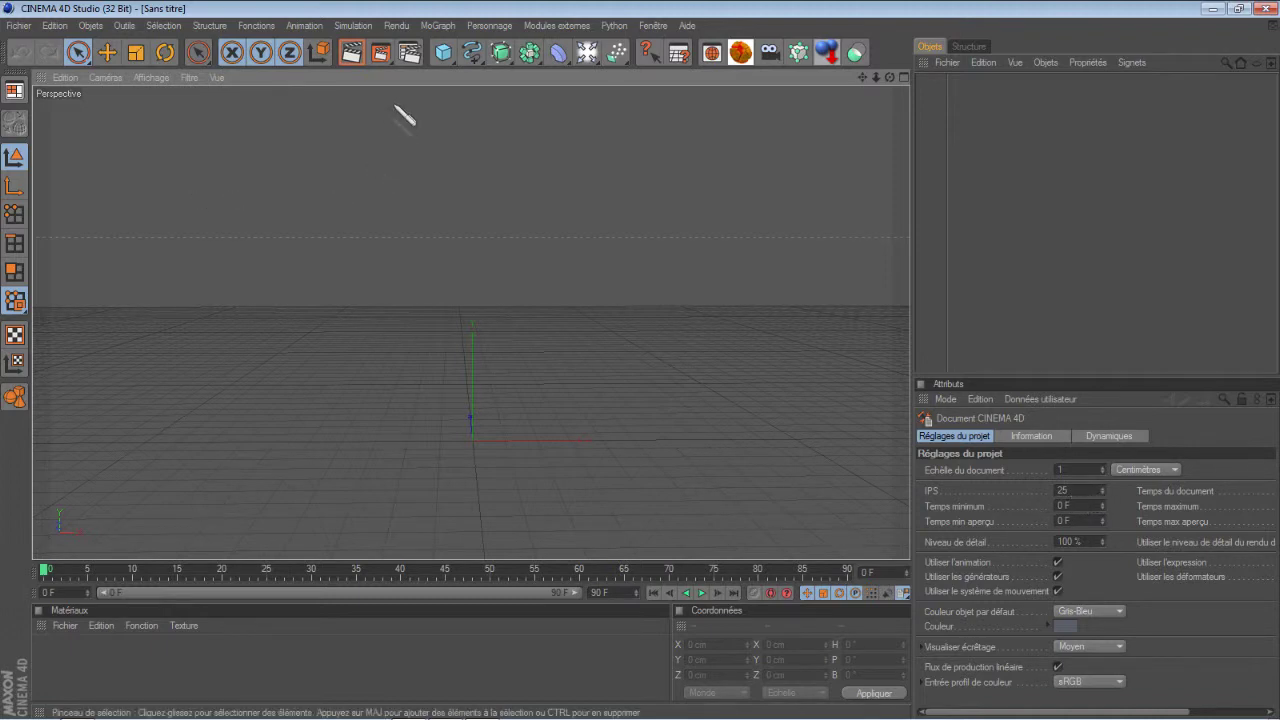
Step: Apply the HDV/HDTV 720 25 output preset (1280 × 720, 25 fps) in Render Settings
{"action": "left_click", "coordinate": [410, 54]}
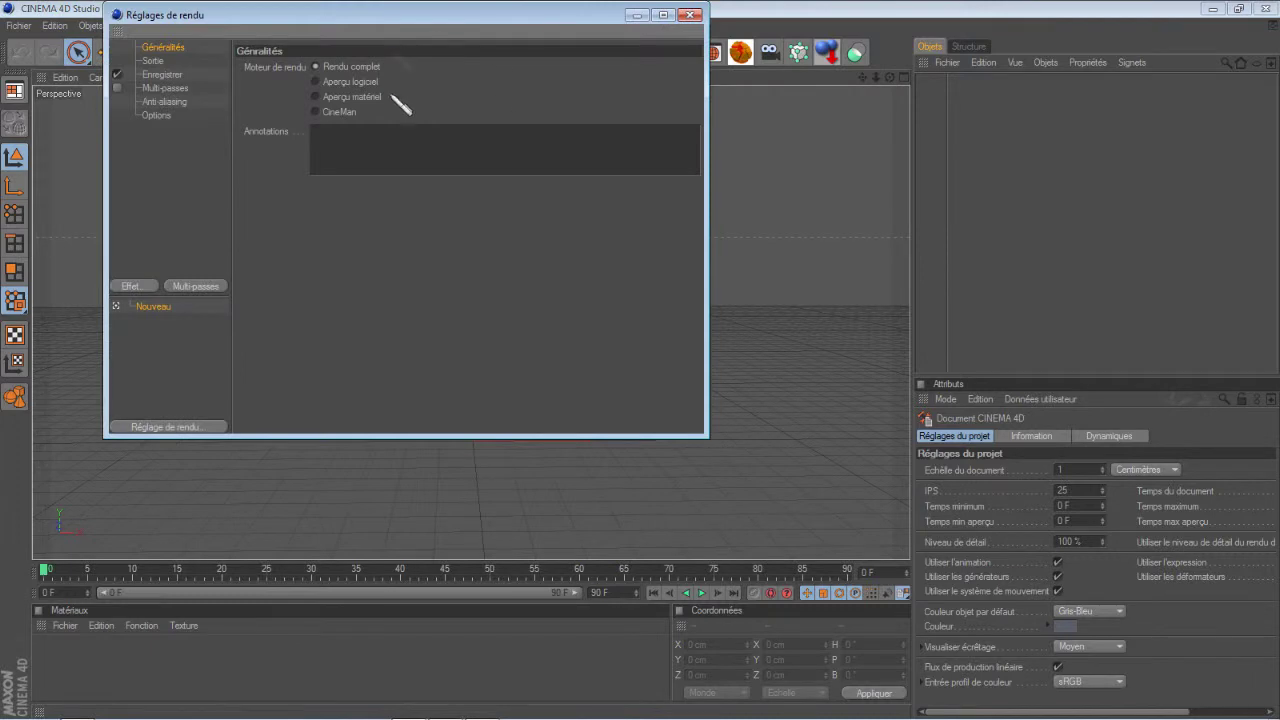
{"action": "left_click_drag", "start_coordinate": [503, 18], "coordinate": [567, 115]}
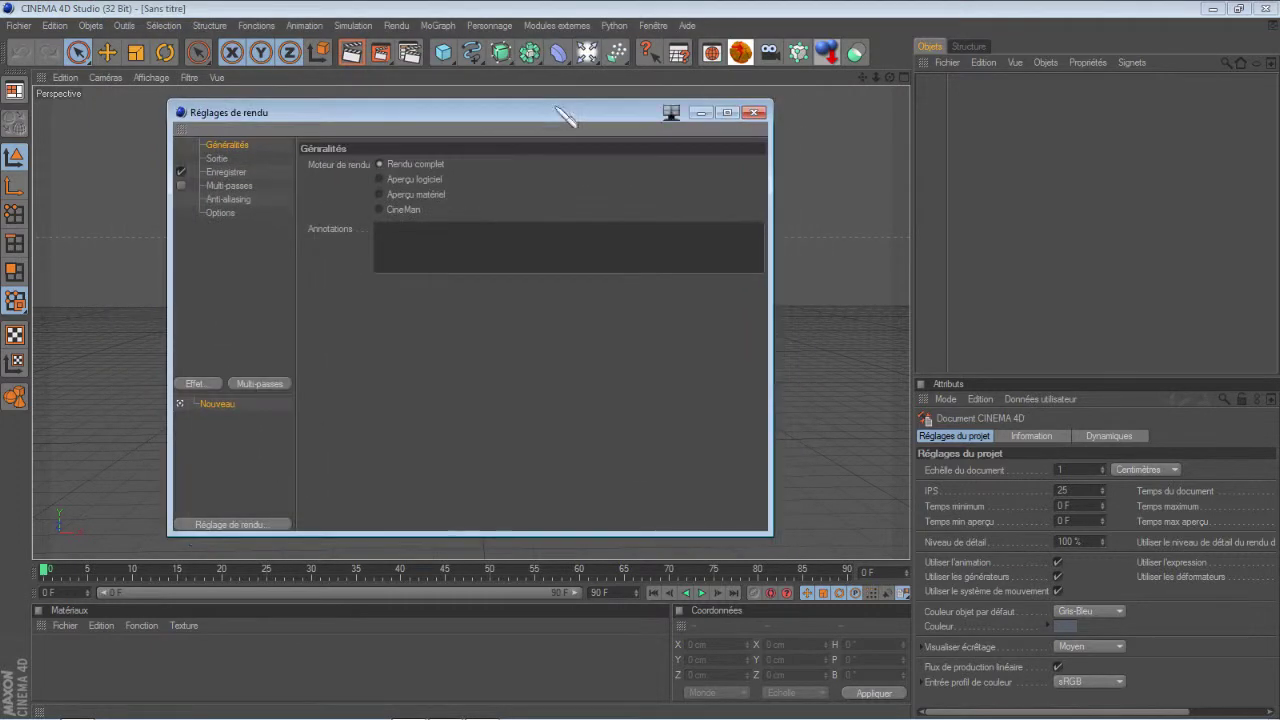
{"action": "left_click", "coordinate": [217, 159]}
{"action": "left_click", "coordinate": [320, 165]}
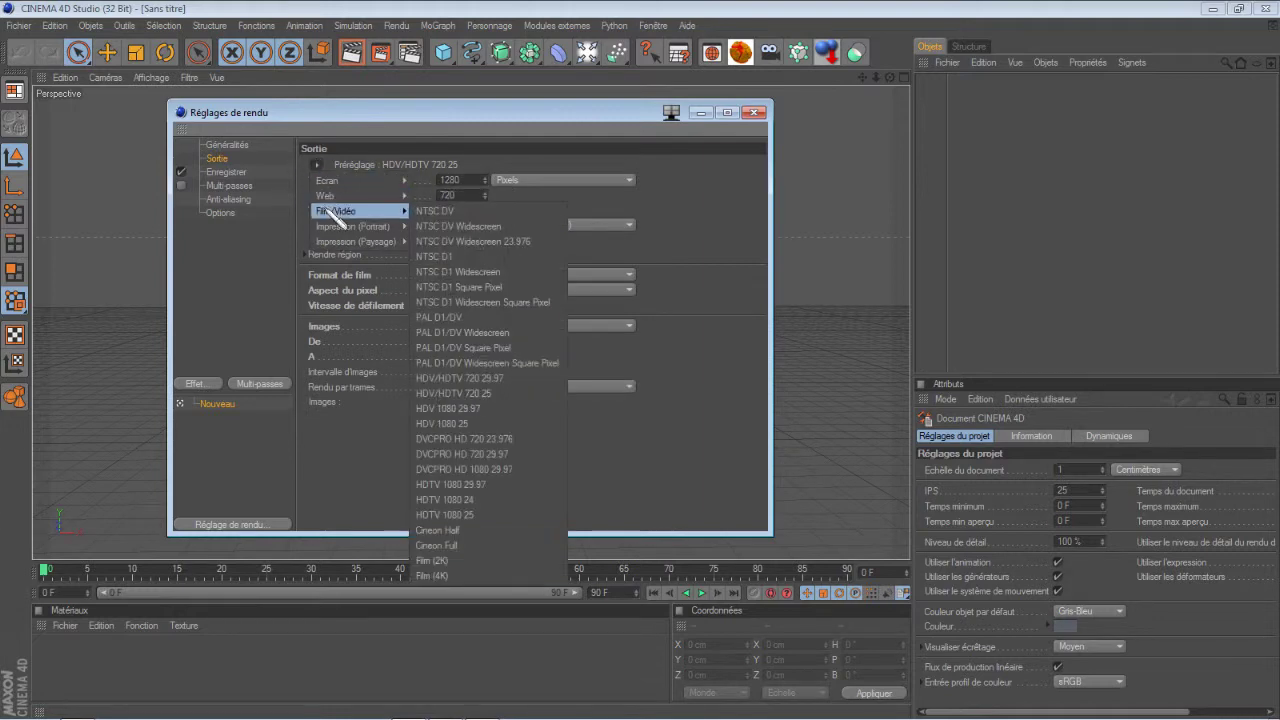
{"action": "mouse_move", "coordinate": [340, 211]}
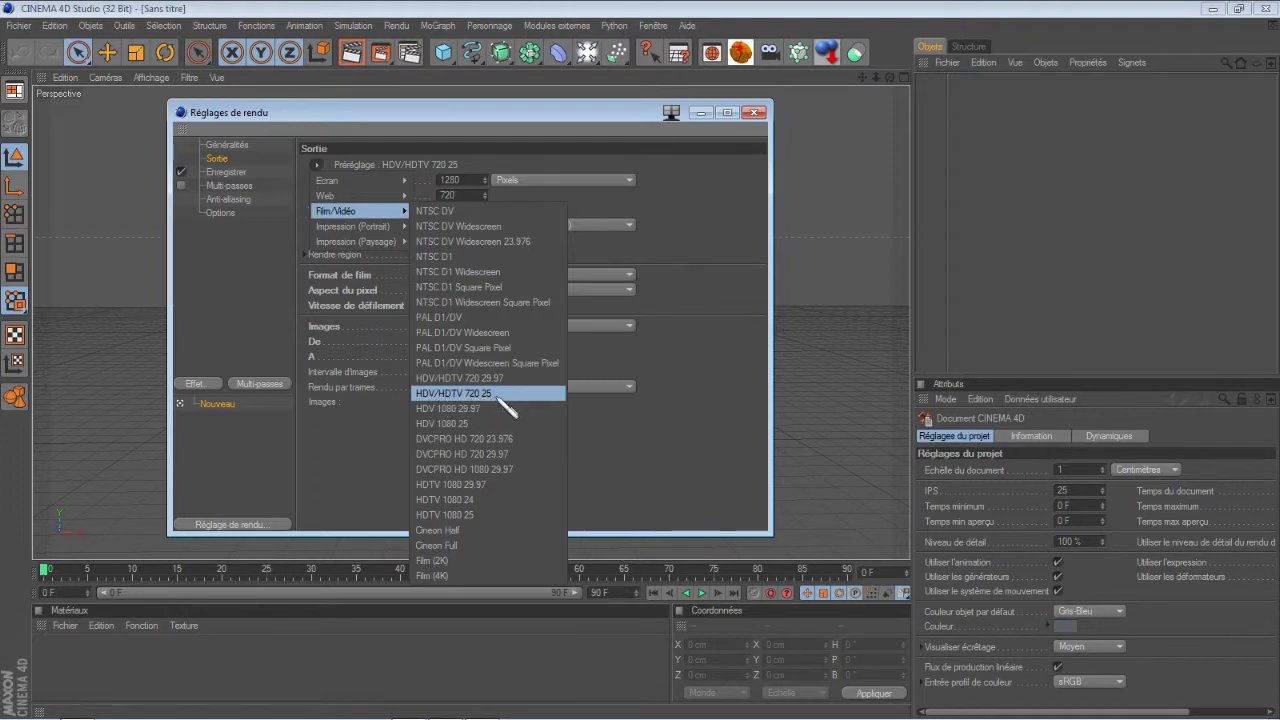
{"action": "left_click", "coordinate": [498, 394]}
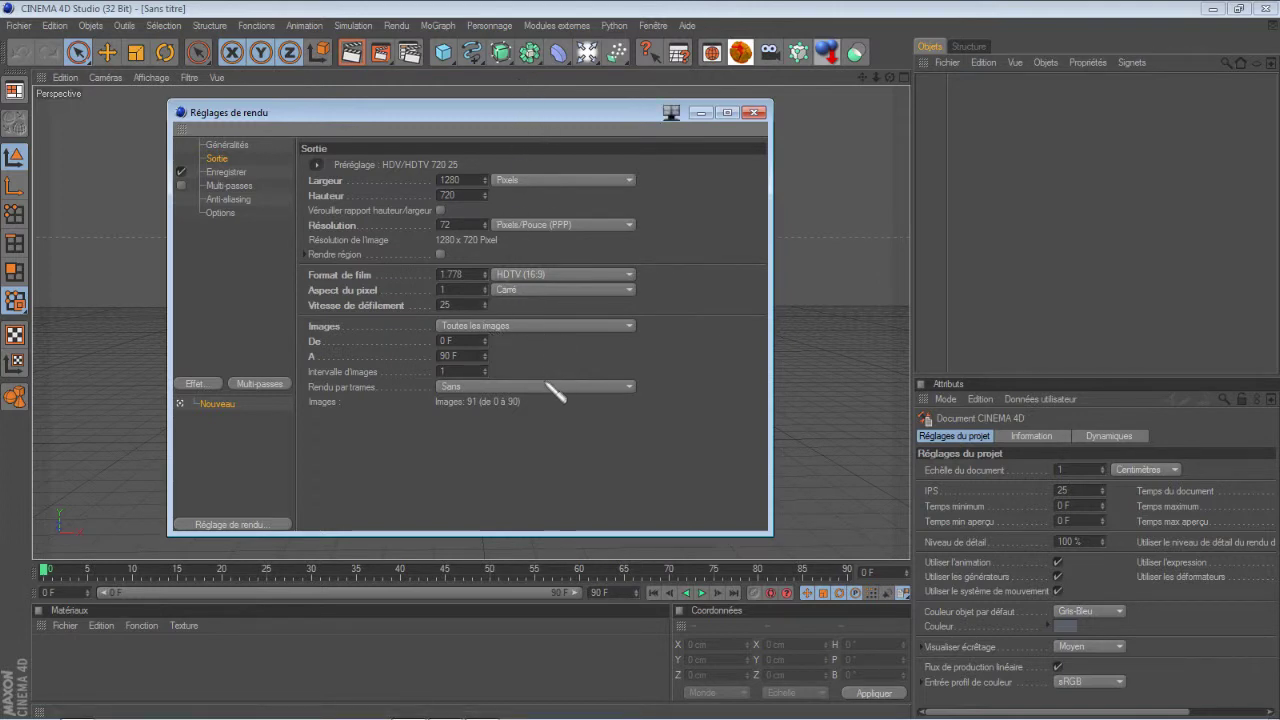
{"action": "left_click", "coordinate": [227, 174]}
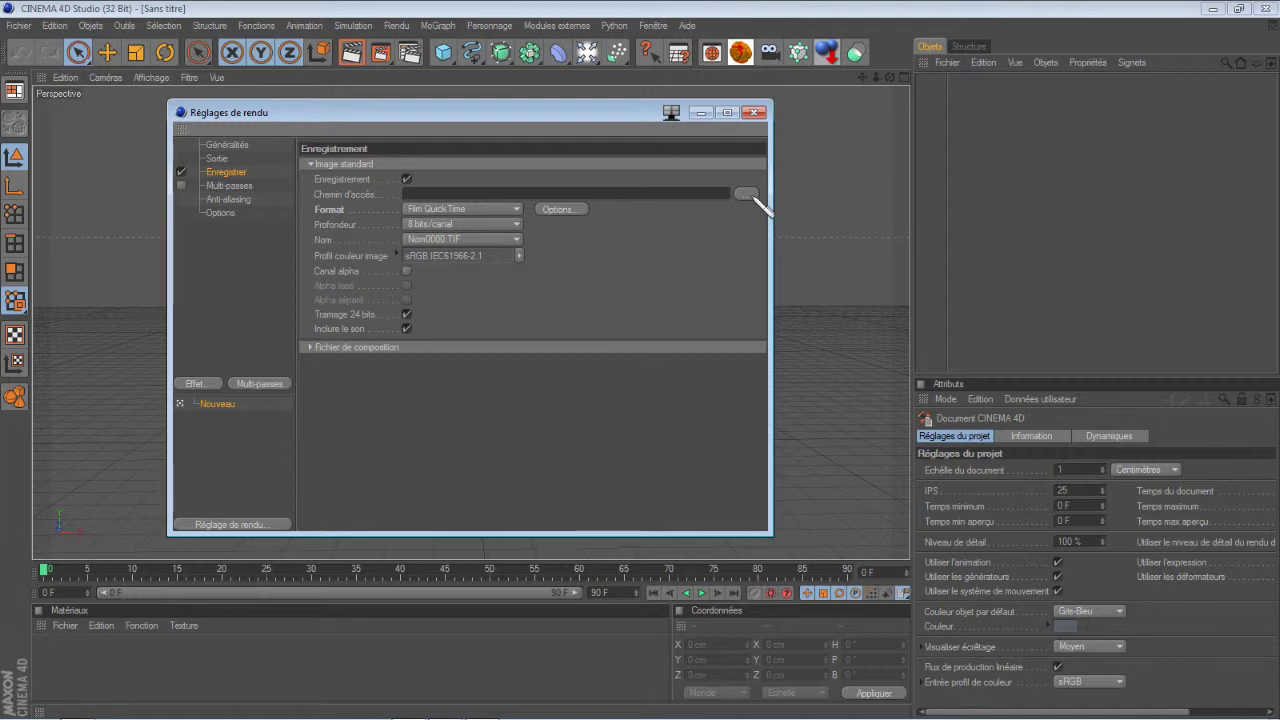
Step: Save renders as Film QuickTime using Animation compression at Optimale quality
{"action": "left_click", "coordinate": [518, 210]}
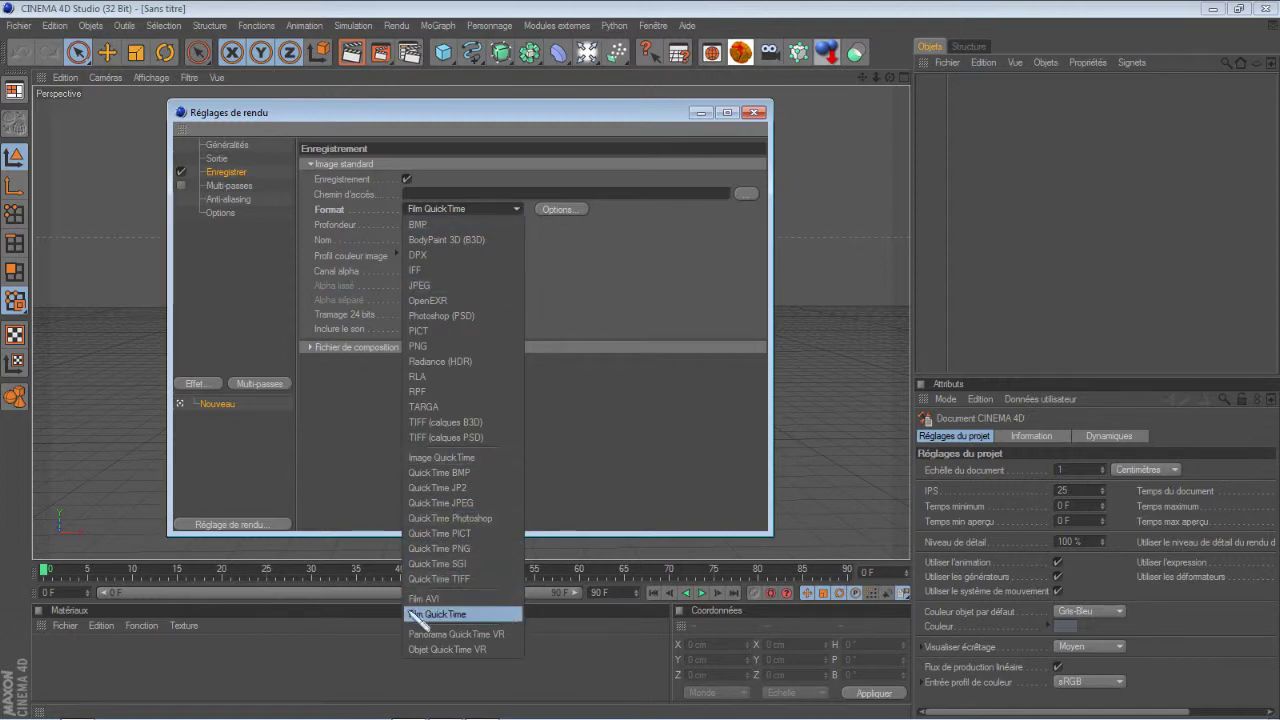
{"action": "left_click", "coordinate": [456, 617]}
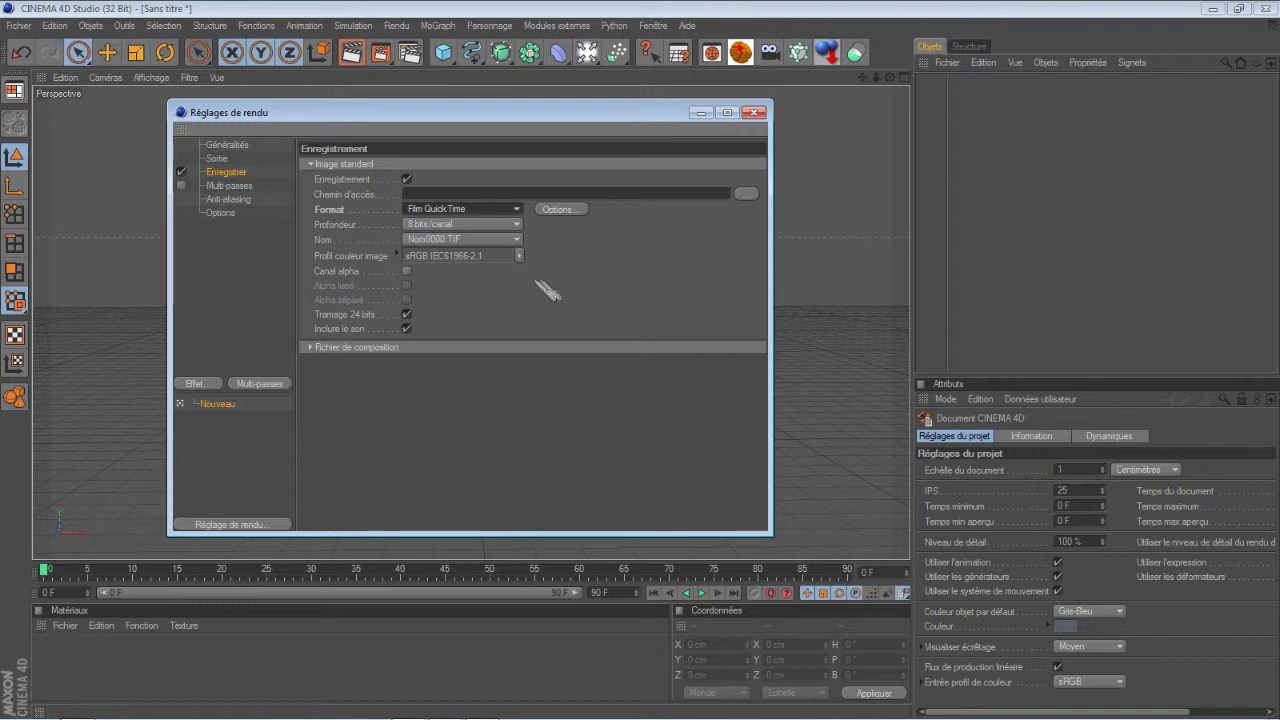
{"action": "left_click", "coordinate": [564, 210]}
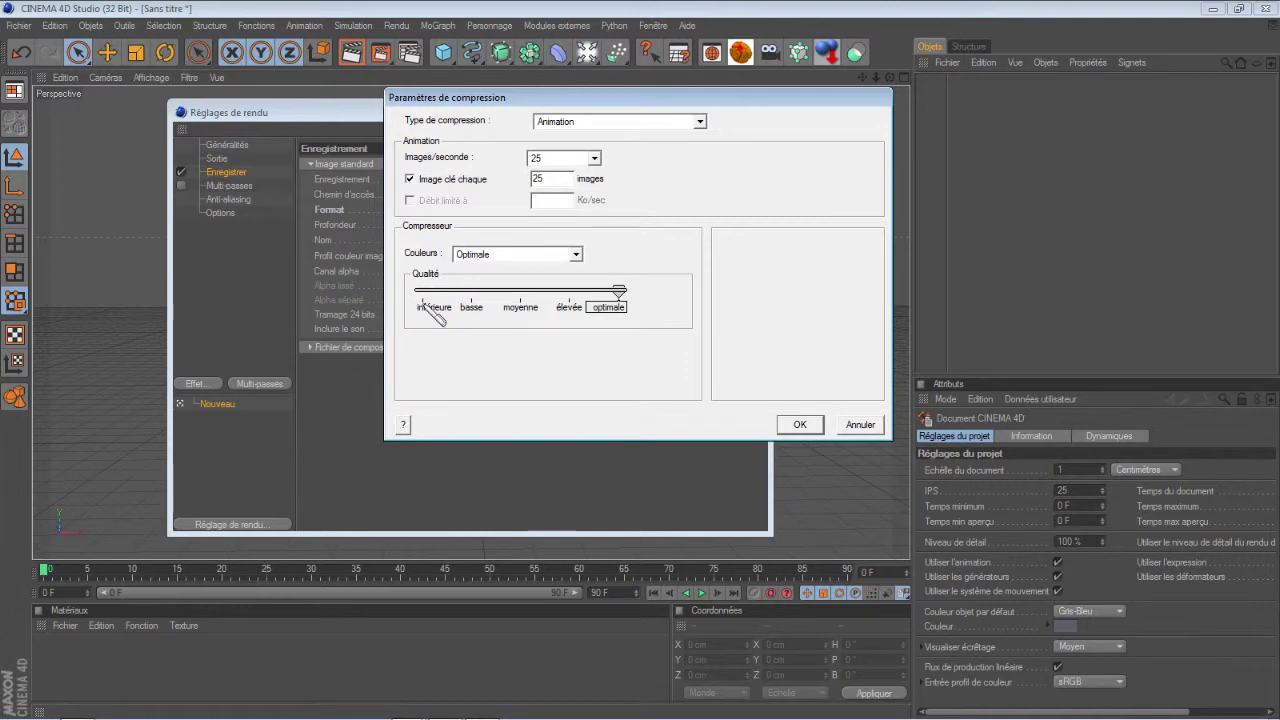
{"action": "left_click", "coordinate": [803, 424]}
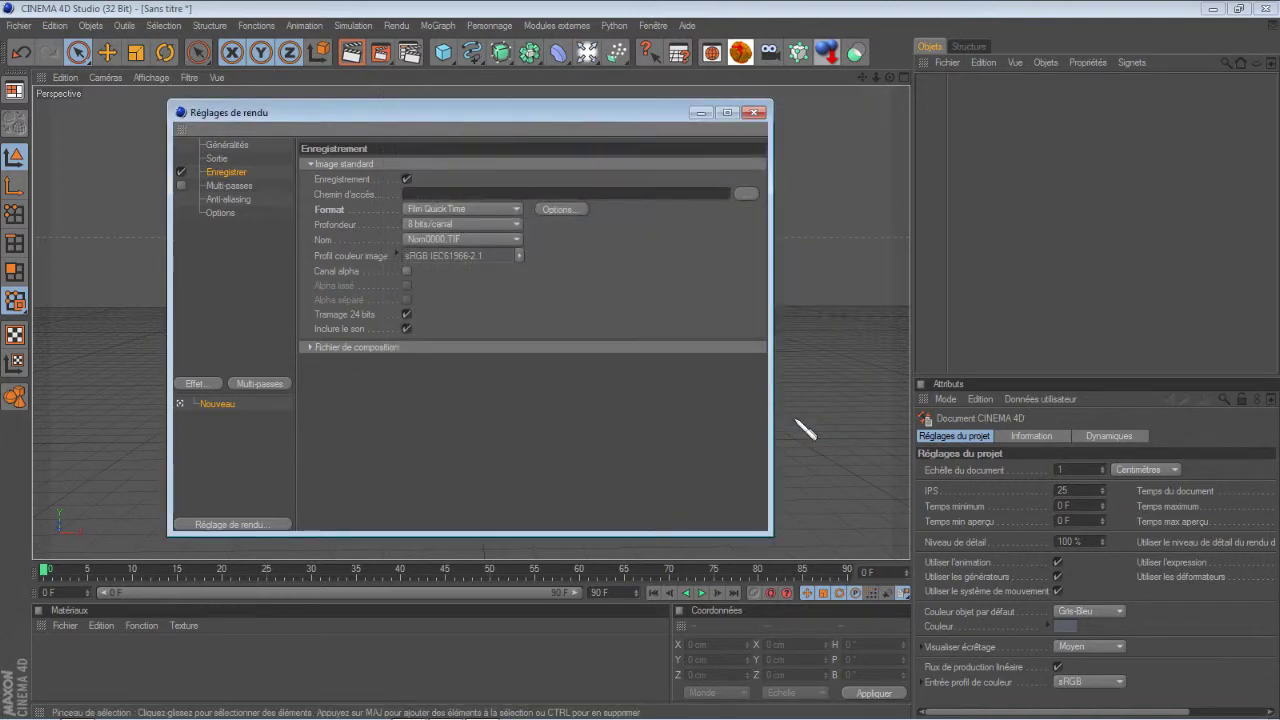
{"action": "left_click", "coordinate": [246, 188]}
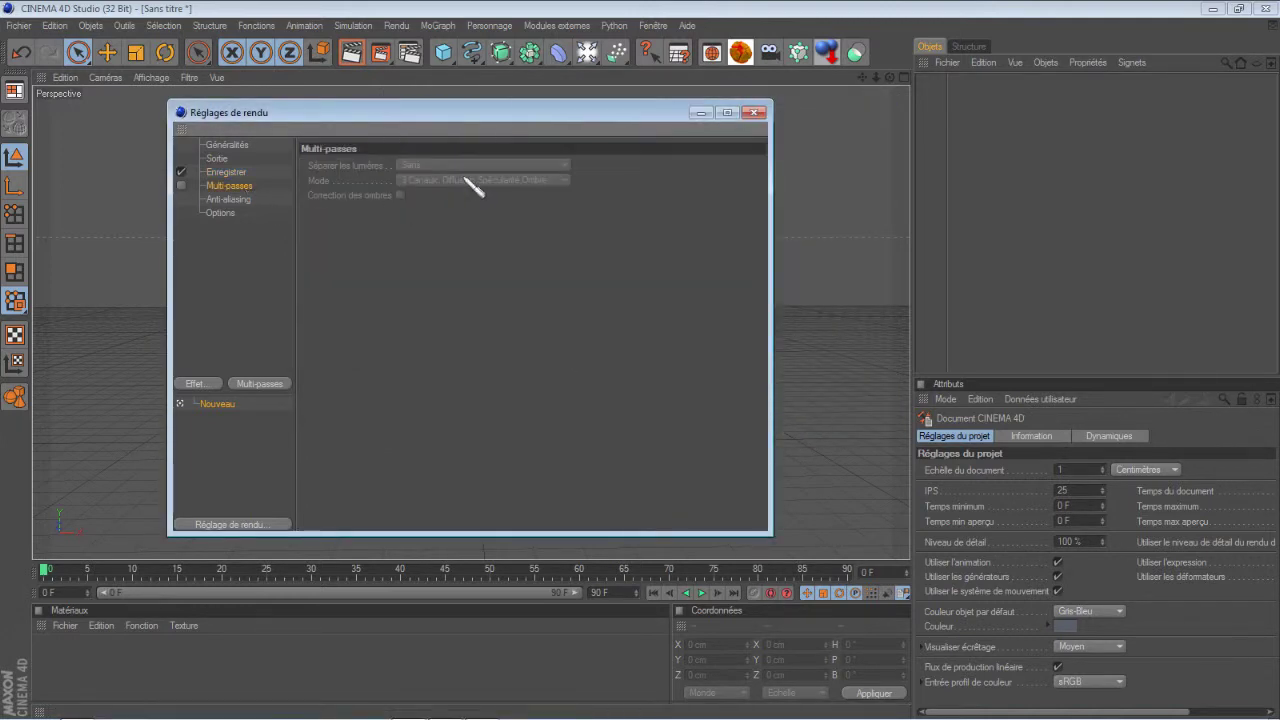
Step: Set anti-aliasing to a 1x1 minimum and 2x2 maximum level, then close Render Settings
{"action": "left_click", "coordinate": [230, 199]}
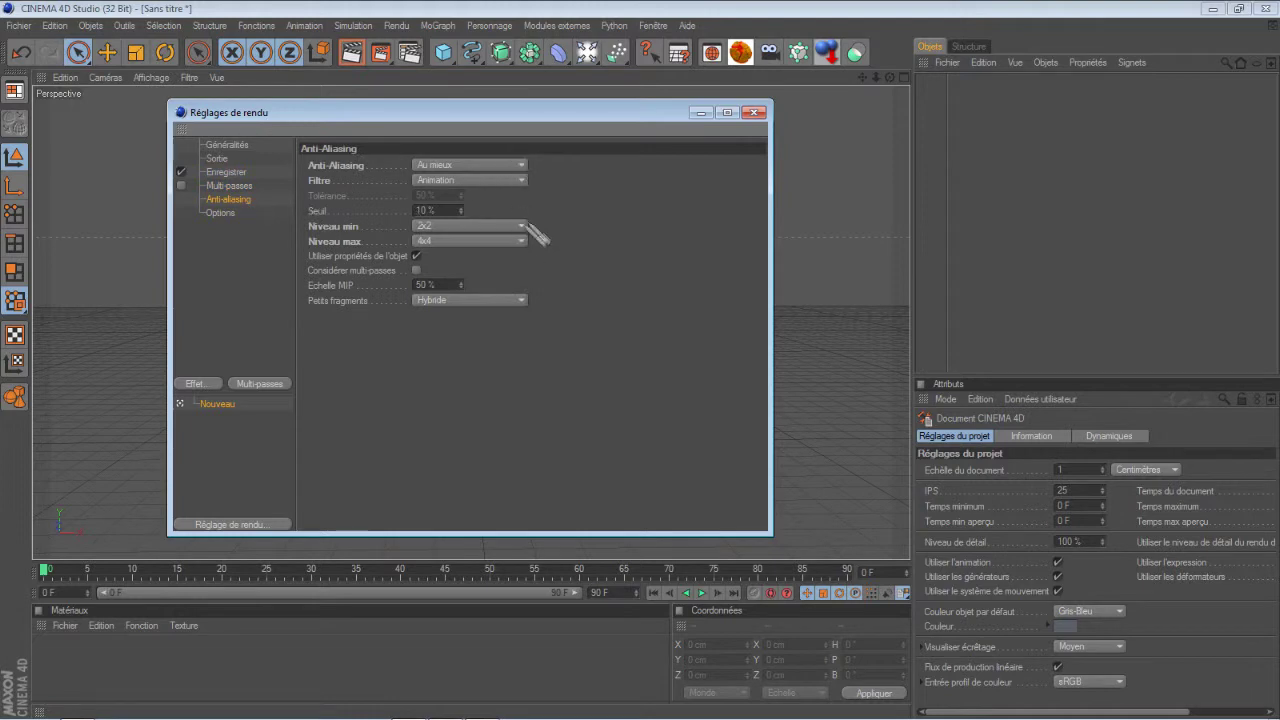
{"action": "left_click", "coordinate": [521, 226]}
{"action": "left_click", "coordinate": [525, 242]}
{"action": "left_click", "coordinate": [524, 243]}
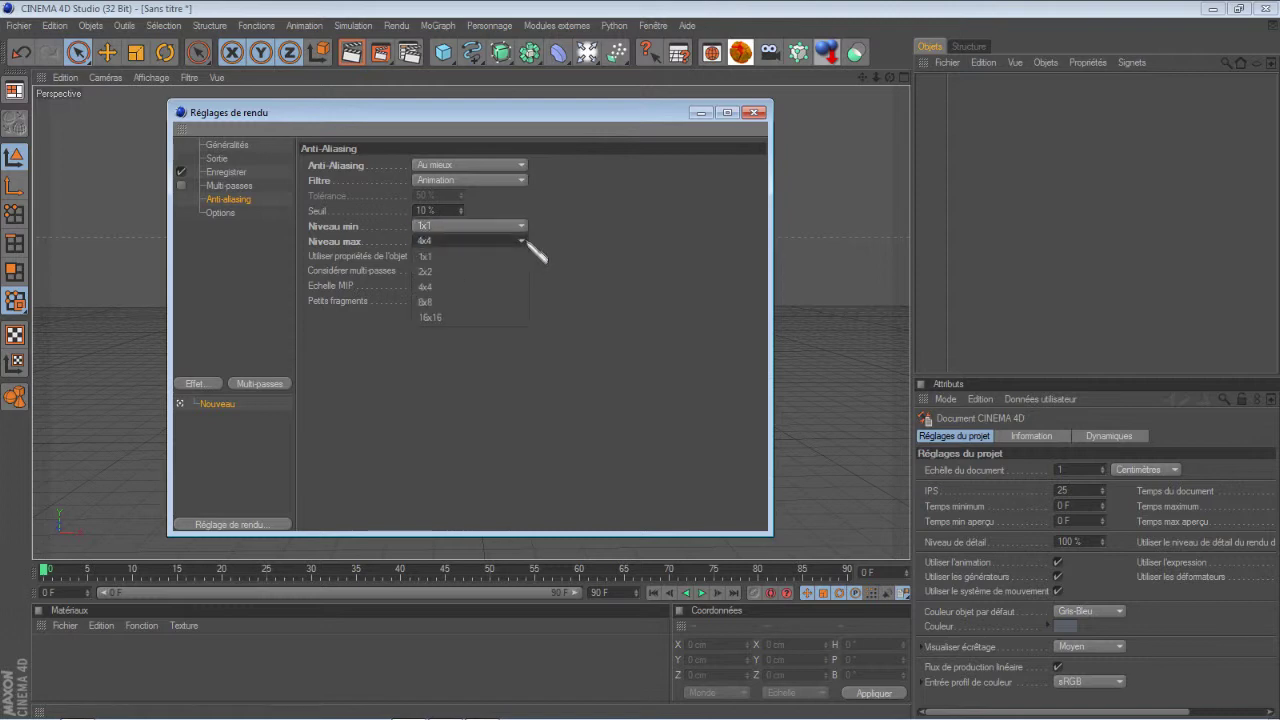
{"action": "left_click", "coordinate": [524, 272]}
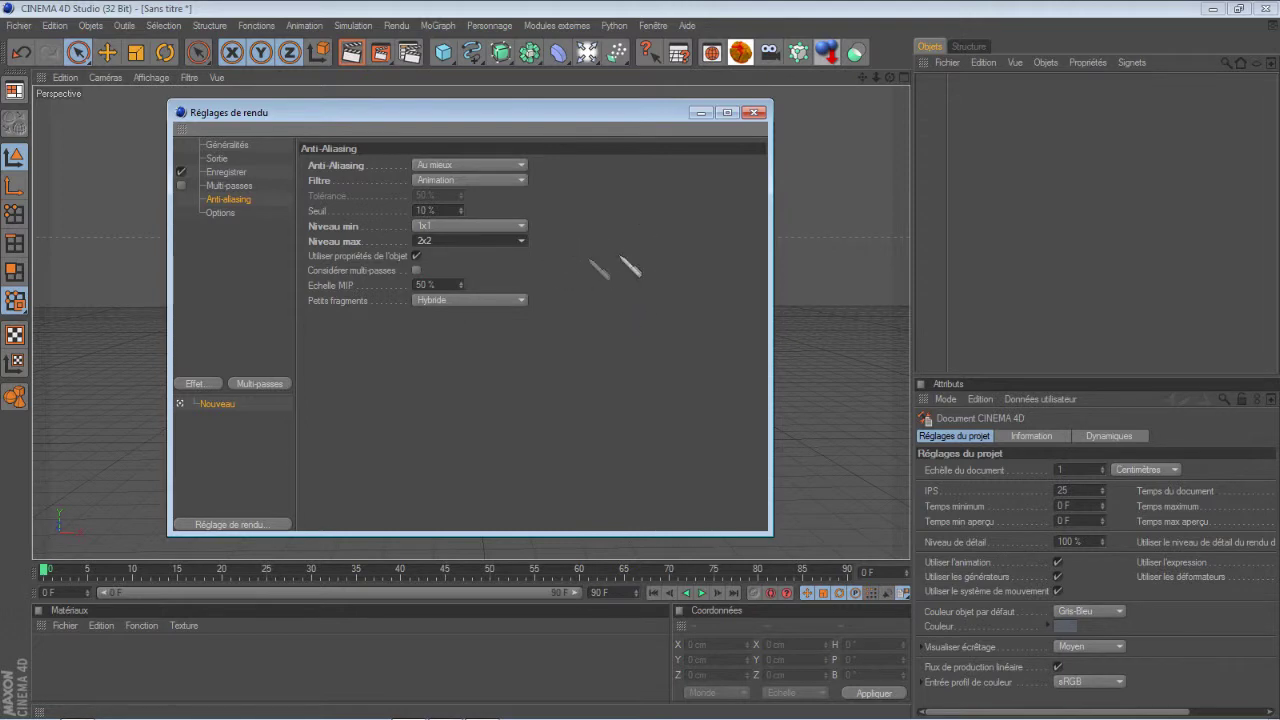
{"action": "left_click", "coordinate": [756, 113]}
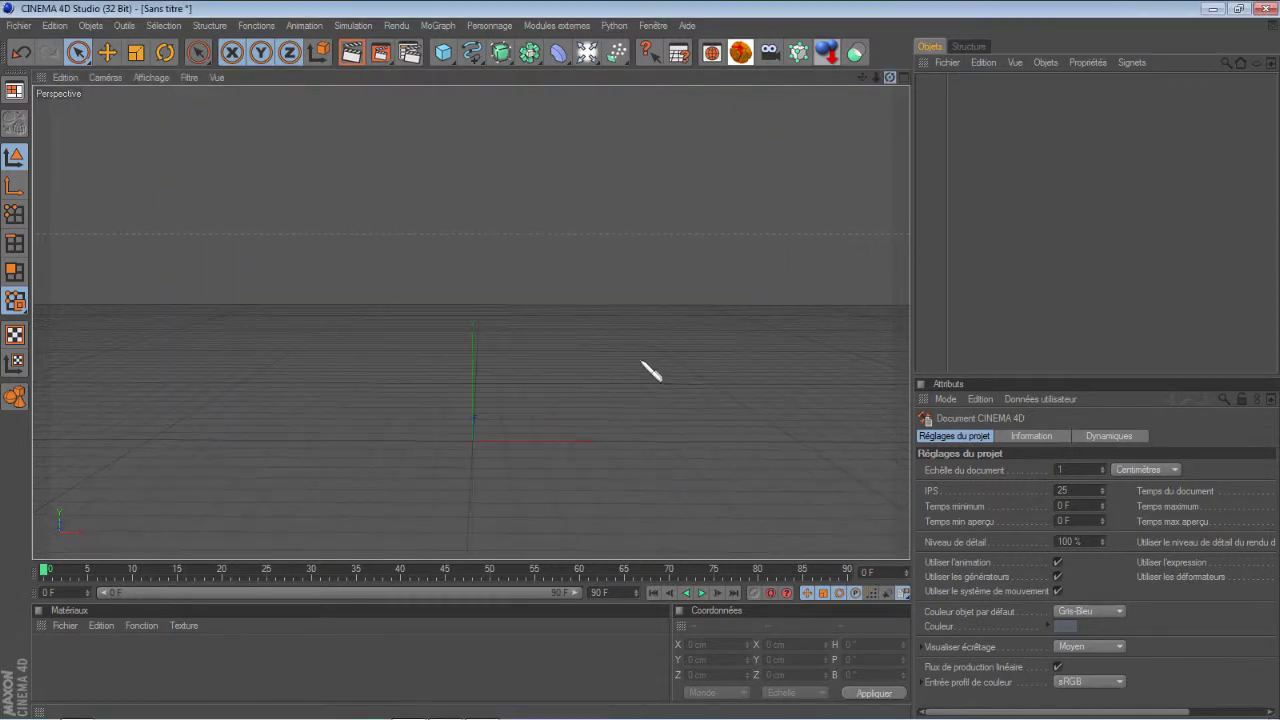
Step: Add a cube and stretch it into a wide, deep slab
{"action": "mouse_move", "coordinate": [862, 77]}
{"action": "left_mouse_down"}
{"action": "mouse_move", "coordinate": [856, 63]}
{"action": "mouse_move", "coordinate": [889, 92]}
{"action": "left_mouse_up"}
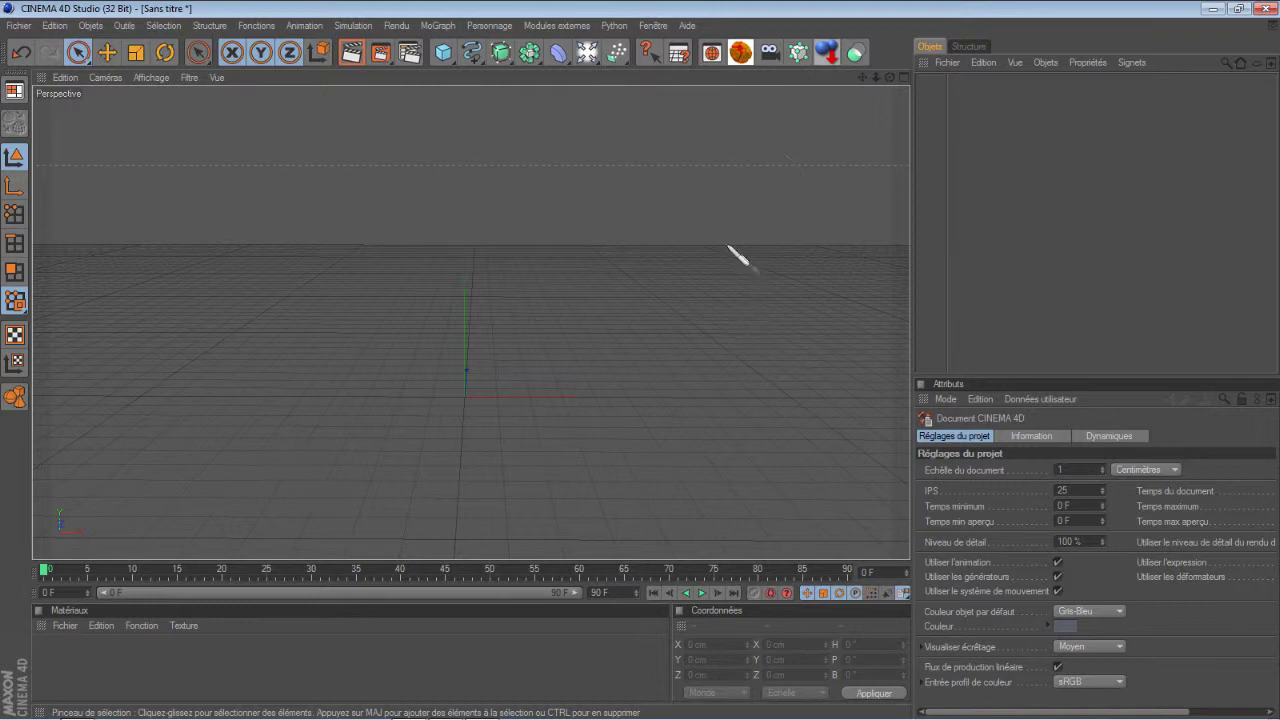
{"action": "left_click", "coordinate": [444, 53]}
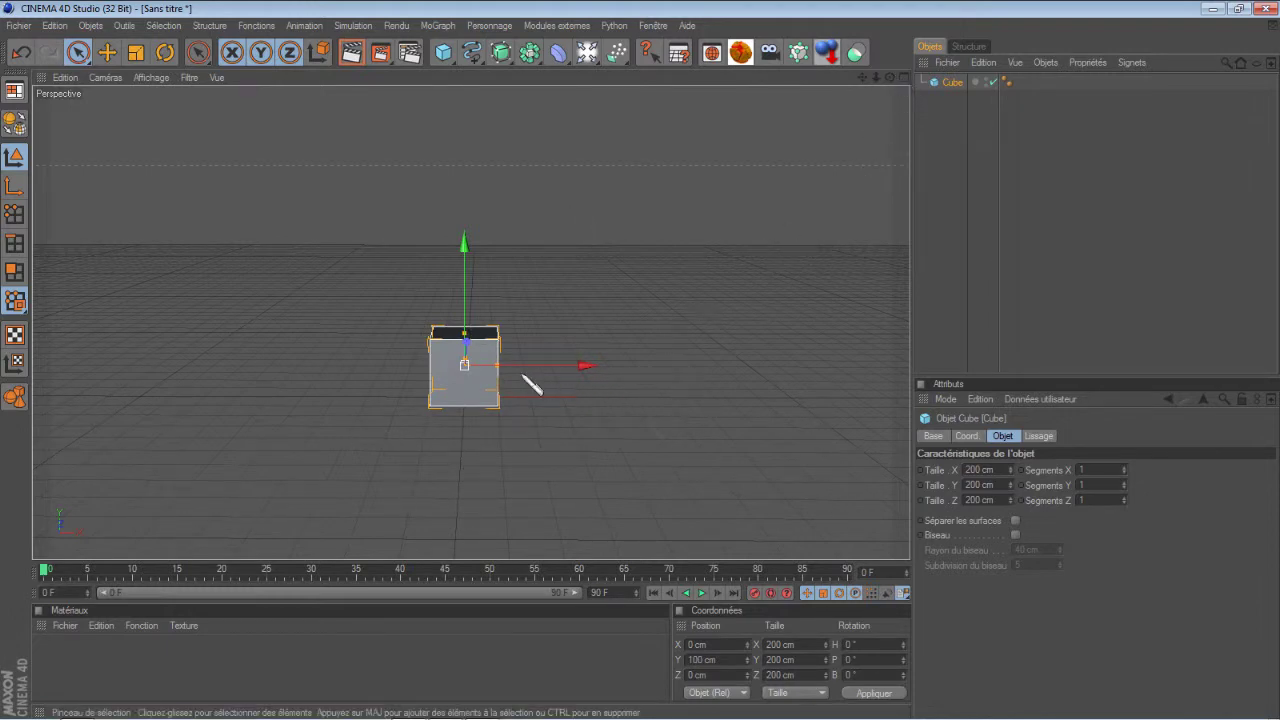
{"action": "mouse_move", "coordinate": [498, 367]}
{"action": "left_mouse_down"}
{"action": "mouse_move", "coordinate": [654, 361]}
{"action": "mouse_move", "coordinate": [643, 362]}
{"action": "left_mouse_up"}
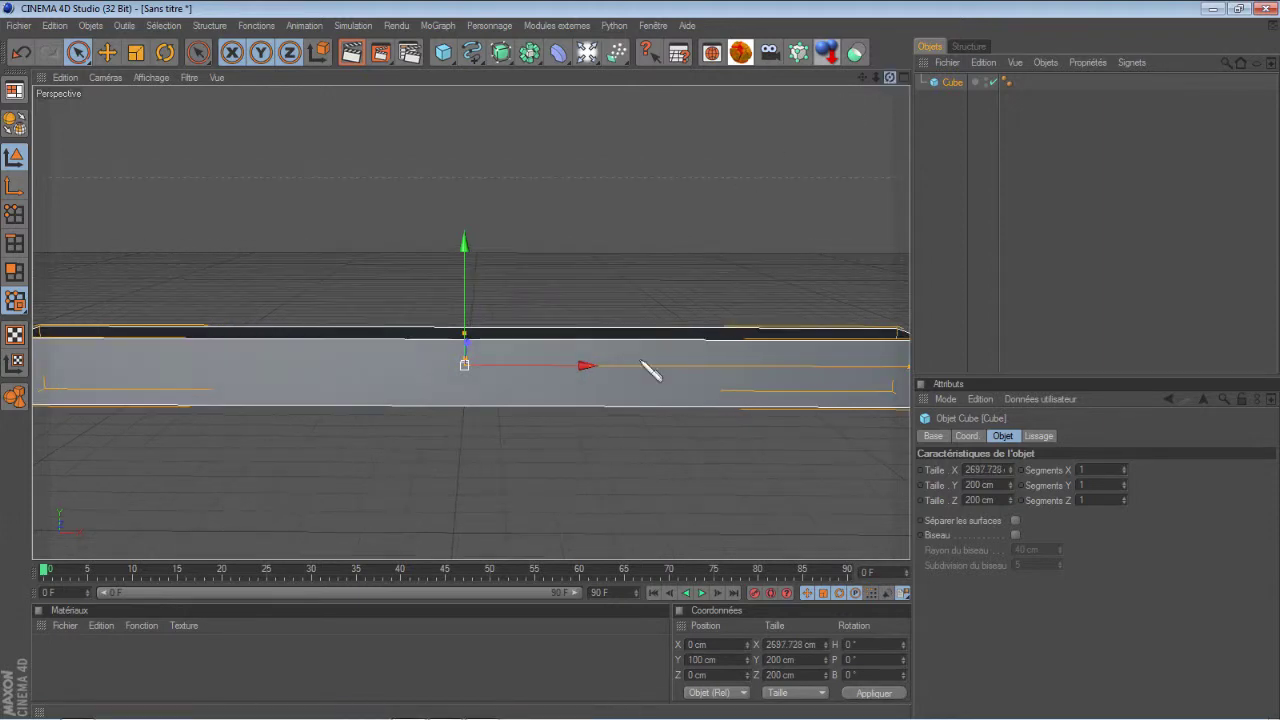
{"action": "left_click_drag", "start_coordinate": [651, 369], "coordinate": [651, 371], "text": "alt"}
{"action": "left_click_drag", "start_coordinate": [440, 378], "coordinate": [652, 368]}
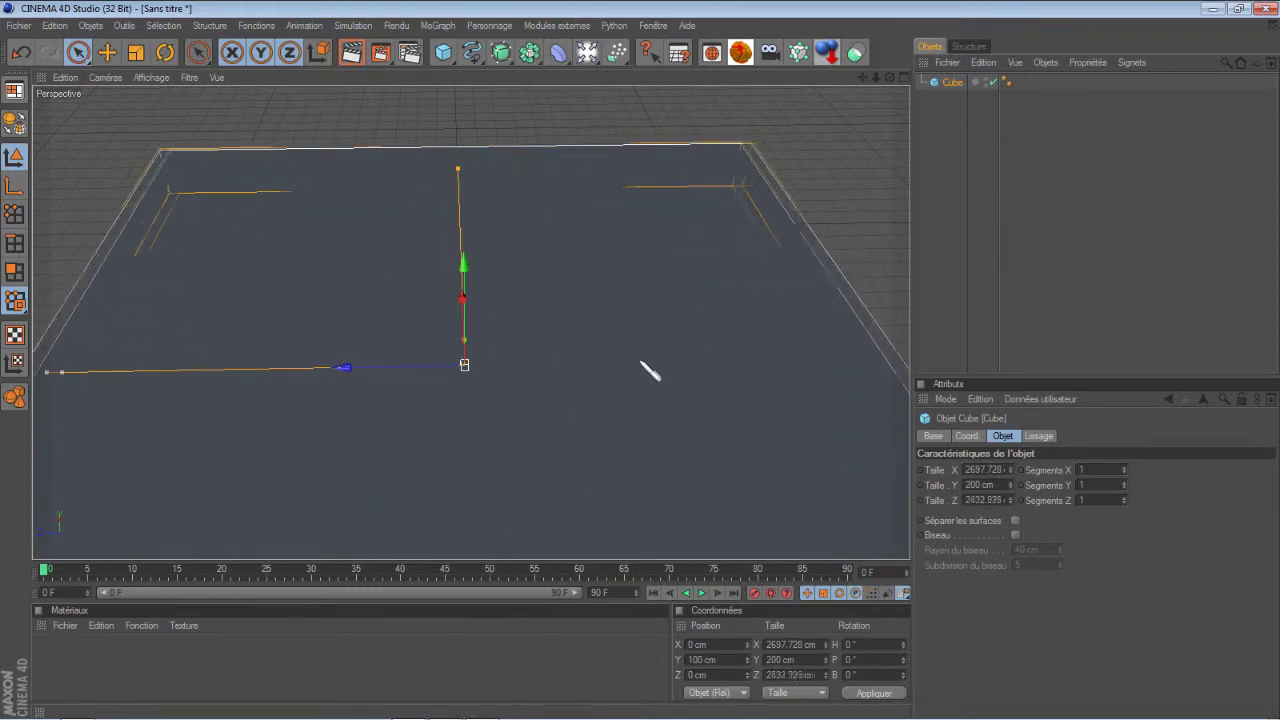
{"action": "left_click_drag", "start_coordinate": [889, 83], "coordinate": [645, 365]}
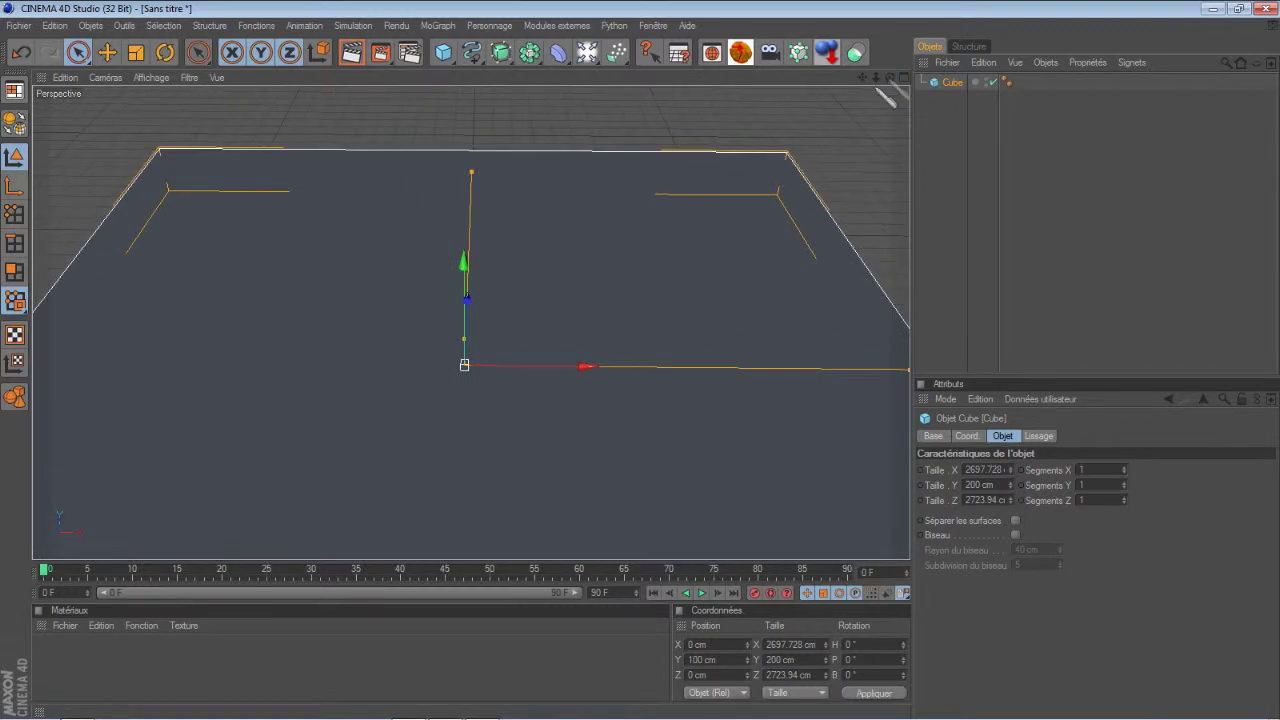
Step: Enlarge the box to about 4683 × 2849 × 3274 cm and rest its base on the floor at Y 1424.358 cm
{"action": "mouse_move", "coordinate": [465, 345]}
{"action": "left_mouse_down"}
{"action": "mouse_move", "coordinate": [650, 368]}
{"action": "mouse_move", "coordinate": [470, 347]}
{"action": "left_mouse_up"}
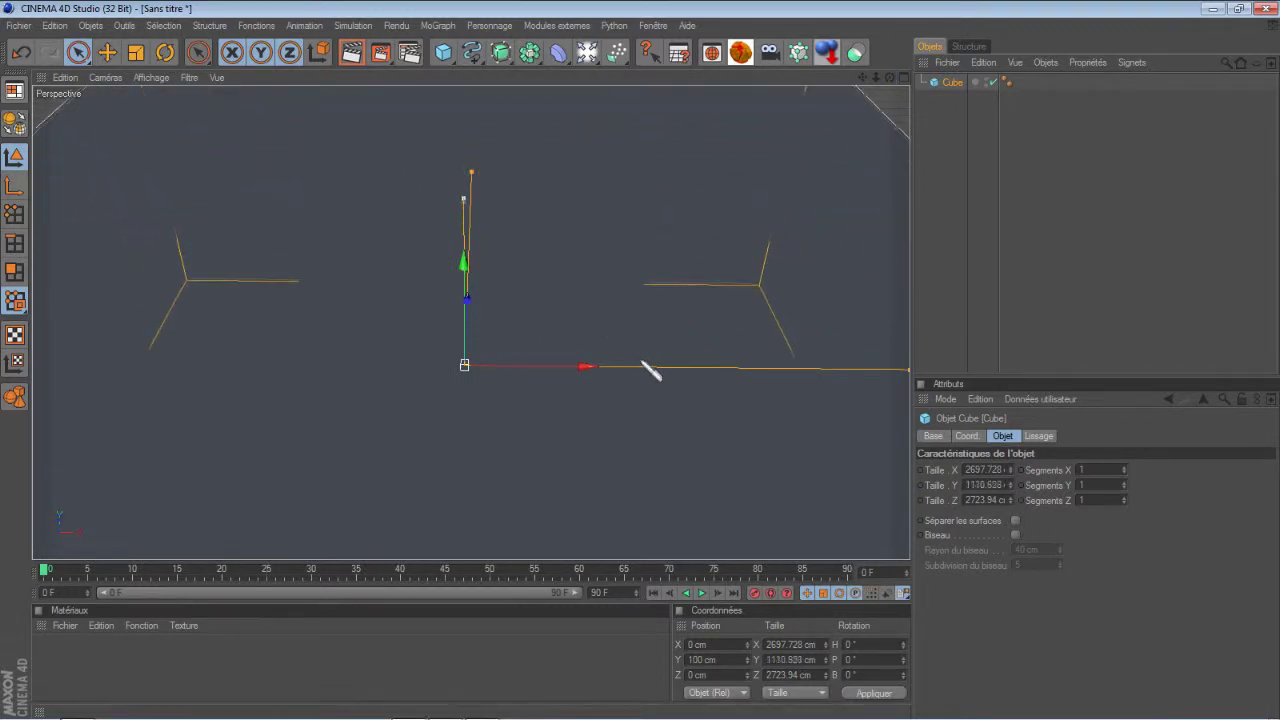
{"action": "scroll", "coordinate": [467, 347], "scroll_direction": "down", "scroll_amount": 5}
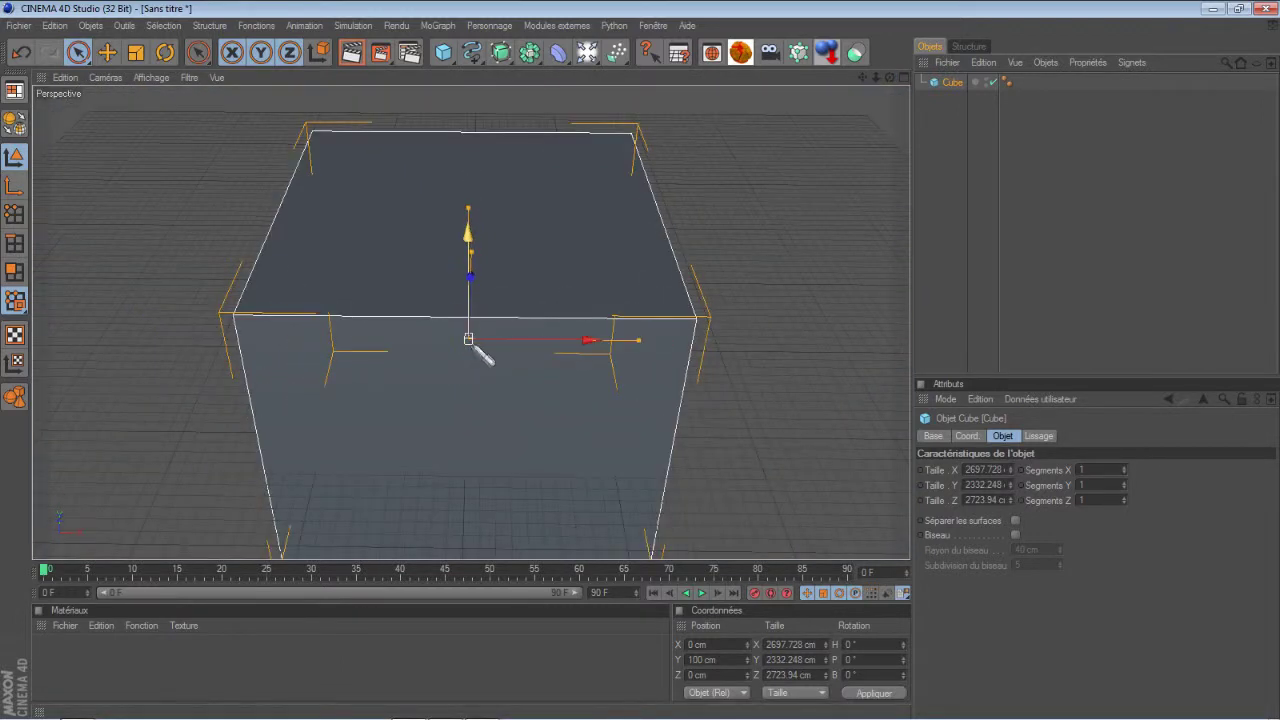
{"action": "left_click_drag", "start_coordinate": [472, 252], "coordinate": [643, 362]}
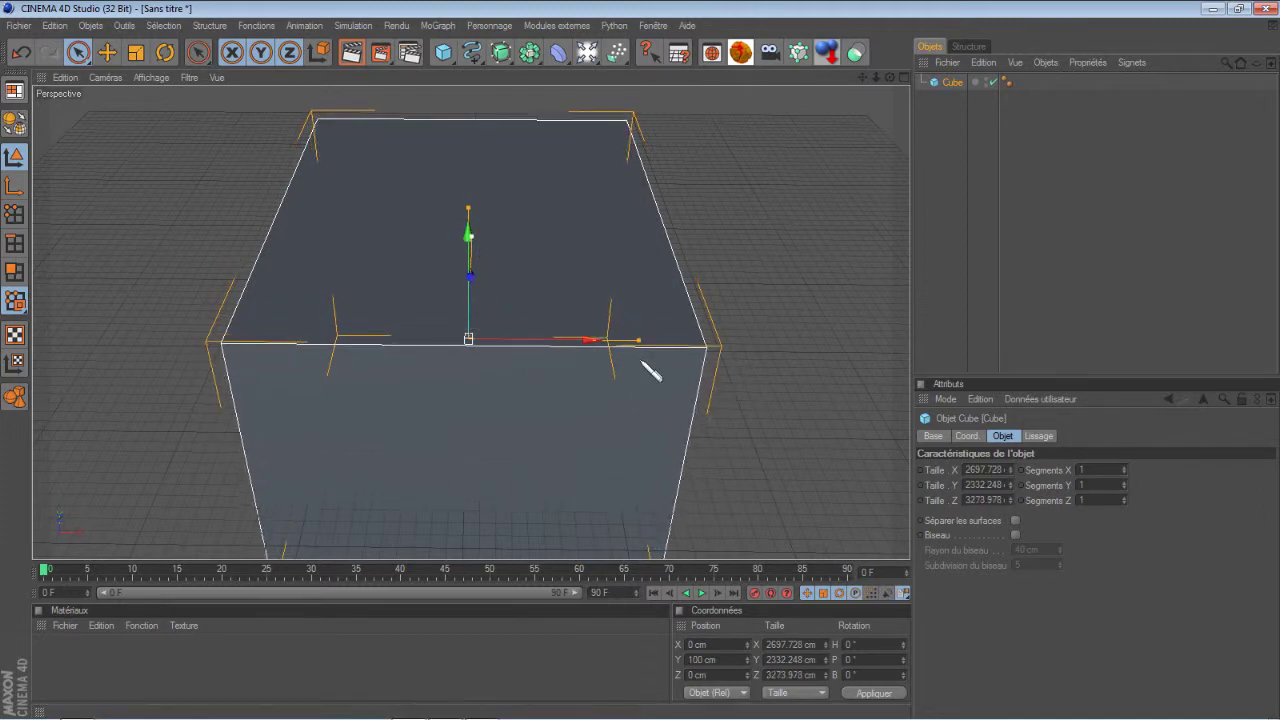
{"action": "left_click_drag", "start_coordinate": [643, 349], "coordinate": [651, 370]}
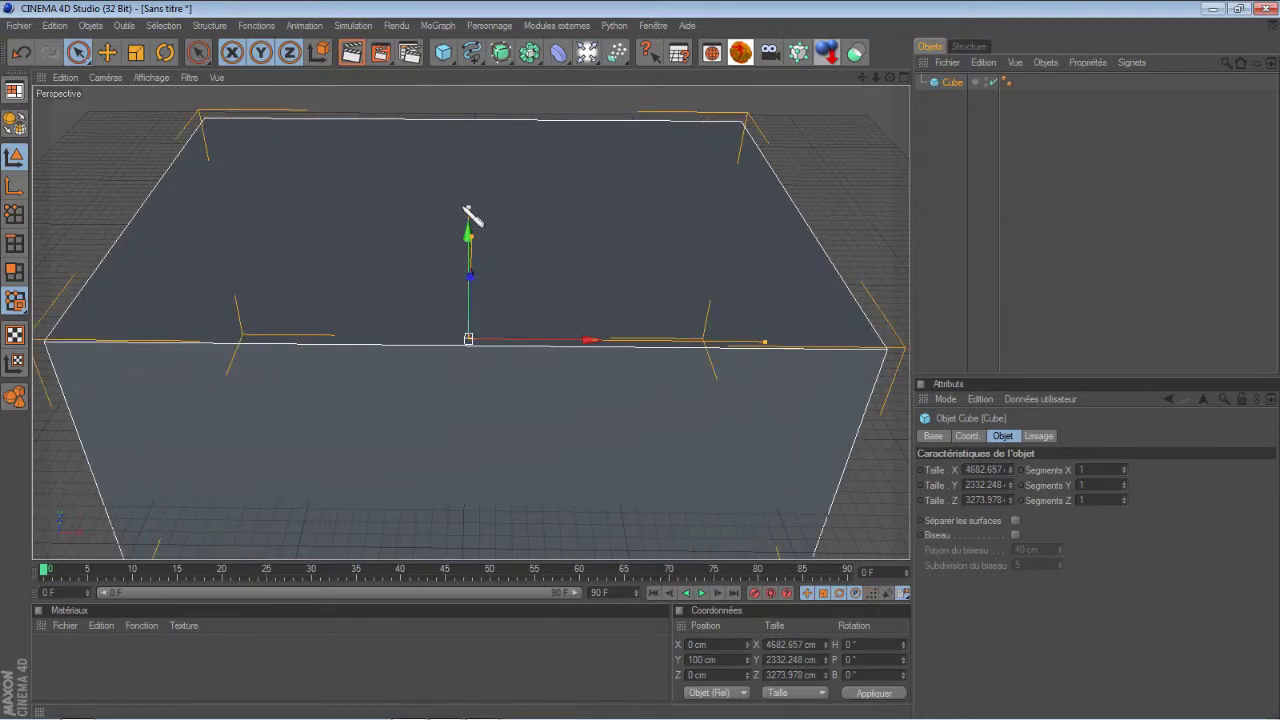
{"action": "left_click_drag", "start_coordinate": [468, 209], "coordinate": [468, 175]}
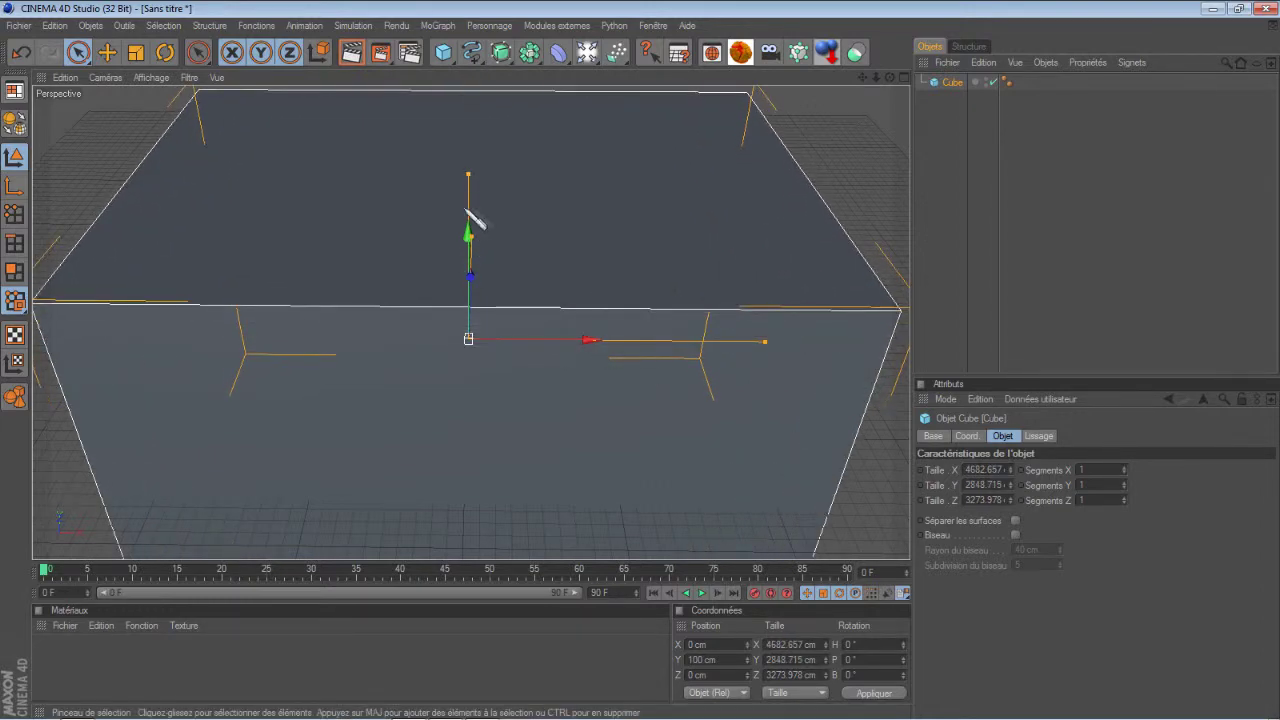
{"action": "left_click", "coordinate": [827, 52]}
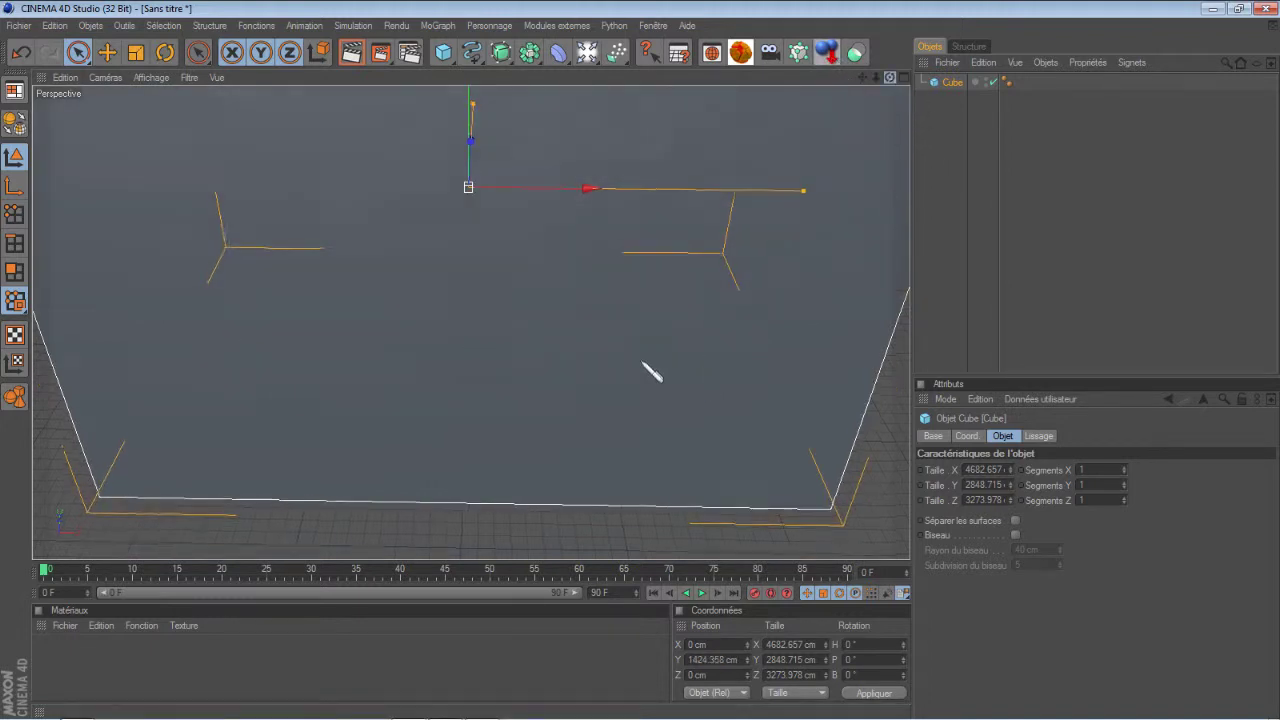
{"action": "scroll", "coordinate": [650, 372], "scroll_direction": "up", "scroll_amount": 2}
{"action": "scroll", "coordinate": [650, 372], "scroll_direction": "up", "scroll_amount": 2}
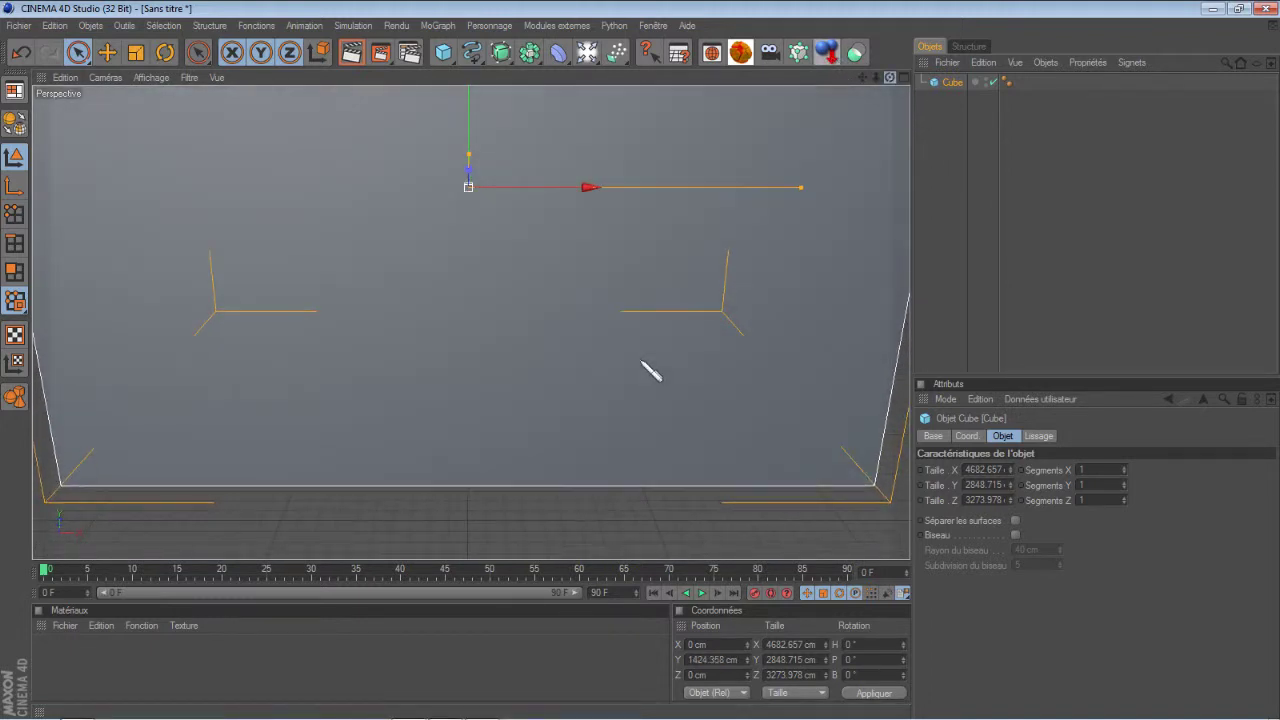
{"action": "scroll", "coordinate": [790, 268], "scroll_direction": "down", "scroll_amount": 2}
{"action": "scroll", "coordinate": [790, 265], "scroll_direction": "down", "scroll_amount": 2}
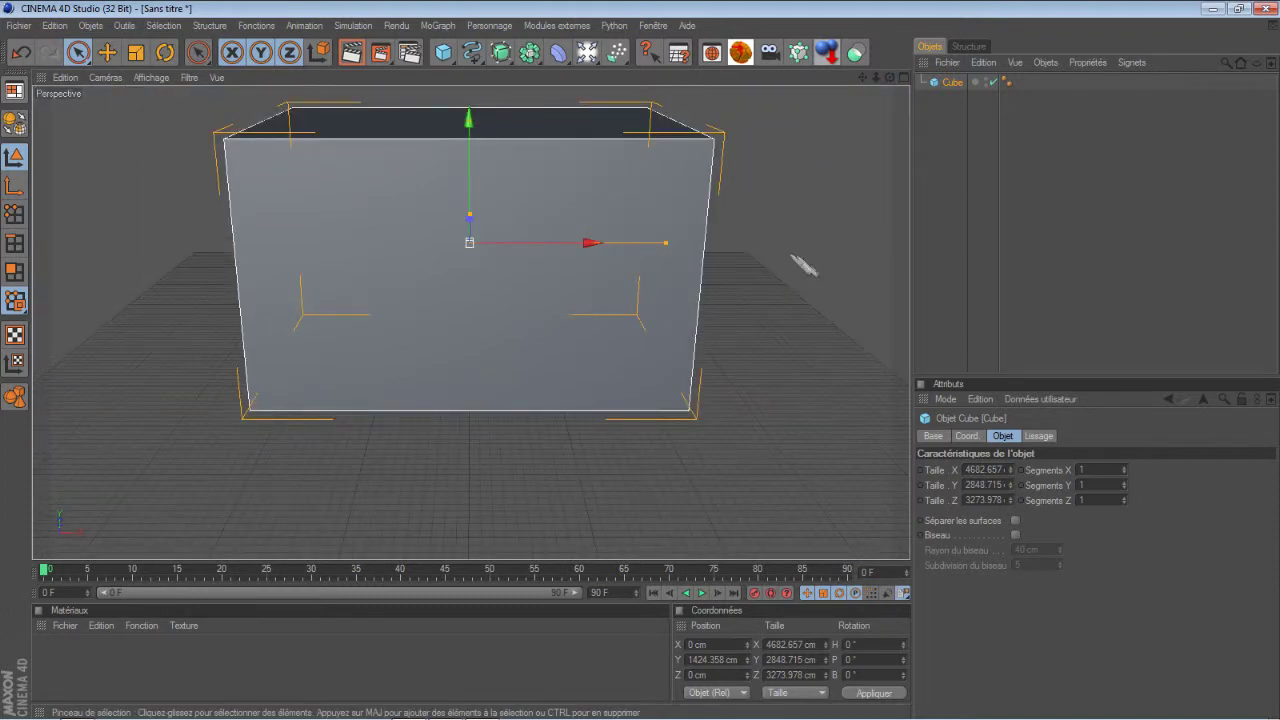
{"action": "double_click", "coordinate": [956, 82]}
{"action": "type", "text": "socle"}
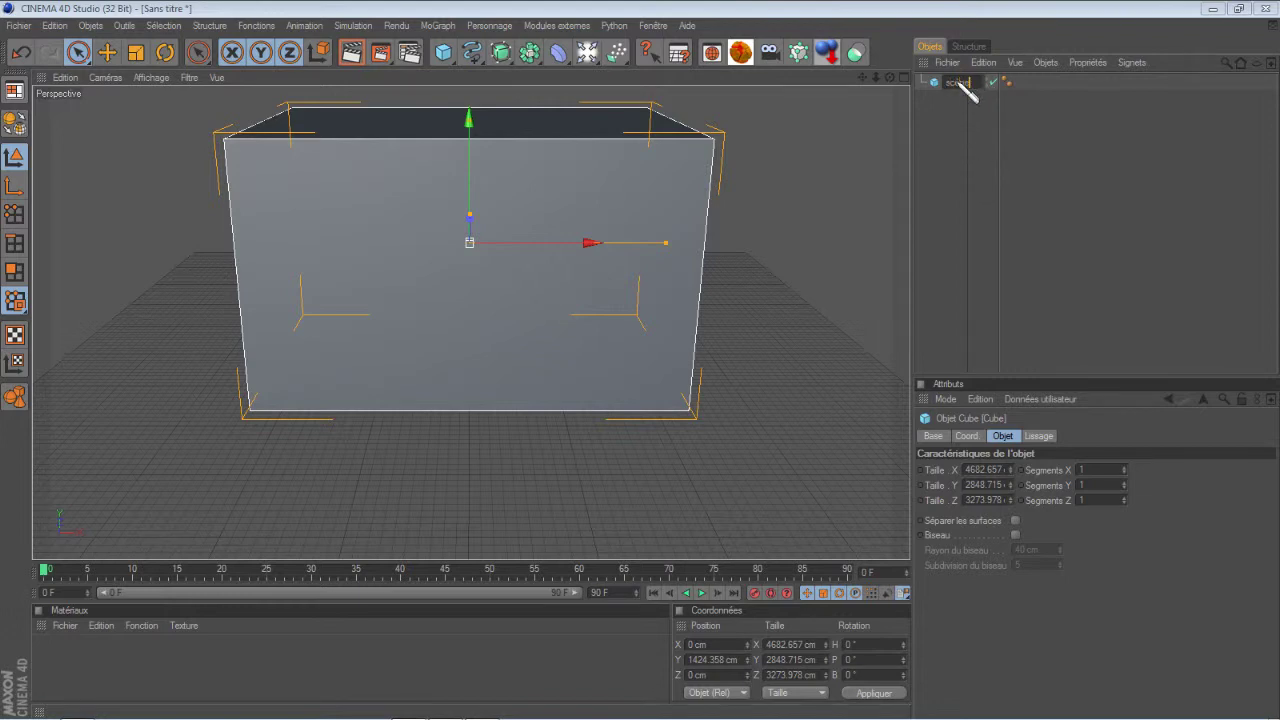
Step: Name the cube 'scène' and convert it to an editable polygon object
{"action": "key", "text": "Return"}
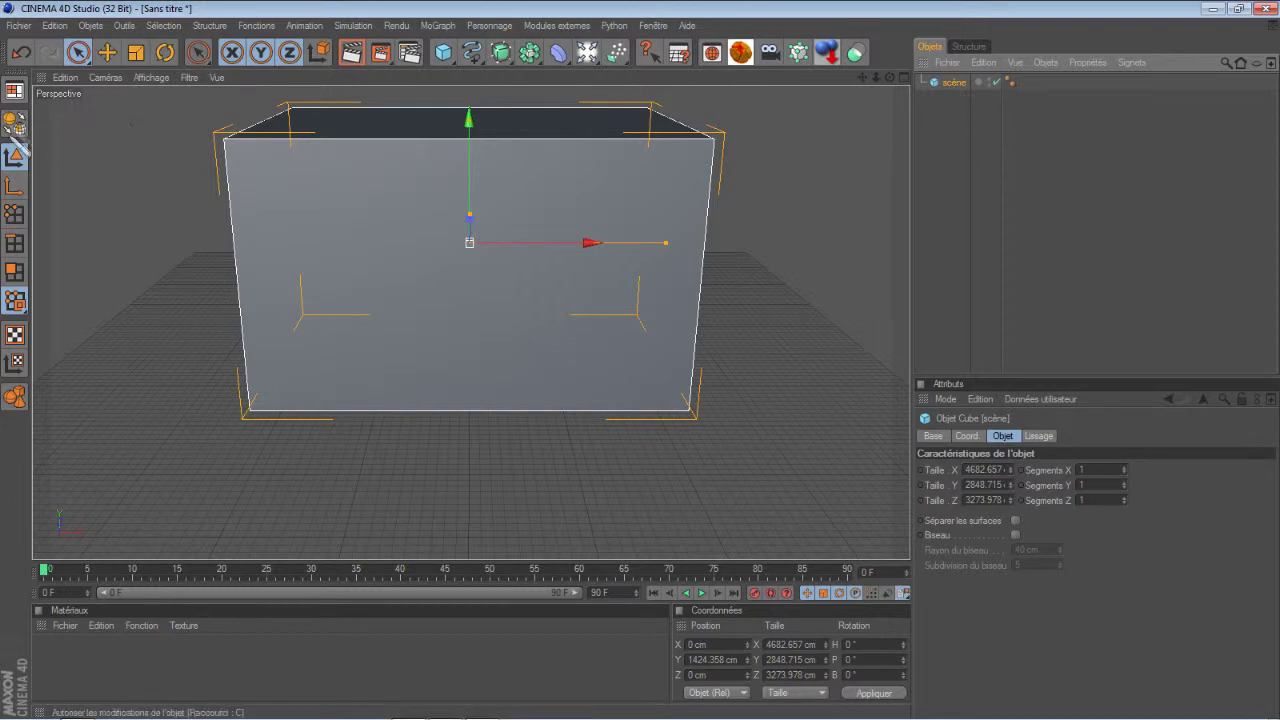
{"action": "key", "text": "c"}
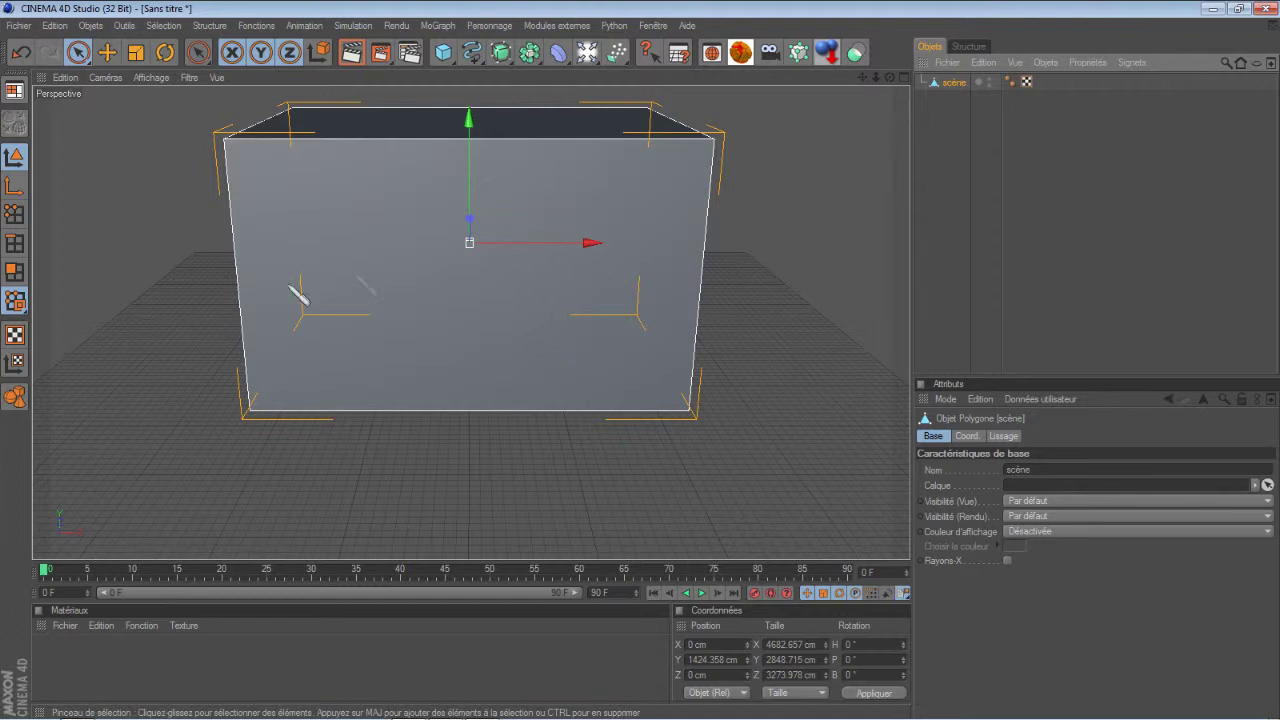
{"action": "left_click", "coordinate": [20, 279]}
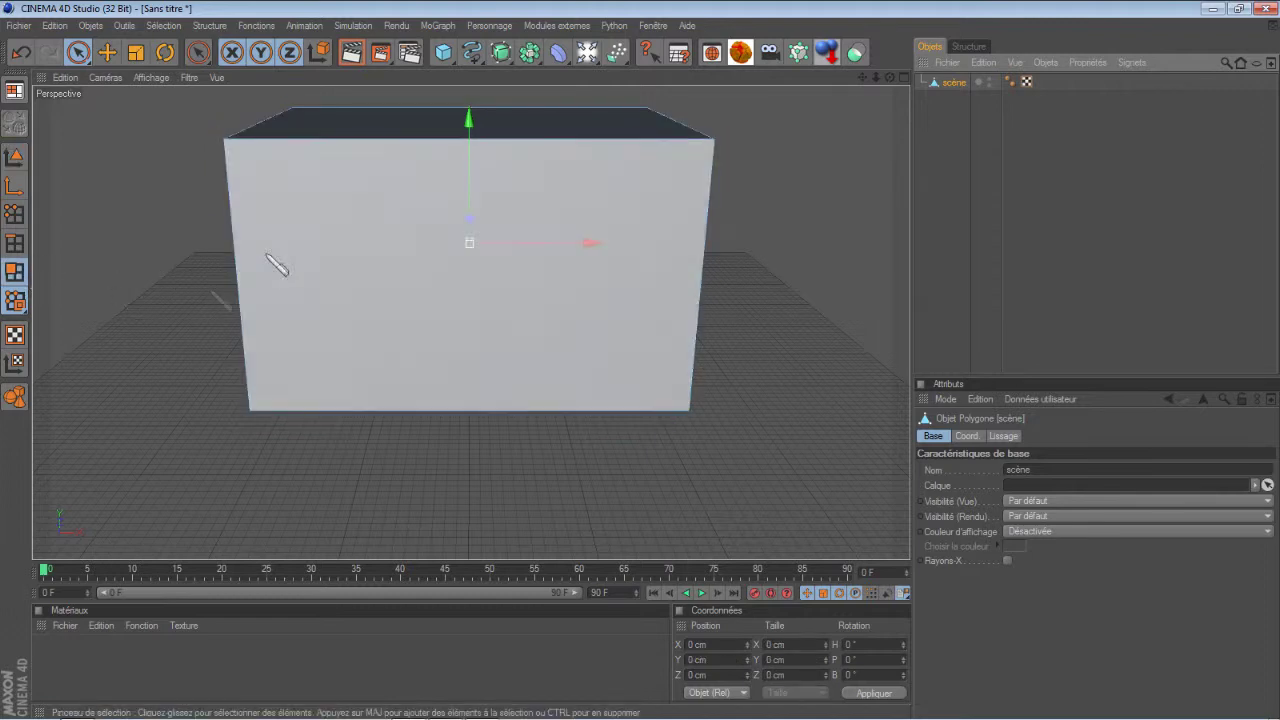
Step: Delete the box's front, top and side faces, leaving the floor and back wall
{"action": "left_click", "coordinate": [434, 309]}
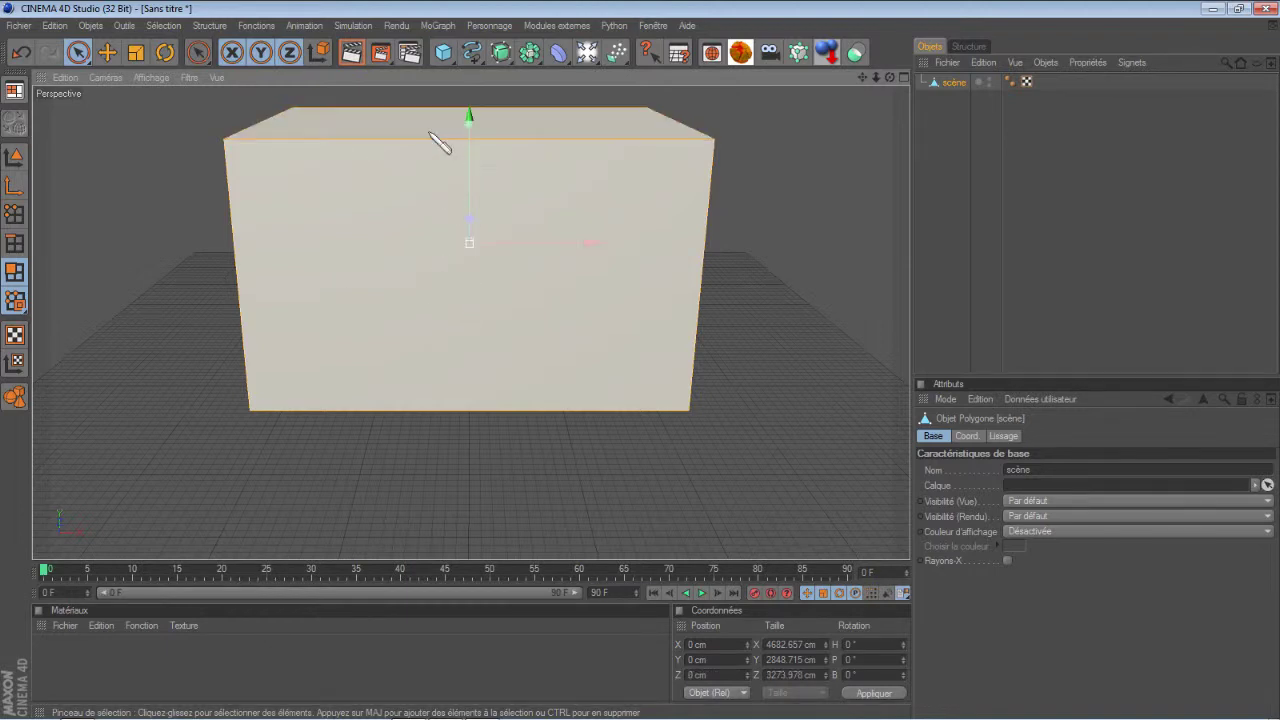
{"action": "key", "text": "ctrl+a"}
{"action": "mouse_move", "coordinate": [898, 83]}
{"action": "left_mouse_down"}
{"action": "mouse_move", "coordinate": [652, 371]}
{"action": "mouse_move", "coordinate": [651, 329]}
{"action": "mouse_move", "coordinate": [689, 269]}
{"action": "mouse_move", "coordinate": [815, 153]}
{"action": "left_mouse_up"}
{"action": "mouse_move", "coordinate": [898, 84]}
{"action": "left_mouse_down"}
{"action": "mouse_move", "coordinate": [634, 366]}
{"action": "mouse_move", "coordinate": [657, 366]}
{"action": "mouse_move", "coordinate": [318, 416]}
{"action": "left_mouse_up"}
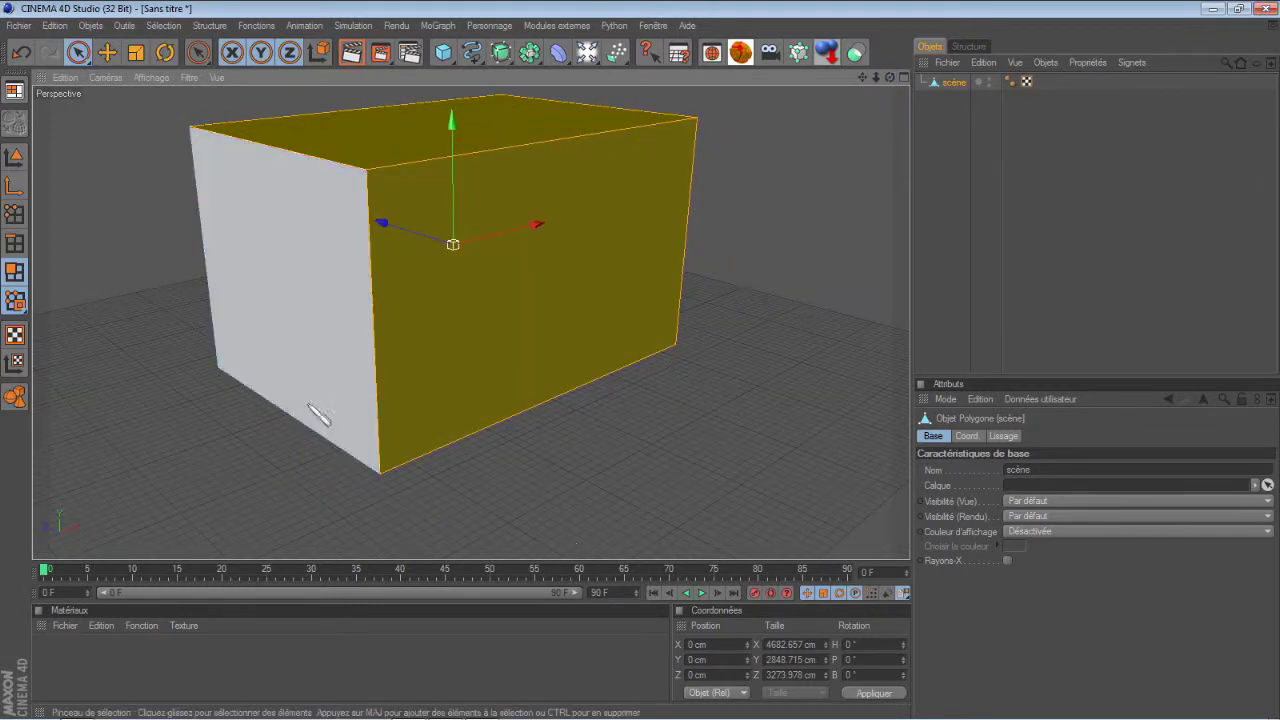
{"action": "left_click", "coordinate": [330, 295], "text": "shift"}
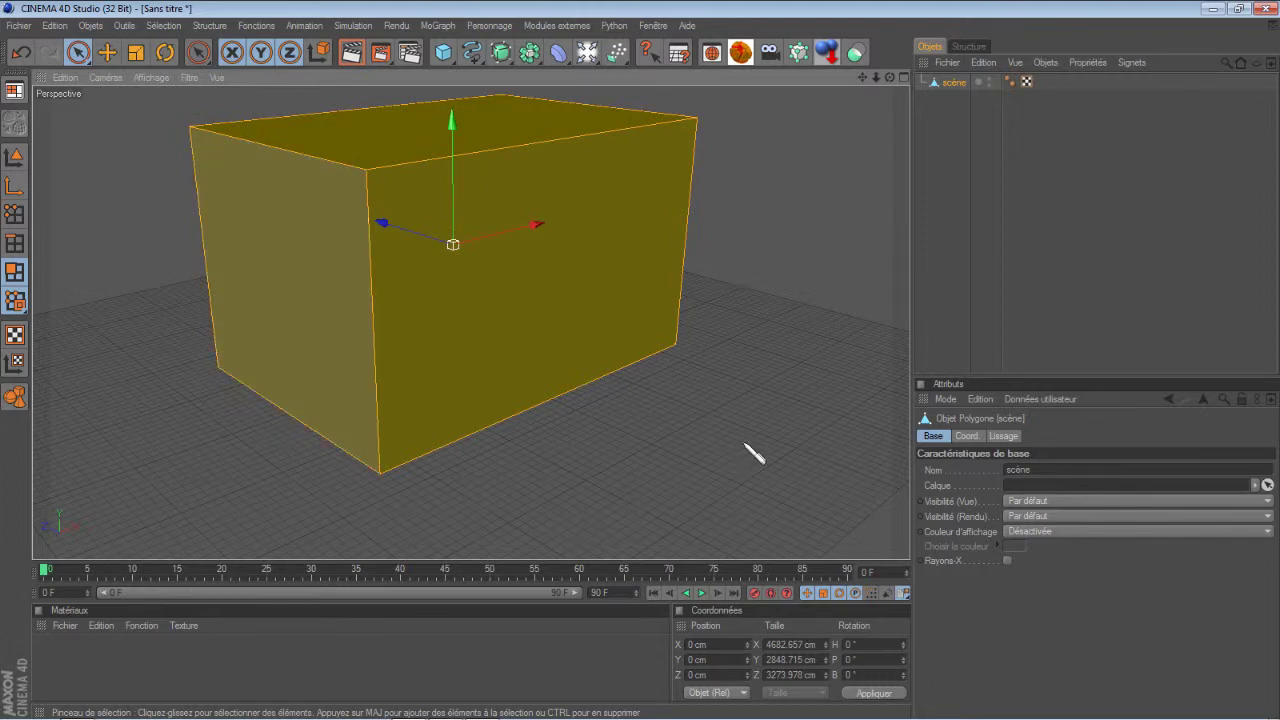
{"action": "key", "text": "Delete"}
{"action": "left_click_drag", "start_coordinate": [890, 78], "coordinate": [643, 361]}
{"action": "scroll", "coordinate": [771, 277], "scroll_direction": "up", "scroll_amount": 2}
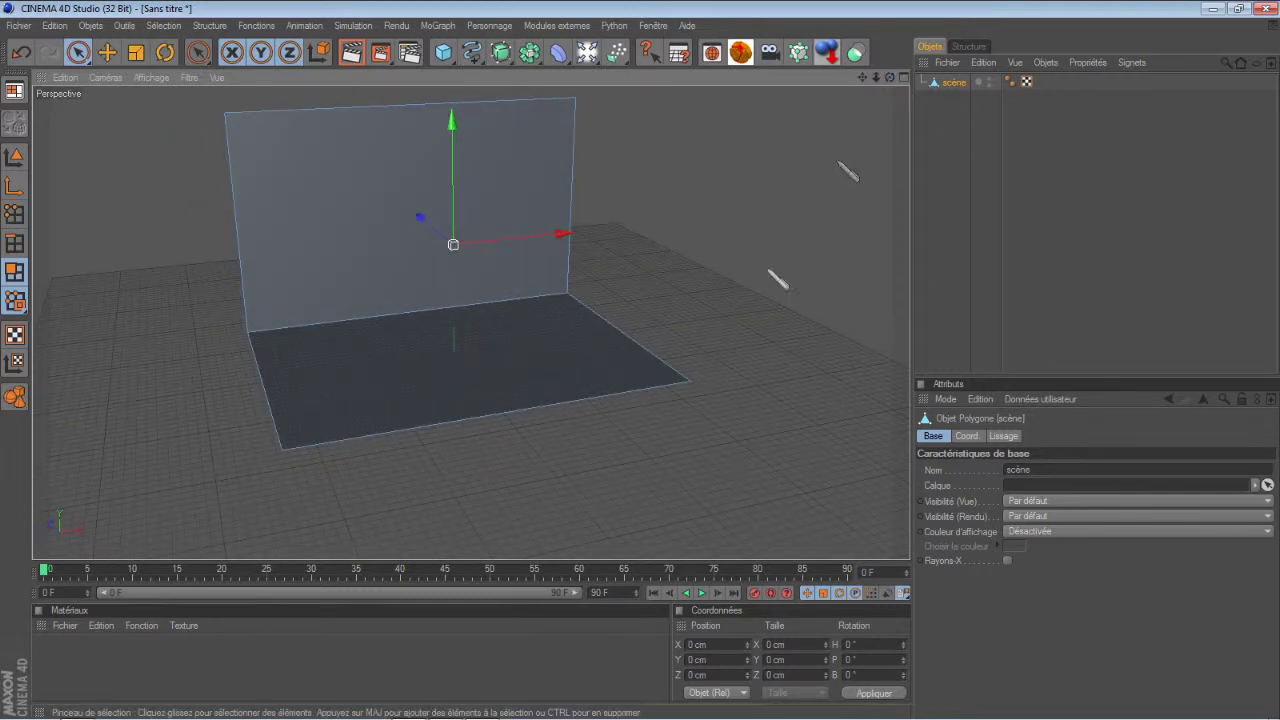
Step: Zoom in on the floor and back wall and test-render them
{"action": "scroll", "coordinate": [734, 314], "scroll_direction": "up", "scroll_amount": 2}
{"action": "scroll", "coordinate": [733, 316], "scroll_direction": "up", "scroll_amount": 2}
{"action": "left_click", "coordinate": [478, 366]}
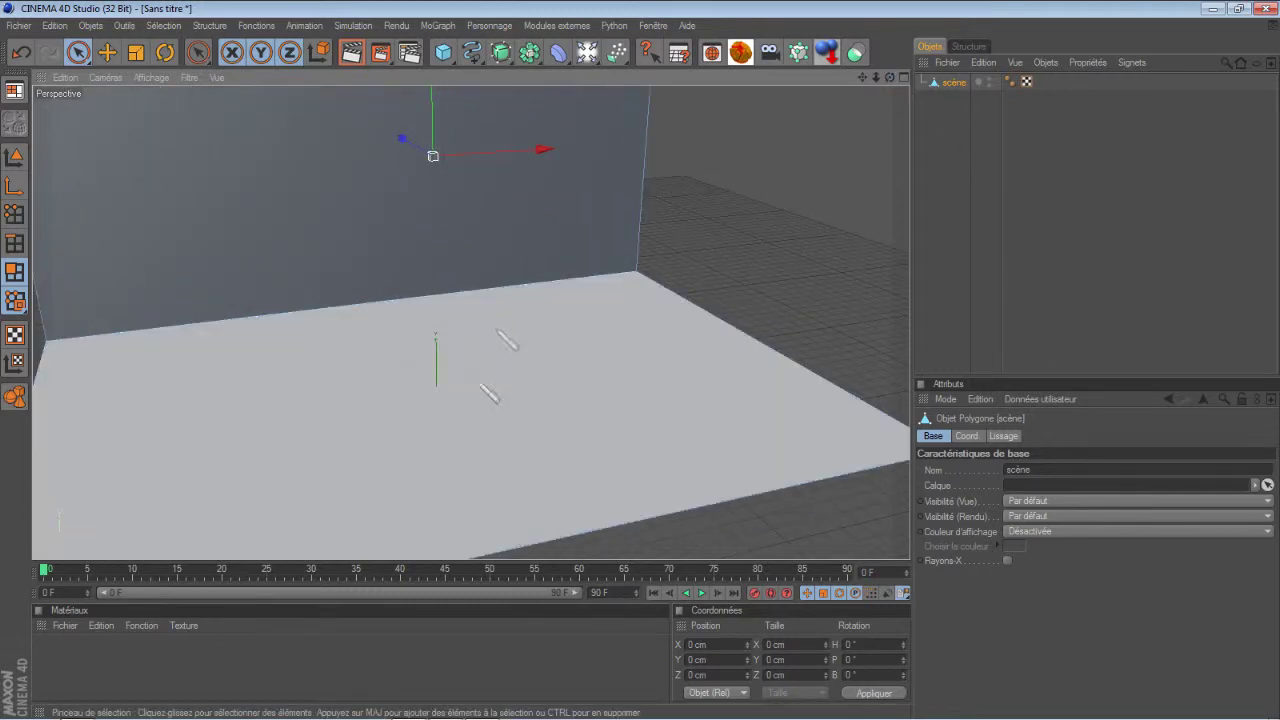
{"action": "left_click", "coordinate": [556, 286]}
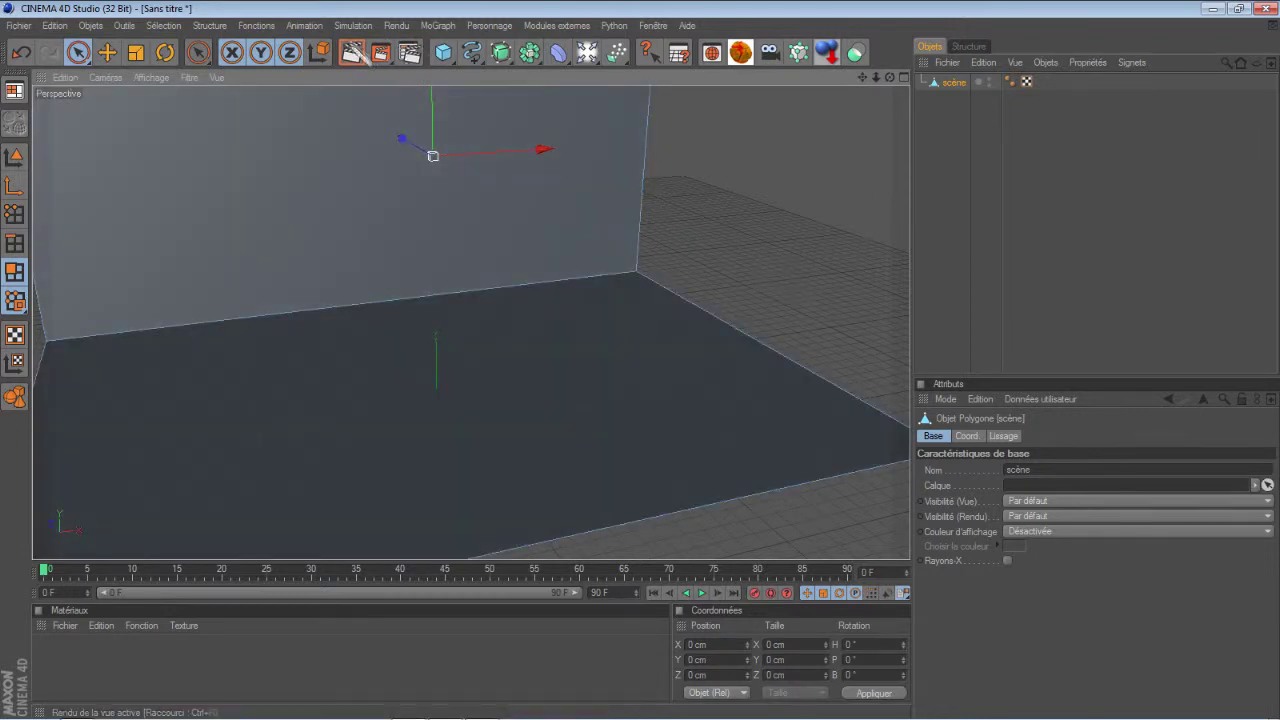
{"action": "left_click", "coordinate": [350, 52]}
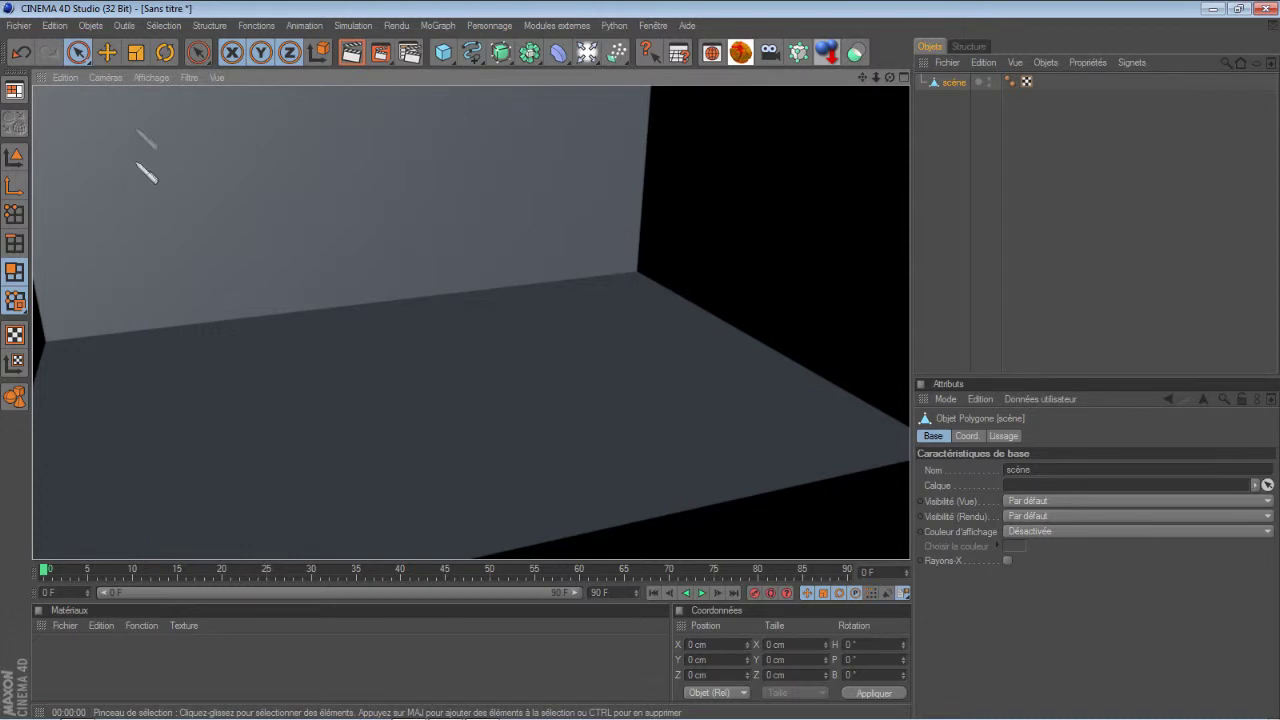
{"action": "left_click", "coordinate": [943, 157]}
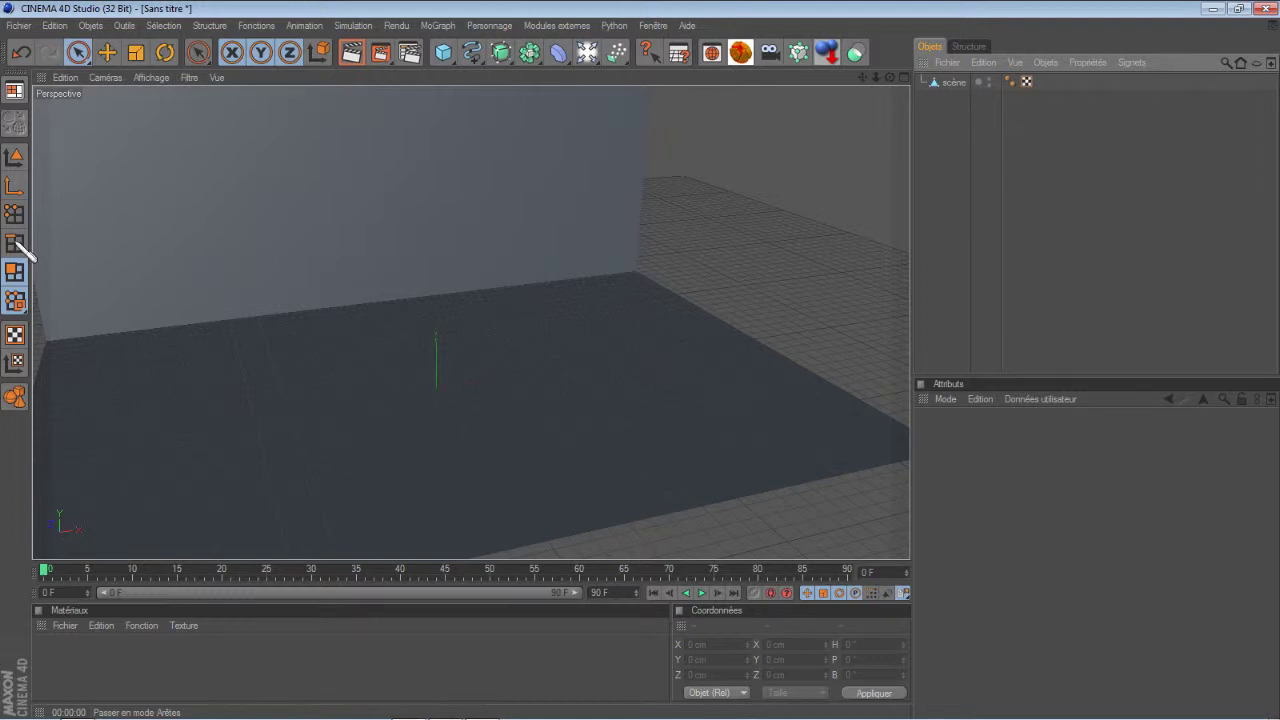
Step: Select the edge where the scène floor meets the back wall in Edge mode
{"action": "left_click", "coordinate": [17, 244]}
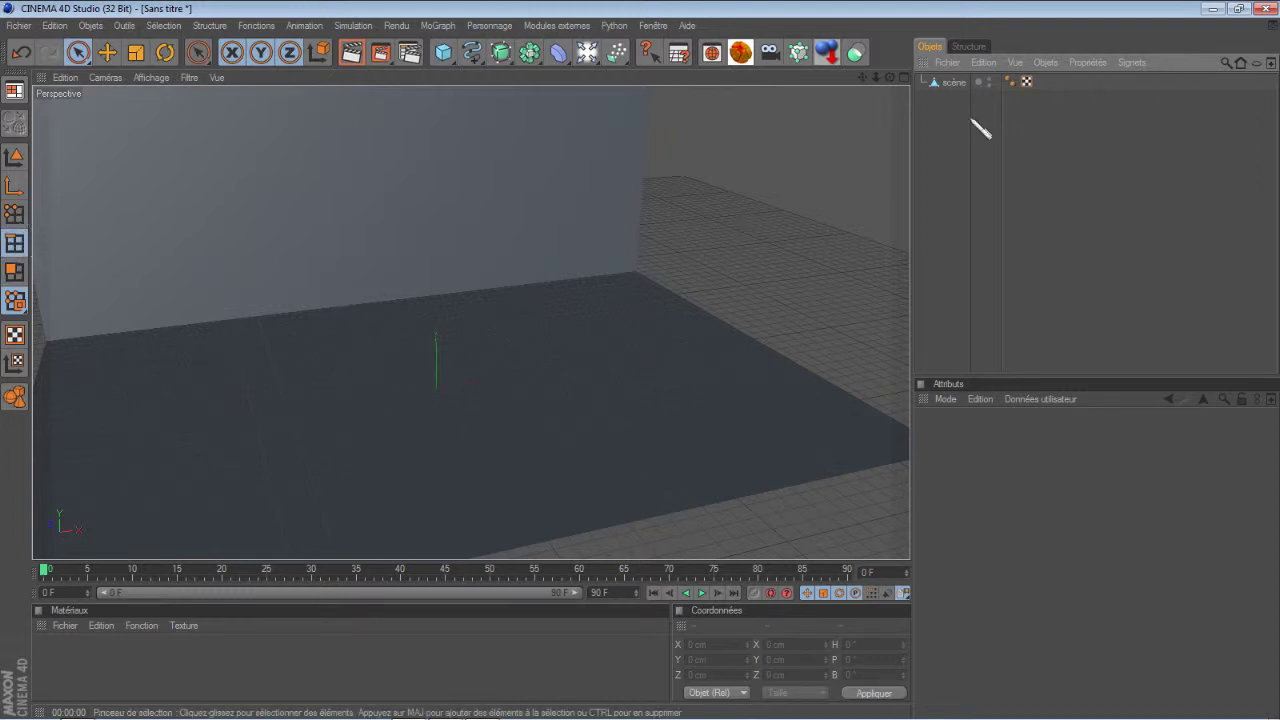
{"action": "left_click", "coordinate": [955, 82]}
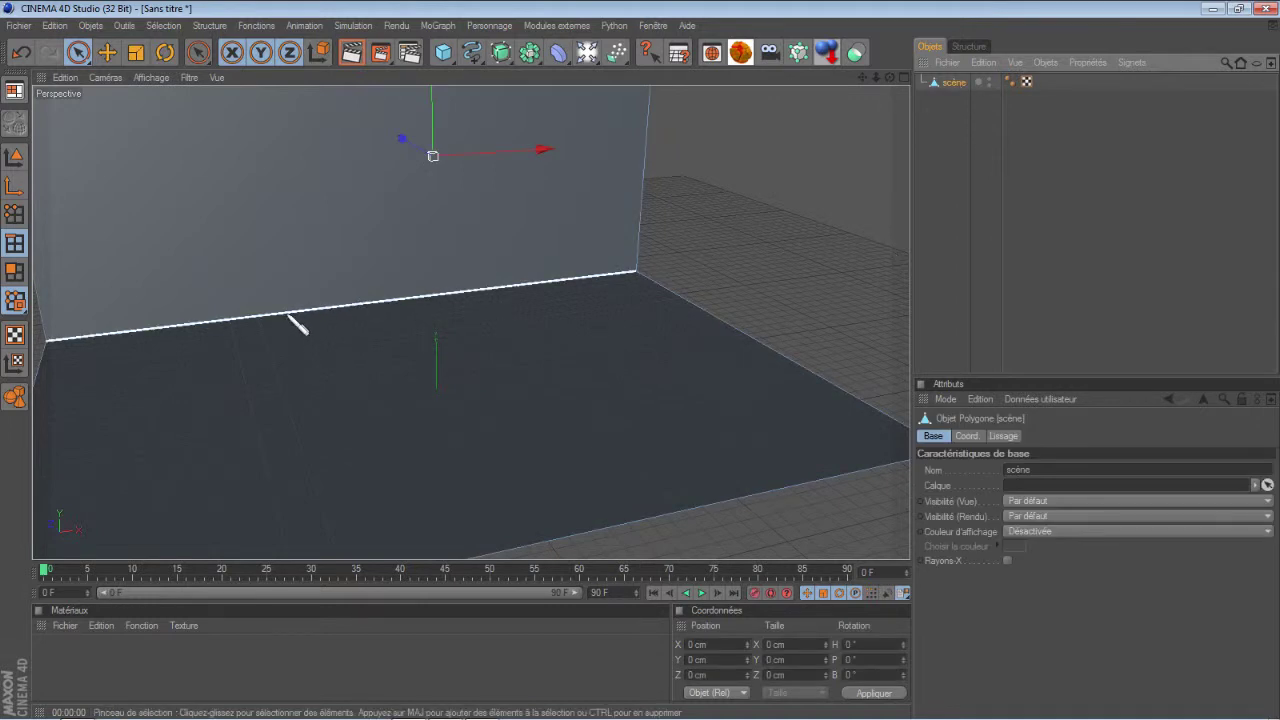
{"action": "left_click", "coordinate": [290, 314]}
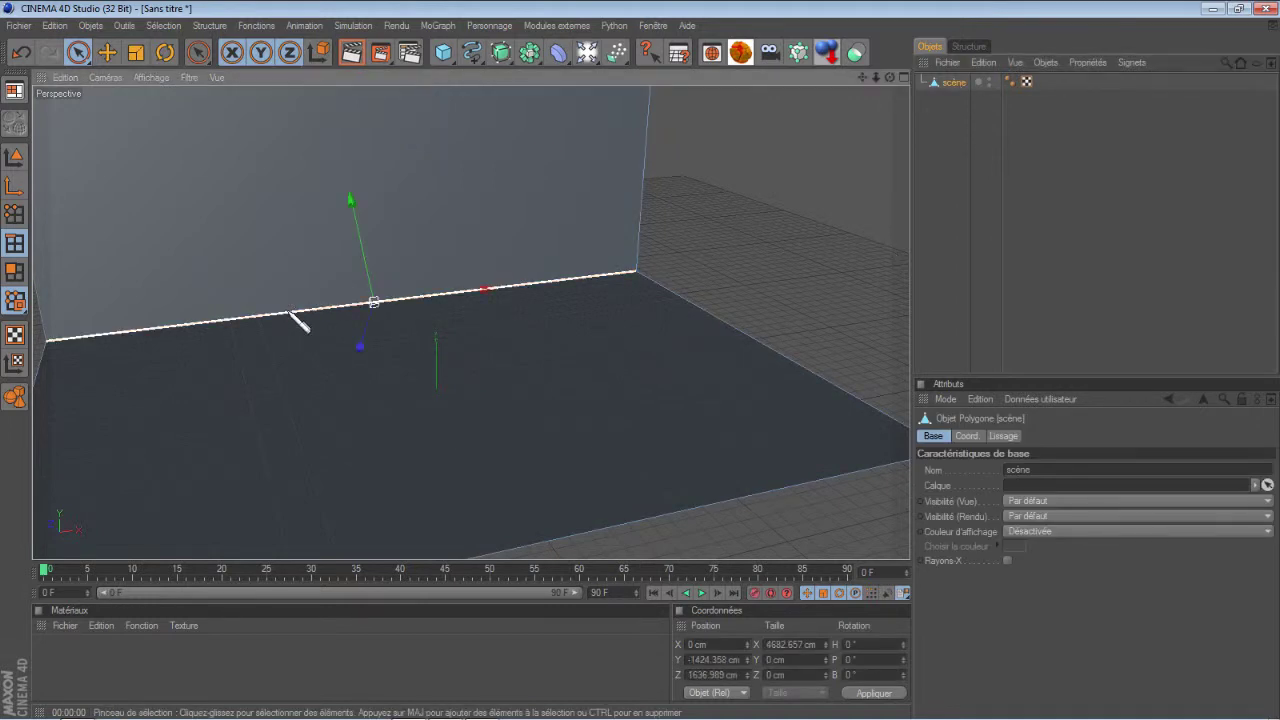
{"action": "right_click", "coordinate": [292, 314]}
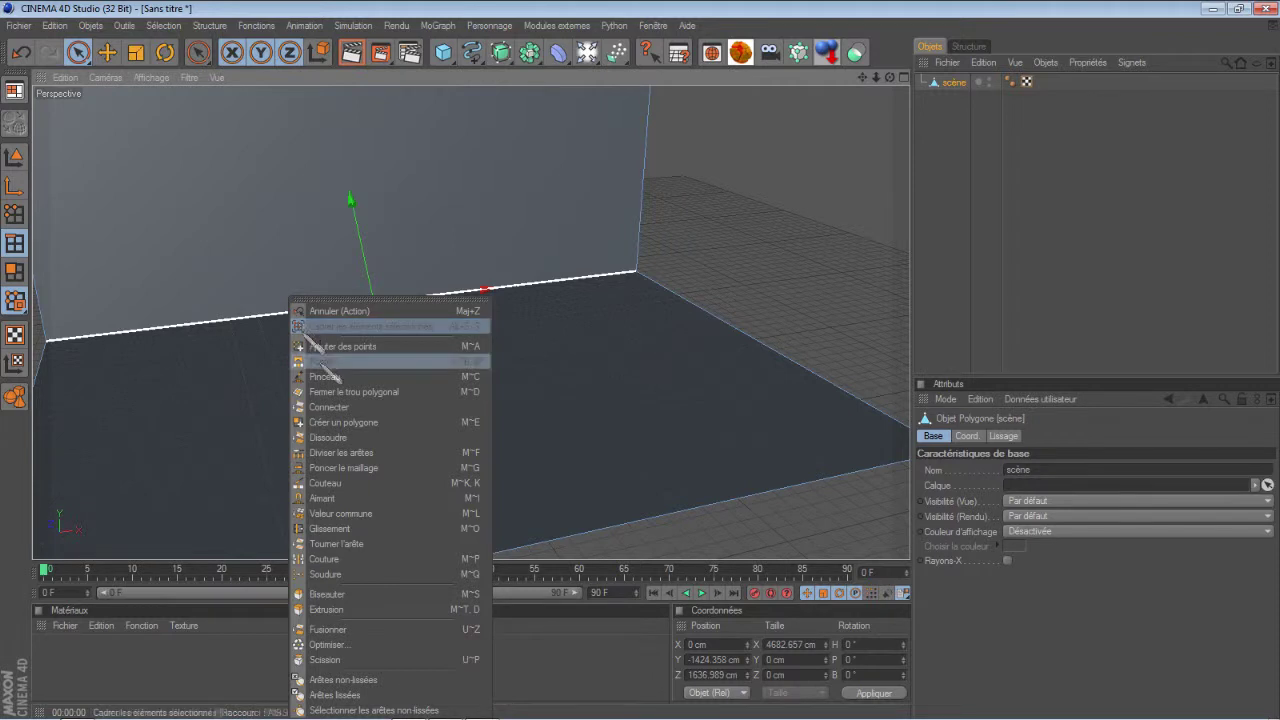
Step: Bevel the floor-wall edge with a 289 cm offset and 30 subdivisions, then render the cove
{"action": "left_click", "coordinate": [397, 594]}
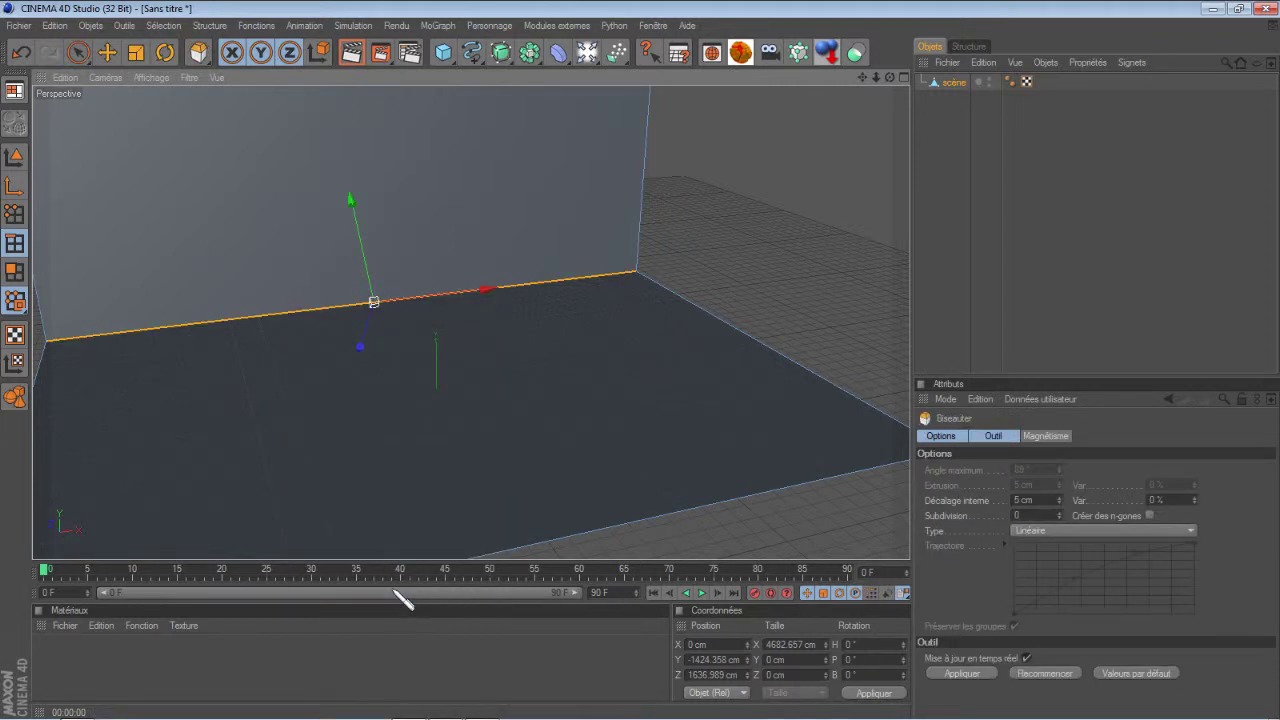
{"action": "left_click_drag", "start_coordinate": [296, 318], "coordinate": [643, 364]}
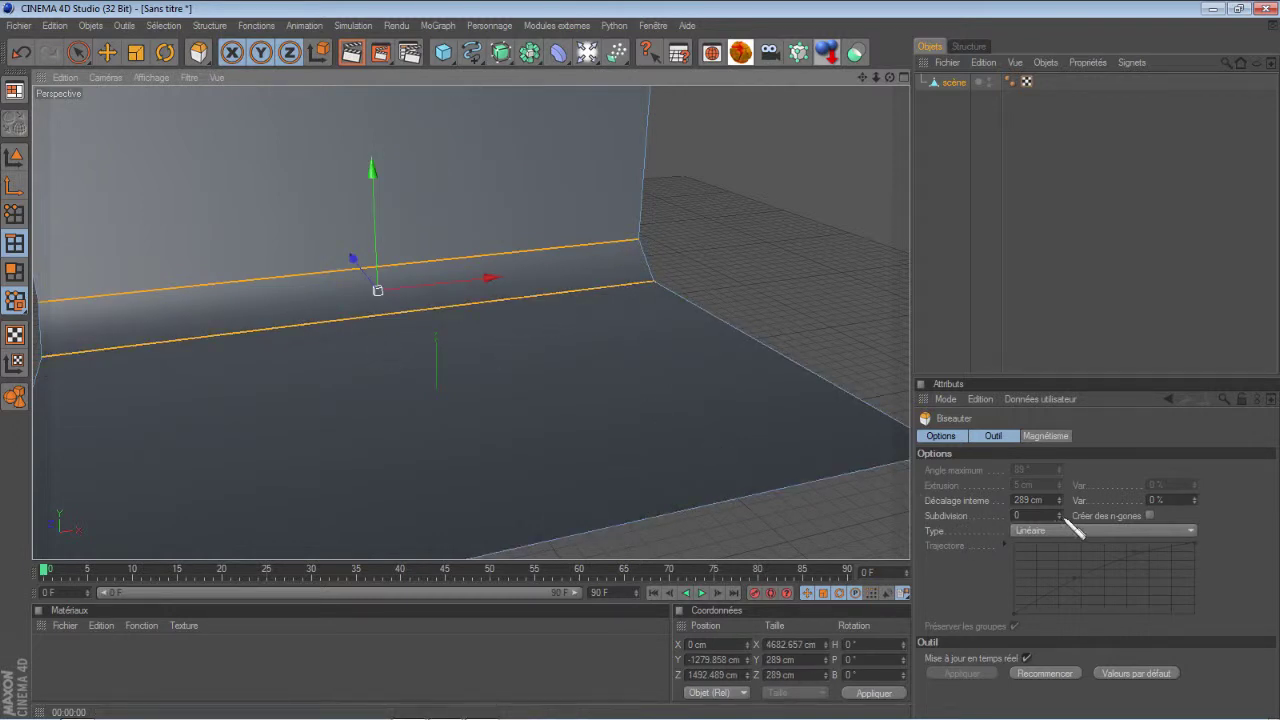
{"action": "left_click_drag", "start_coordinate": [1060, 515], "coordinate": [1060, 515]}
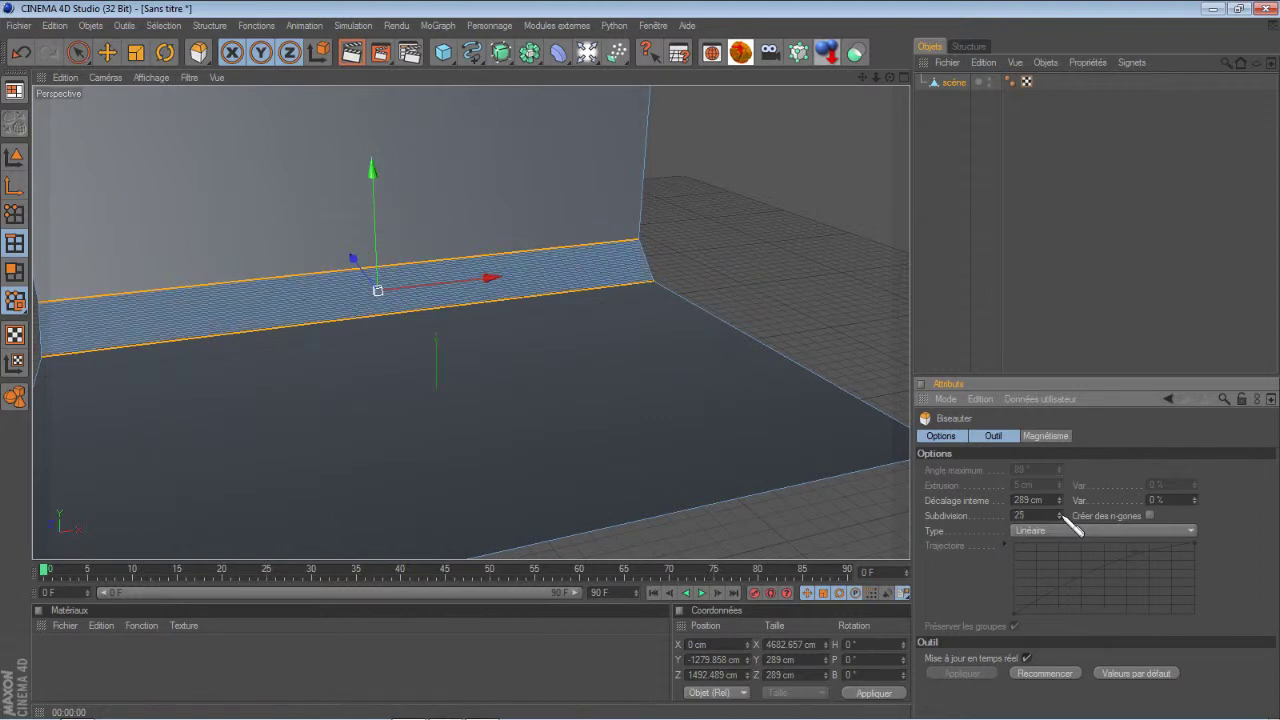
{"action": "left_click_drag", "start_coordinate": [1060, 515], "coordinate": [1060, 515]}
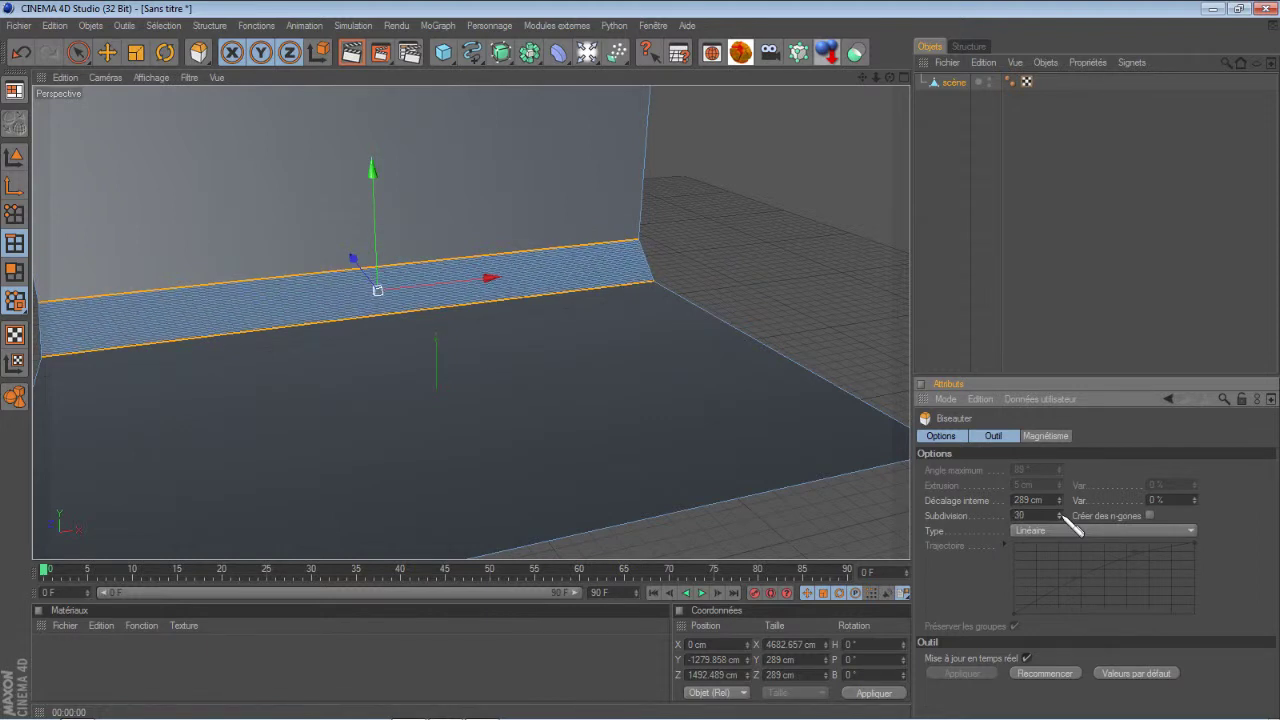
{"action": "left_click", "coordinate": [351, 52]}
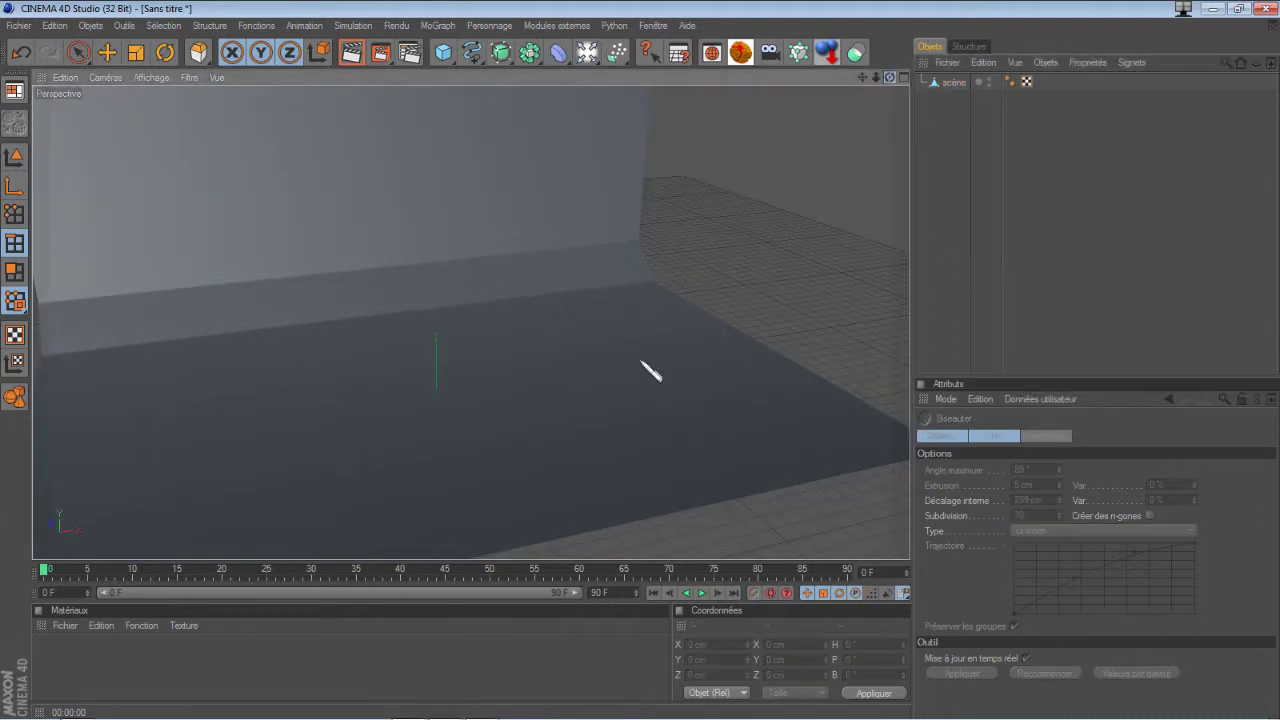
{"action": "key", "text": "ctrl+r"}
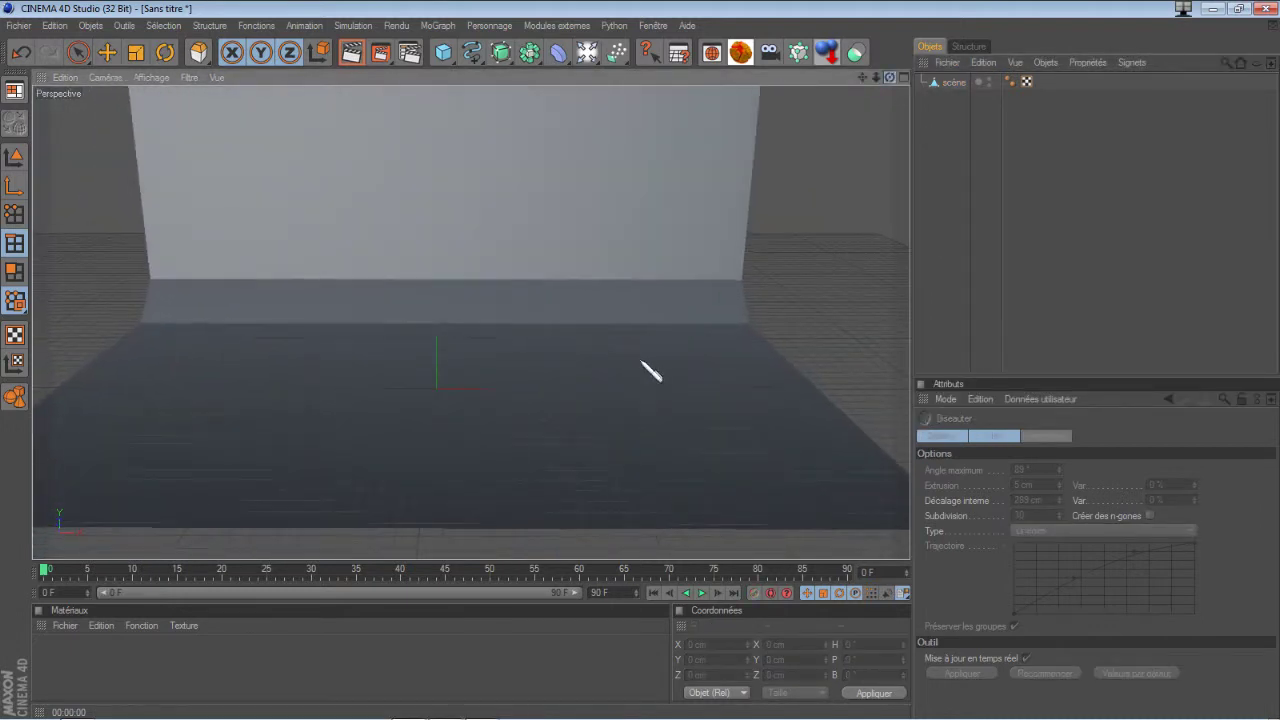
{"action": "scroll", "coordinate": [870, 196], "scroll_direction": "up", "scroll_amount": 2}
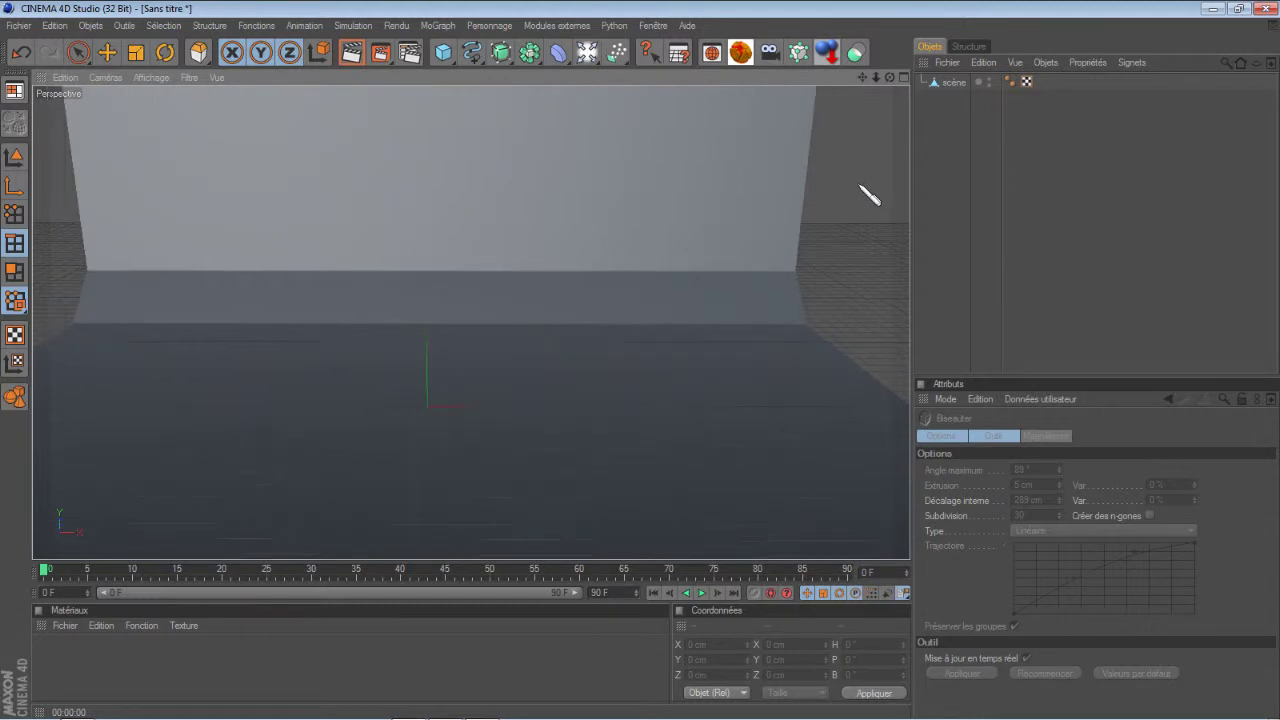
{"action": "left_click_drag", "start_coordinate": [875, 77], "coordinate": [651, 372]}
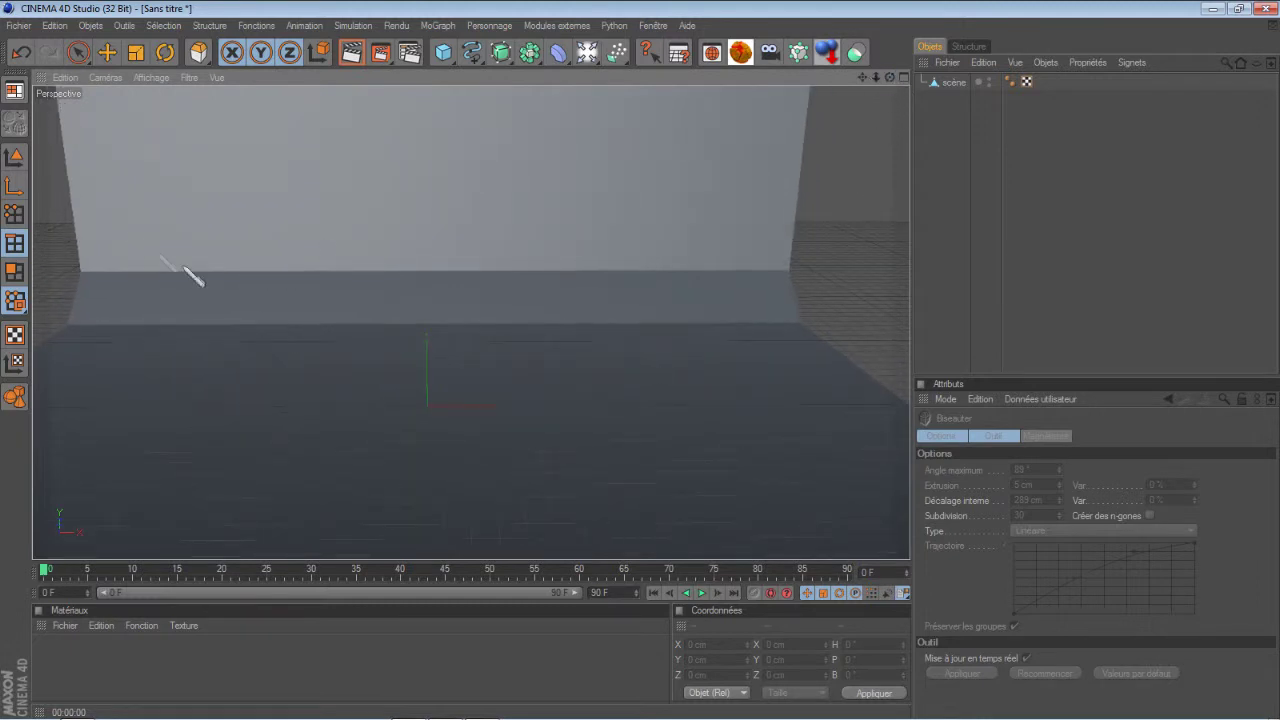
{"action": "left_click", "coordinate": [14, 156]}
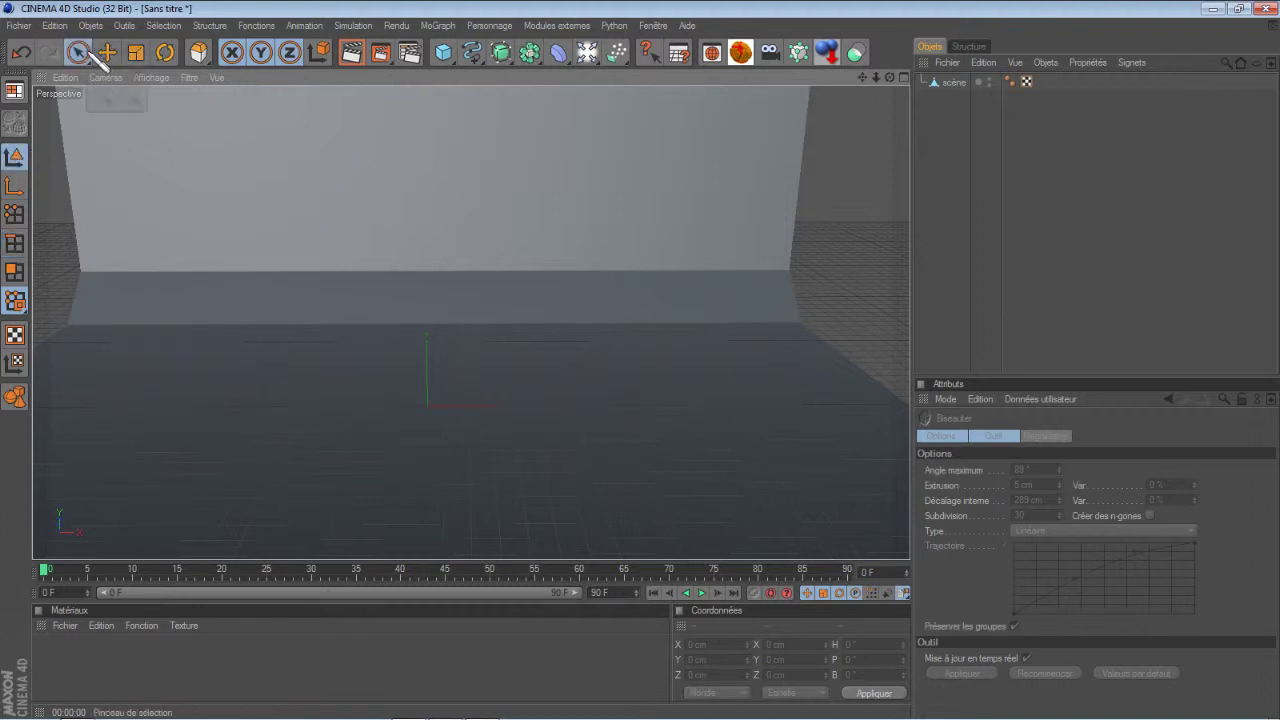
{"action": "left_click", "coordinate": [89, 54]}
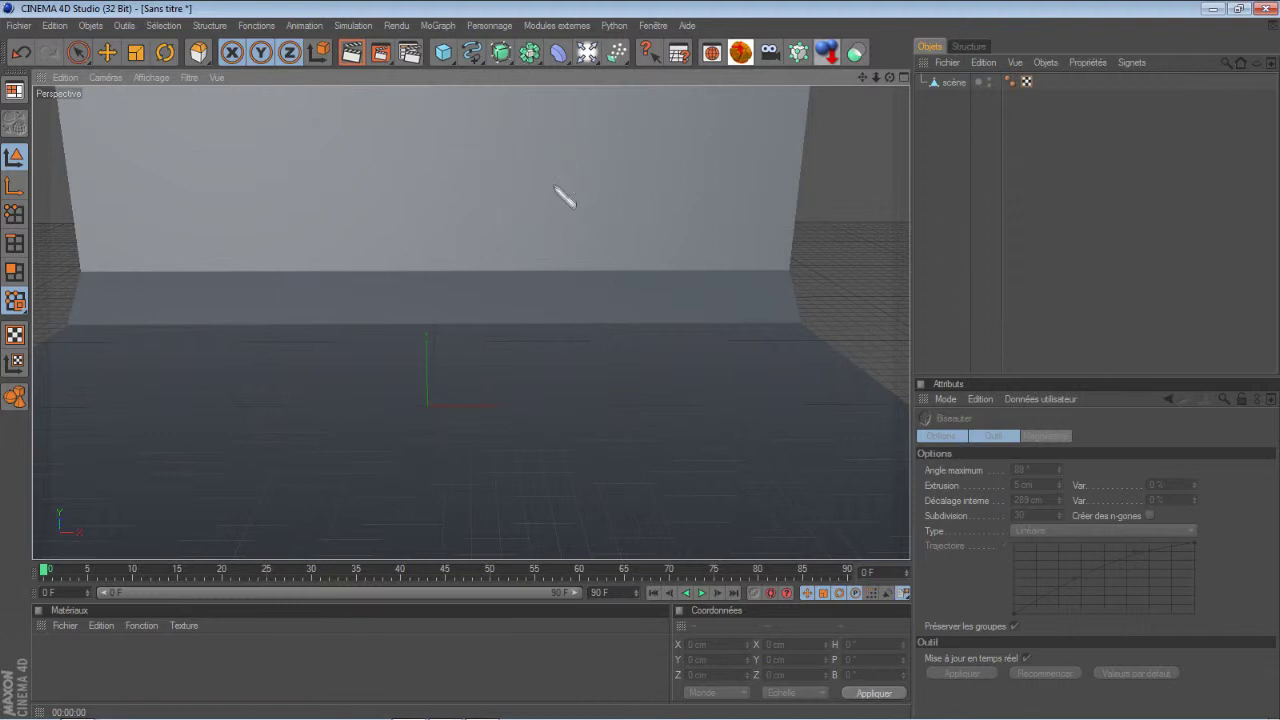
{"action": "left_click", "coordinate": [80, 53]}
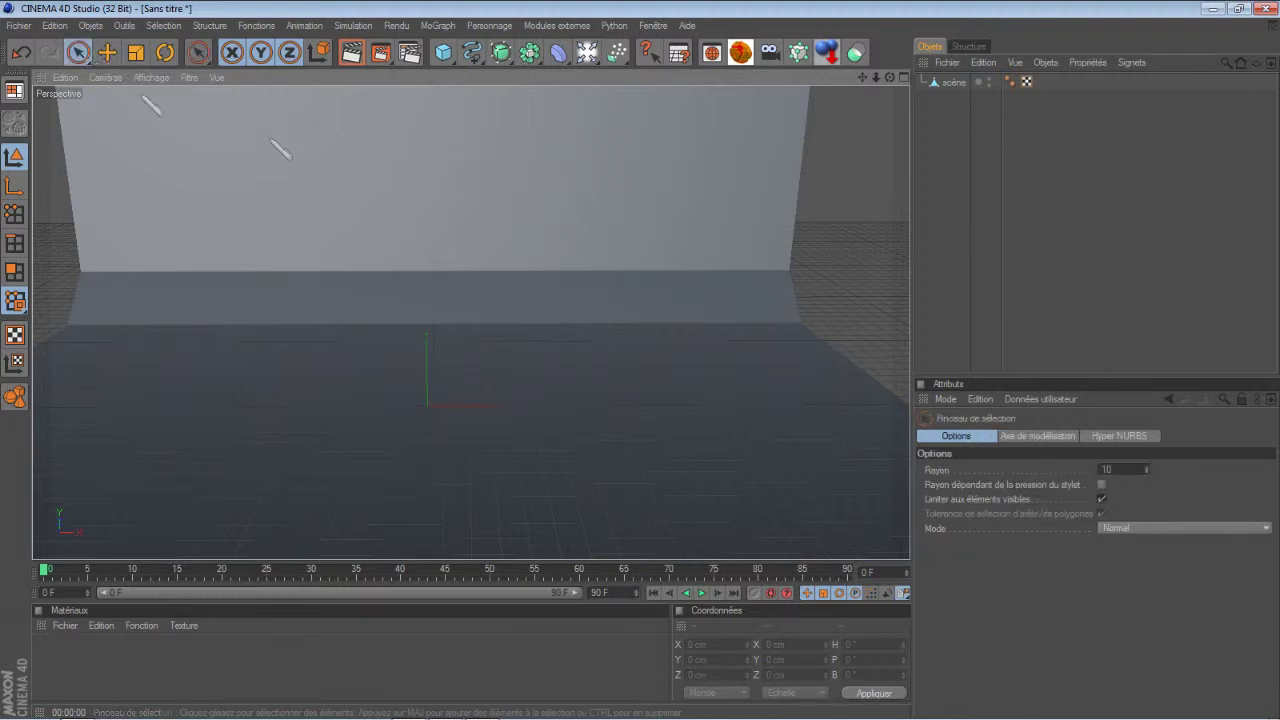
{"action": "left_click", "coordinate": [443, 52]}
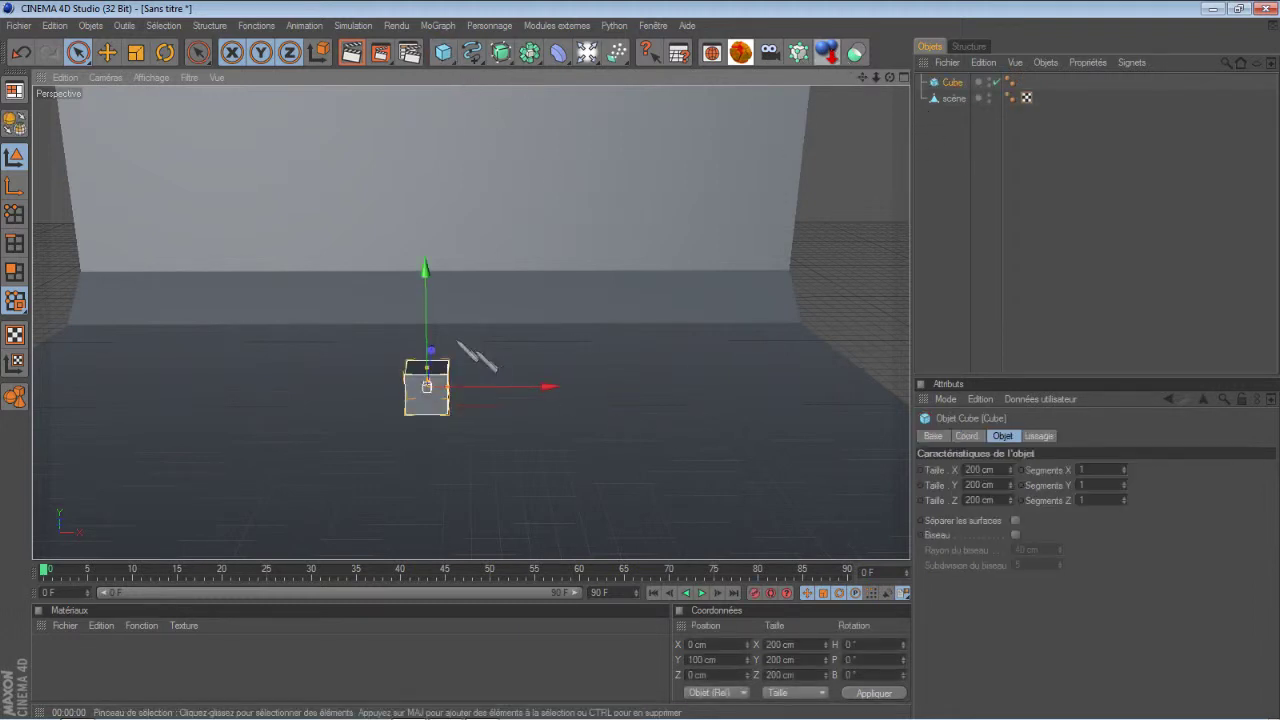
Step: Lift the cube and size it to 1576 × 164 × 907 cm
{"action": "mouse_move", "coordinate": [428, 285]}
{"action": "left_mouse_down"}
{"action": "mouse_move", "coordinate": [650, 370]}
{"action": "mouse_move", "coordinate": [620, 385]}
{"action": "left_mouse_up"}
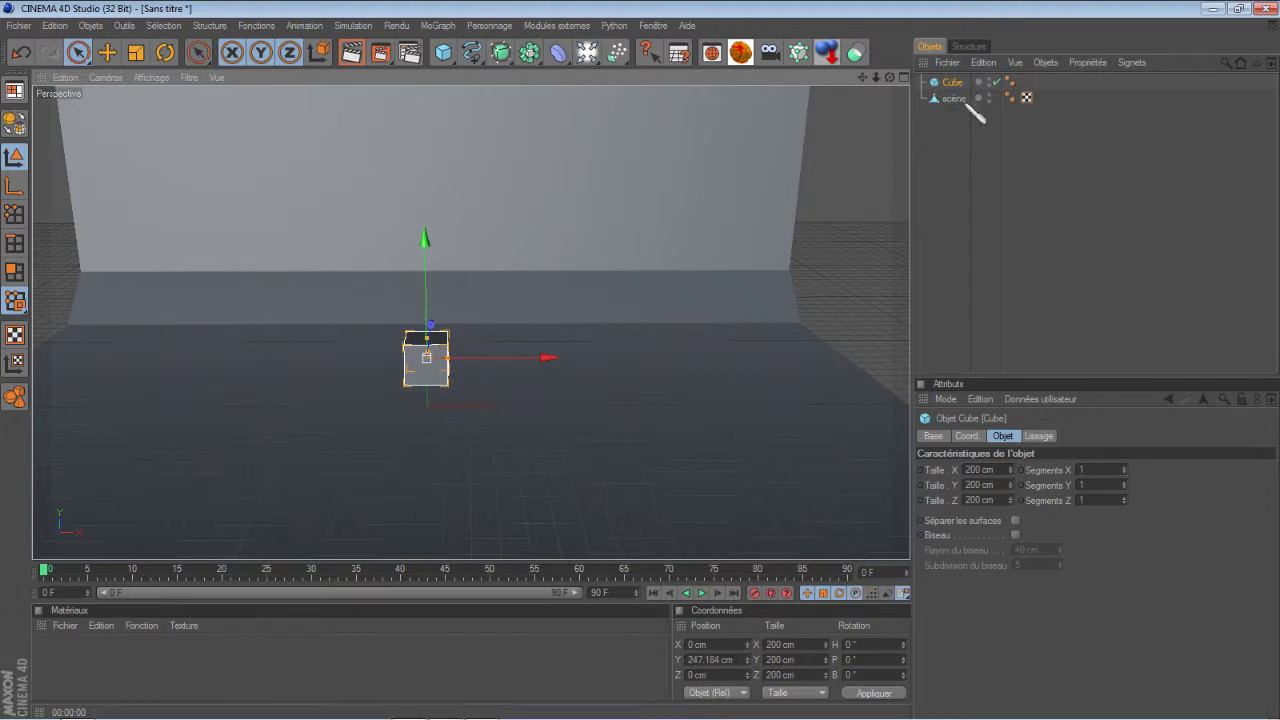
{"action": "left_click", "coordinate": [1000, 470]}
{"action": "type", "text": "1576"}
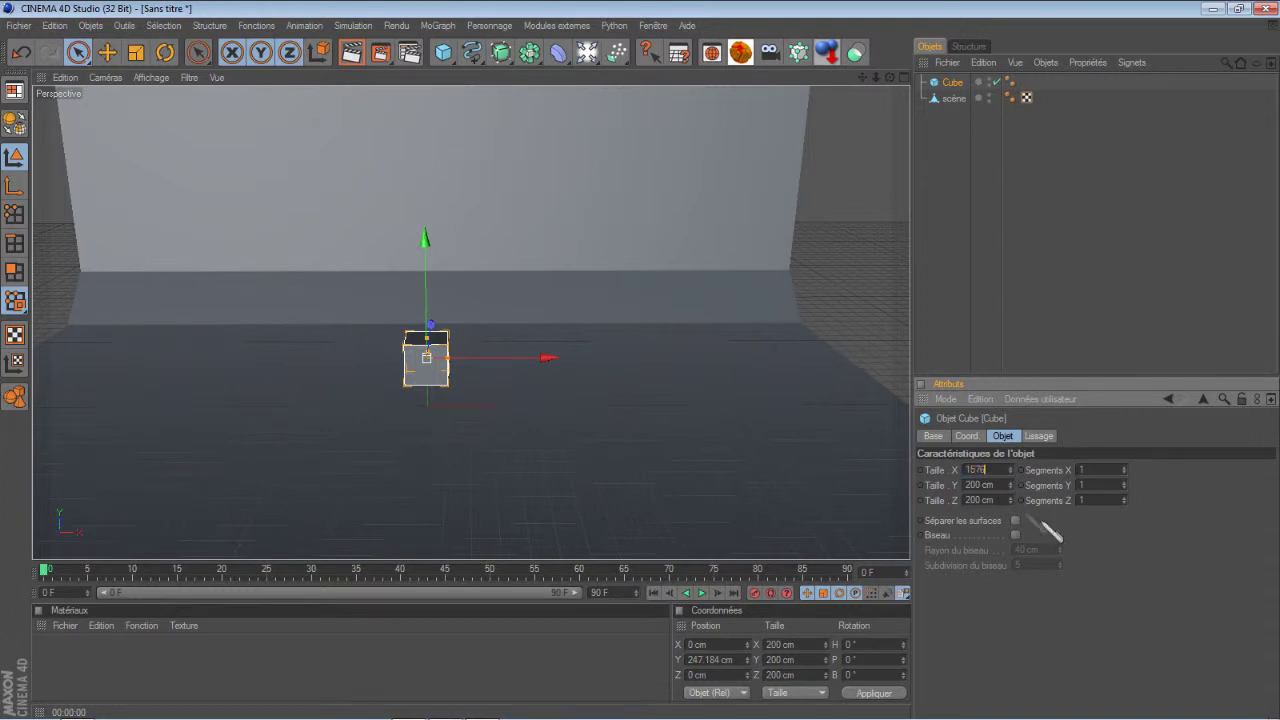
{"action": "left_click", "coordinate": [997, 482]}
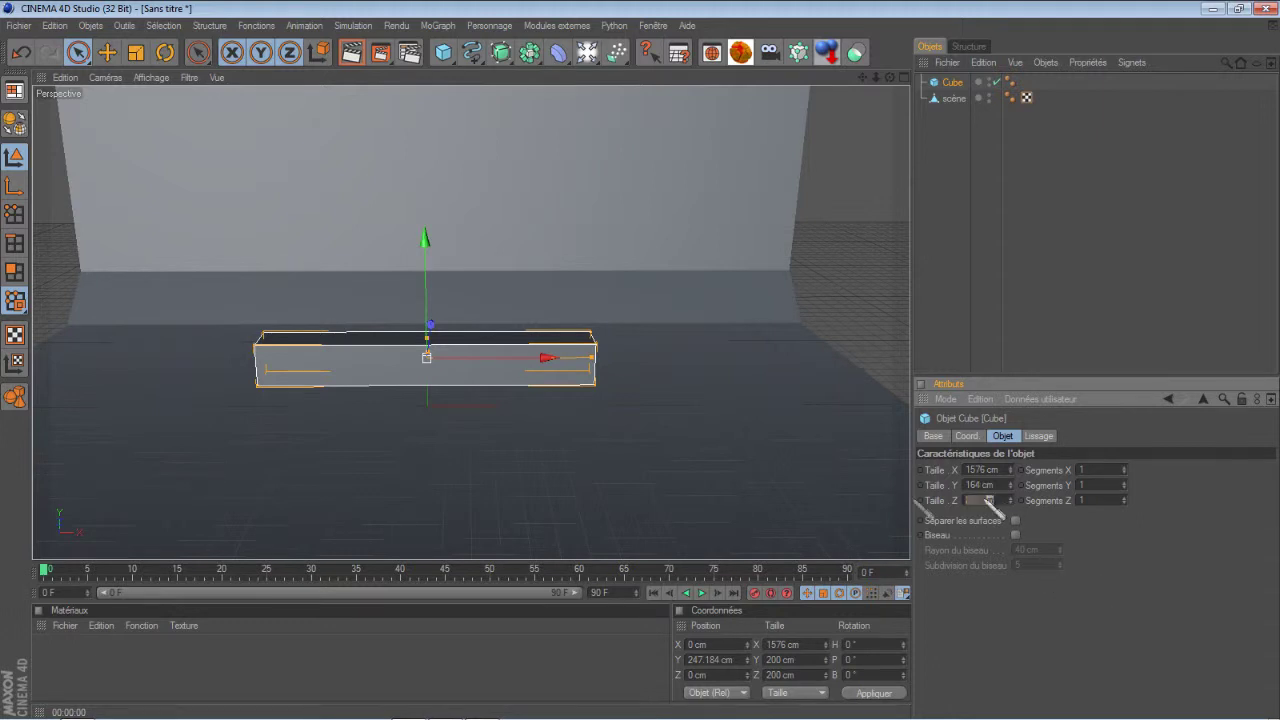
{"action": "key", "text": "Tab"}
{"action": "mouse_move", "coordinate": [1276, 708]}
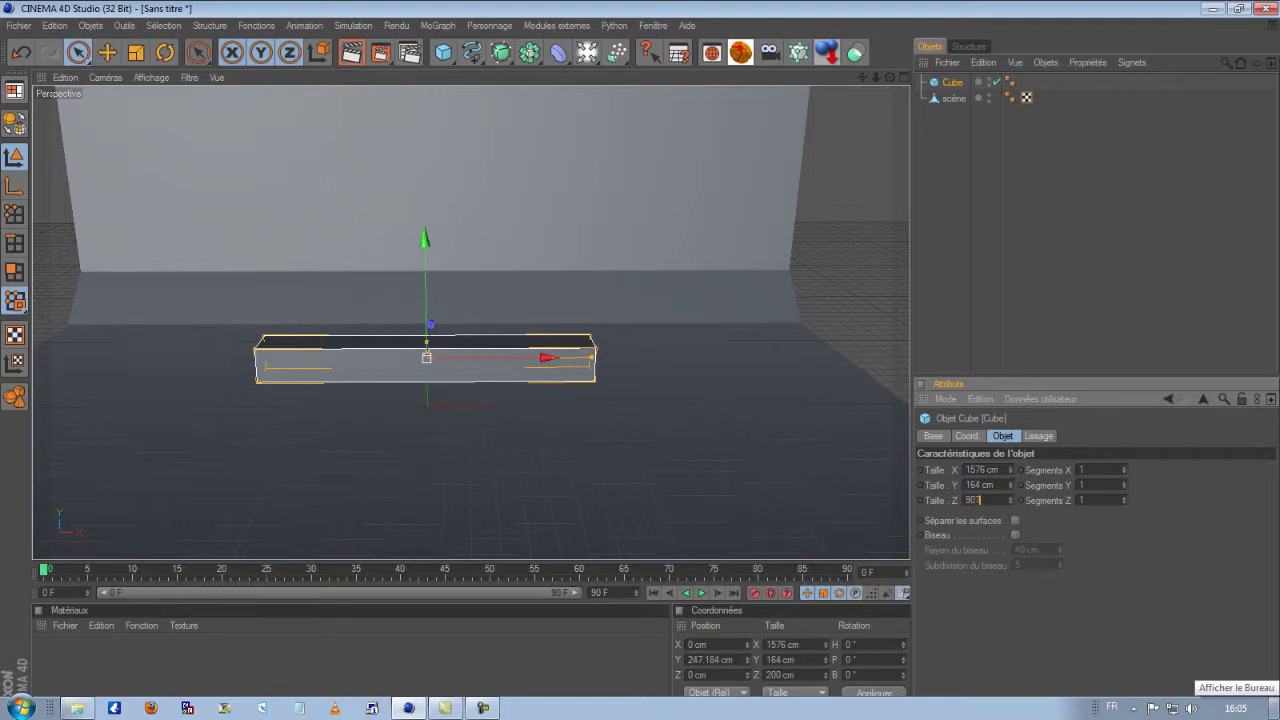
{"action": "key", "text": "Return"}
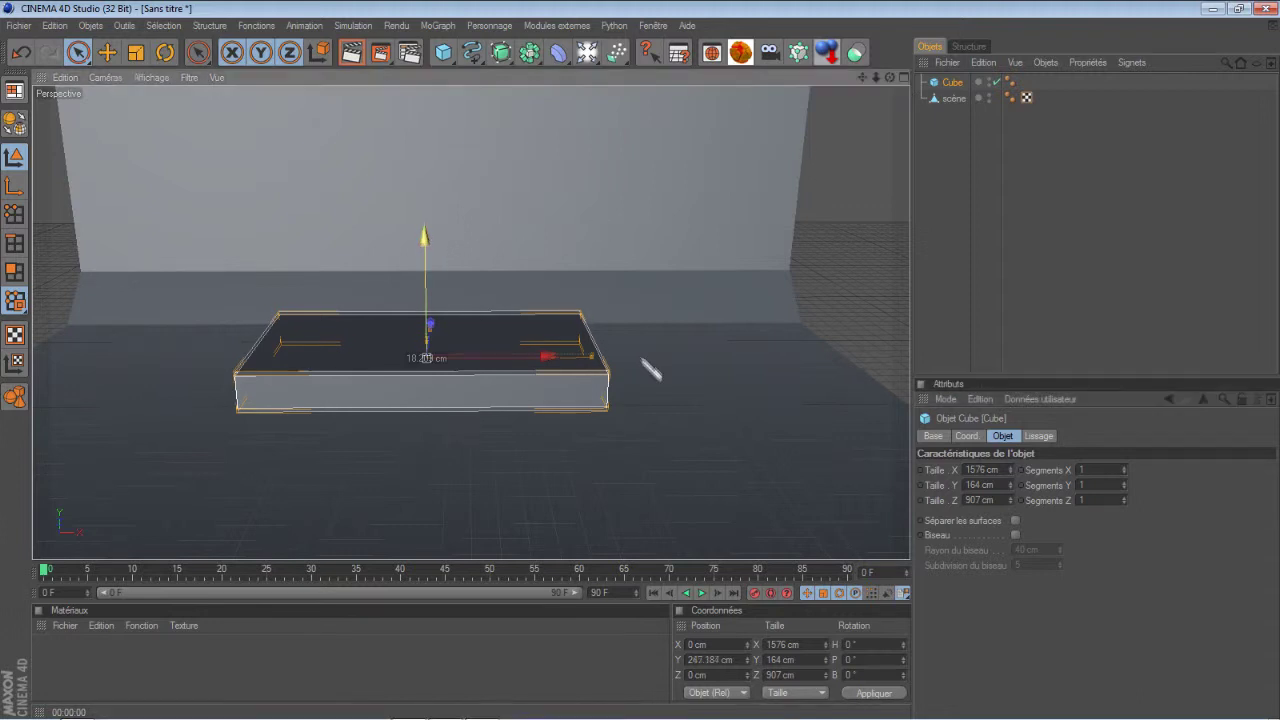
Step: Raise the slab to about Y 1075 cm near the wall top and make it editable
{"action": "left_click_drag", "start_coordinate": [651, 366], "coordinate": [651, 371]}
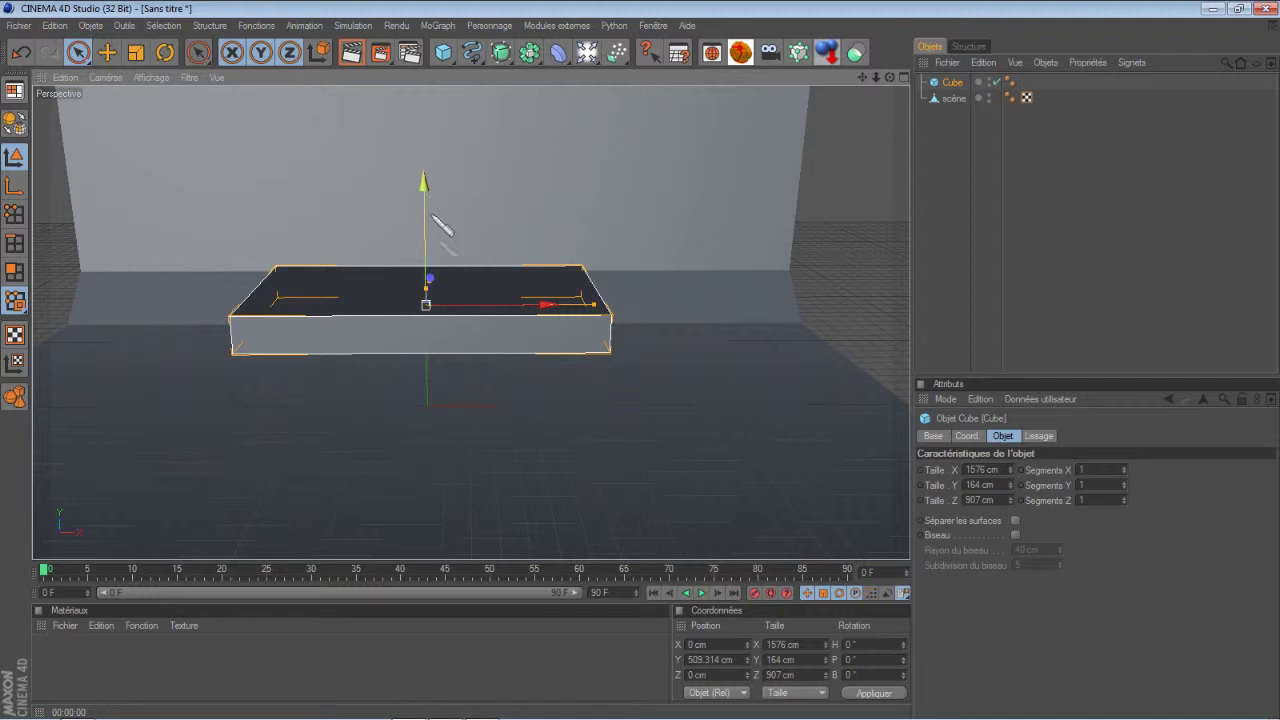
{"action": "mouse_move", "coordinate": [651, 366]}
{"action": "left_mouse_down", "text": "alt"}
{"action": "mouse_move", "coordinate": [651, 377]}
{"action": "mouse_move", "coordinate": [651, 366]}
{"action": "left_mouse_up", "text": "alt"}
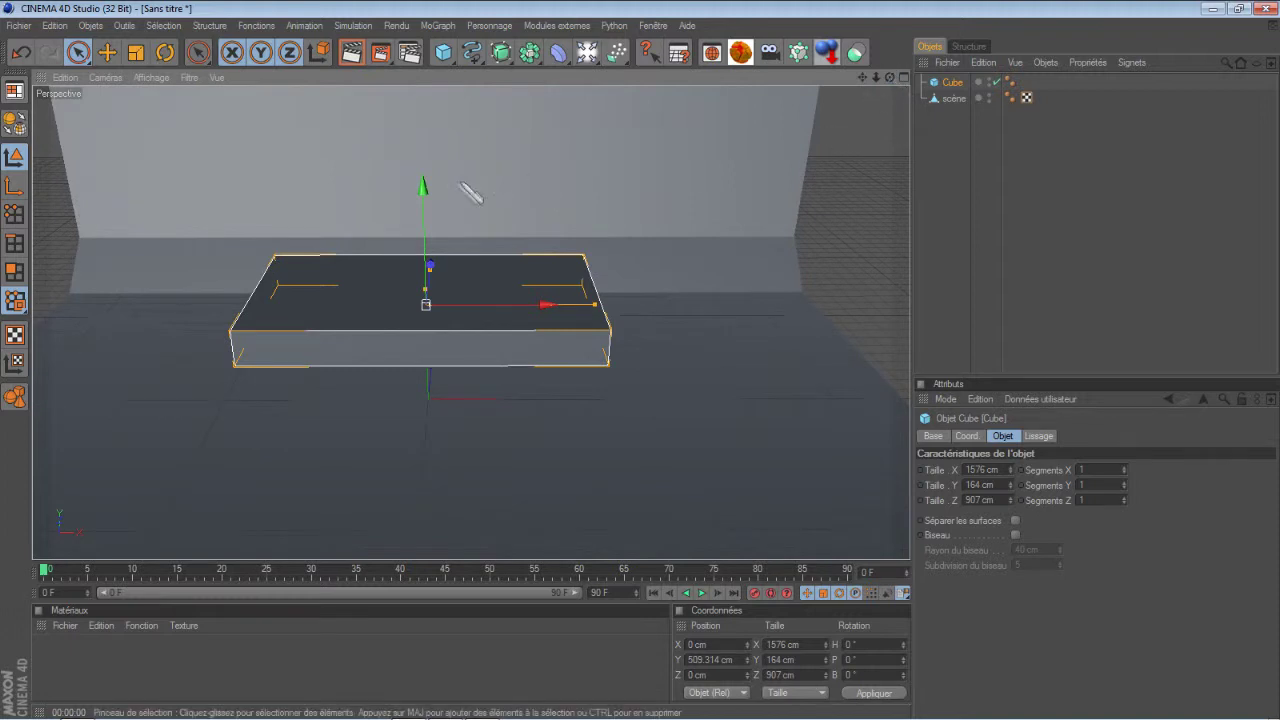
{"action": "mouse_move", "coordinate": [429, 194]}
{"action": "left_mouse_down"}
{"action": "mouse_move", "coordinate": [651, 371]}
{"action": "mouse_move", "coordinate": [424, 195]}
{"action": "left_mouse_up"}
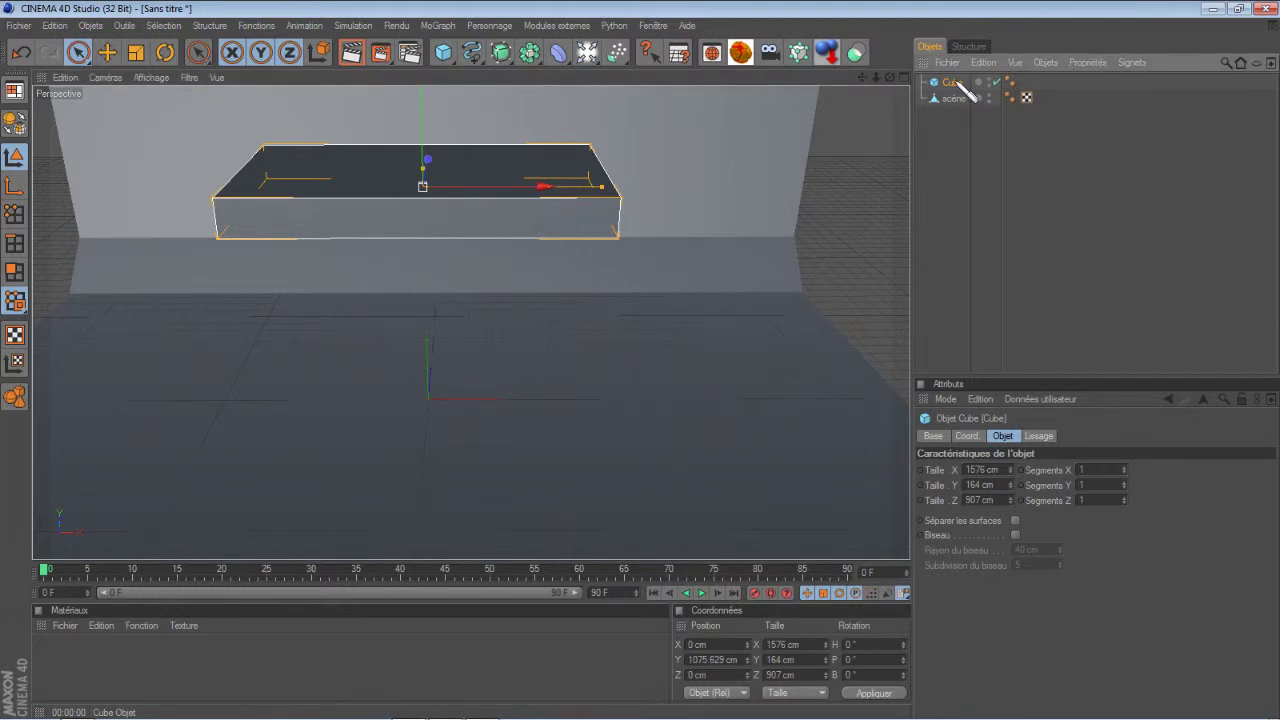
{"action": "key", "text": "c"}
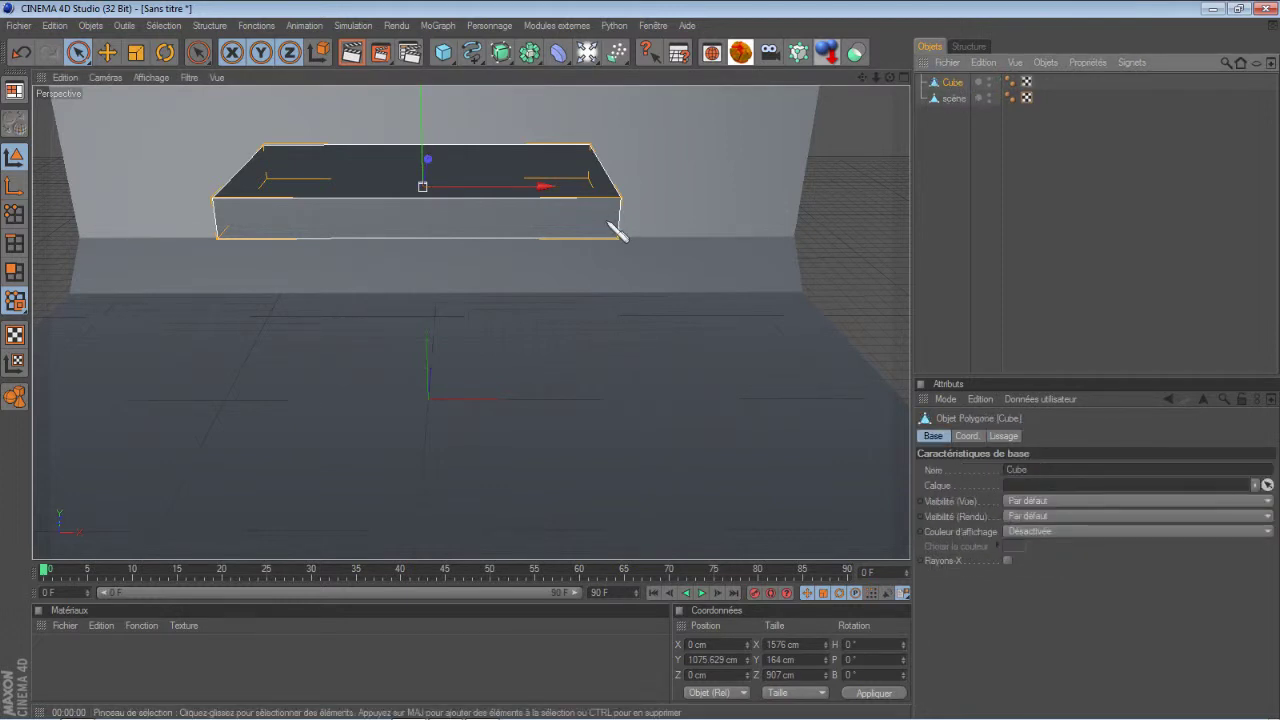
Step: Tilt the slab upright to P −71.137° and select its front face
{"action": "left_click", "coordinate": [166, 53]}
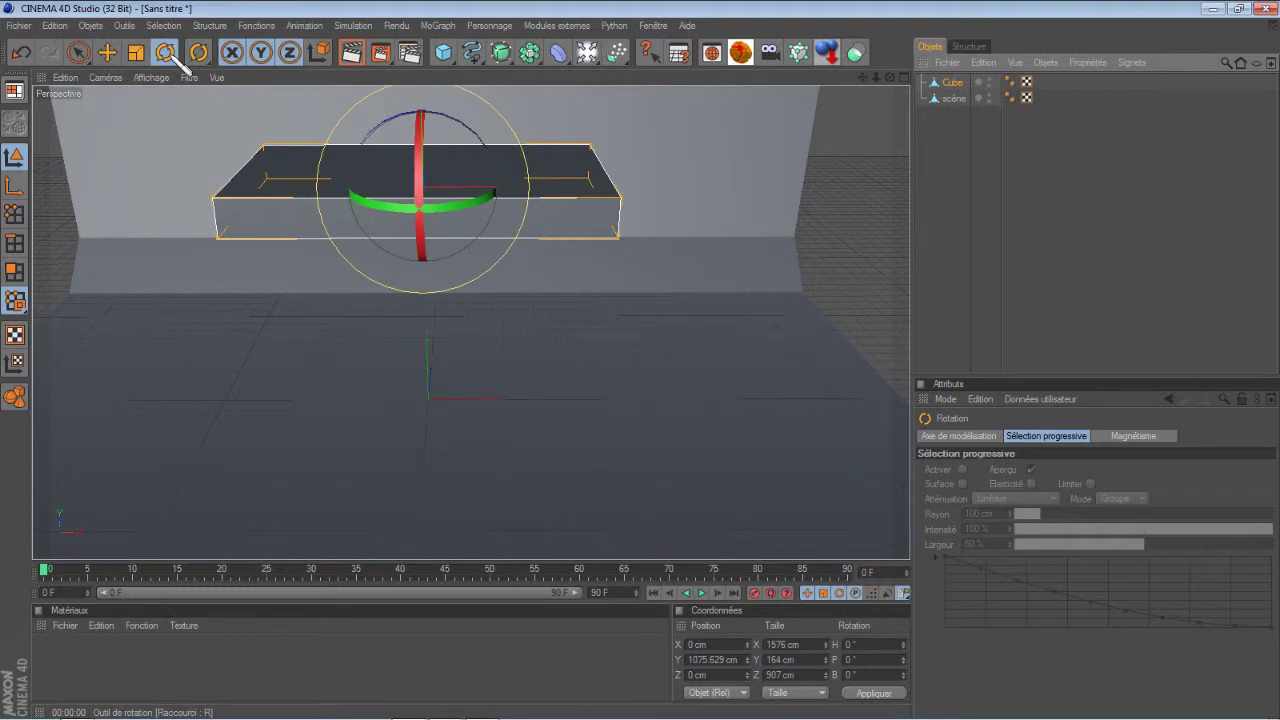
{"action": "left_click_drag", "start_coordinate": [429, 250], "coordinate": [433, 163]}
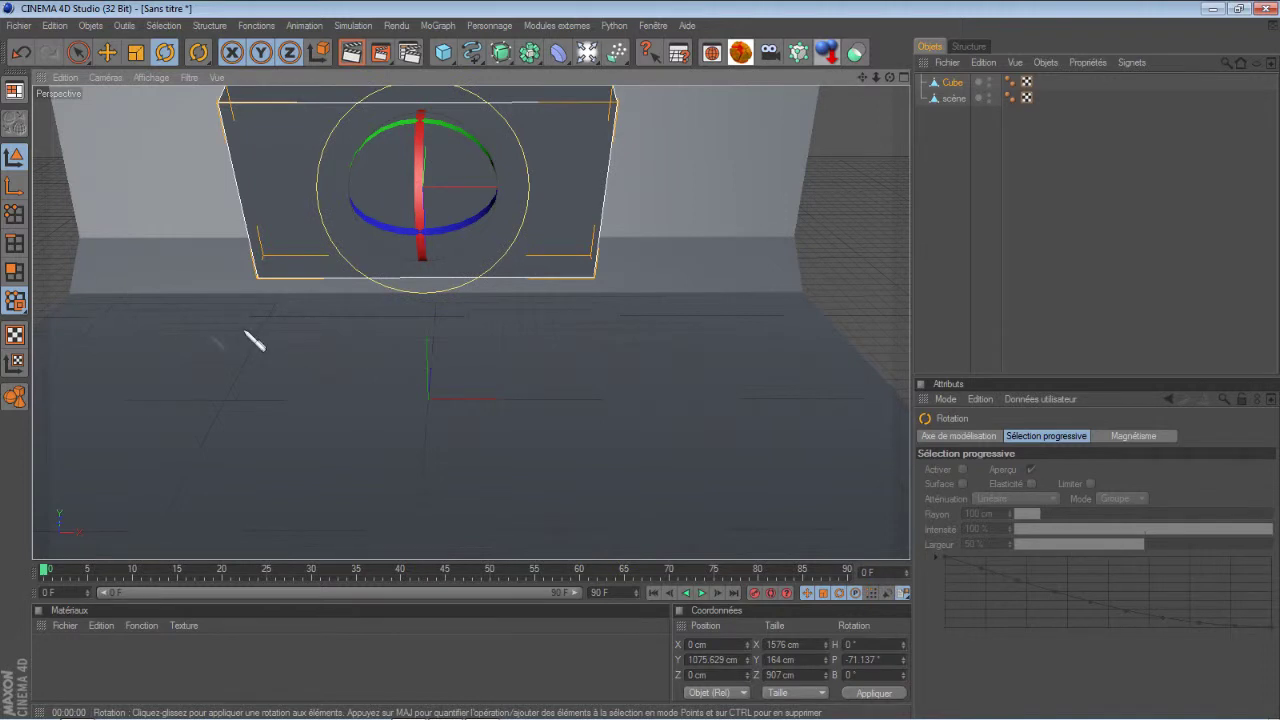
{"action": "left_click", "coordinate": [24, 276]}
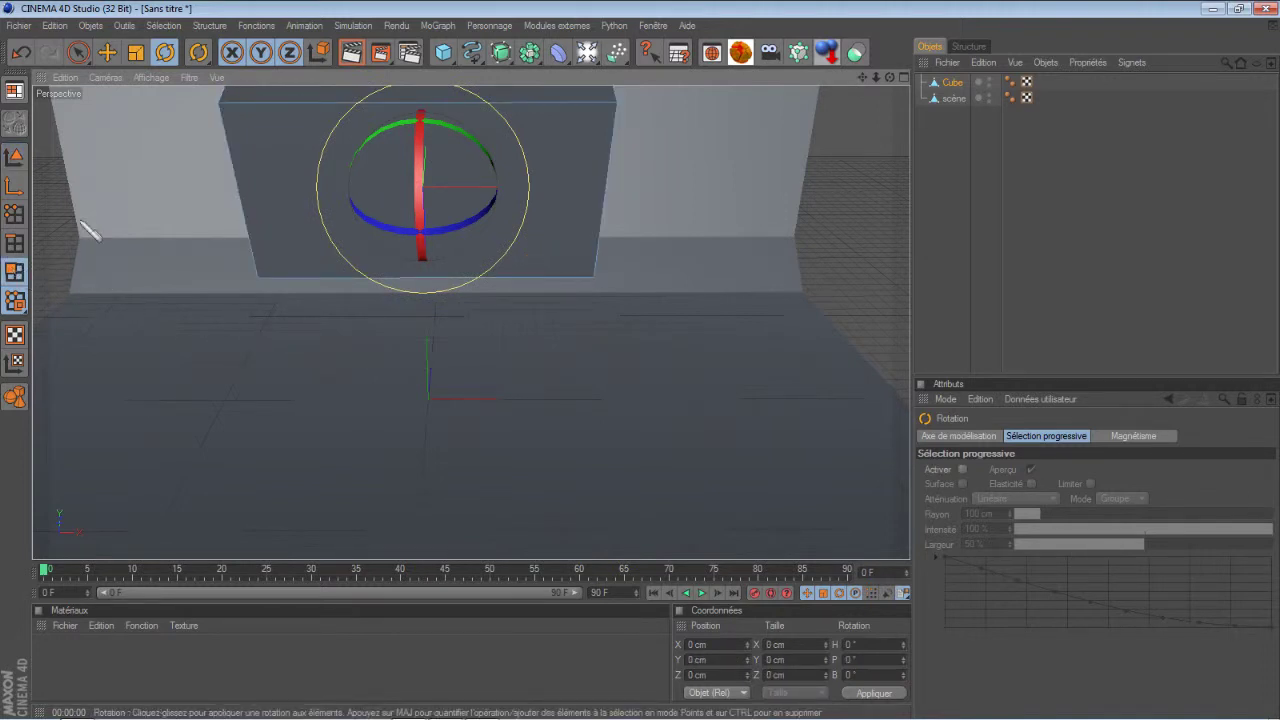
{"action": "left_click", "coordinate": [78, 52]}
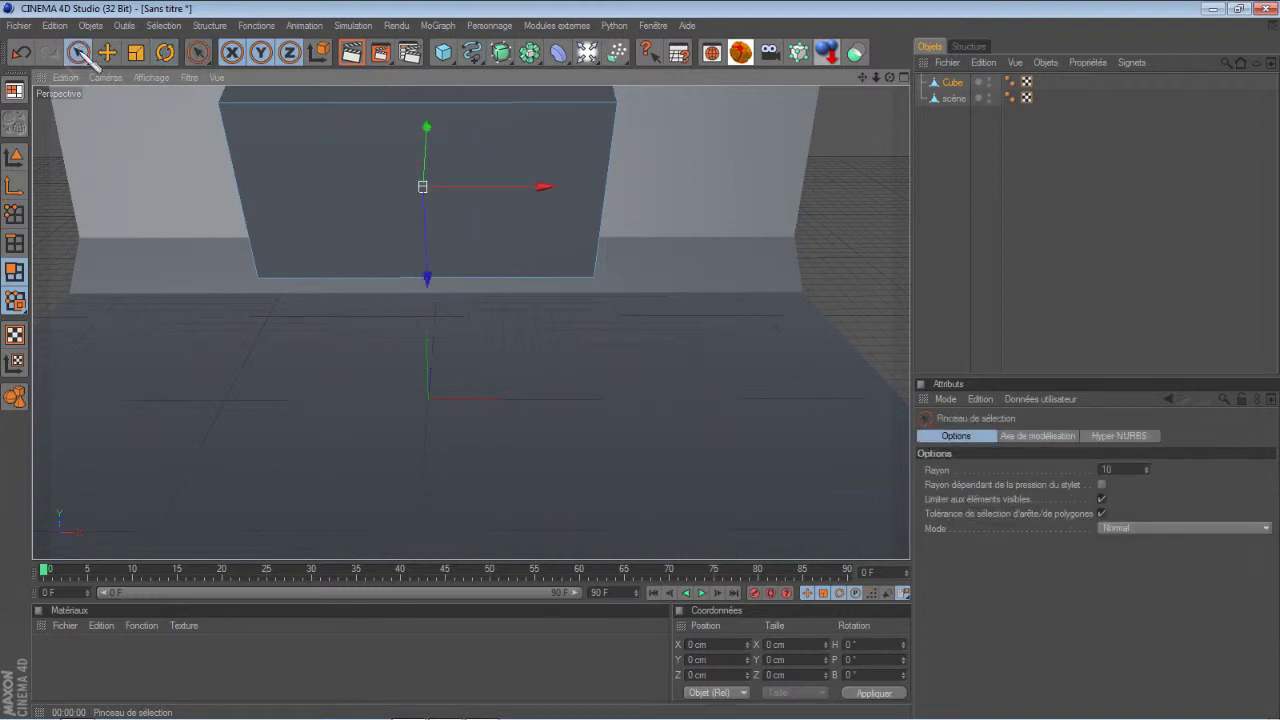
{"action": "mouse_move", "coordinate": [651, 366]}
{"action": "left_mouse_down", "text": "alt"}
{"action": "mouse_move", "coordinate": [600, 330]}
{"action": "mouse_move", "coordinate": [570, 335]}
{"action": "left_mouse_up", "text": "alt"}
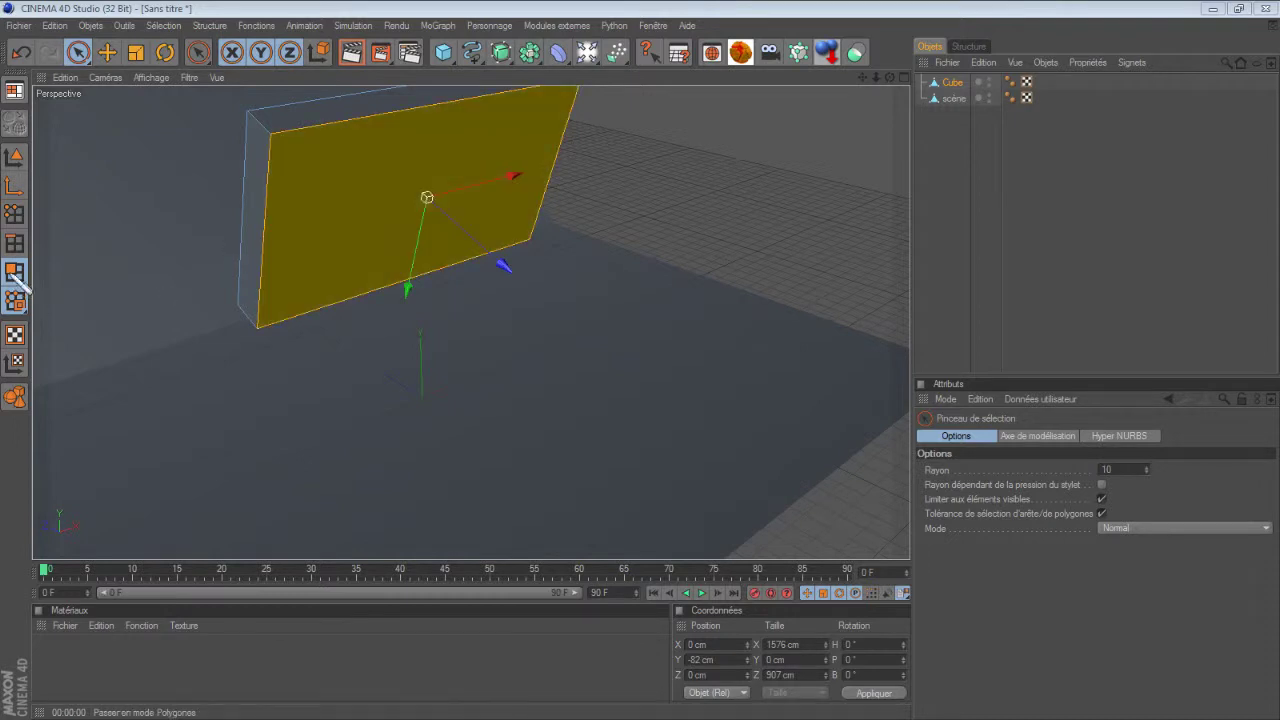
Step: Extrude the front face 131 cm inward to form a recessed, framed cover
{"action": "right_click", "coordinate": [357, 186]}
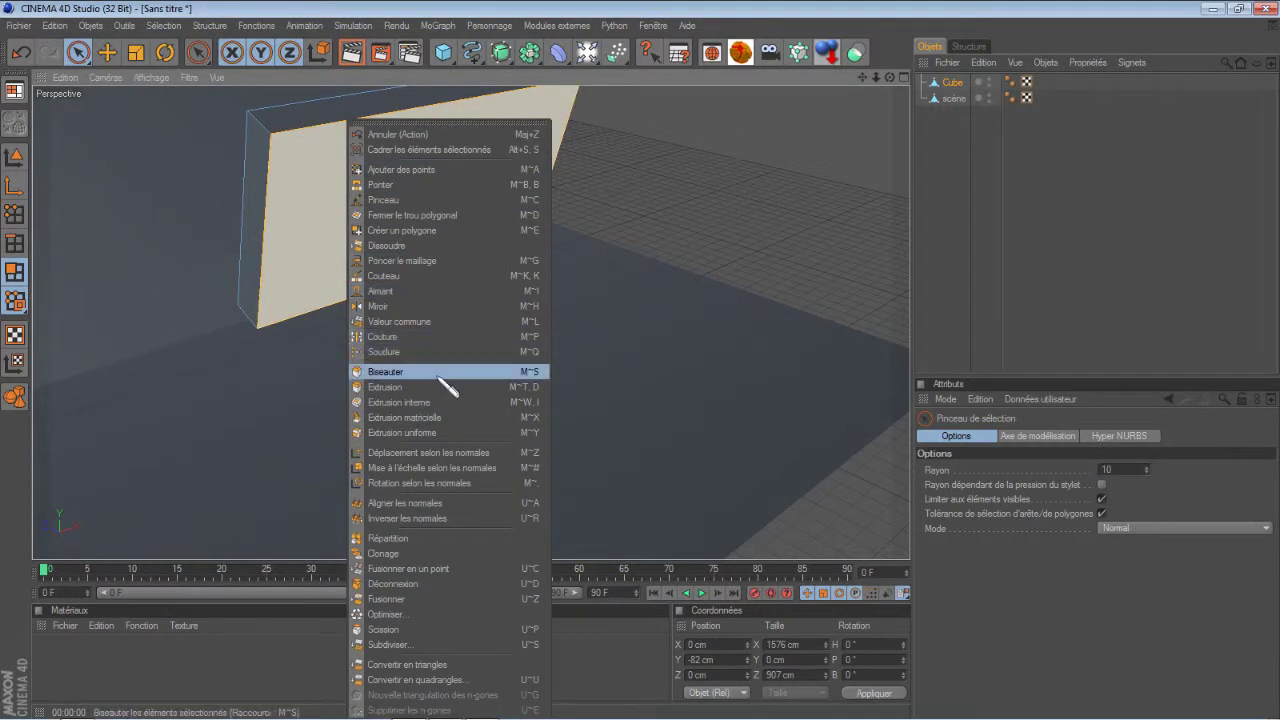
{"action": "left_click", "coordinate": [391, 389]}
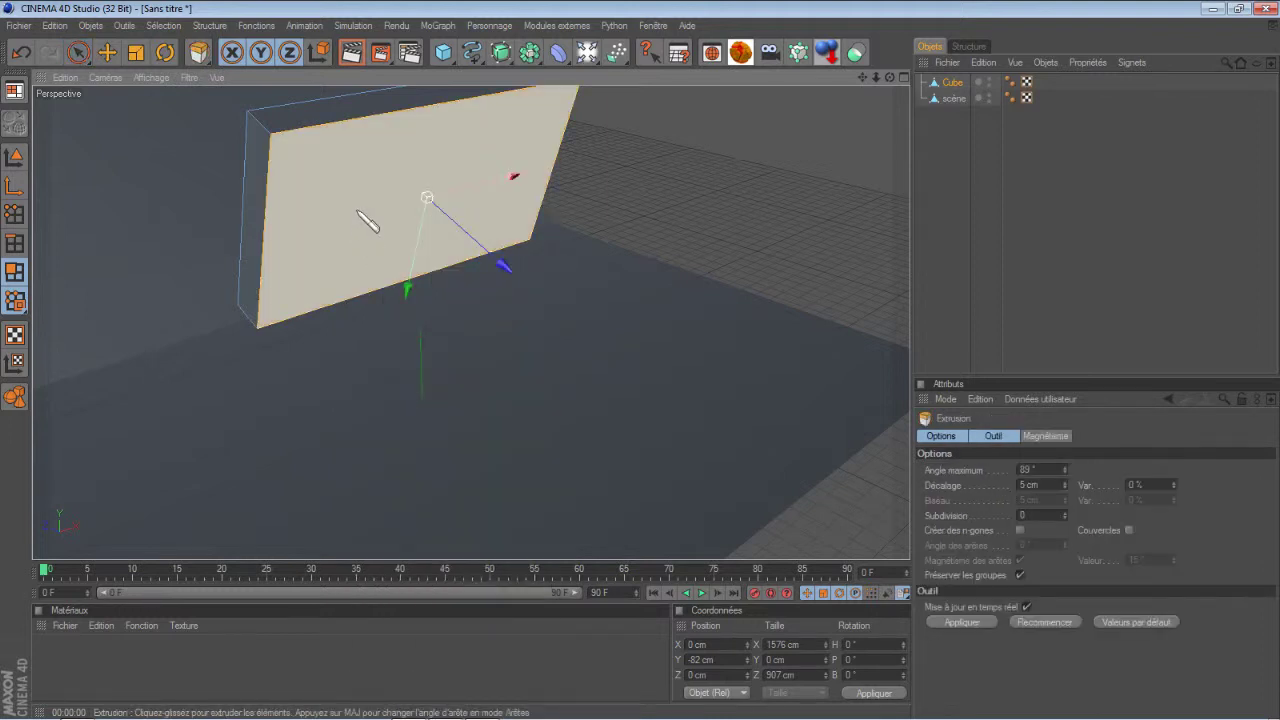
{"action": "left_click_drag", "start_coordinate": [367, 222], "coordinate": [651, 372]}
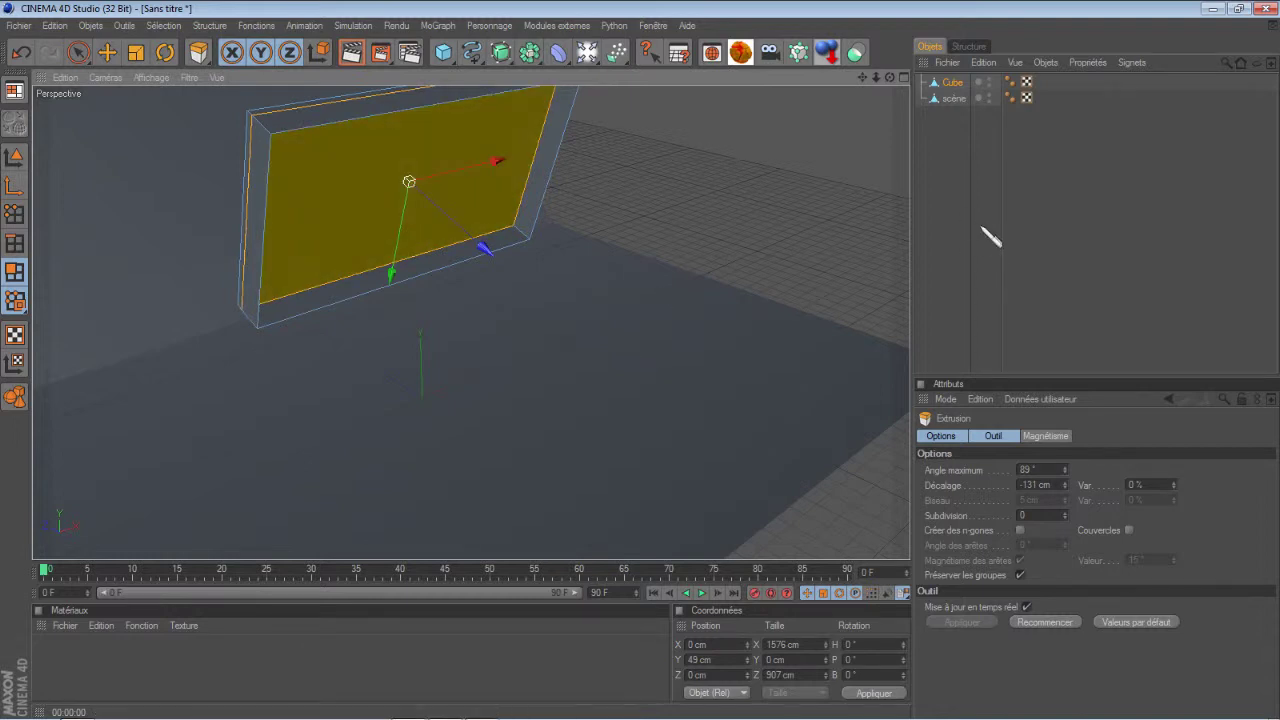
{"action": "left_click", "coordinate": [15, 157]}
{"action": "left_click", "coordinate": [78, 52]}
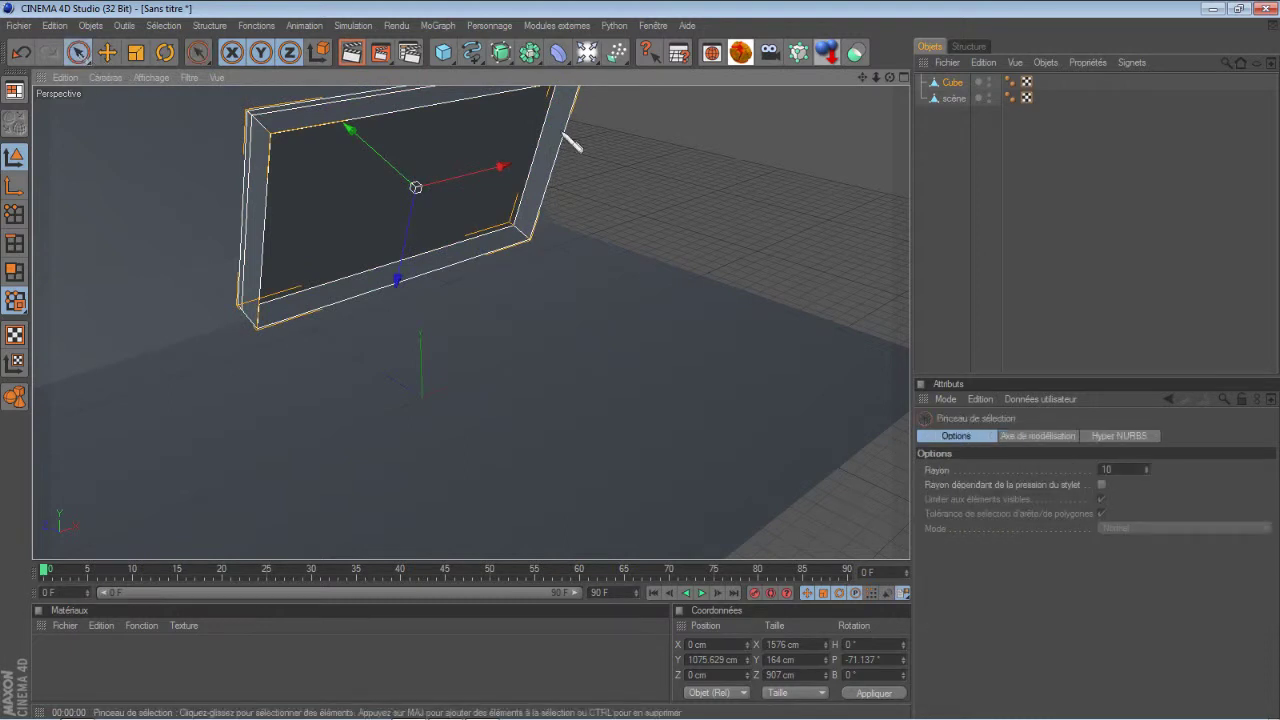
{"action": "left_click_drag", "start_coordinate": [889, 77], "coordinate": [654, 368]}
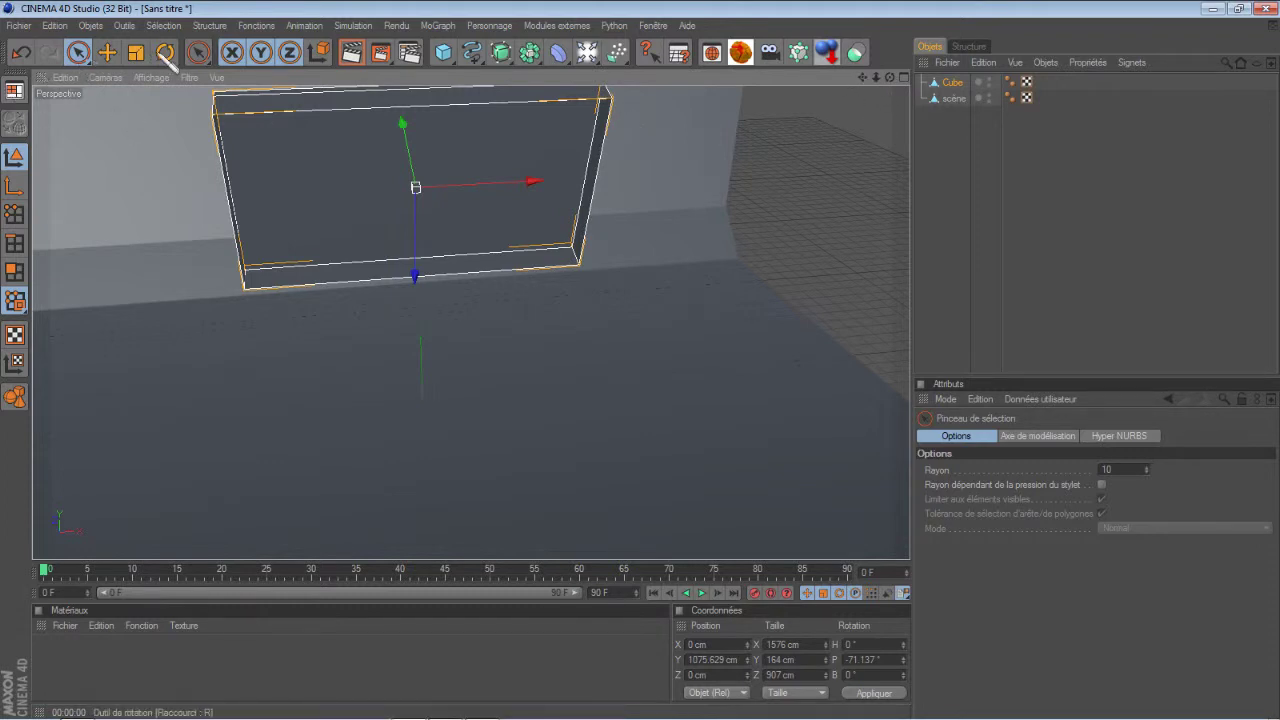
Step: Lay the hollowed slab flat by setting its pitch rotation to 0°
{"action": "left_click", "coordinate": [165, 52]}
{"action": "left_click_drag", "start_coordinate": [434, 171], "coordinate": [436, 160]}
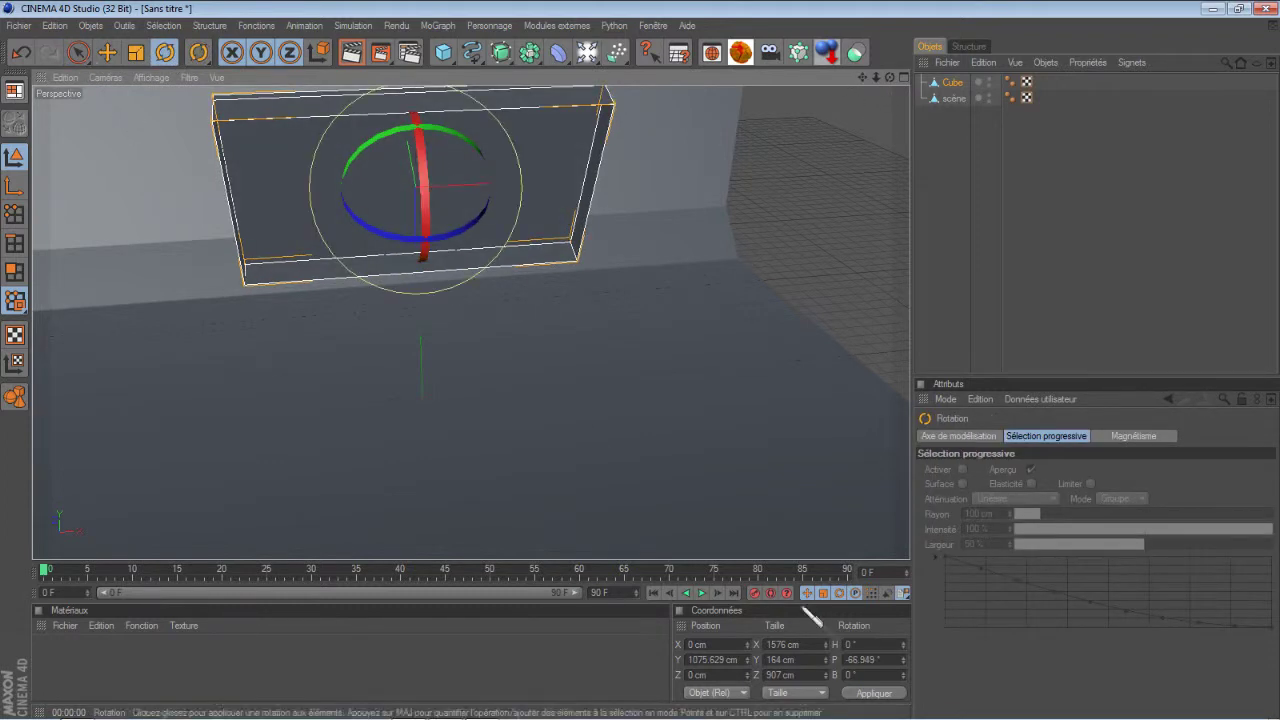
{"action": "left_click", "coordinate": [870, 660]}
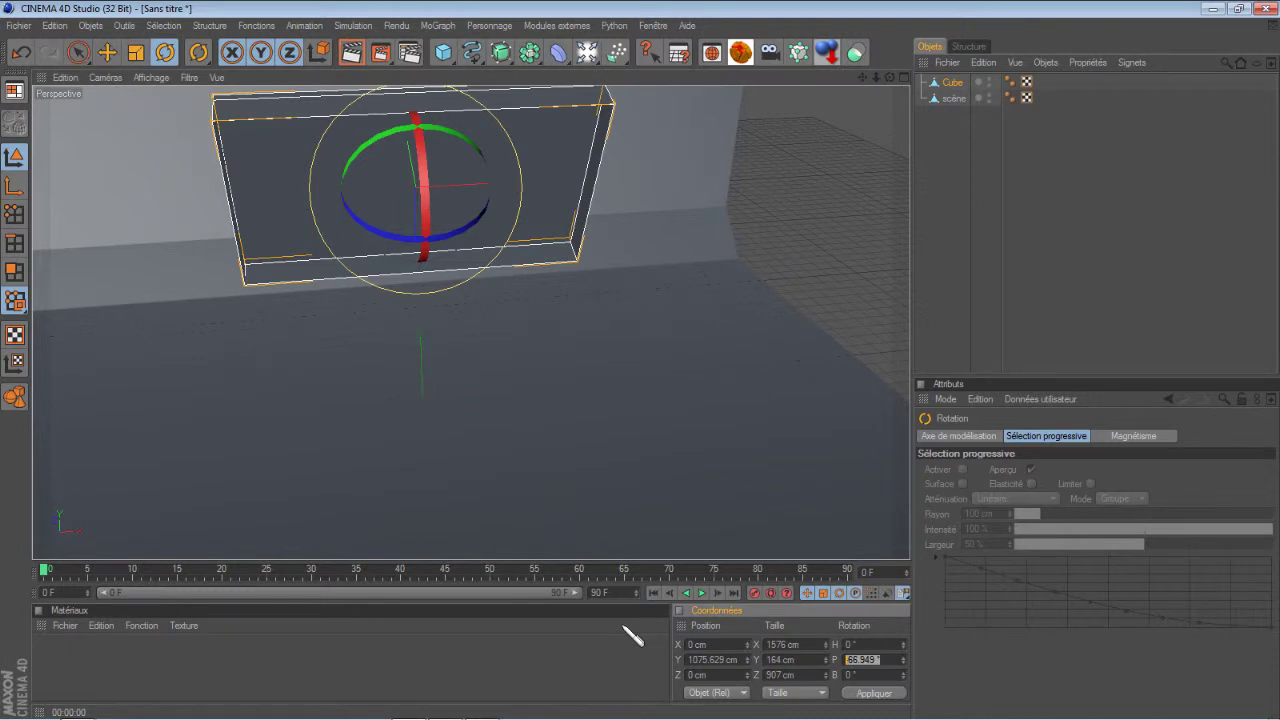
{"action": "type", "text": "0"}
{"action": "key", "text": "Return"}
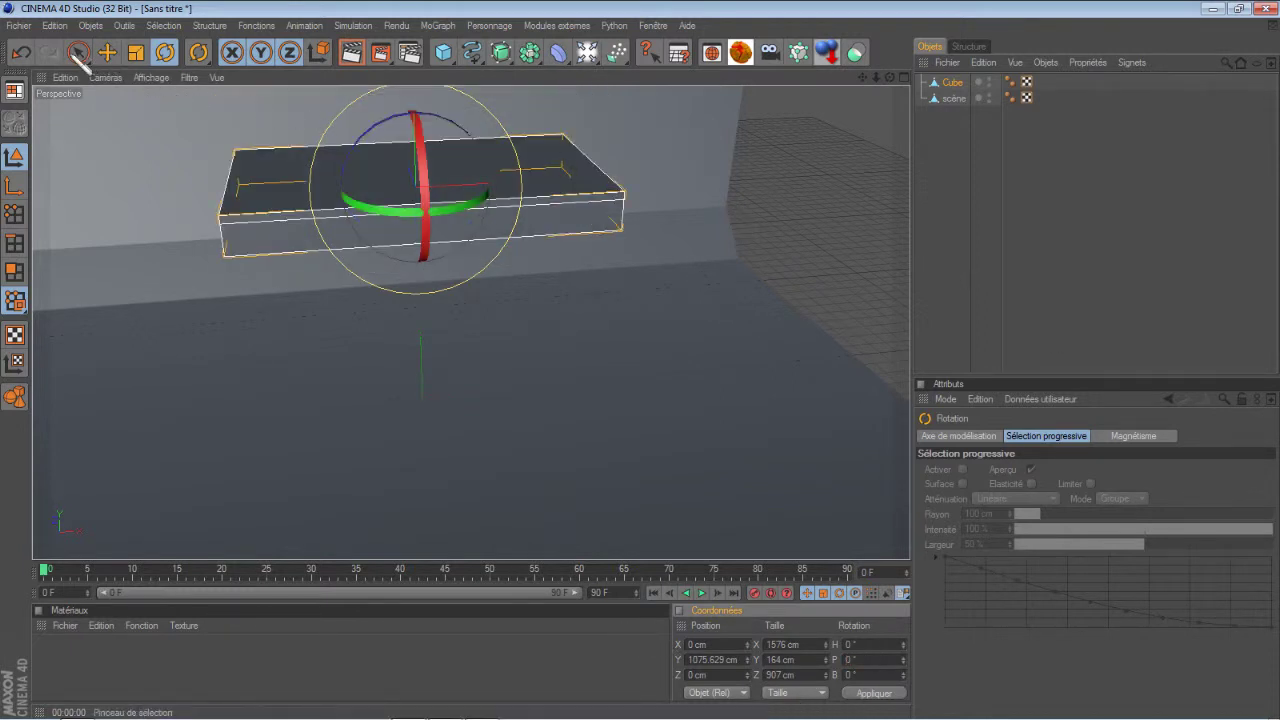
Step: Rename the slab 'couvercle' and add a new 200 cm cube
{"action": "left_click", "coordinate": [77, 53]}
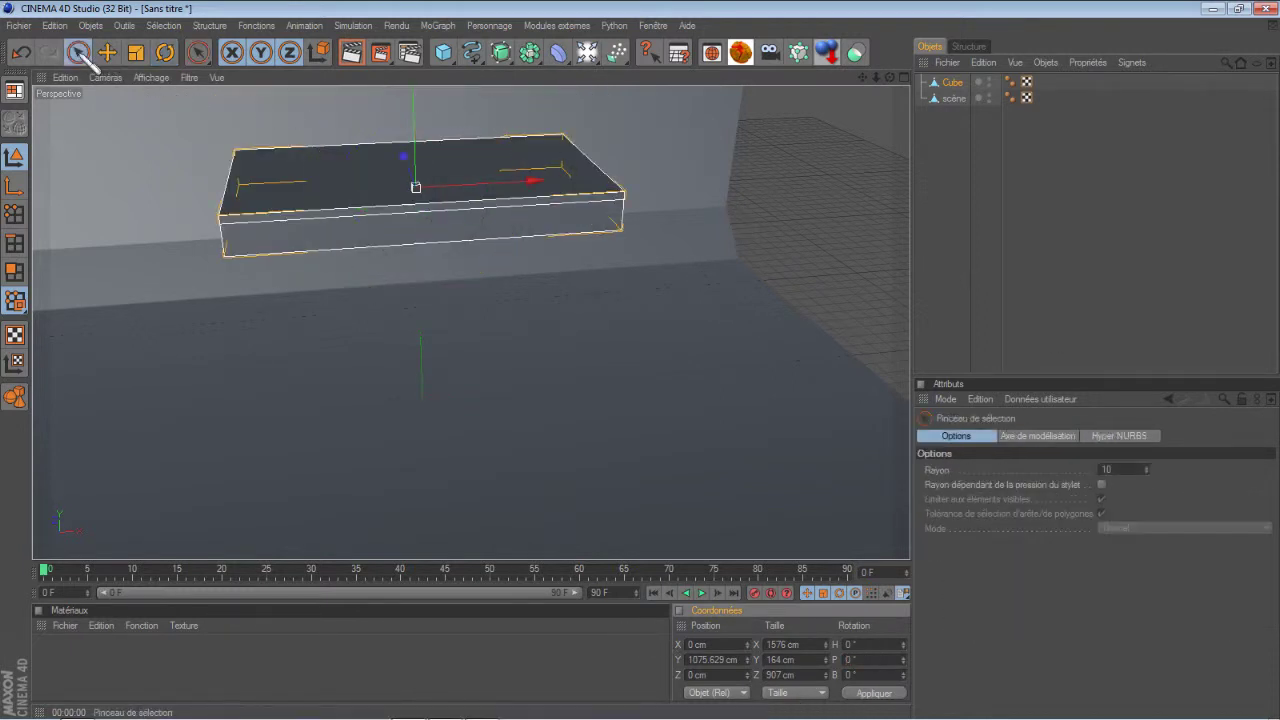
{"action": "left_click", "coordinate": [955, 83]}
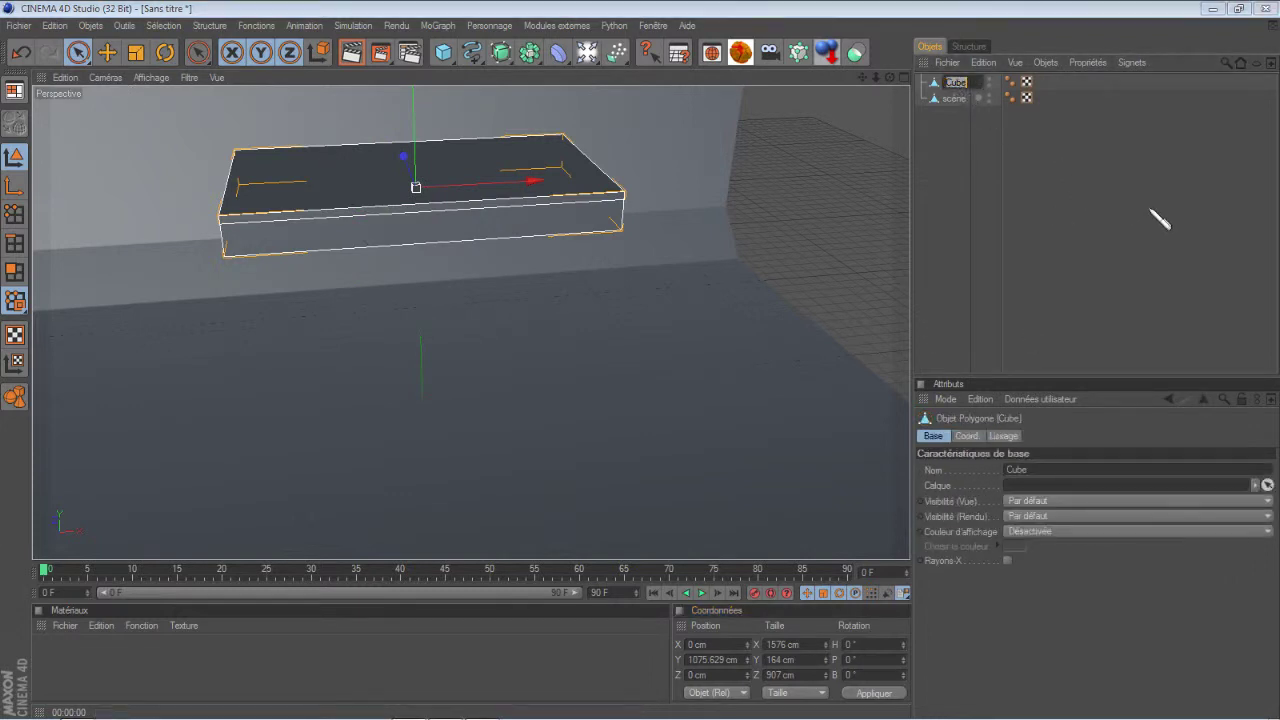
{"action": "type", "text": "couvercl"}
{"action": "type", "text": "e"}
{"action": "key", "text": "Return"}
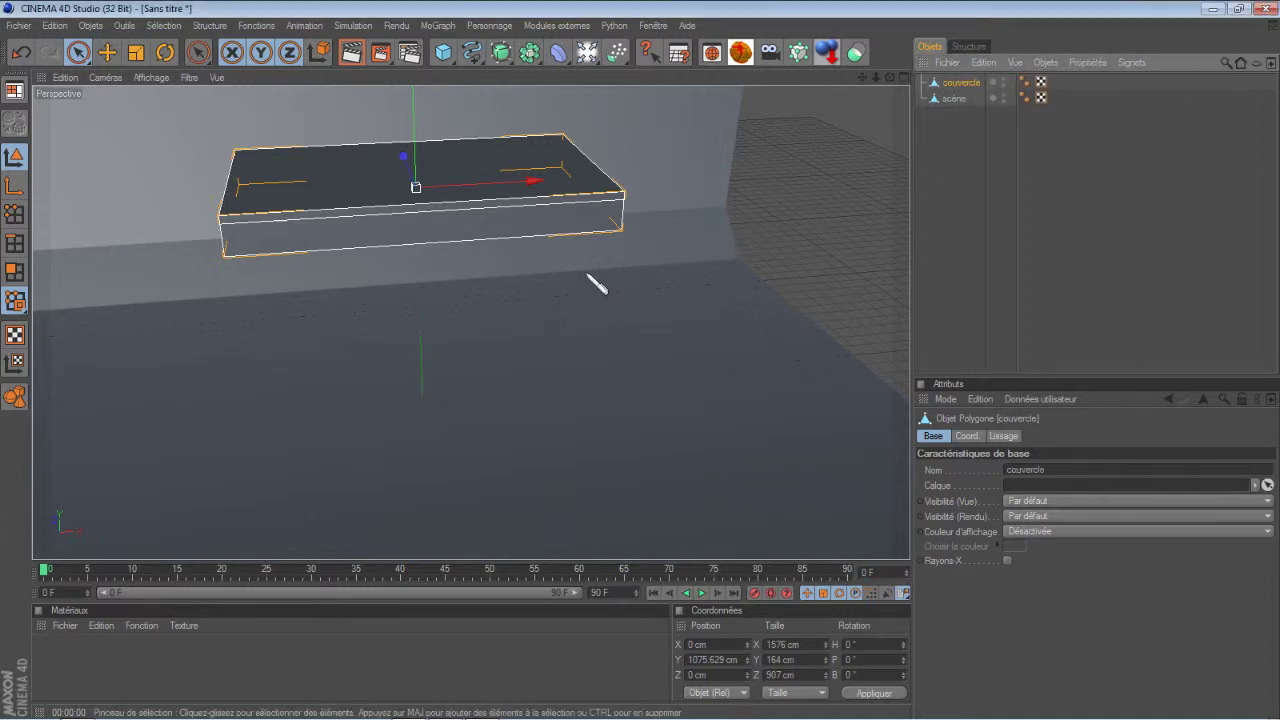
{"action": "left_click", "coordinate": [445, 52]}
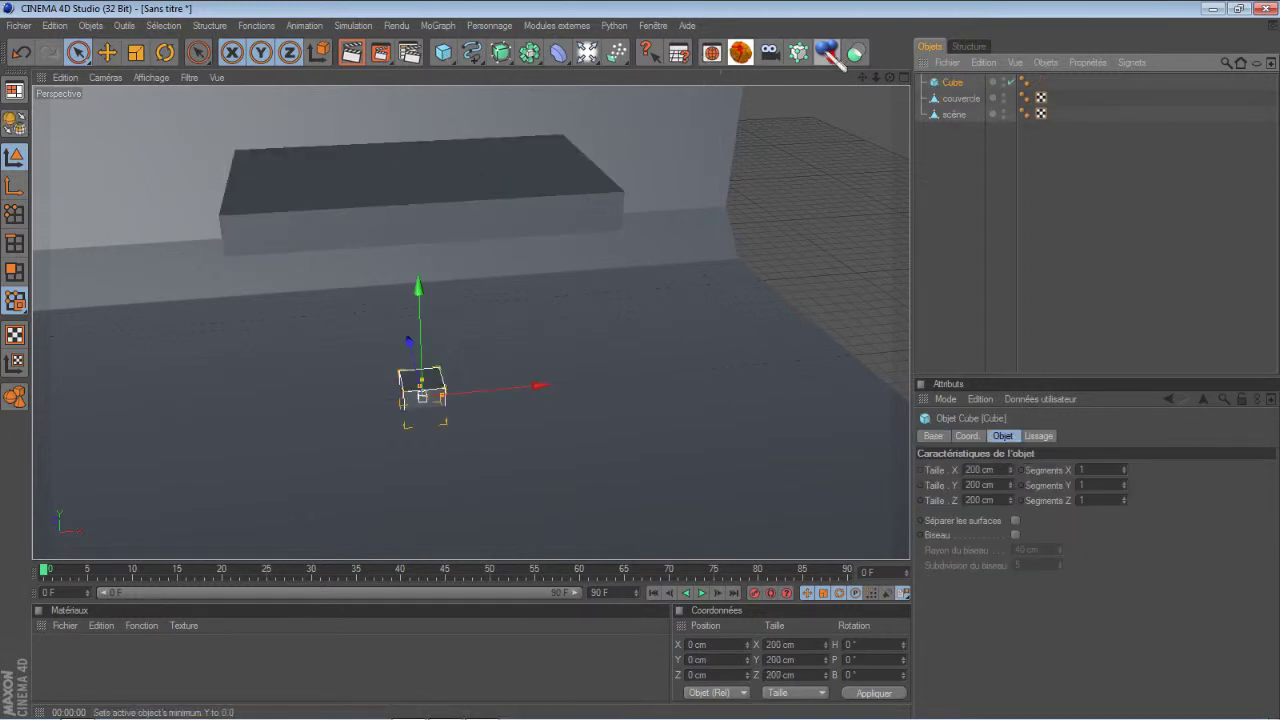
Step: Raise the new cube near the cover and stretch and shift it along X and Z
{"action": "left_click_drag", "start_coordinate": [426, 297], "coordinate": [425, 298]}
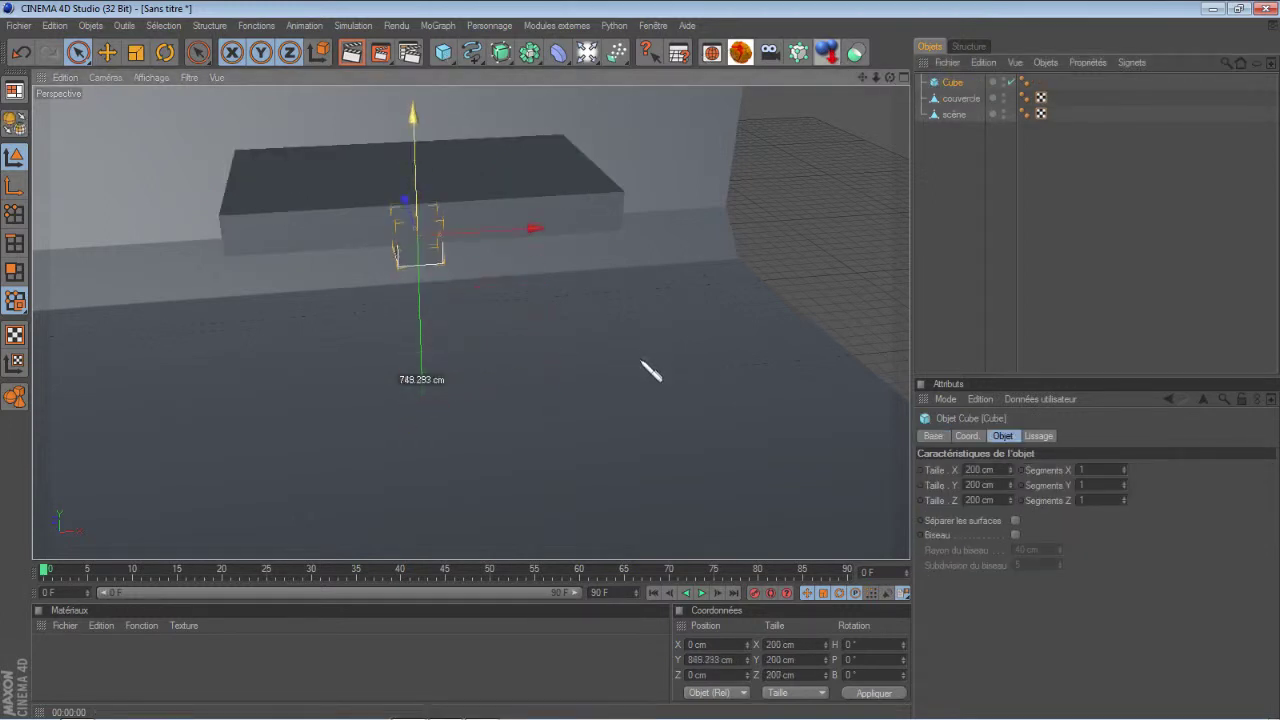
{"action": "mouse_move", "coordinate": [440, 229]}
{"action": "left_mouse_down"}
{"action": "mouse_move", "coordinate": [617, 371]}
{"action": "mouse_move", "coordinate": [652, 372]}
{"action": "left_mouse_up"}
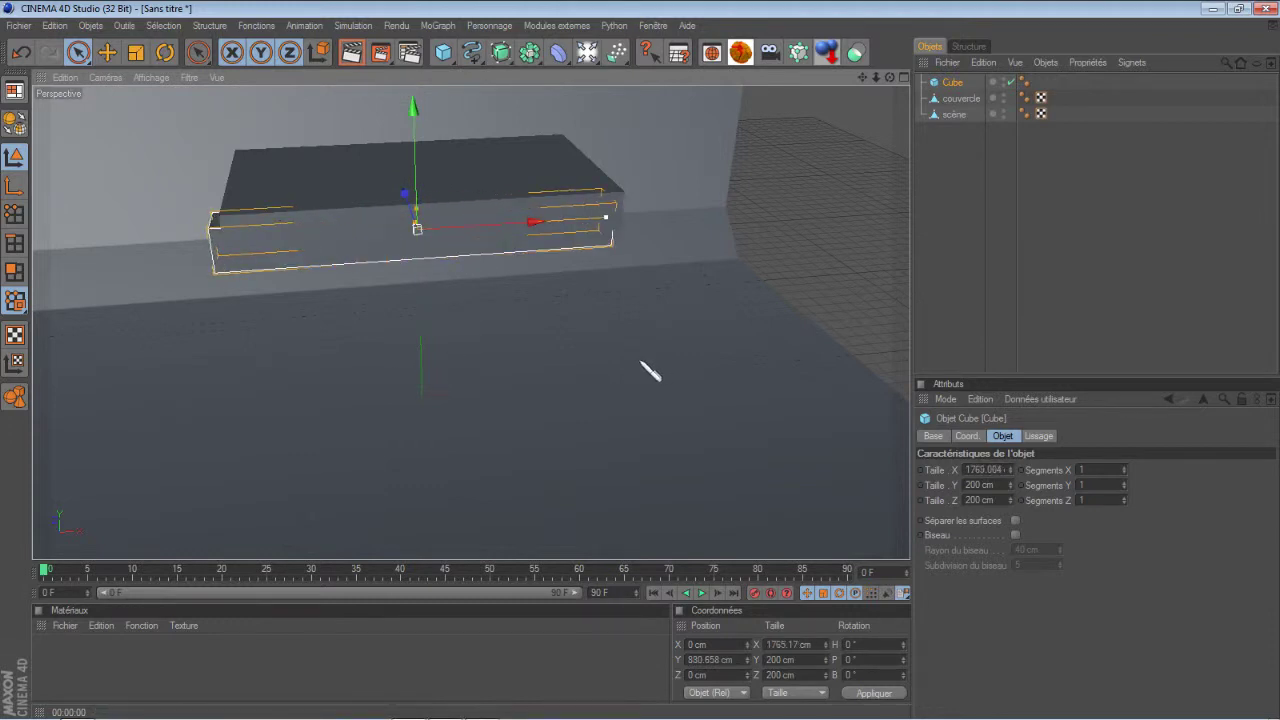
{"action": "left_click_drag", "start_coordinate": [486, 234], "coordinate": [651, 369]}
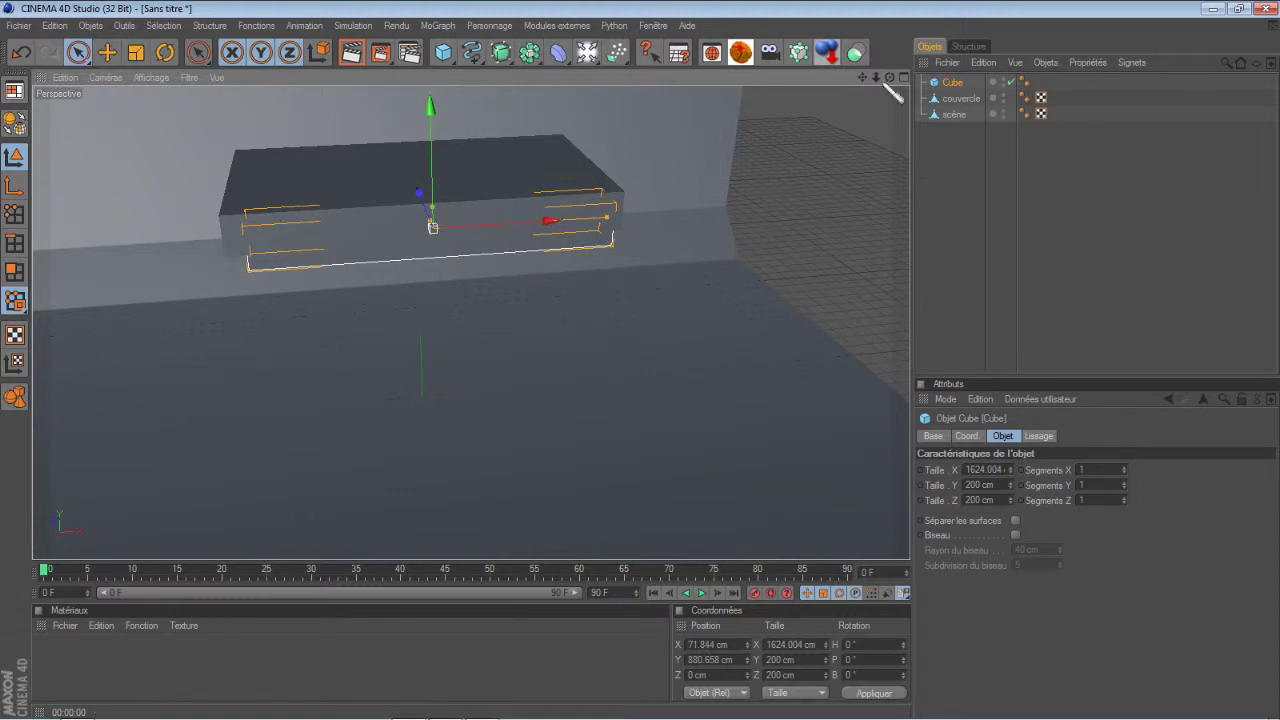
{"action": "left_click_drag", "start_coordinate": [651, 371], "coordinate": [651, 371], "text": "alt"}
{"action": "left_click_drag", "start_coordinate": [418, 221], "coordinate": [357, 213]}
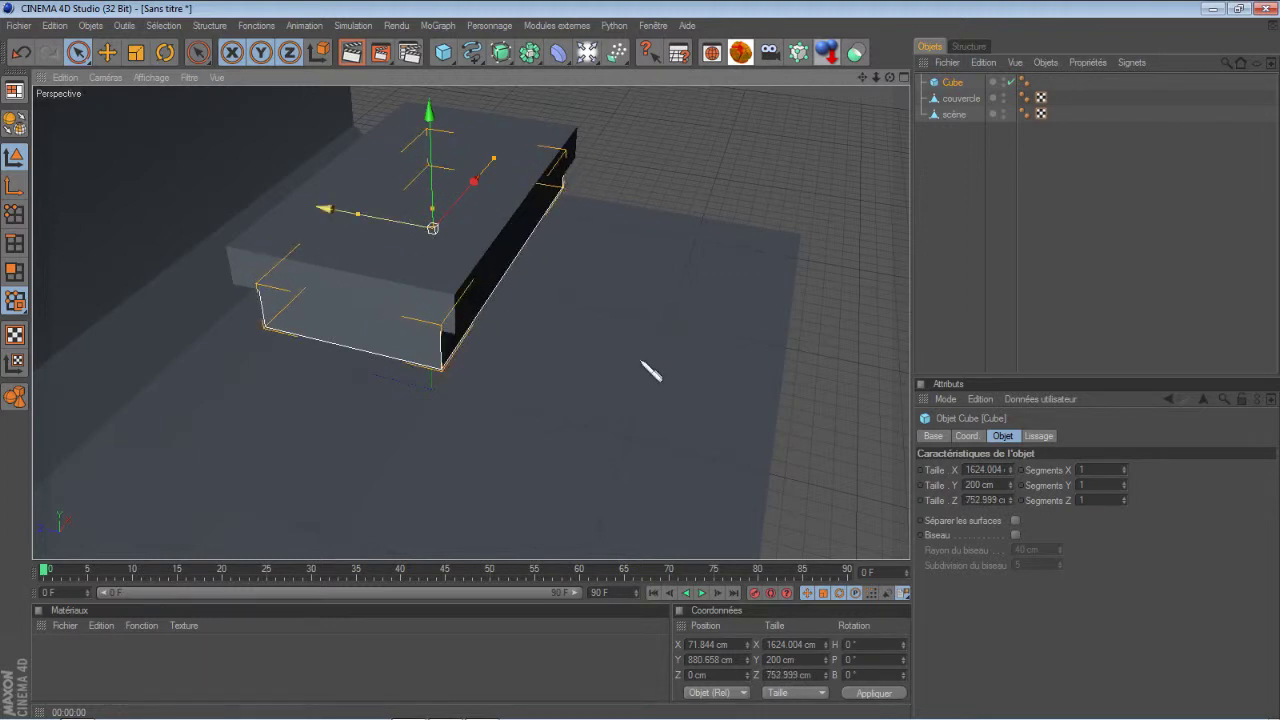
{"action": "left_click_drag", "start_coordinate": [404, 224], "coordinate": [380, 219]}
{"action": "left_click_drag", "start_coordinate": [458, 213], "coordinate": [642, 362]}
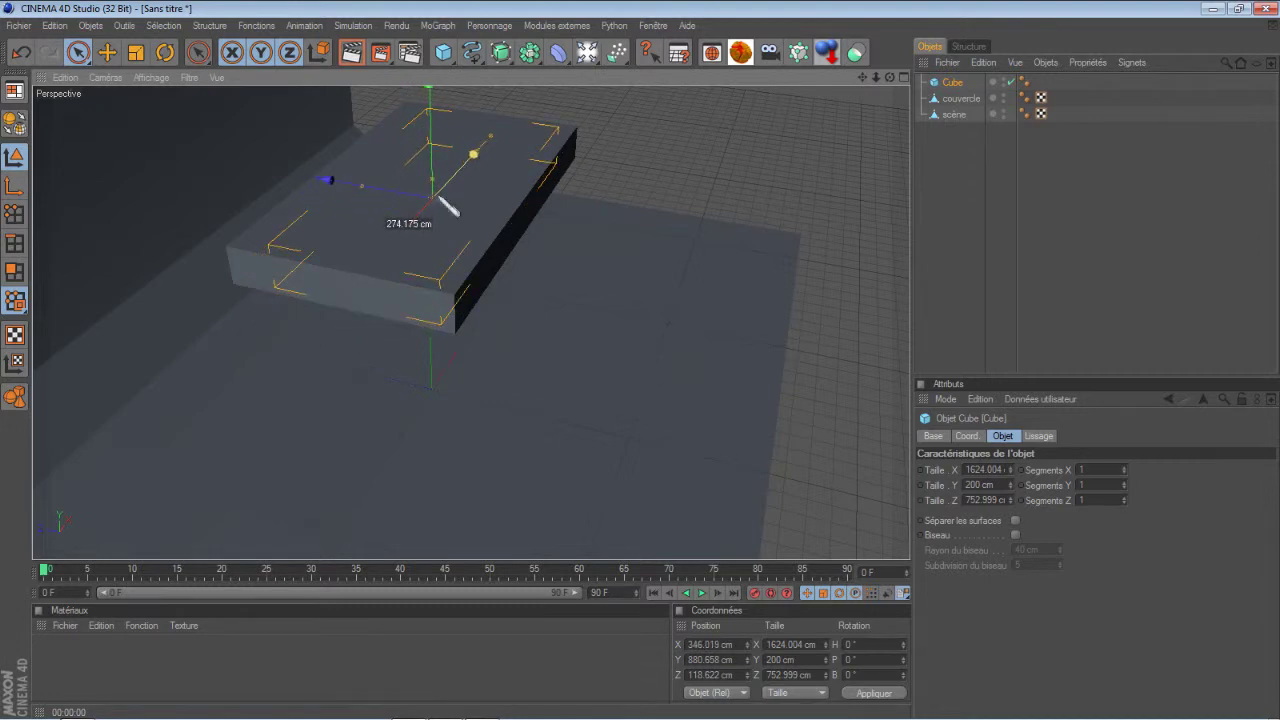
{"action": "left_click_drag", "start_coordinate": [430, 206], "coordinate": [418, 198]}
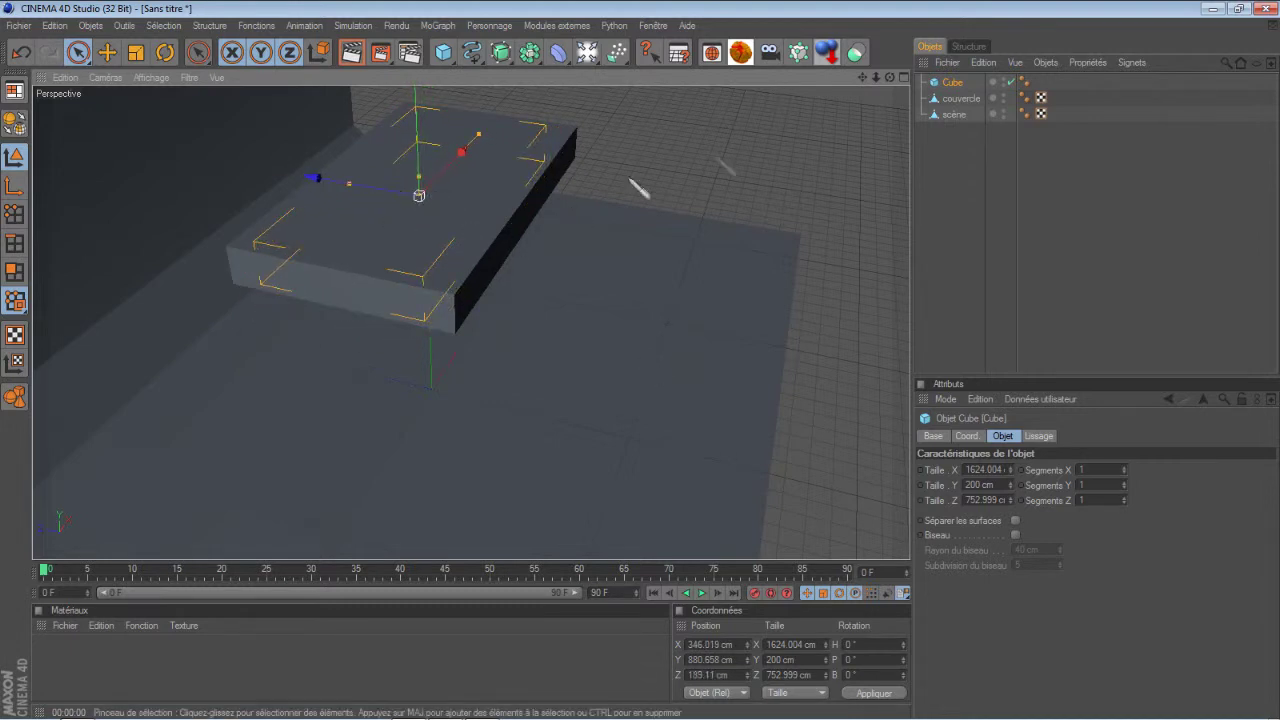
Step: Refine the cube to about 1378 × 200 × 753 cm at Y 1122 cm around the couvercle
{"action": "mouse_move", "coordinate": [651, 371]}
{"action": "left_mouse_down", "text": "alt"}
{"action": "mouse_move", "coordinate": [663, 372]}
{"action": "mouse_move", "coordinate": [651, 371]}
{"action": "left_mouse_up", "text": "alt"}
{"action": "left_click_drag", "start_coordinate": [503, 206], "coordinate": [651, 366]}
{"action": "left_click_drag", "start_coordinate": [899, 80], "coordinate": [650, 372]}
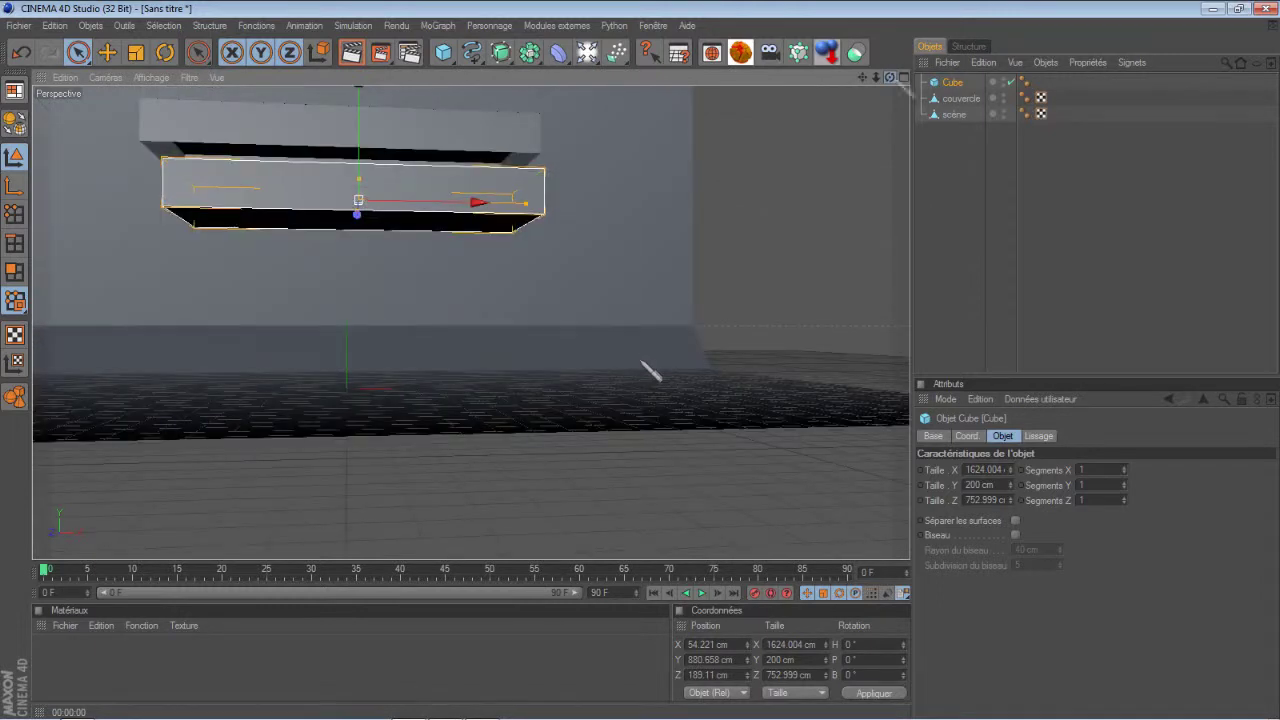
{"action": "left_click_drag", "start_coordinate": [480, 206], "coordinate": [651, 369]}
{"action": "mouse_move", "coordinate": [473, 208]}
{"action": "left_mouse_down"}
{"action": "mouse_move", "coordinate": [650, 370]}
{"action": "mouse_move", "coordinate": [343, 176]}
{"action": "left_mouse_up"}
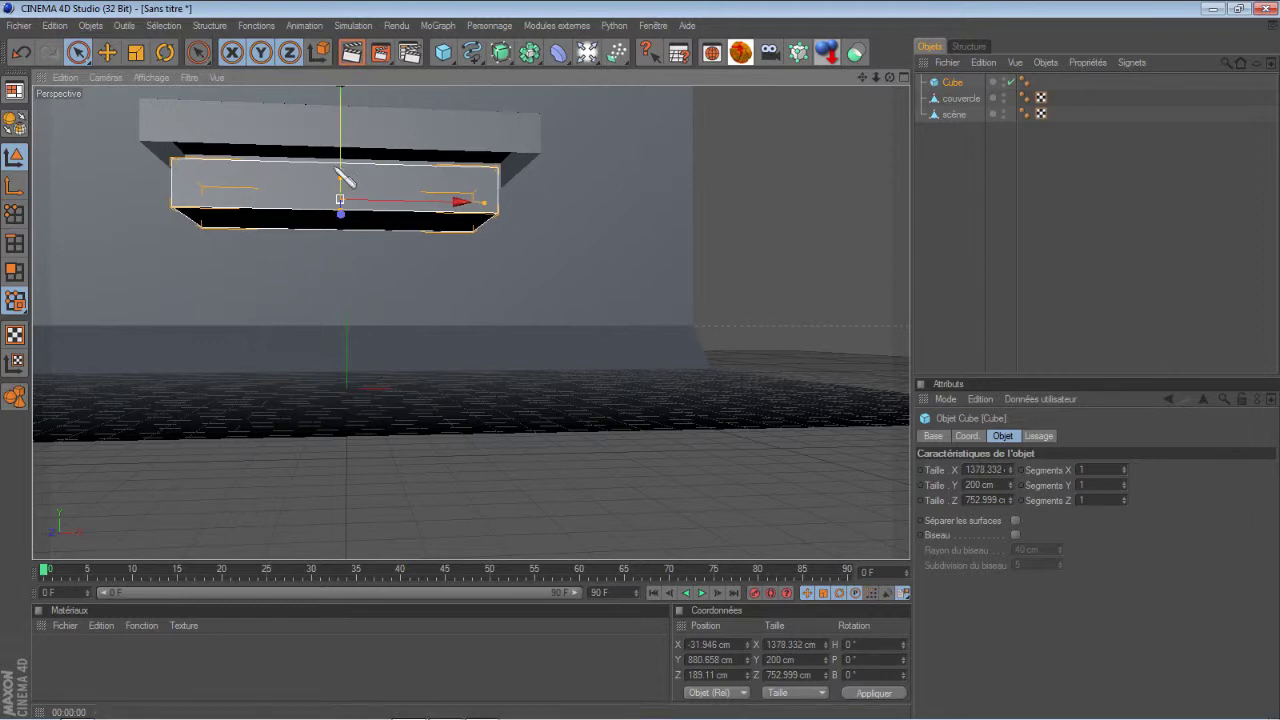
{"action": "left_click_drag", "start_coordinate": [343, 160], "coordinate": [650, 370]}
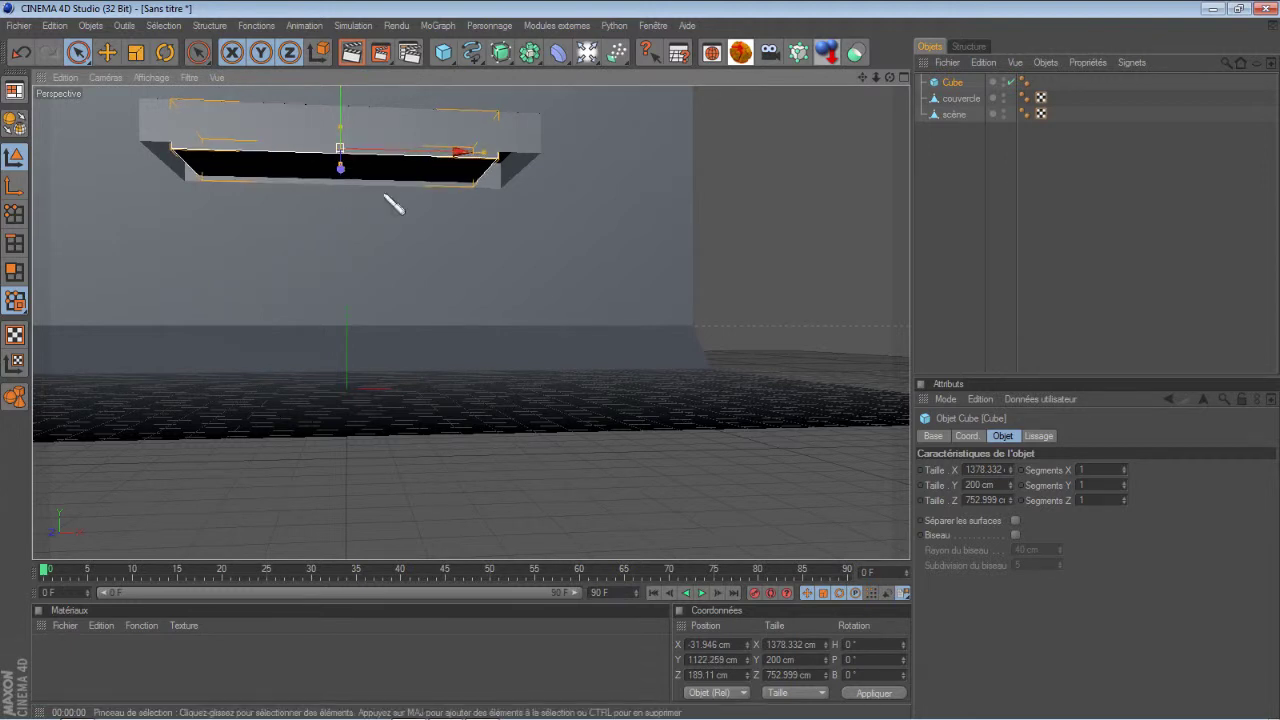
{"action": "left_click", "coordinate": [553, 248]}
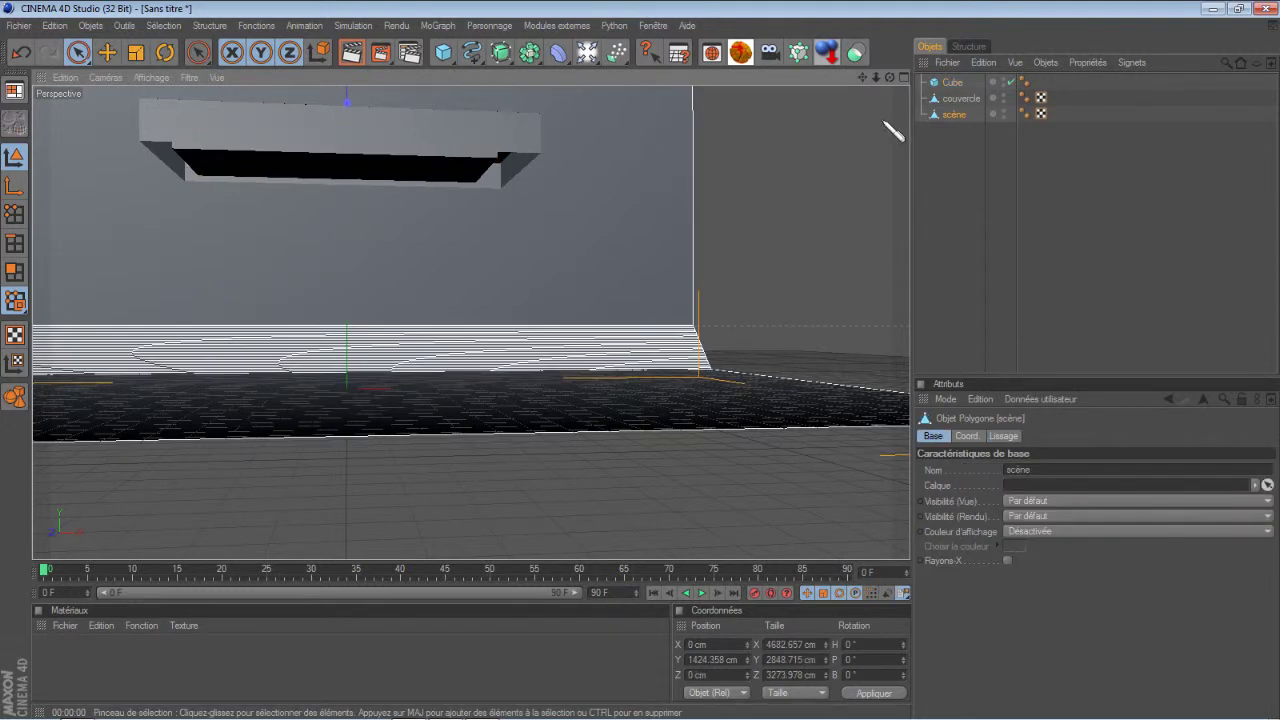
Step: In the four-view layout, centre the Cube over the cover from the top view
{"action": "middle_click", "coordinate": [653, 196]}
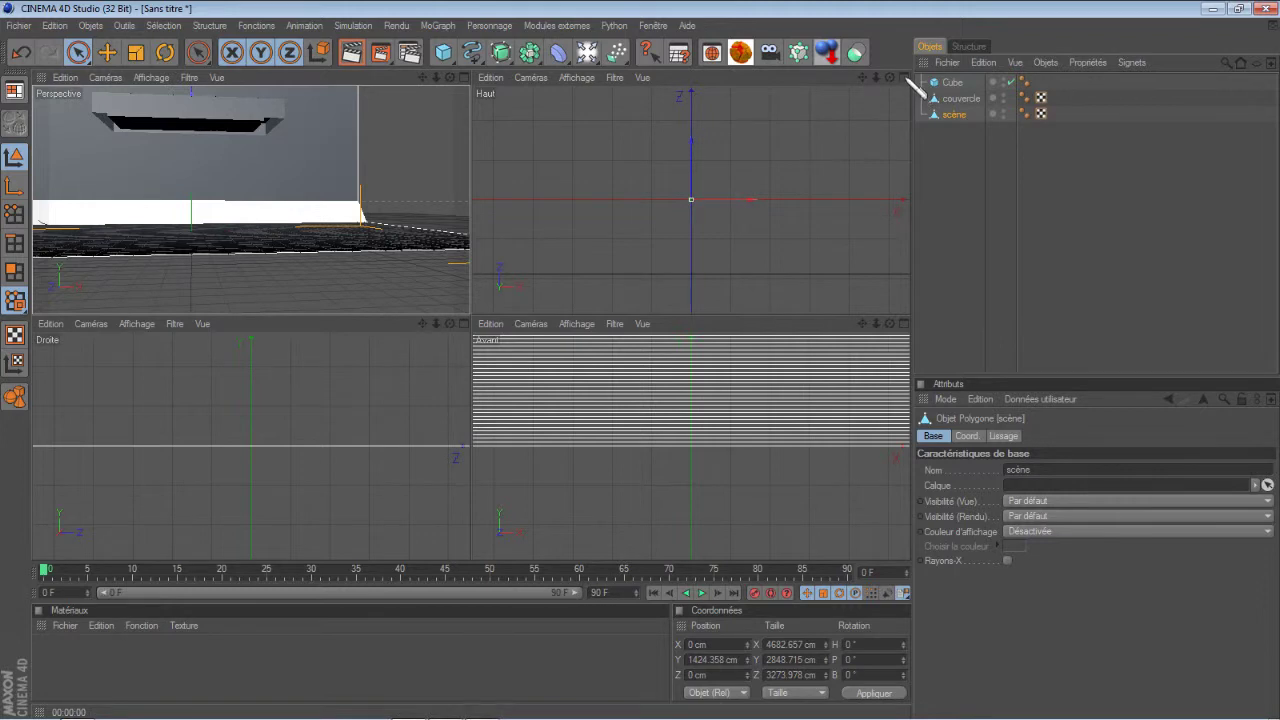
{"action": "left_click", "coordinate": [677, 260]}
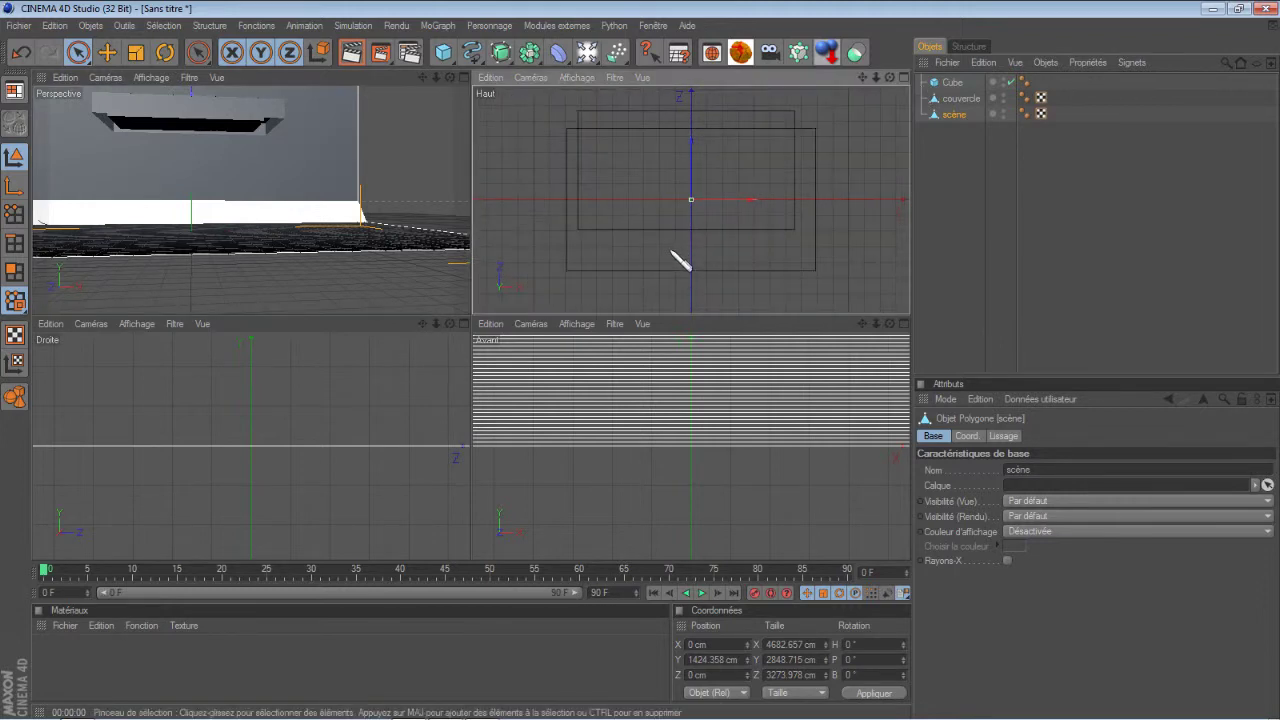
{"action": "left_click", "coordinate": [955, 82]}
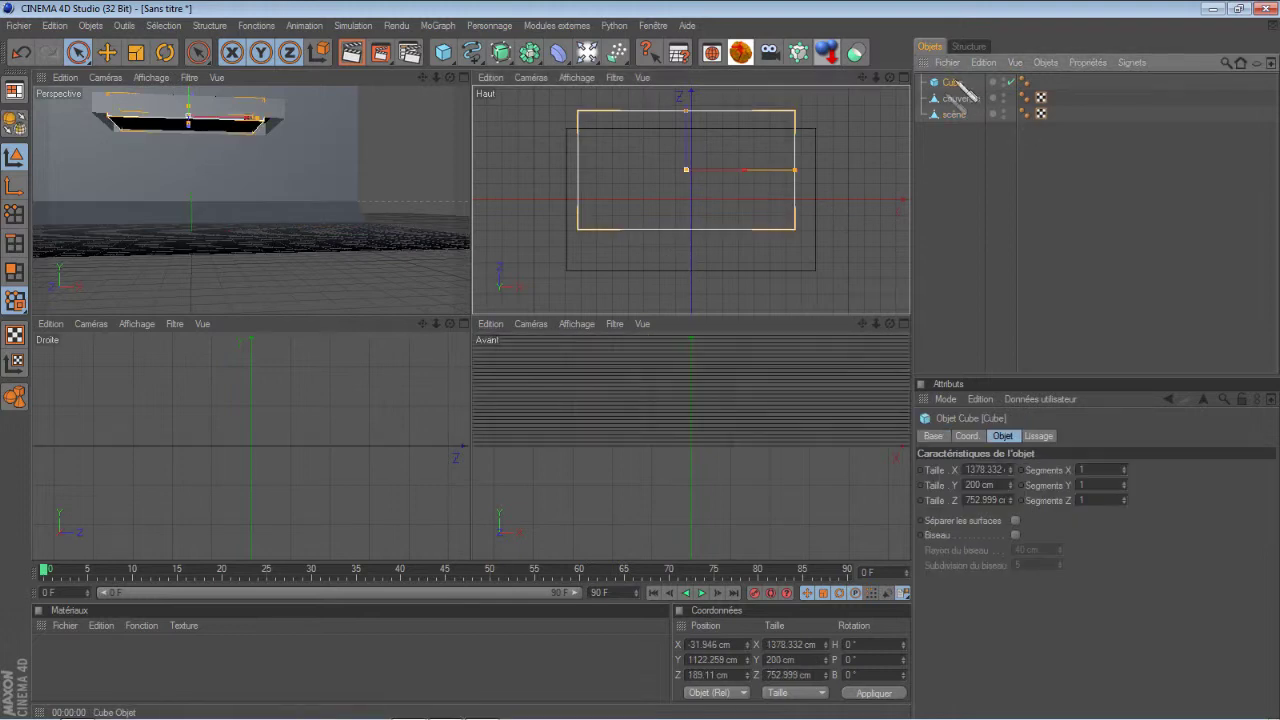
{"action": "left_click_drag", "start_coordinate": [689, 126], "coordinate": [646, 322]}
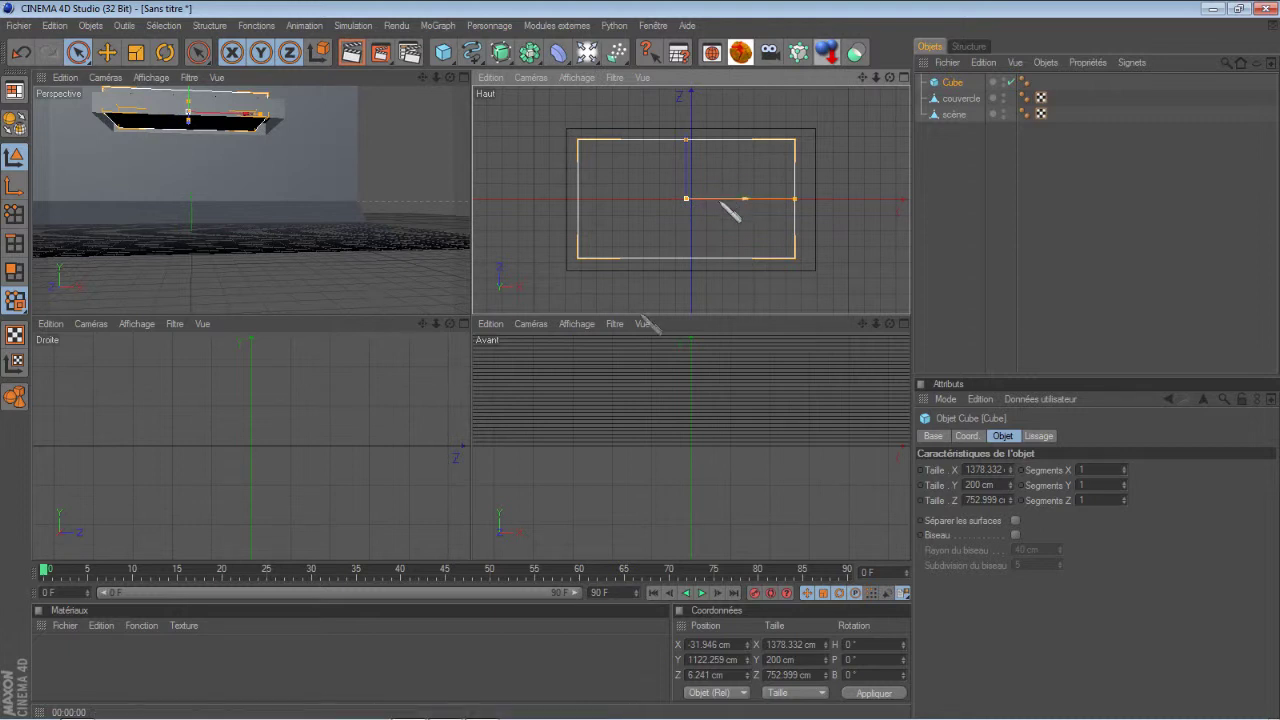
{"action": "left_click_drag", "start_coordinate": [726, 199], "coordinate": [731, 199]}
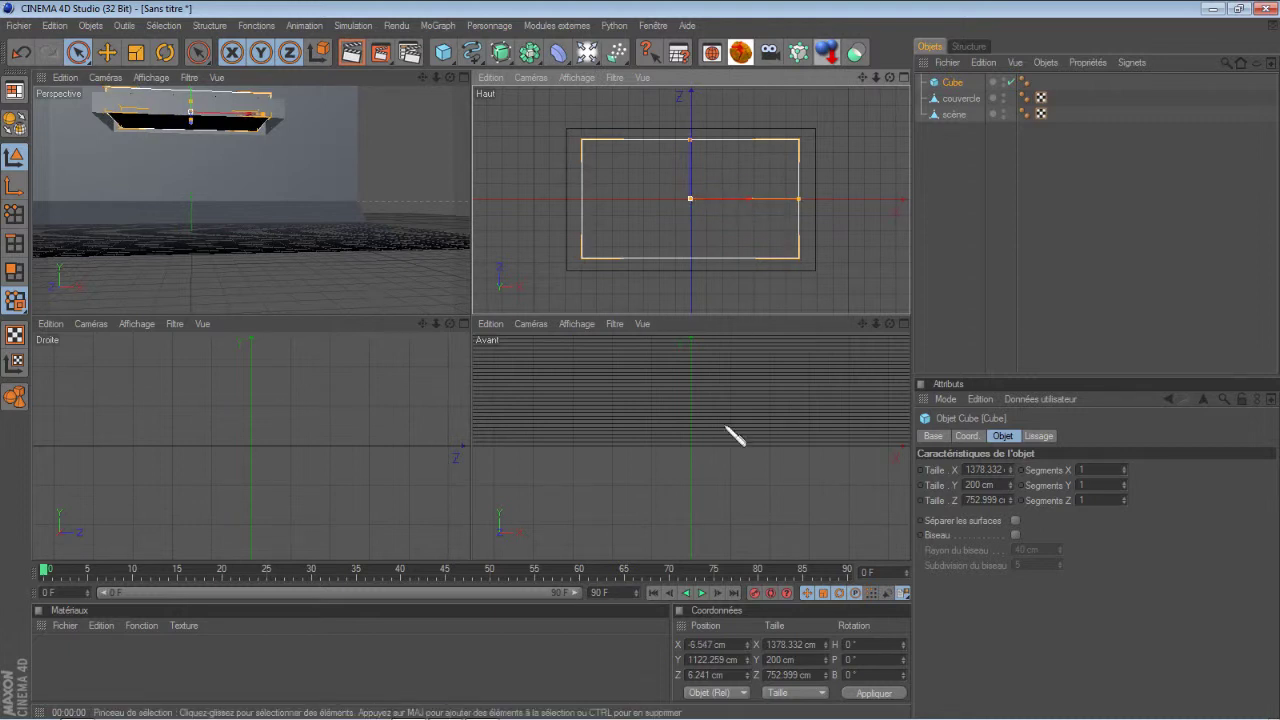
{"action": "scroll", "coordinate": [734, 434], "scroll_direction": "down", "scroll_amount": 2}
{"action": "scroll", "coordinate": [737, 432], "scroll_direction": "down", "scroll_amount": 2}
{"action": "scroll", "coordinate": [736, 432], "scroll_direction": "down", "scroll_amount": 3}
{"action": "scroll", "coordinate": [736, 432], "scroll_direction": "down", "scroll_amount": 1}
{"action": "scroll", "coordinate": [736, 432], "scroll_direction": "up", "scroll_amount": 1}
{"action": "scroll", "coordinate": [737, 432], "scroll_direction": "up", "scroll_amount": 1}
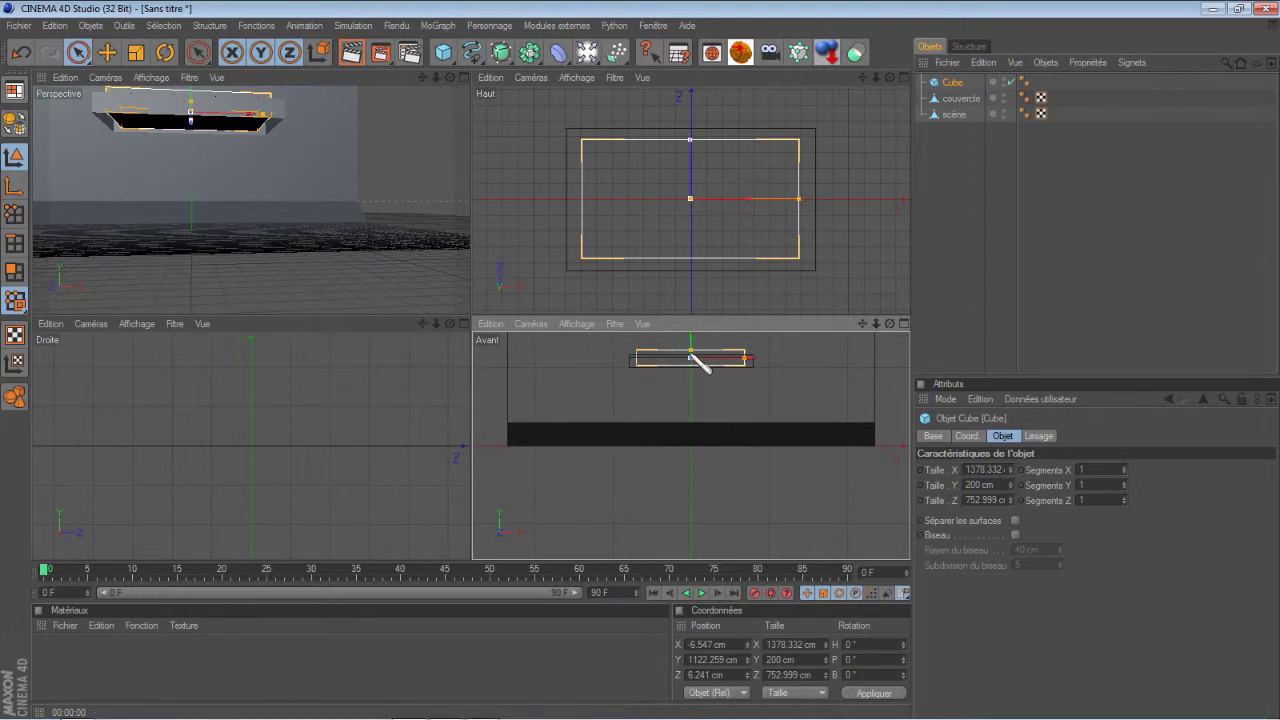
Step: Thin the Cube to 85.377 cm tall and widen it to 1500.245 cm in the front view
{"action": "mouse_move", "coordinate": [689, 352]}
{"action": "left_mouse_down"}
{"action": "mouse_move", "coordinate": [639, 358]}
{"action": "mouse_move", "coordinate": [693, 347]}
{"action": "left_mouse_up"}
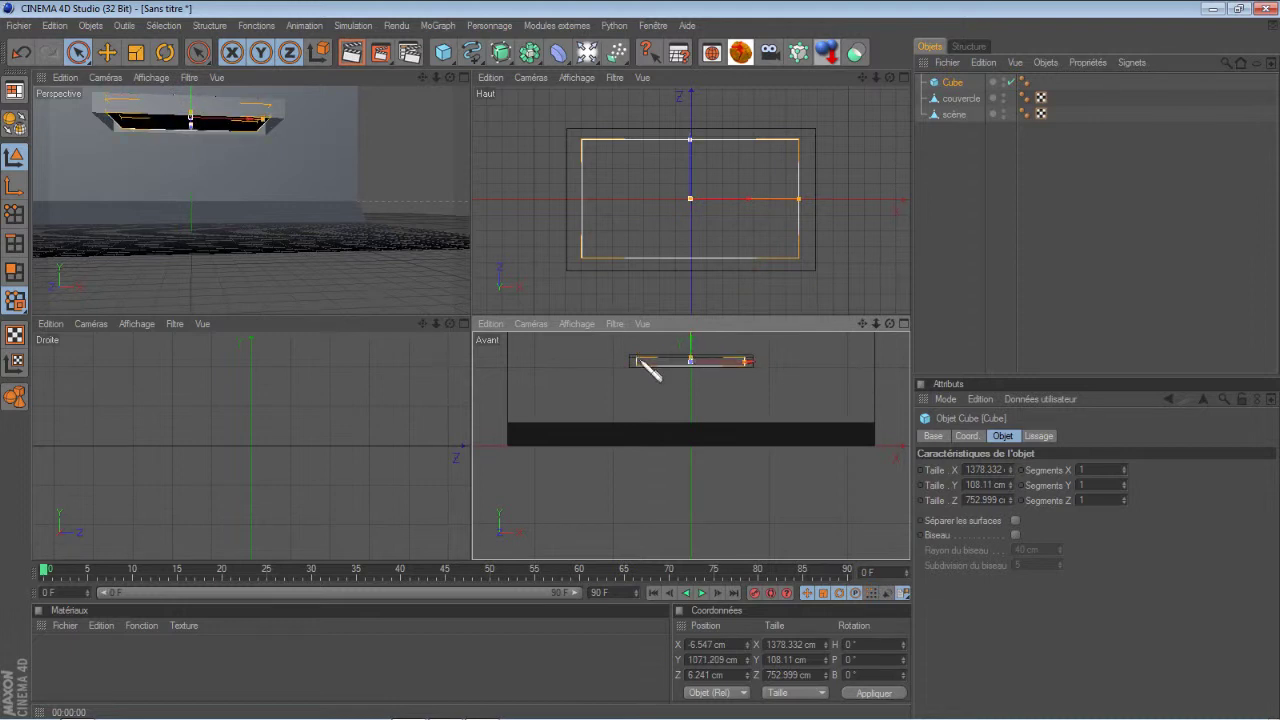
{"action": "scroll", "coordinate": [743, 394], "scroll_direction": "up", "scroll_amount": 1}
{"action": "mouse_move", "coordinate": [864, 327]}
{"action": "left_mouse_down"}
{"action": "mouse_move", "coordinate": [651, 366]}
{"action": "mouse_move", "coordinate": [808, 362]}
{"action": "left_mouse_up"}
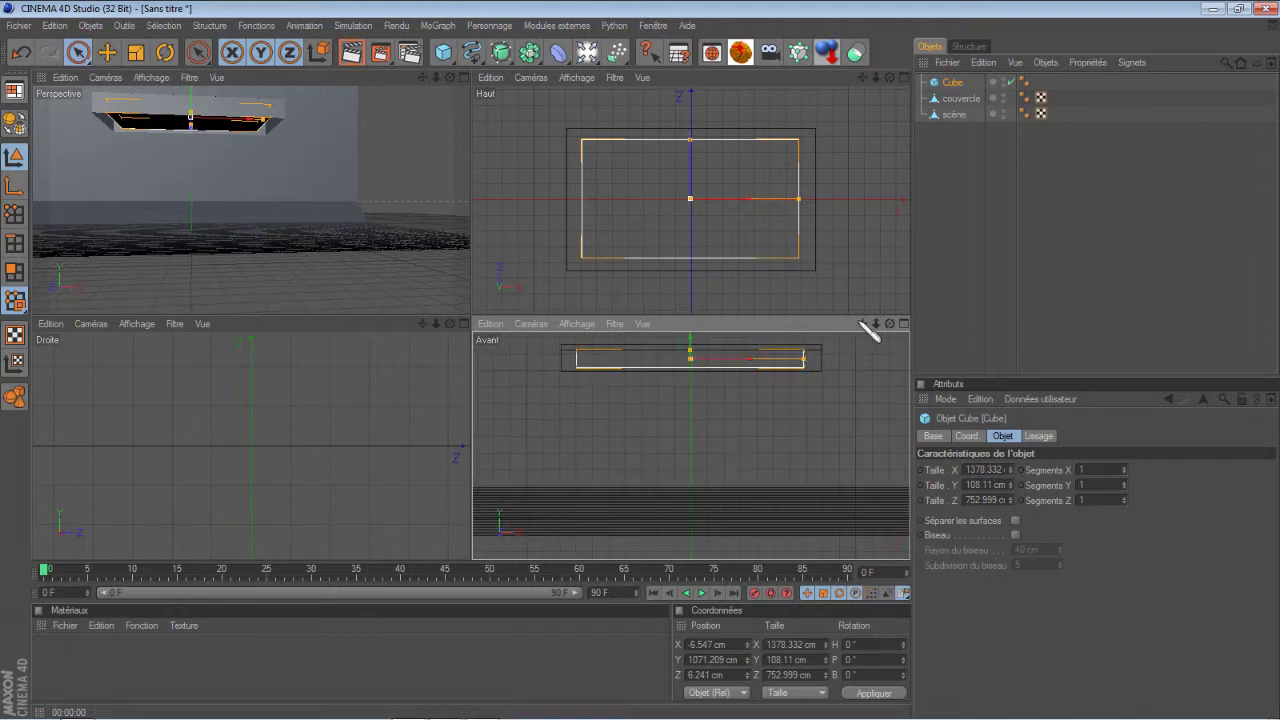
{"action": "left_click_drag", "start_coordinate": [862, 323], "coordinate": [651, 366]}
{"action": "scroll", "coordinate": [848, 396], "scroll_direction": "up", "scroll_amount": 2}
{"action": "scroll", "coordinate": [846, 400], "scroll_direction": "up", "scroll_amount": 1}
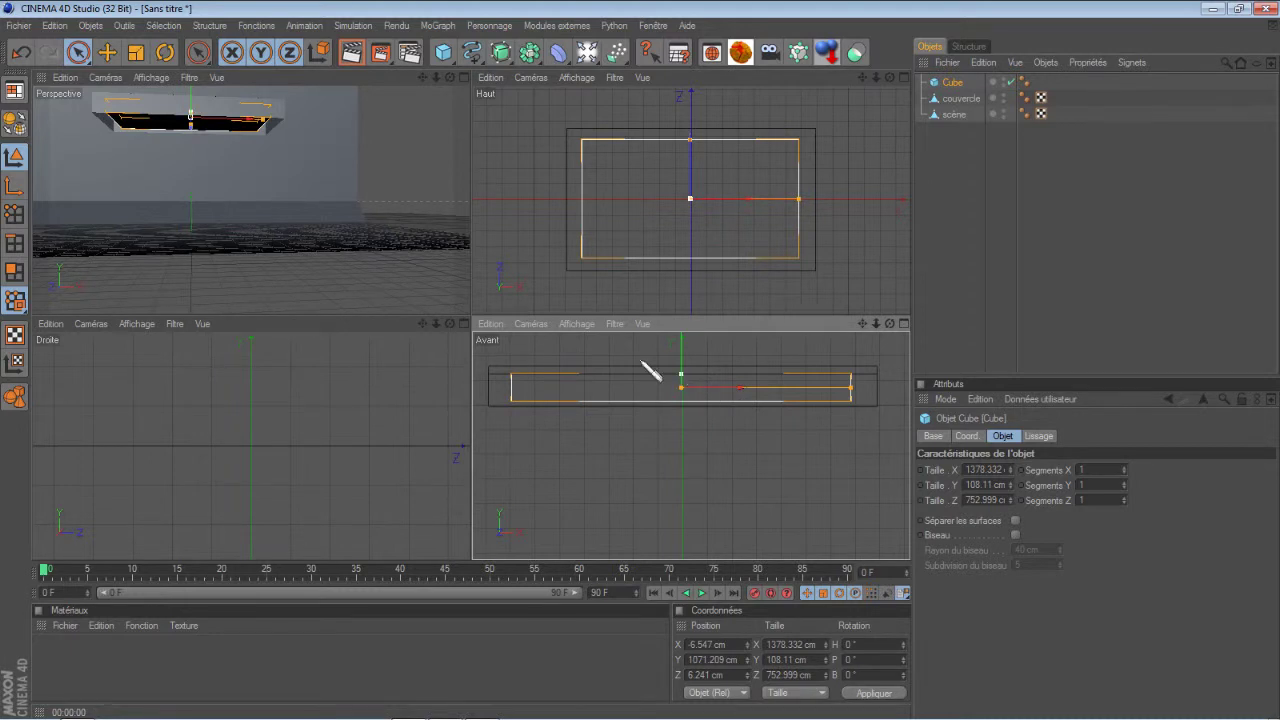
{"action": "mouse_move", "coordinate": [681, 375]}
{"action": "left_mouse_down"}
{"action": "mouse_move", "coordinate": [683, 386]}
{"action": "mouse_move", "coordinate": [643, 362]}
{"action": "left_mouse_up"}
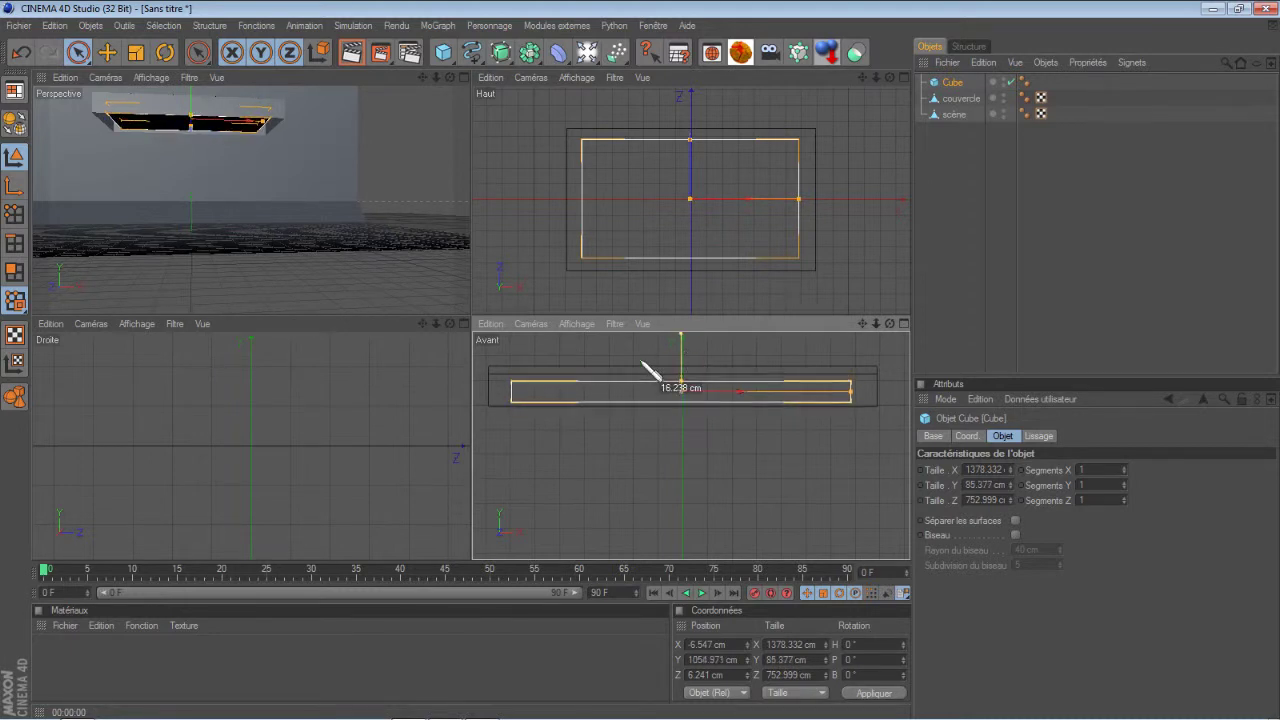
{"action": "left_click_drag", "start_coordinate": [648, 369], "coordinate": [654, 366]}
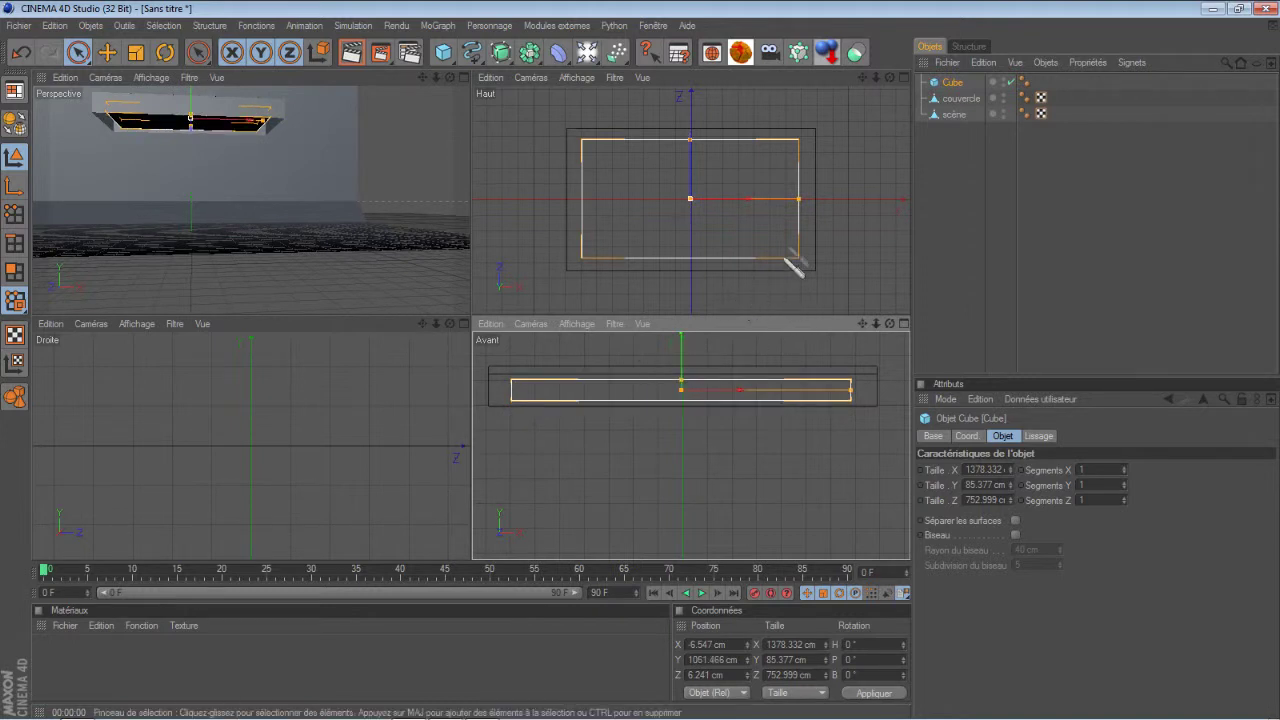
{"action": "left_click_drag", "start_coordinate": [798, 199], "coordinate": [808, 199]}
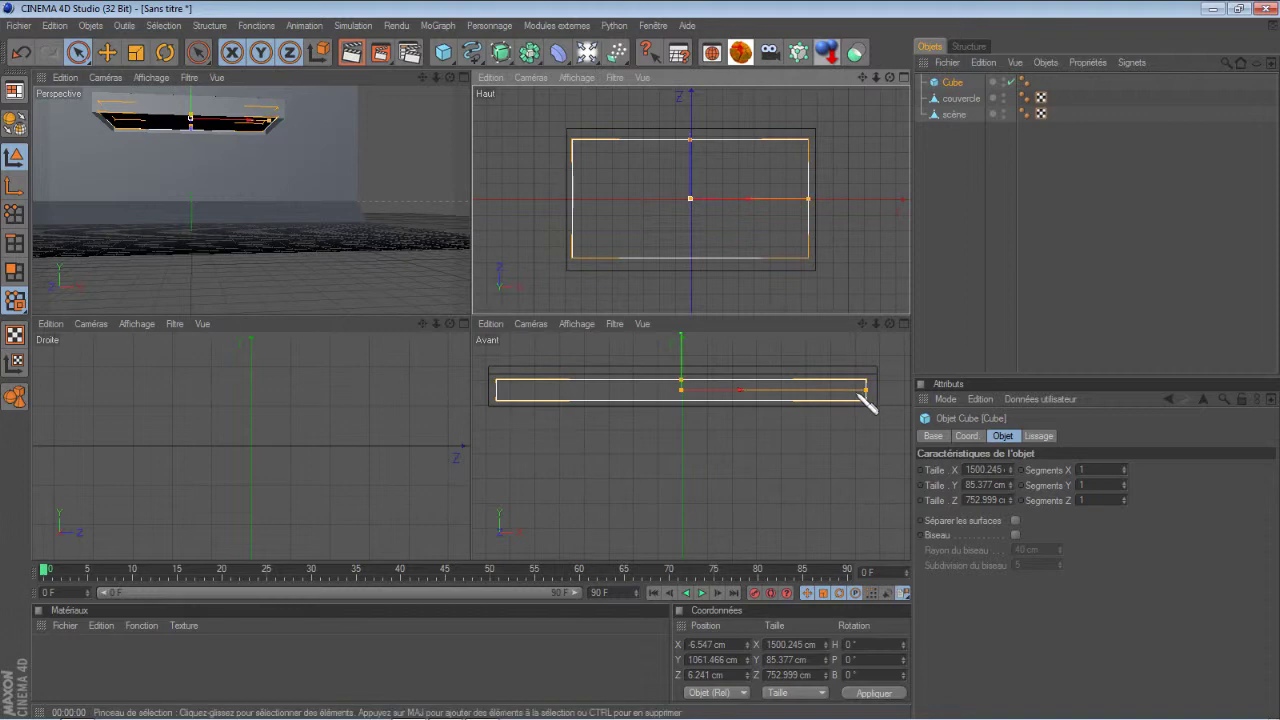
{"action": "left_click", "coordinate": [463, 78]}
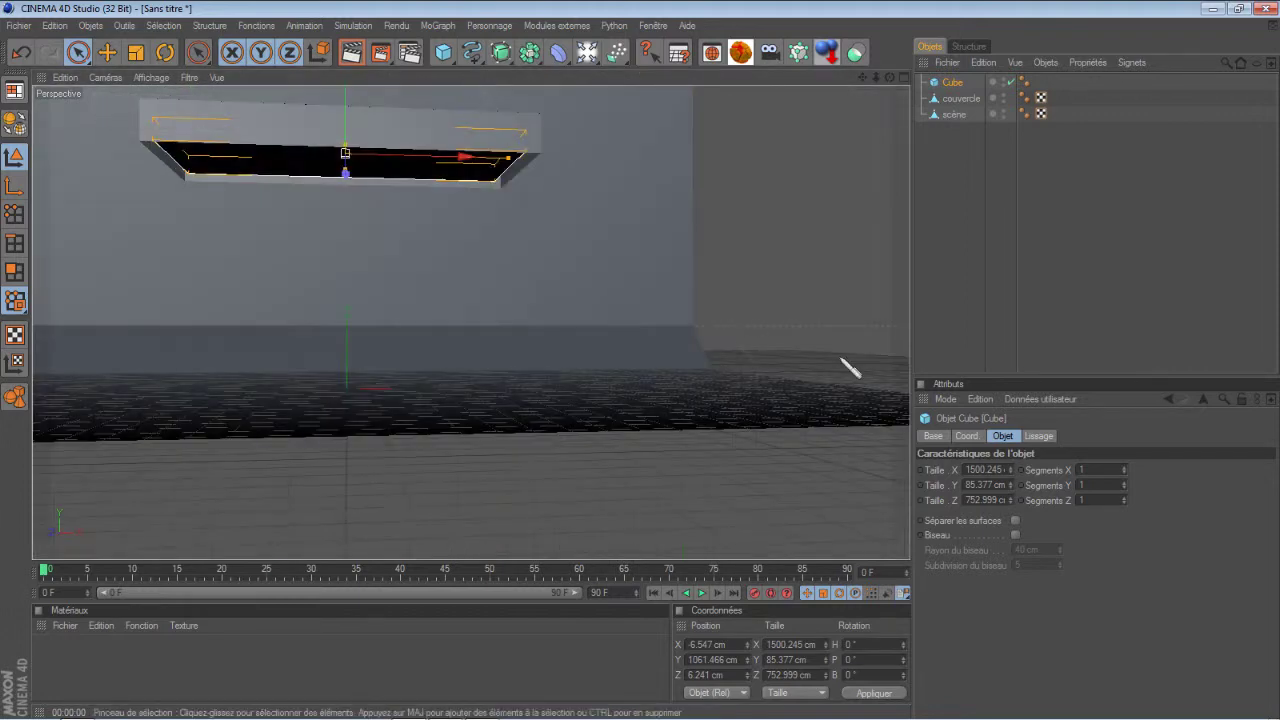
Step: Make the Cube editable with C and rename it 'lumière haute'
{"action": "left_click", "coordinate": [960, 288]}
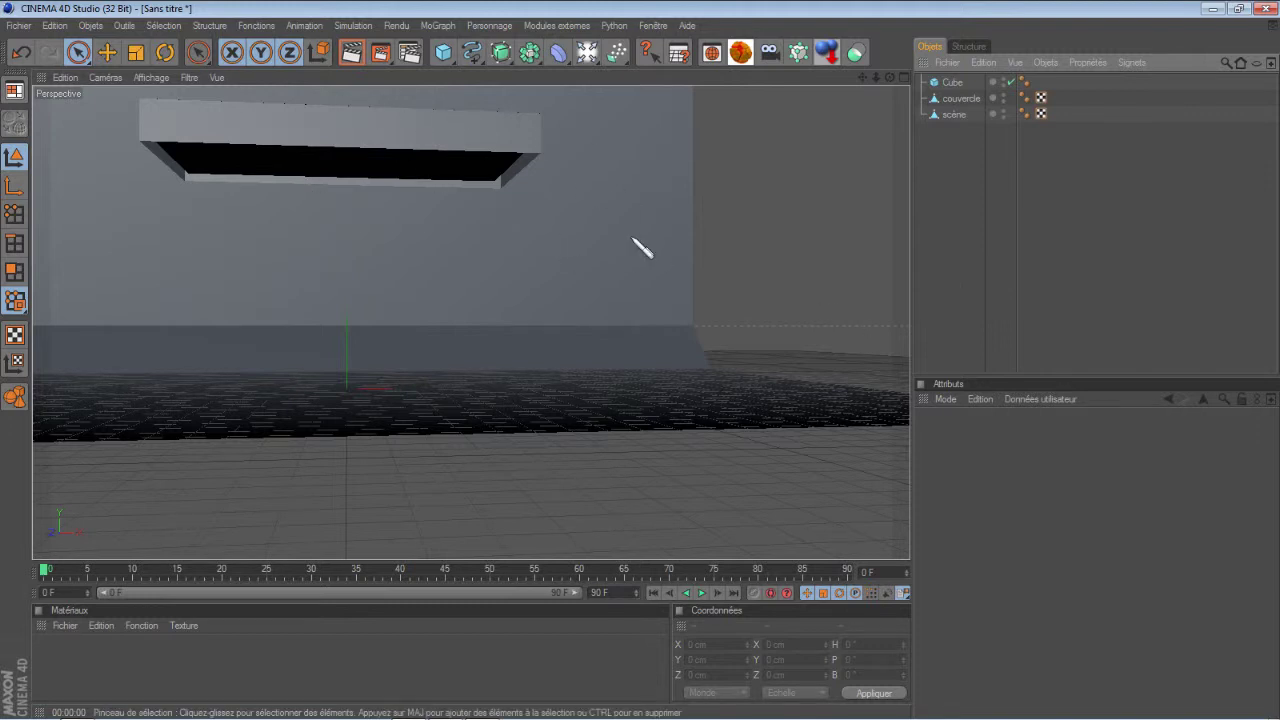
{"action": "left_click", "coordinate": [958, 82]}
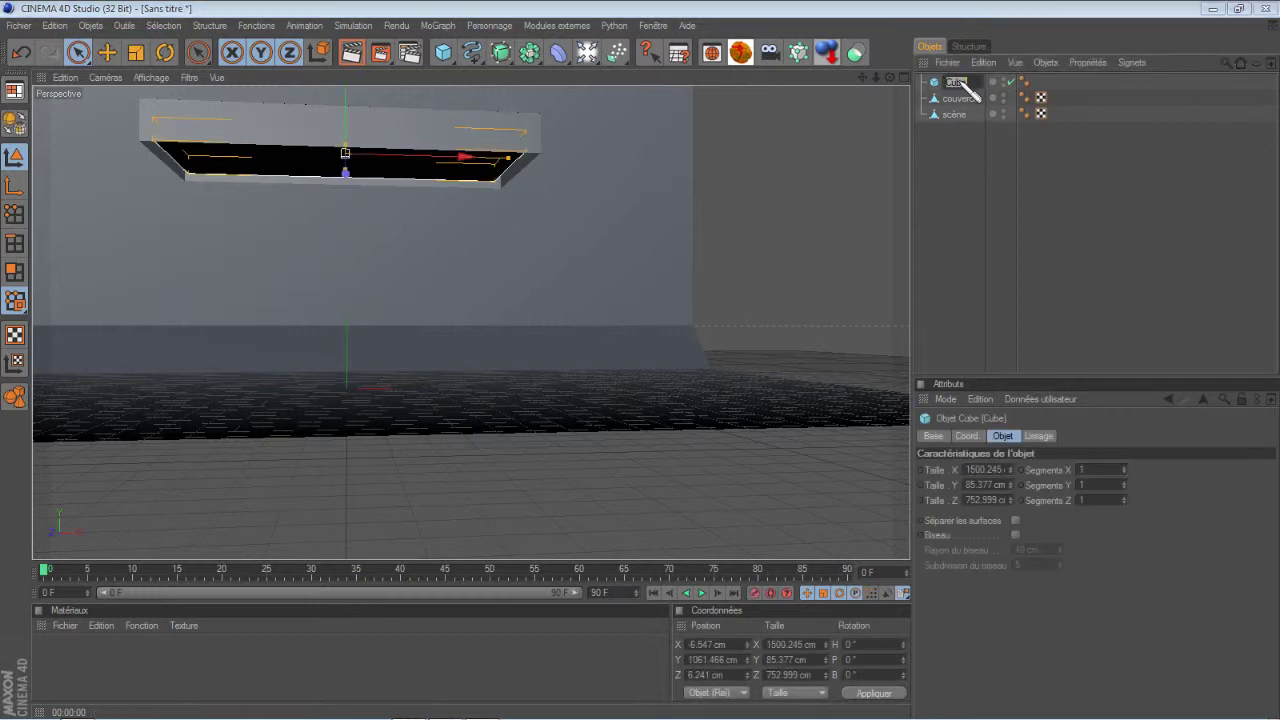
{"action": "left_click", "coordinate": [957, 243]}
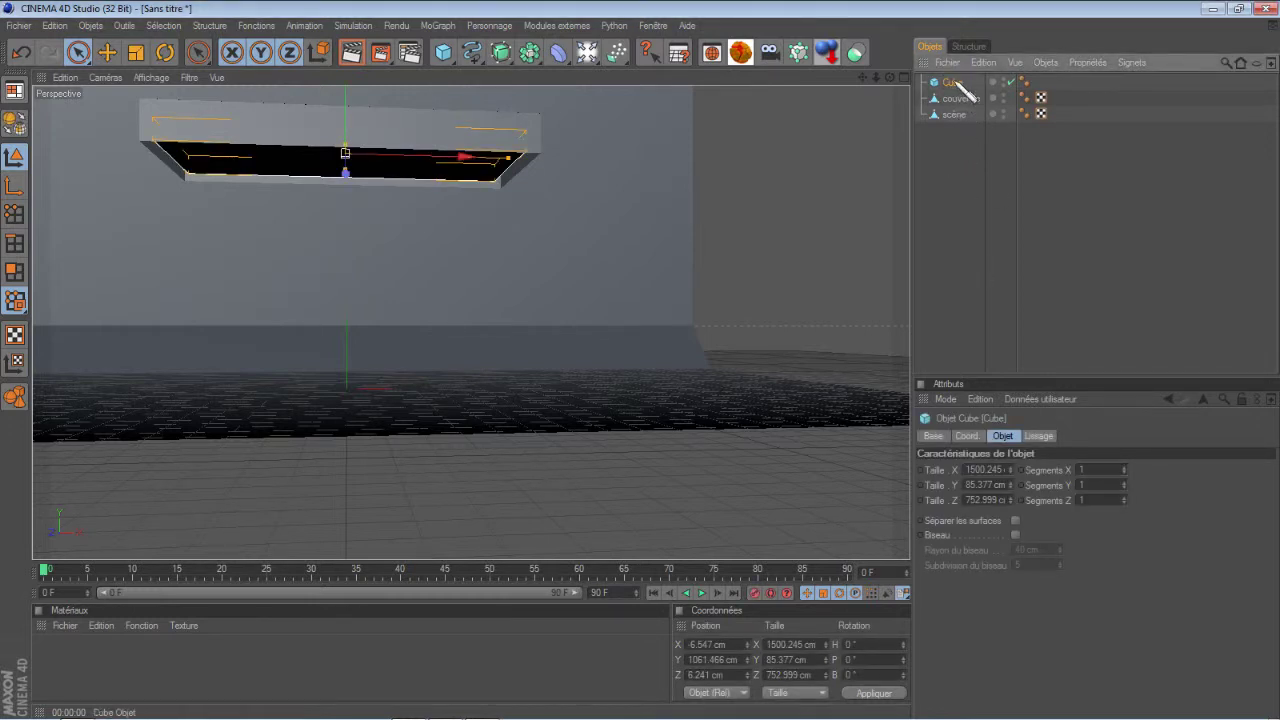
{"action": "key", "text": "c"}
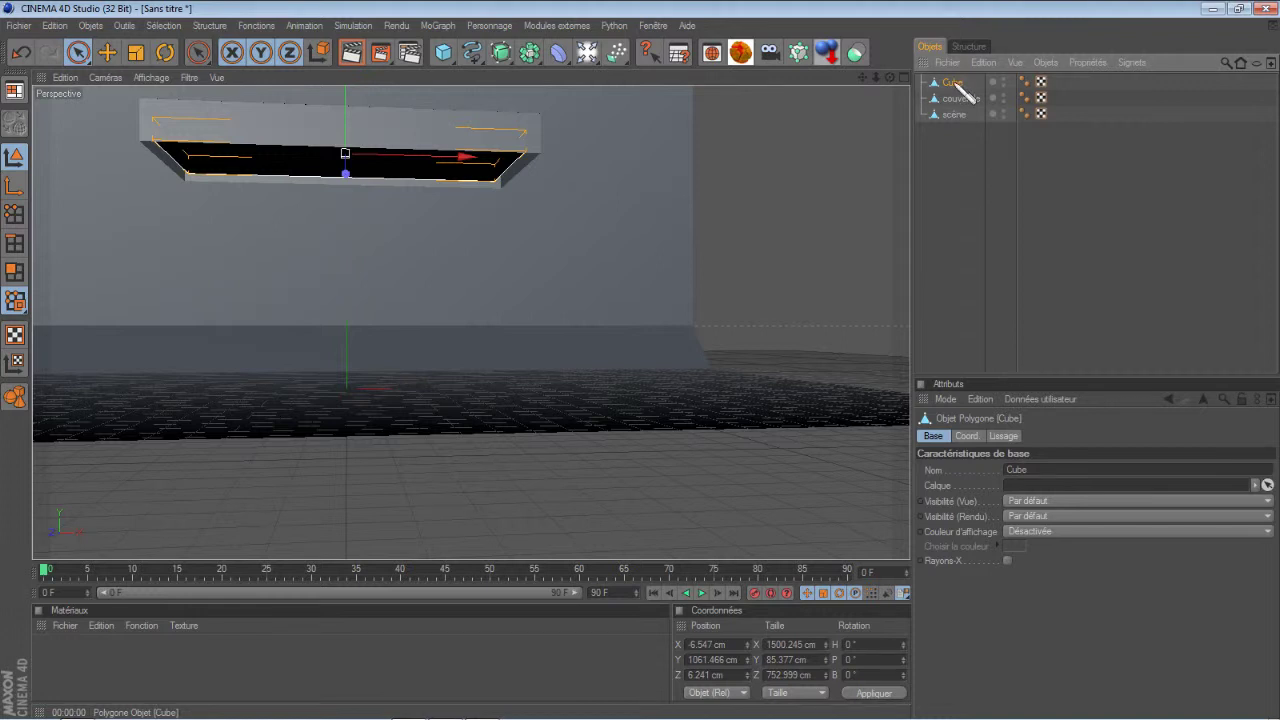
{"action": "double_click", "coordinate": [955, 83]}
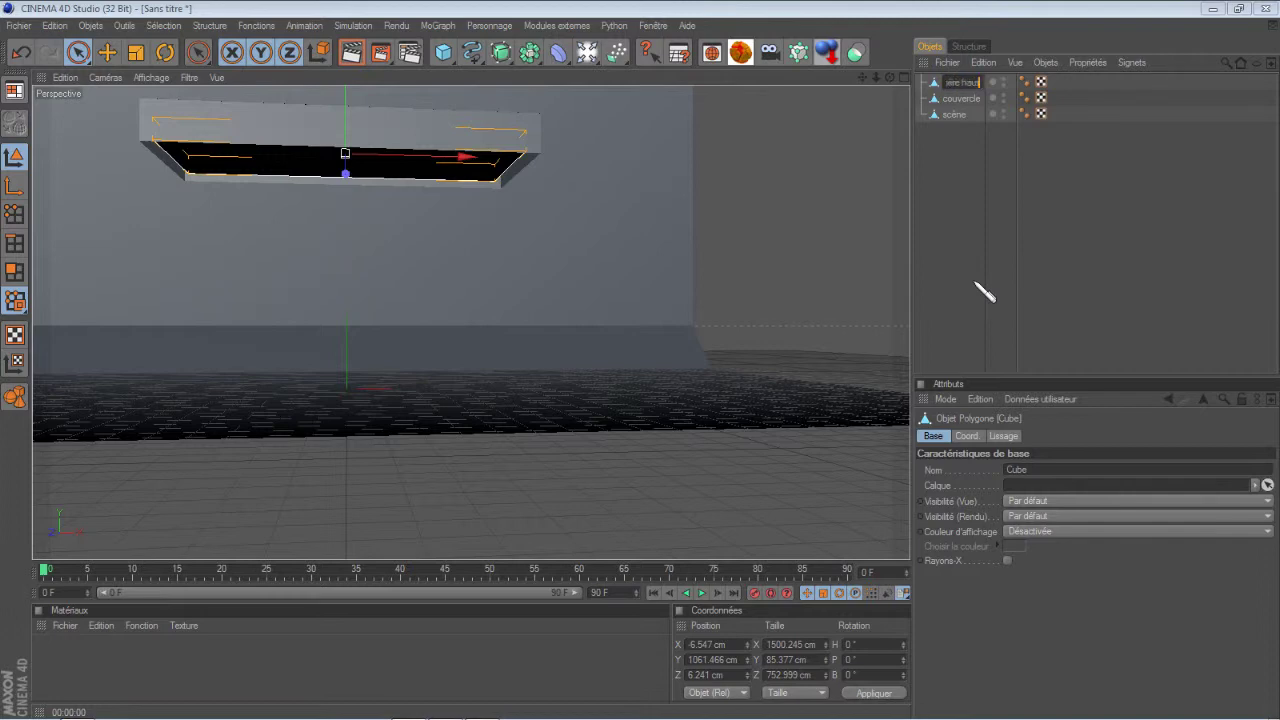
{"action": "key", "text": "Return"}
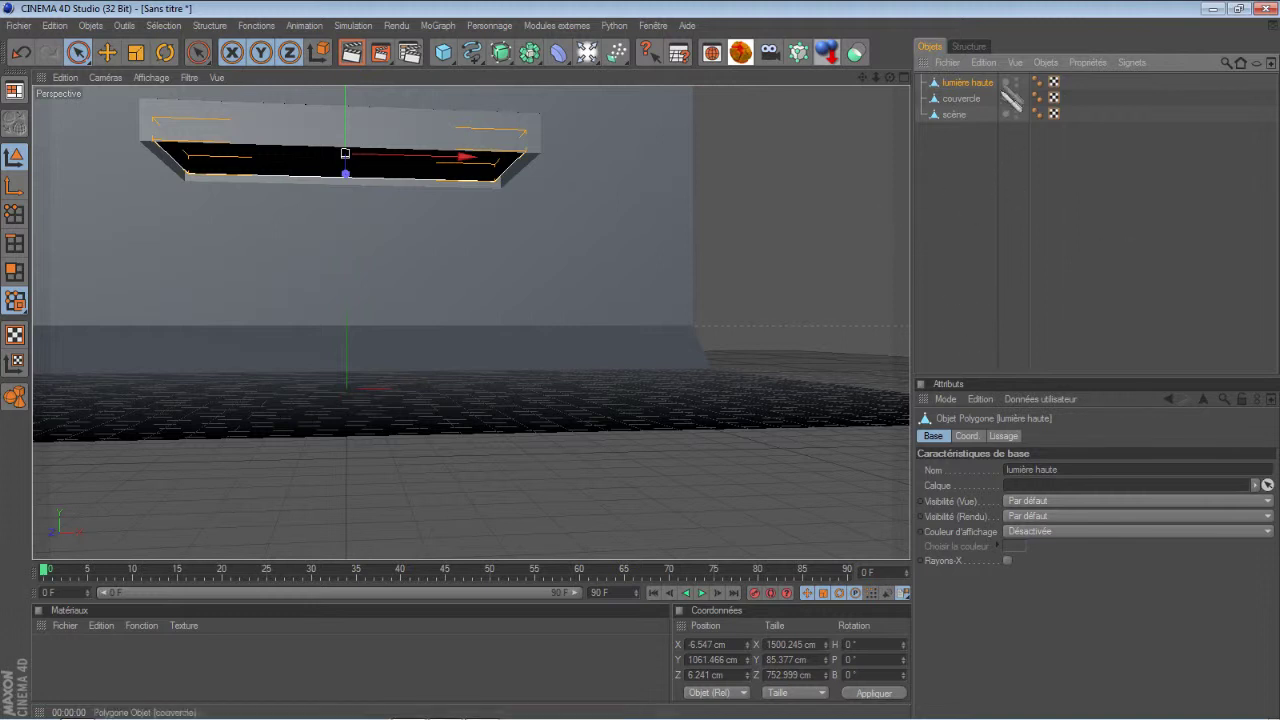
{"action": "left_click", "coordinate": [588, 55]}
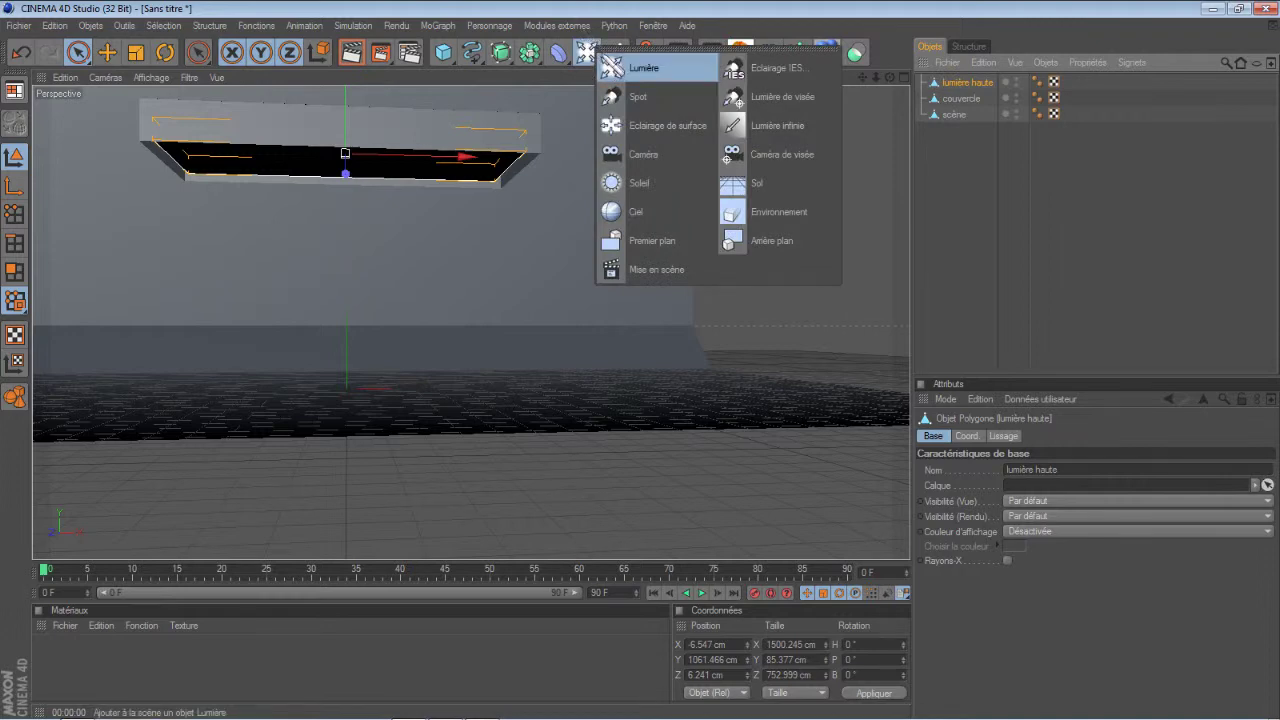
Step: Add an Eclairage de surface area light with Masques d'ombres (ombres diffuses) shadows
{"action": "left_click", "coordinate": [665, 127]}
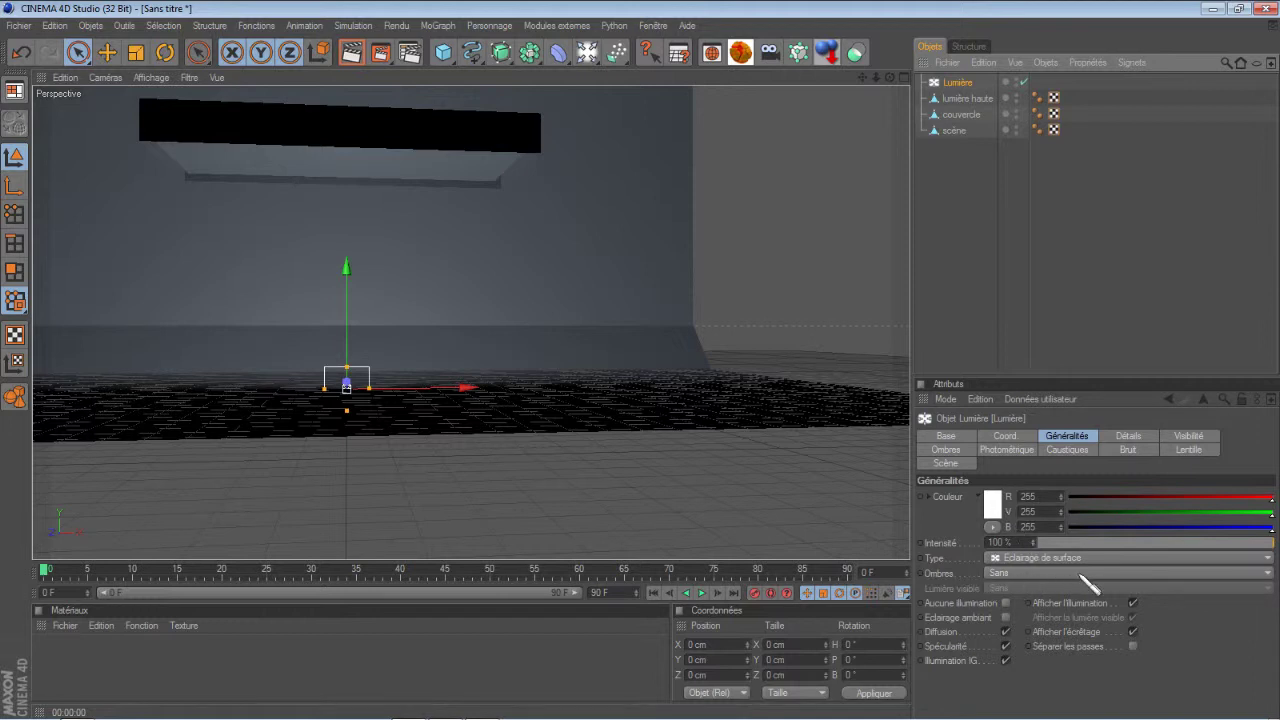
{"action": "left_click", "coordinate": [1266, 574]}
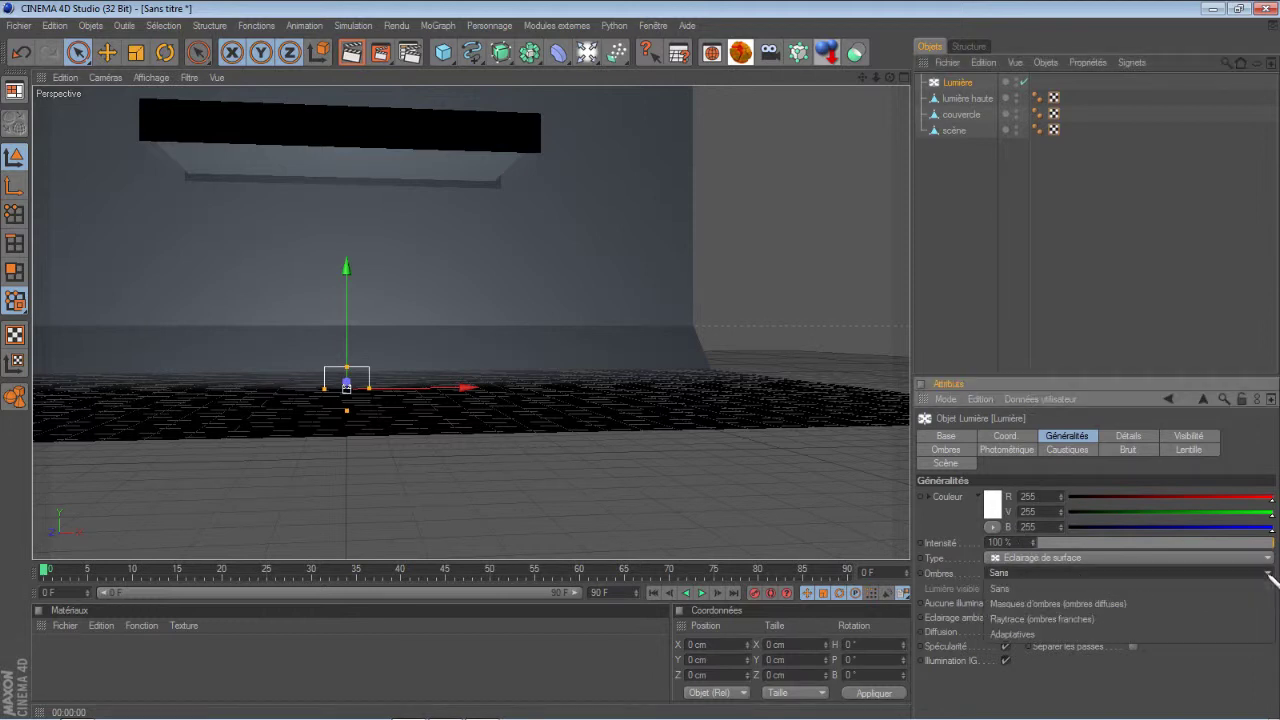
{"action": "left_click", "coordinate": [1186, 606]}
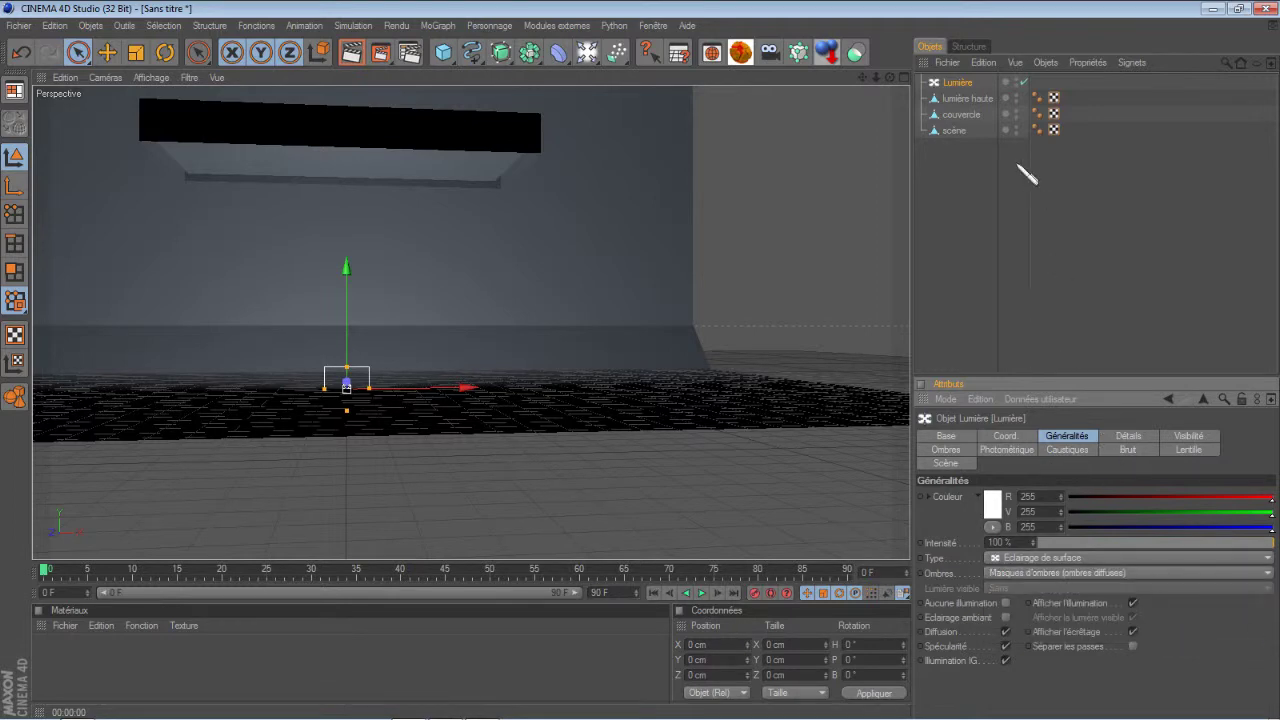
{"action": "left_click", "coordinate": [1150, 441]}
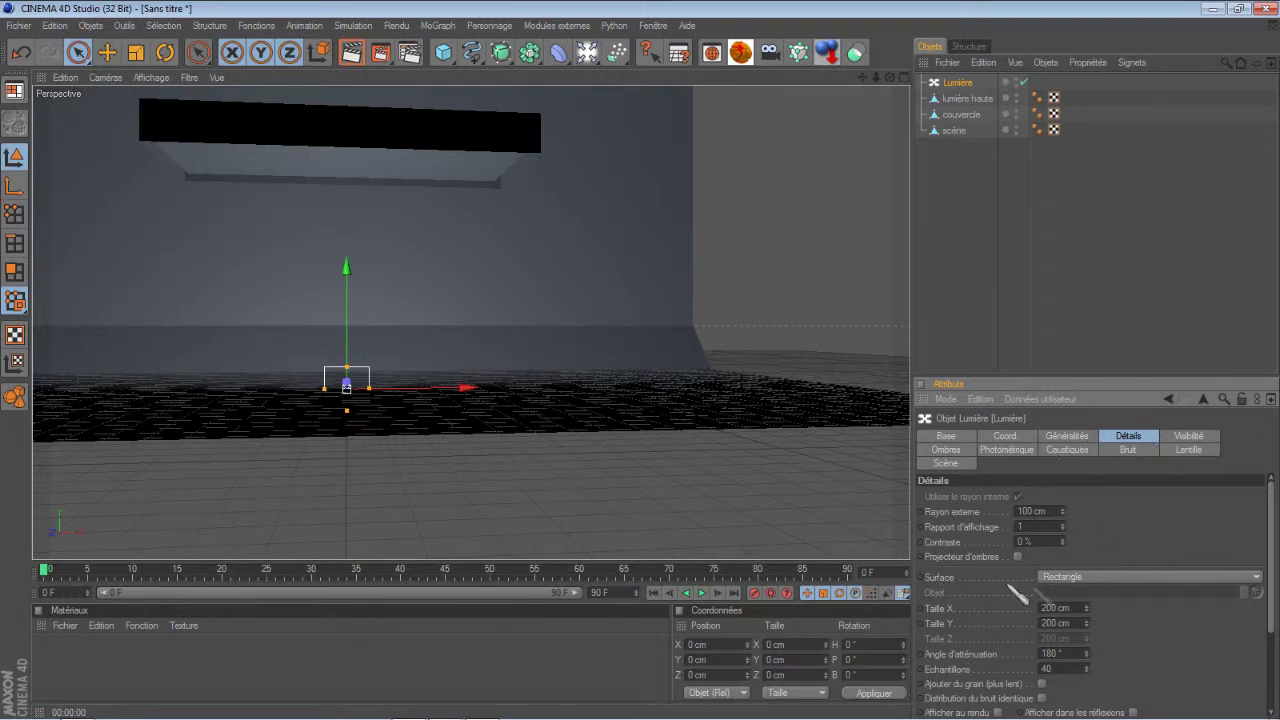
Step: Make the area light take its shape from the lumière haute object
{"action": "left_click", "coordinate": [1257, 577]}
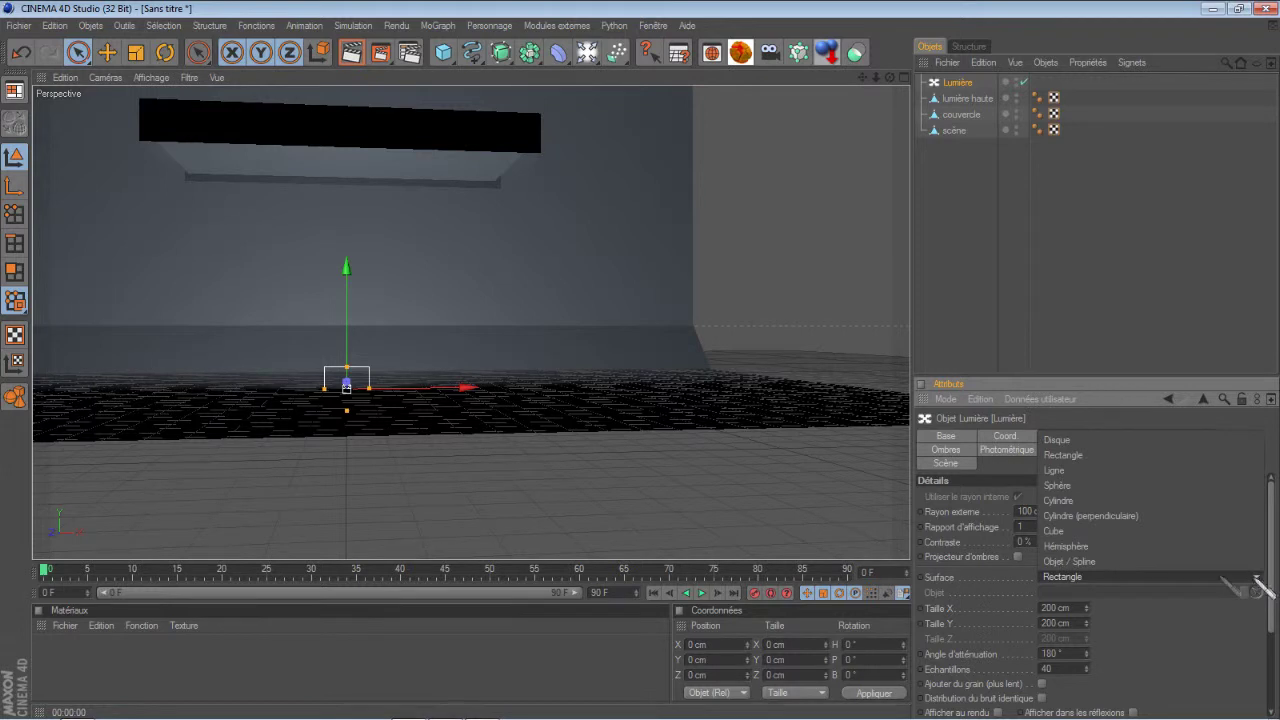
{"action": "left_click", "coordinate": [1100, 562]}
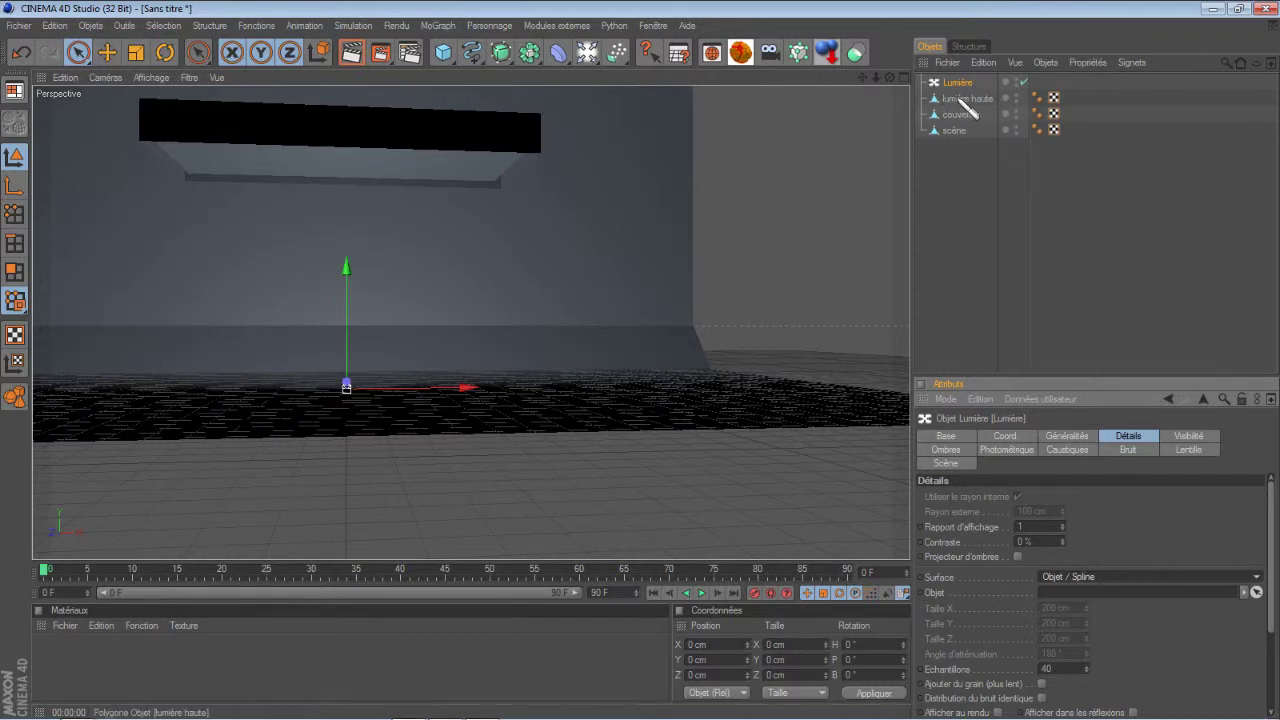
{"action": "left_click", "coordinate": [962, 100]}
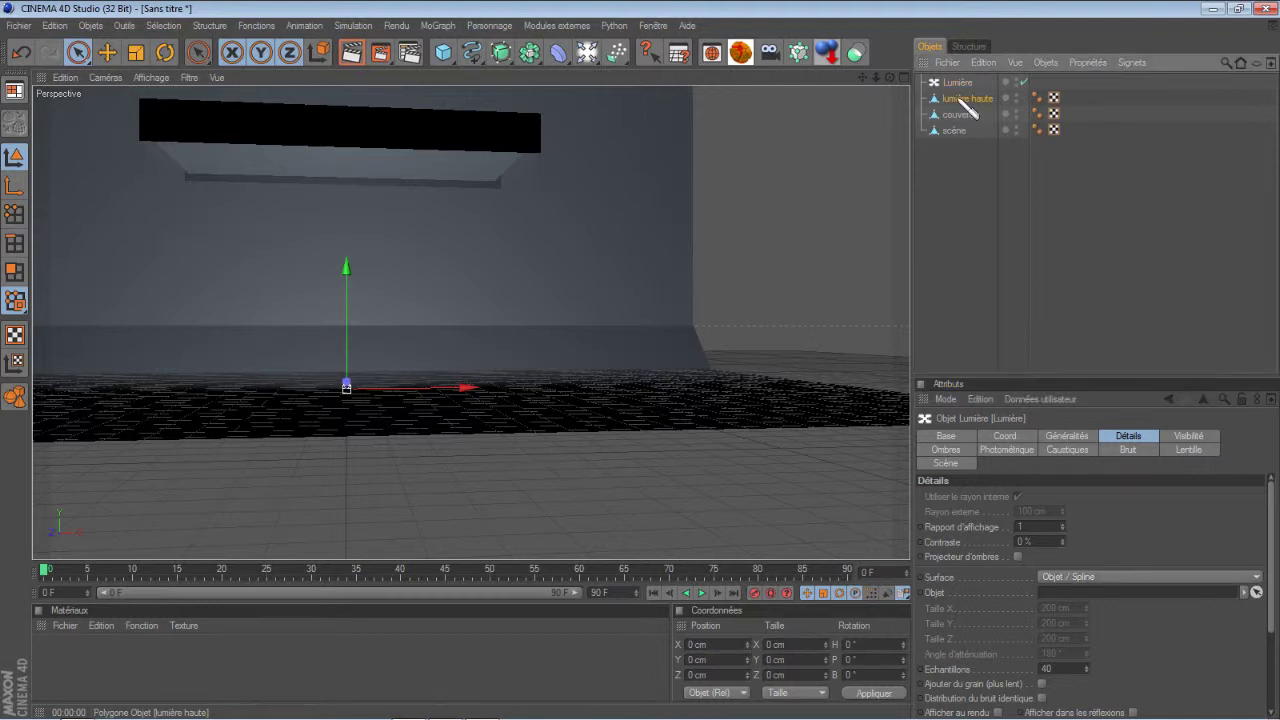
{"action": "left_click_drag", "start_coordinate": [966, 106], "coordinate": [1075, 595]}
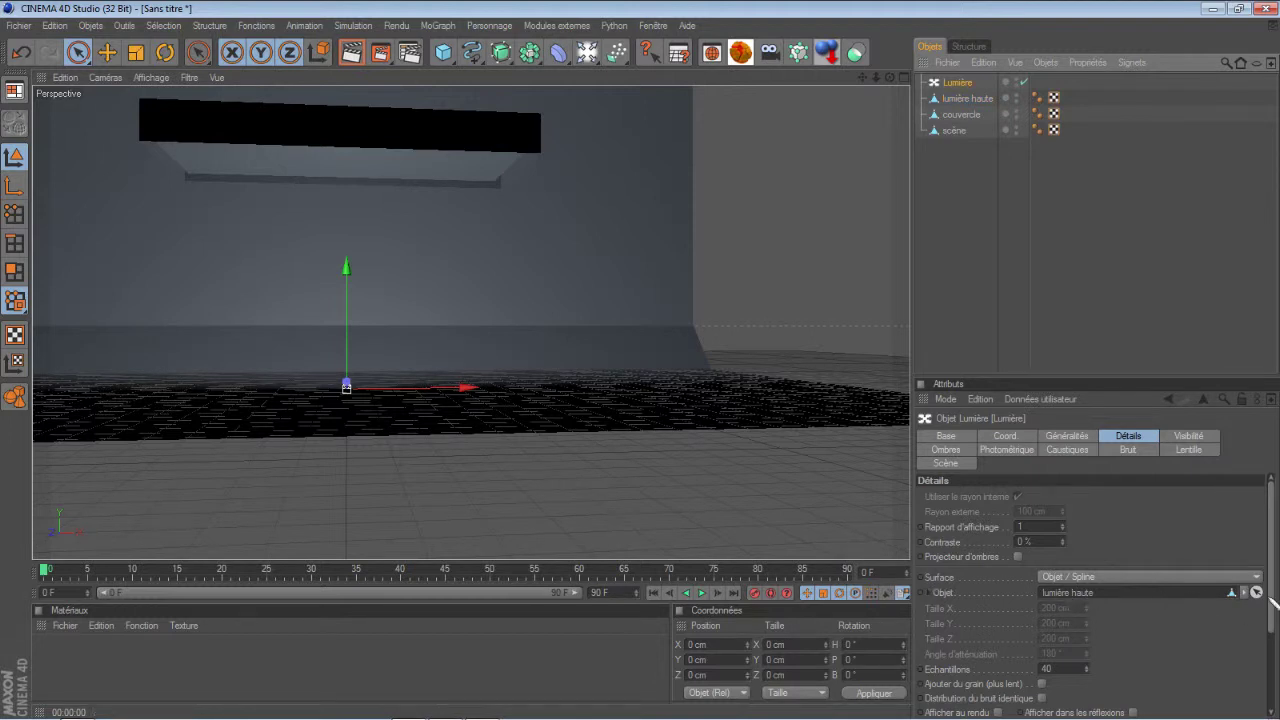
Step: Show the light in renders with a 200 % visibility multiplier and 110 % intensity
{"action": "left_click_drag", "start_coordinate": [1272, 598], "coordinate": [1274, 648]}
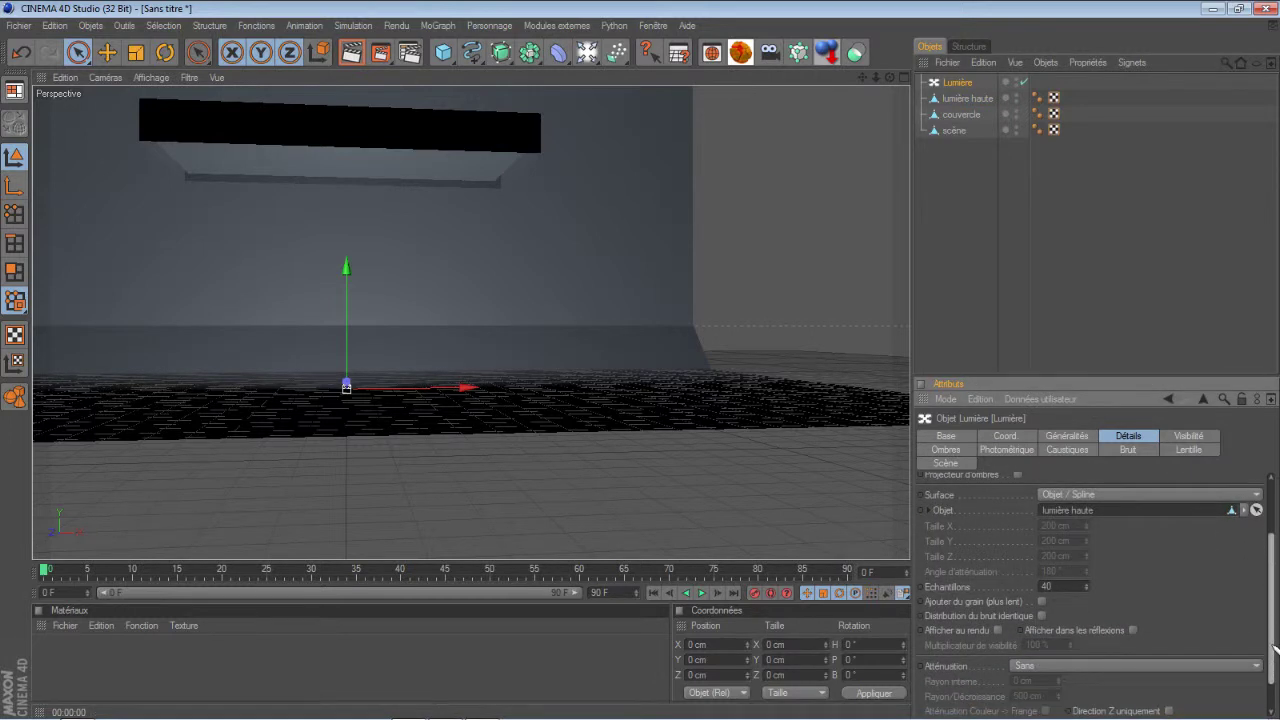
{"action": "left_click", "coordinate": [999, 630]}
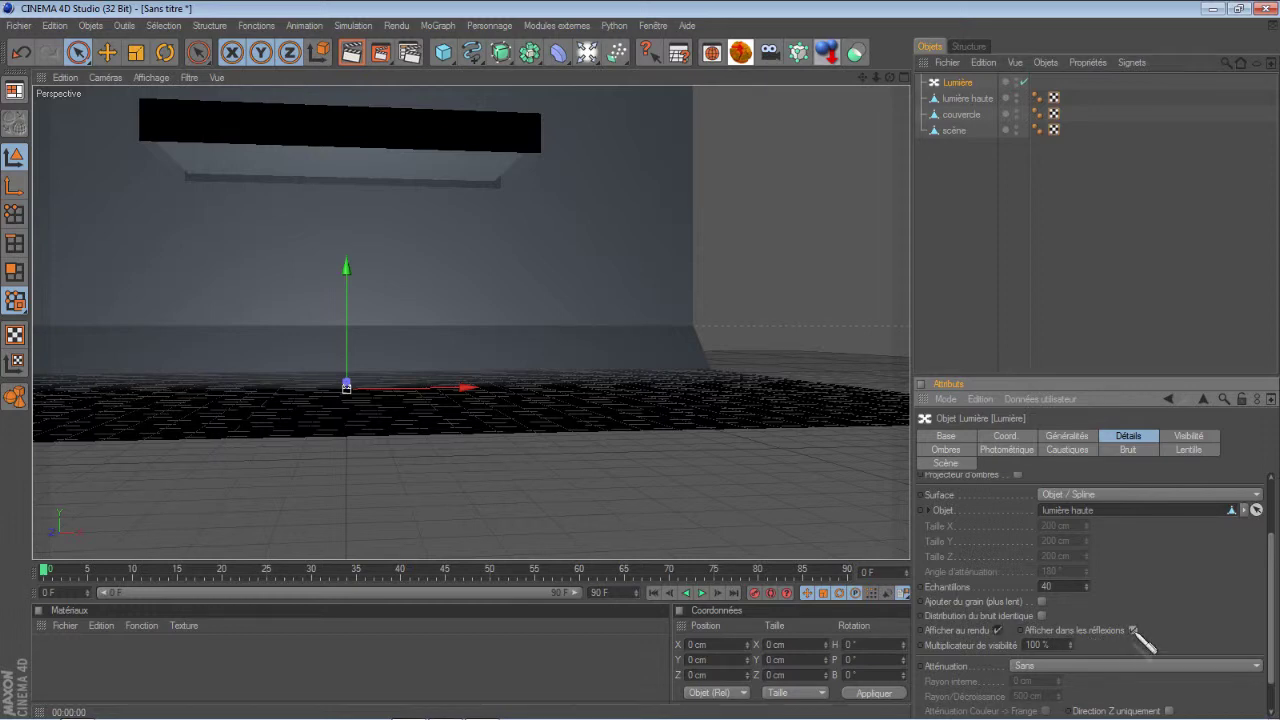
{"action": "double_click", "coordinate": [1060, 644]}
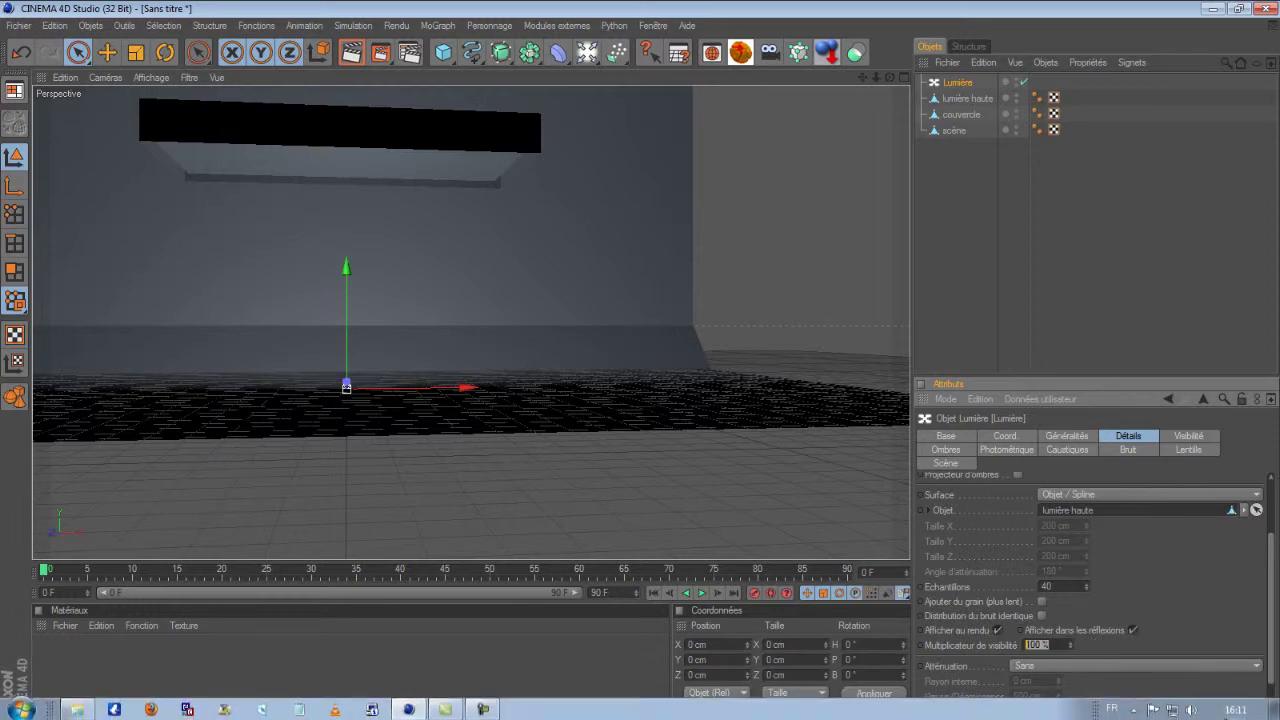
{"action": "type", "text": "2"}
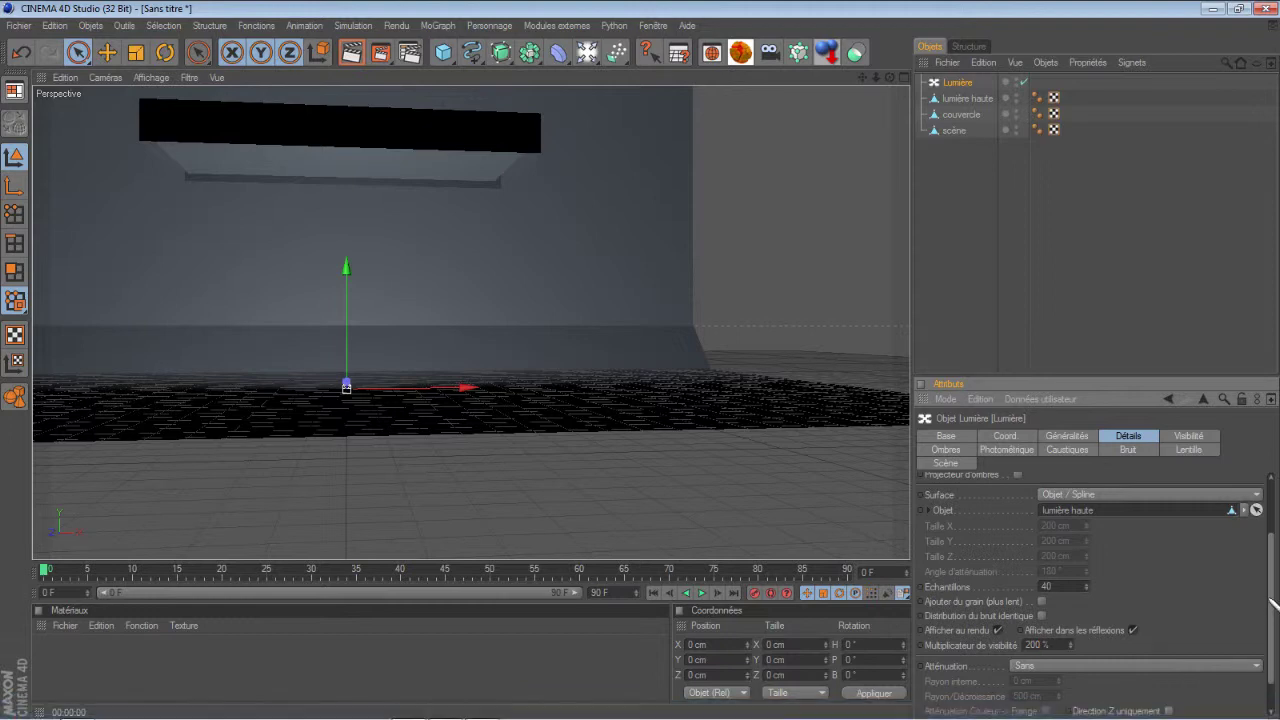
{"action": "scroll", "coordinate": [1277, 650], "scroll_direction": "down", "scroll_amount": 2}
{"action": "scroll", "coordinate": [1277, 657], "scroll_direction": "up", "scroll_amount": 5}
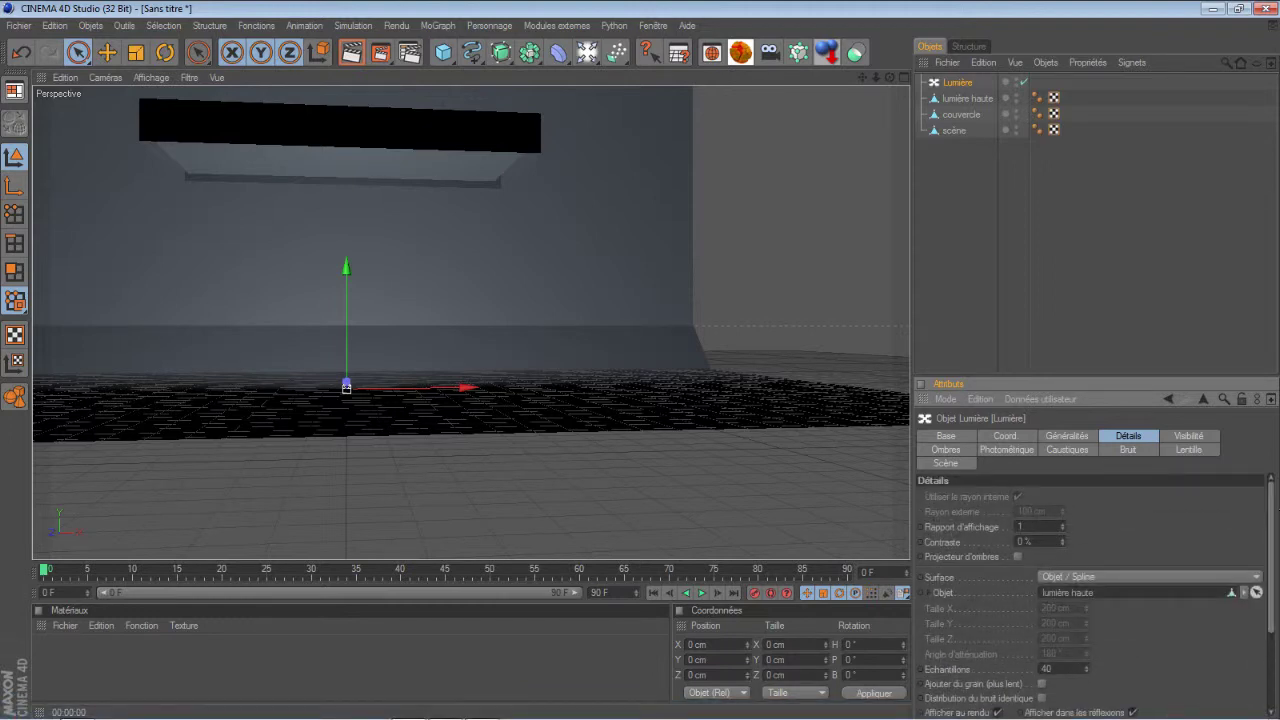
{"action": "left_click", "coordinate": [1088, 440]}
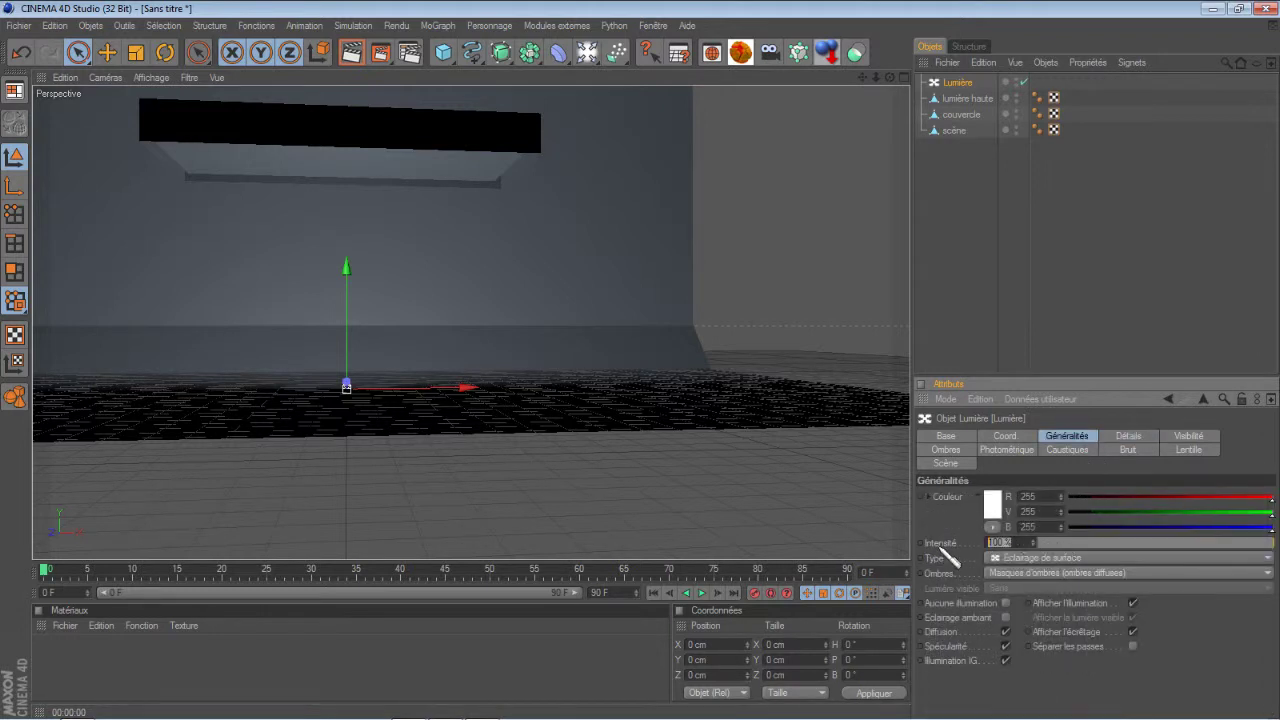
{"action": "type", "text": "110"}
{"action": "key", "text": "Return"}
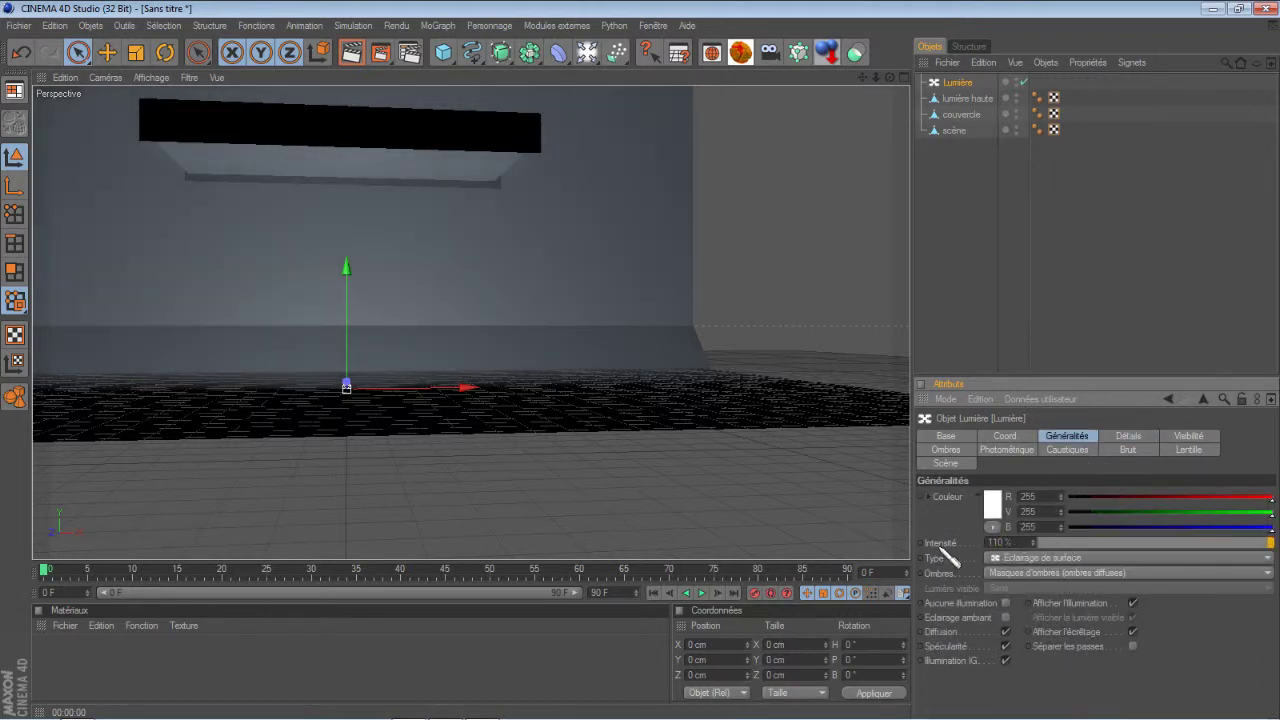
{"action": "left_click", "coordinate": [962, 345]}
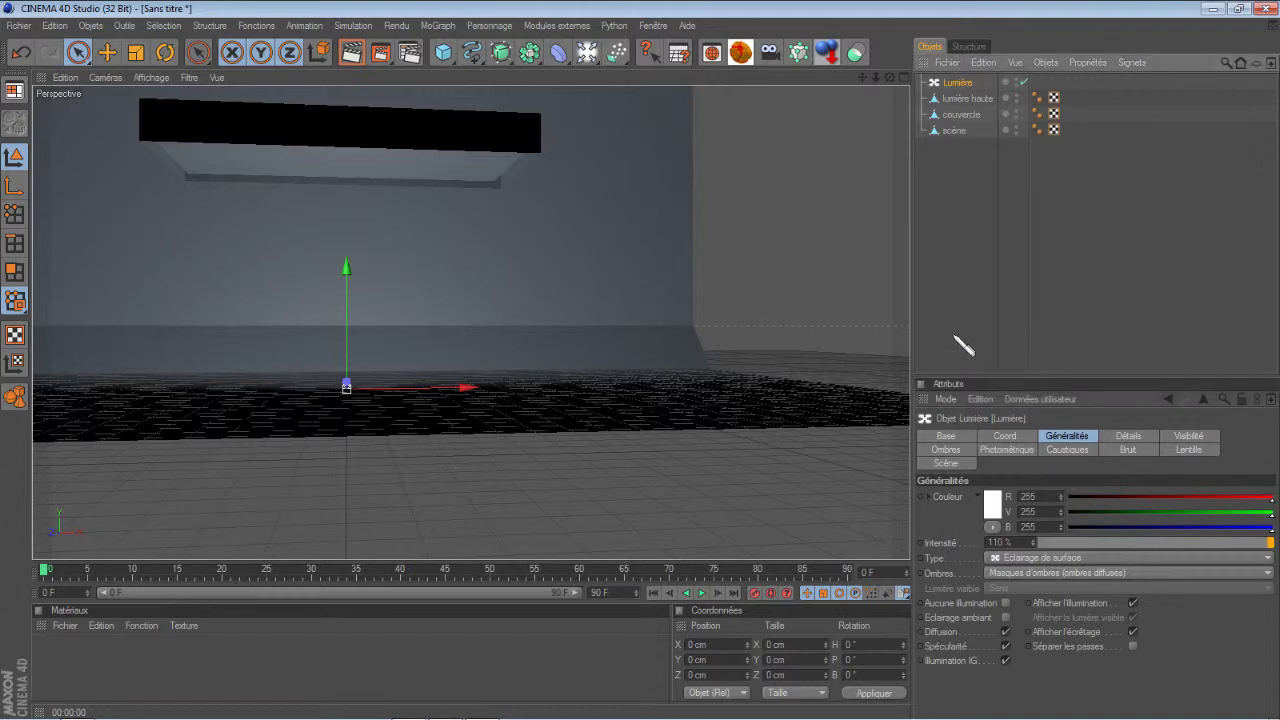
Step: Preview-render the scene, clear it, then select Lumière, lumière haute, couvercle and scène
{"action": "left_click", "coordinate": [352, 52]}
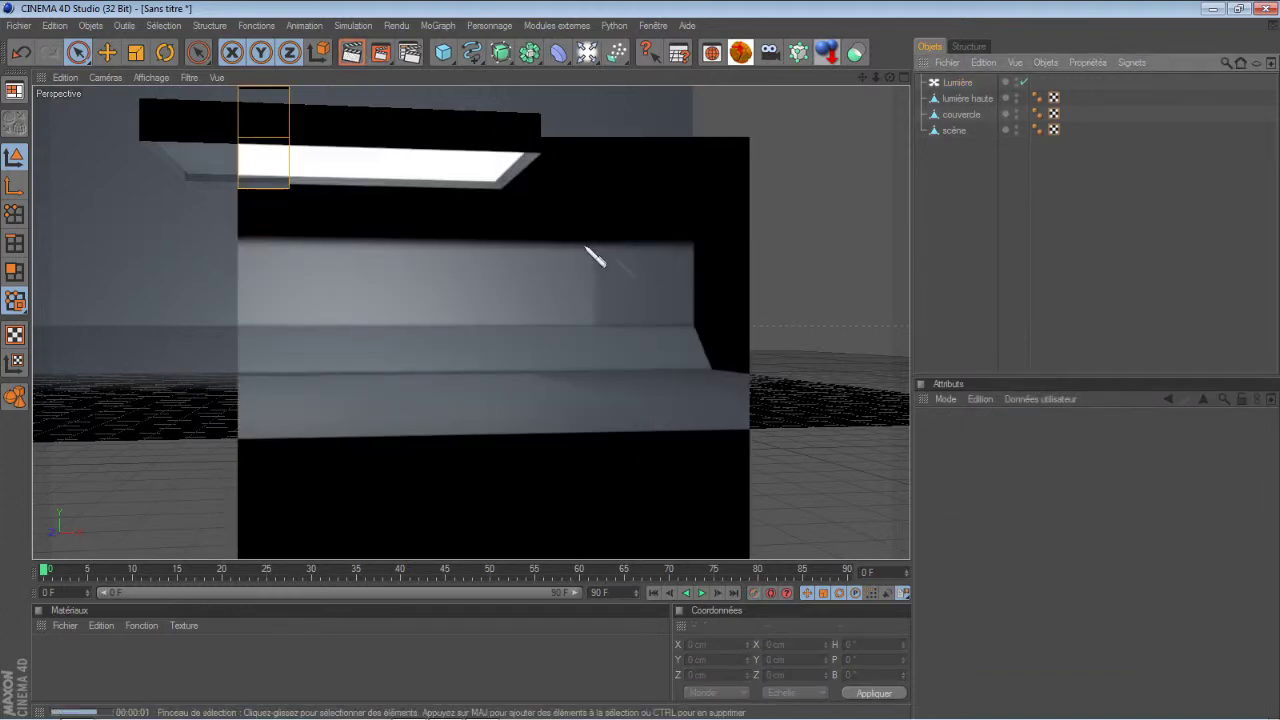
{"action": "left_click", "coordinate": [955, 255]}
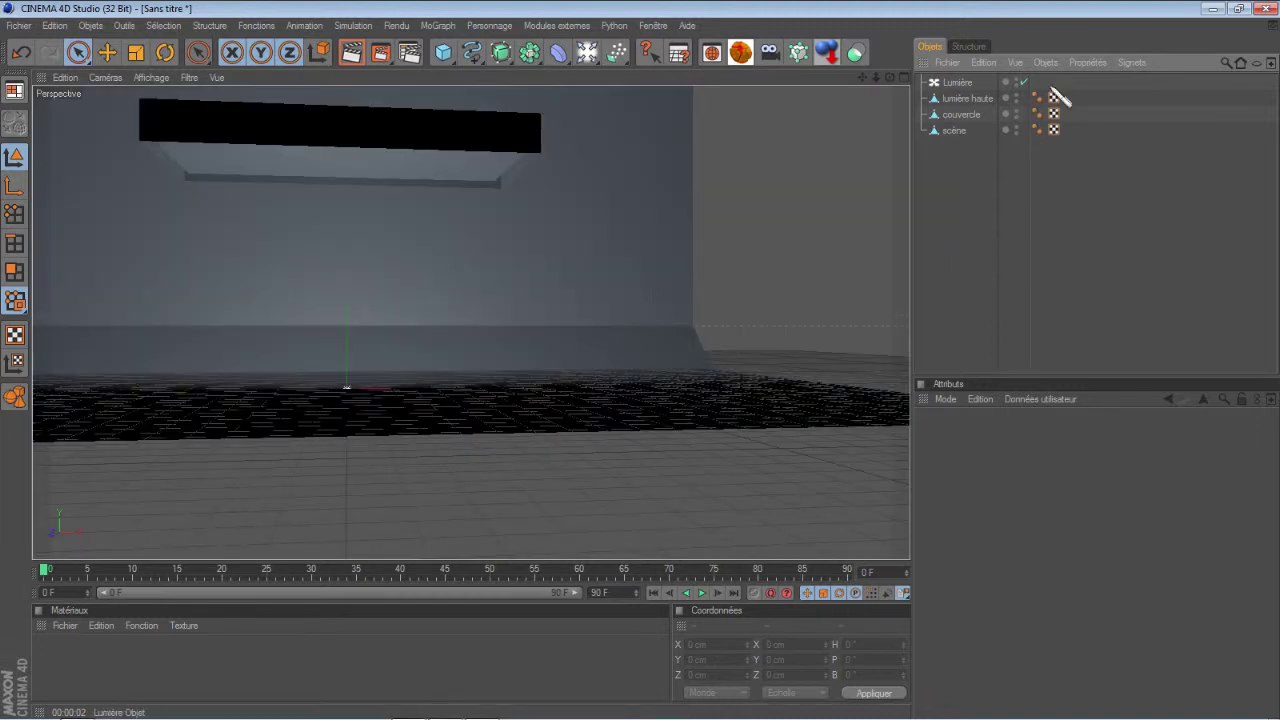
{"action": "left_click_drag", "start_coordinate": [1058, 82], "coordinate": [946, 124]}
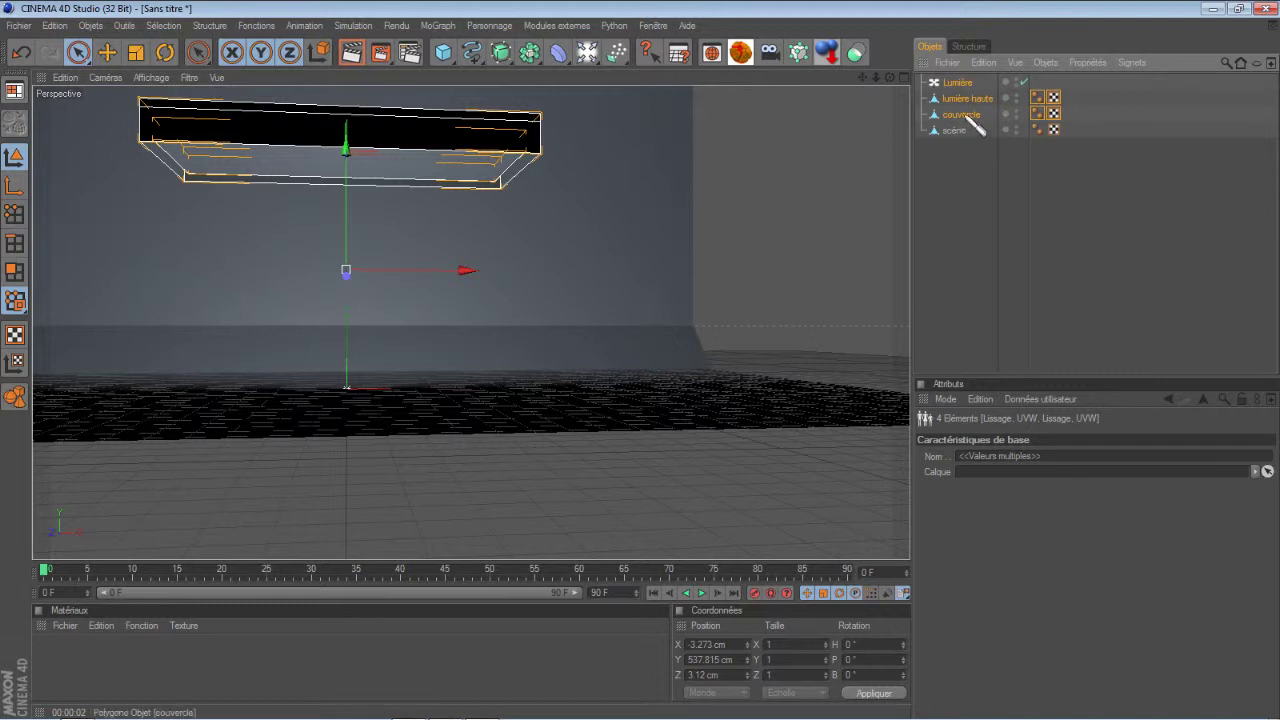
Step: Group the selected objects under a null named 'lumière haute'
{"action": "right_click", "coordinate": [967, 117]}
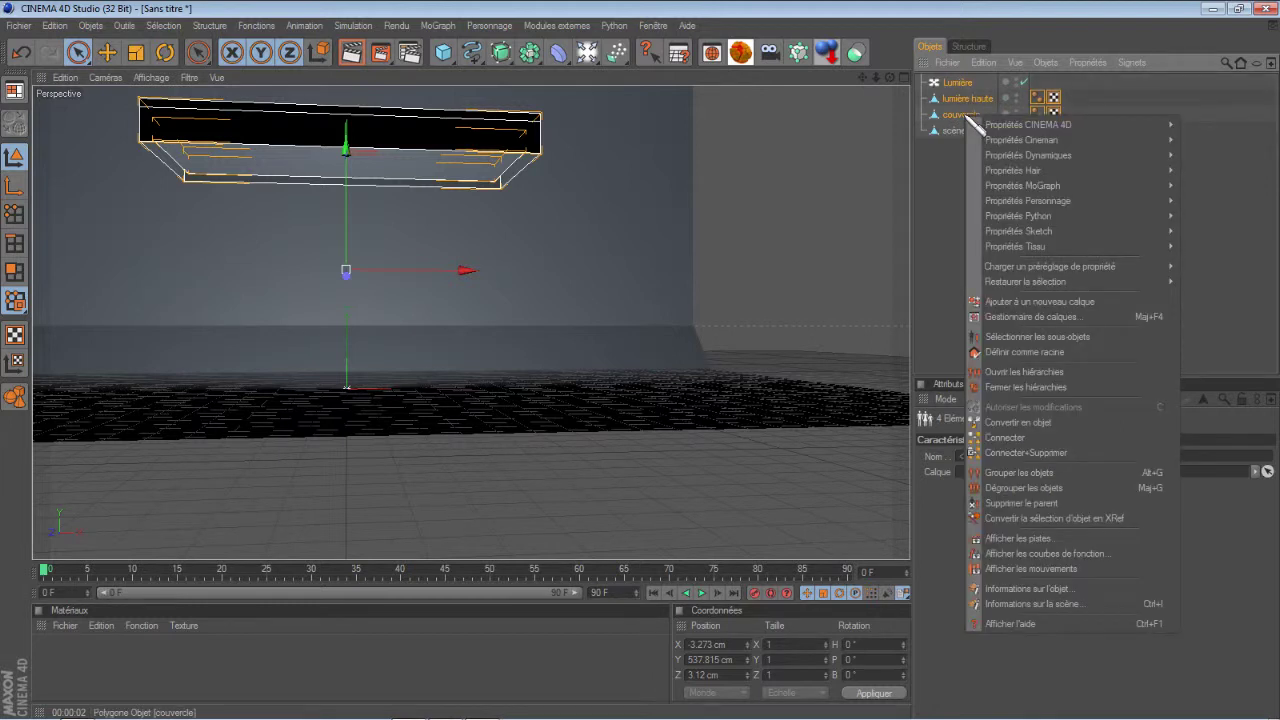
{"action": "left_click", "coordinate": [1036, 473]}
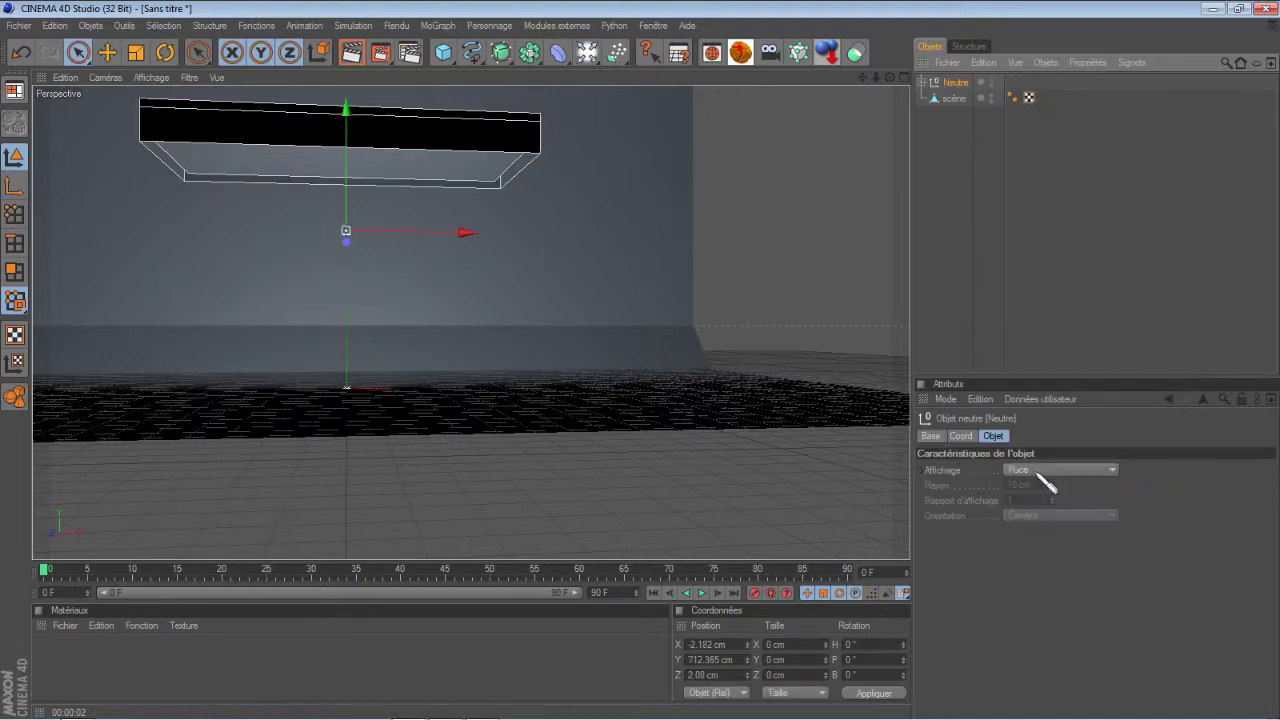
{"action": "double_click", "coordinate": [963, 82]}
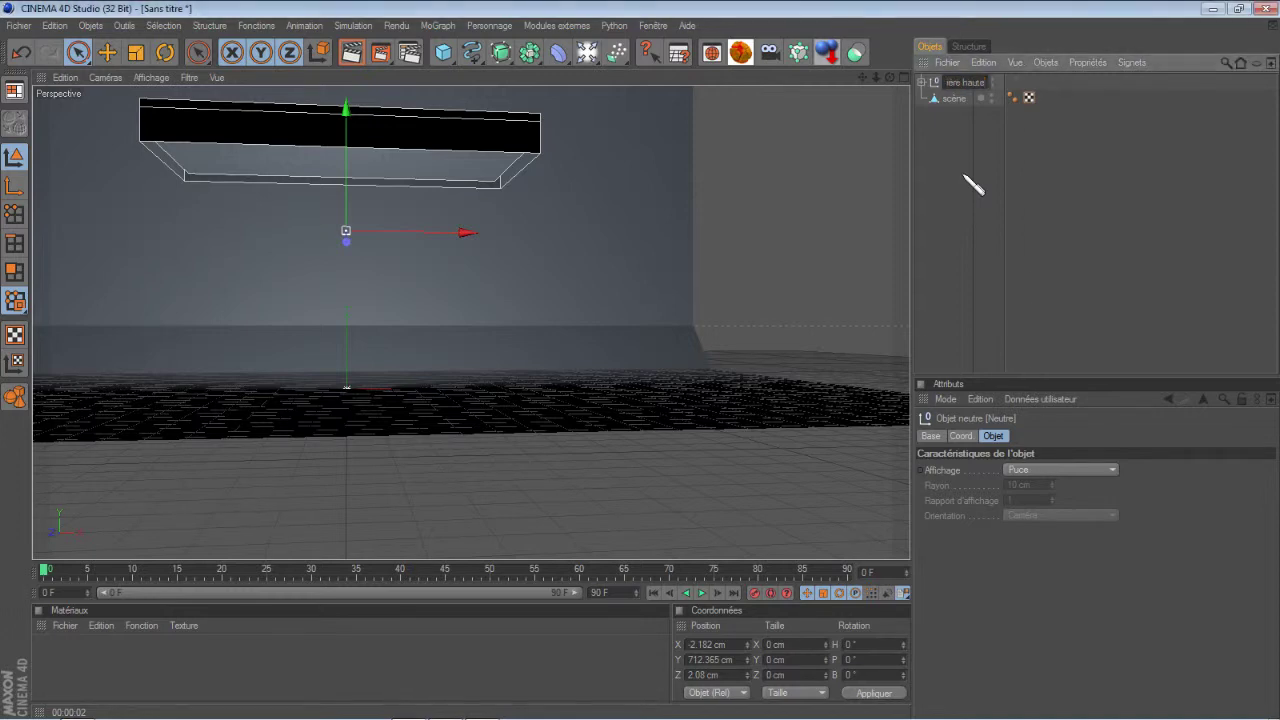
{"action": "key", "text": "Return"}
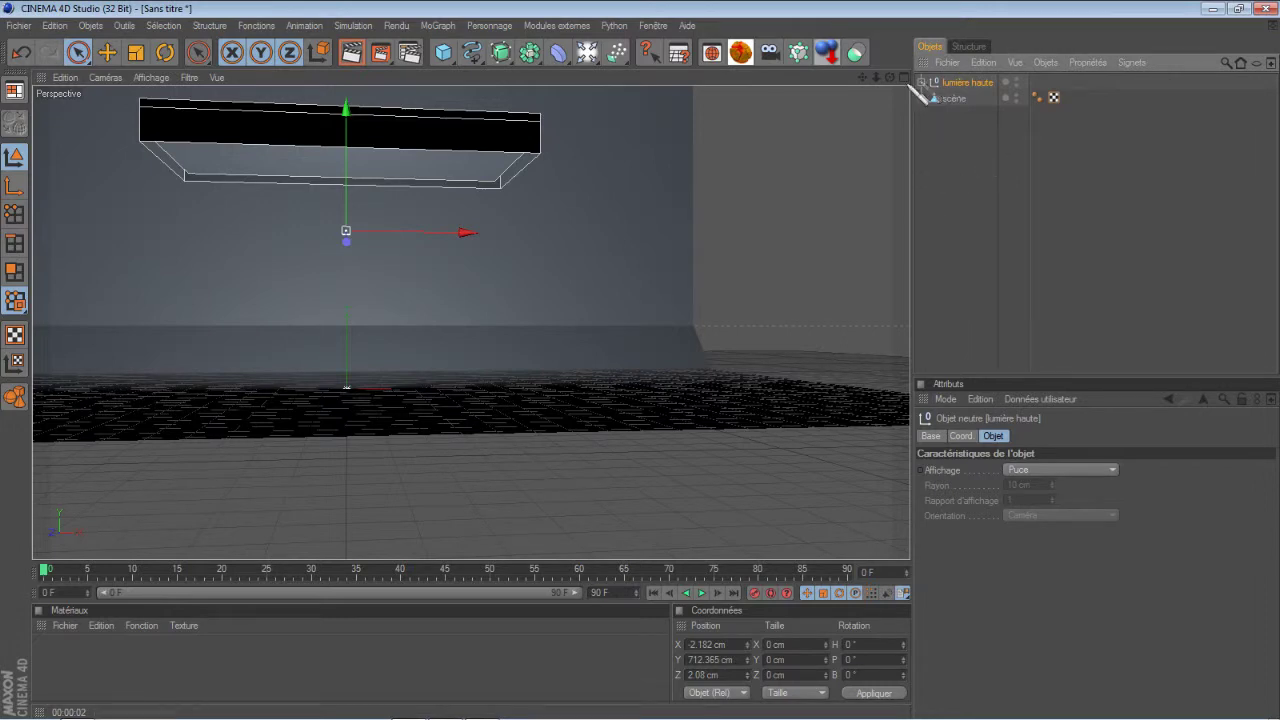
Step: Move the lumière haute group up to Y 2568 cm and toward the wall at Z 795 cm
{"action": "mouse_move", "coordinate": [652, 366]}
{"action": "left_mouse_down", "text": "alt"}
{"action": "mouse_move", "coordinate": [640, 370]}
{"action": "mouse_move", "coordinate": [651, 371]}
{"action": "left_mouse_up", "text": "alt"}
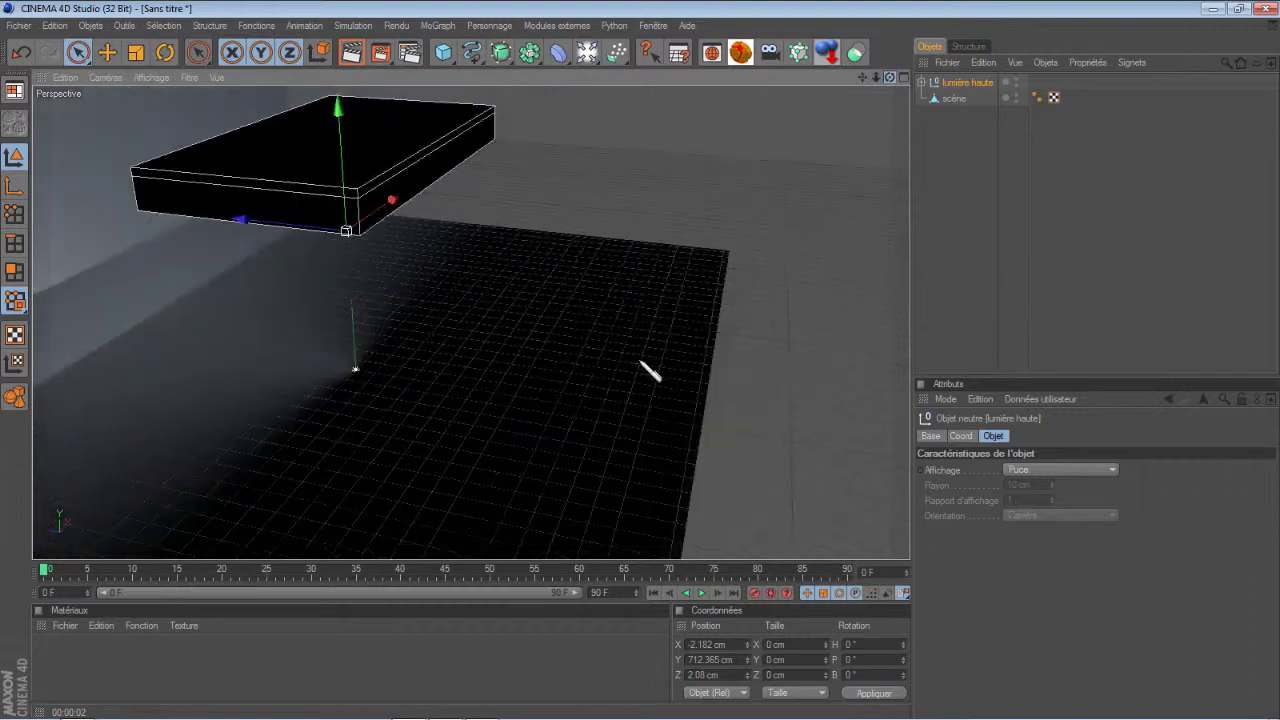
{"action": "scroll", "coordinate": [800, 251], "scroll_direction": "down", "scroll_amount": 3}
{"action": "scroll", "coordinate": [797, 256], "scroll_direction": "down", "scroll_amount": 3}
{"action": "scroll", "coordinate": [797, 256], "scroll_direction": "down", "scroll_amount": 2}
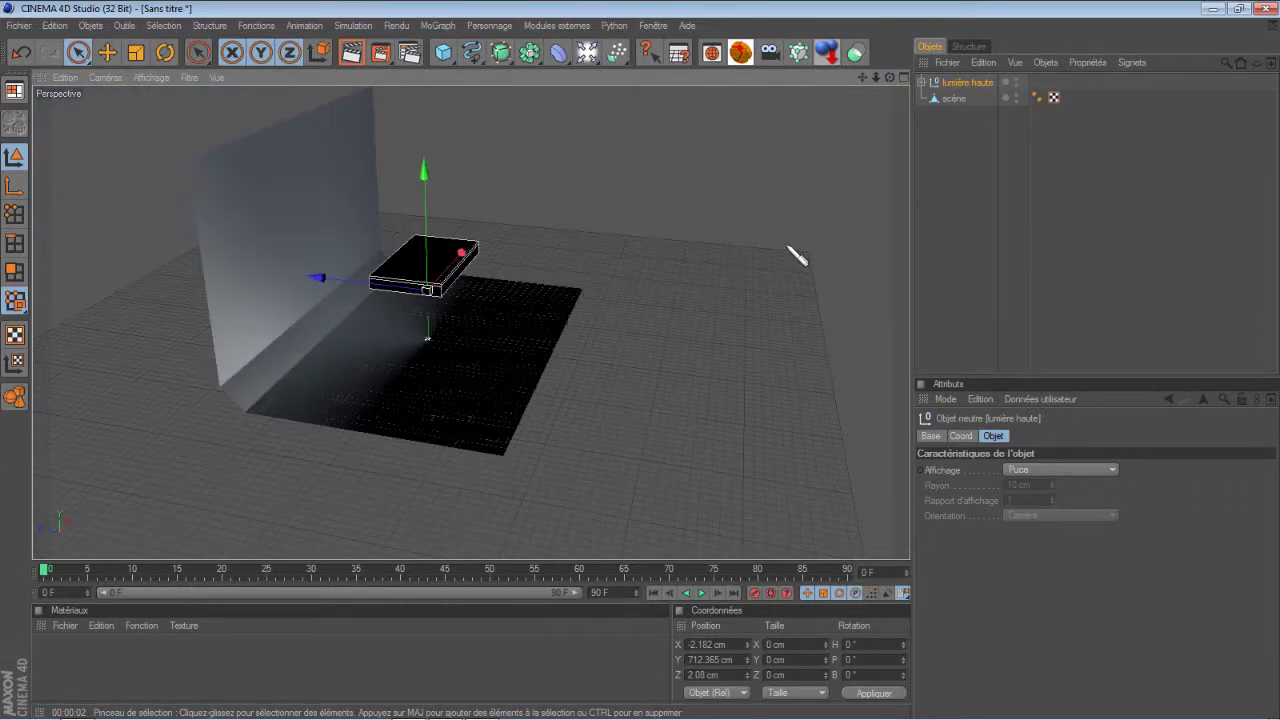
{"action": "left_click_drag", "start_coordinate": [424, 208], "coordinate": [650, 370]}
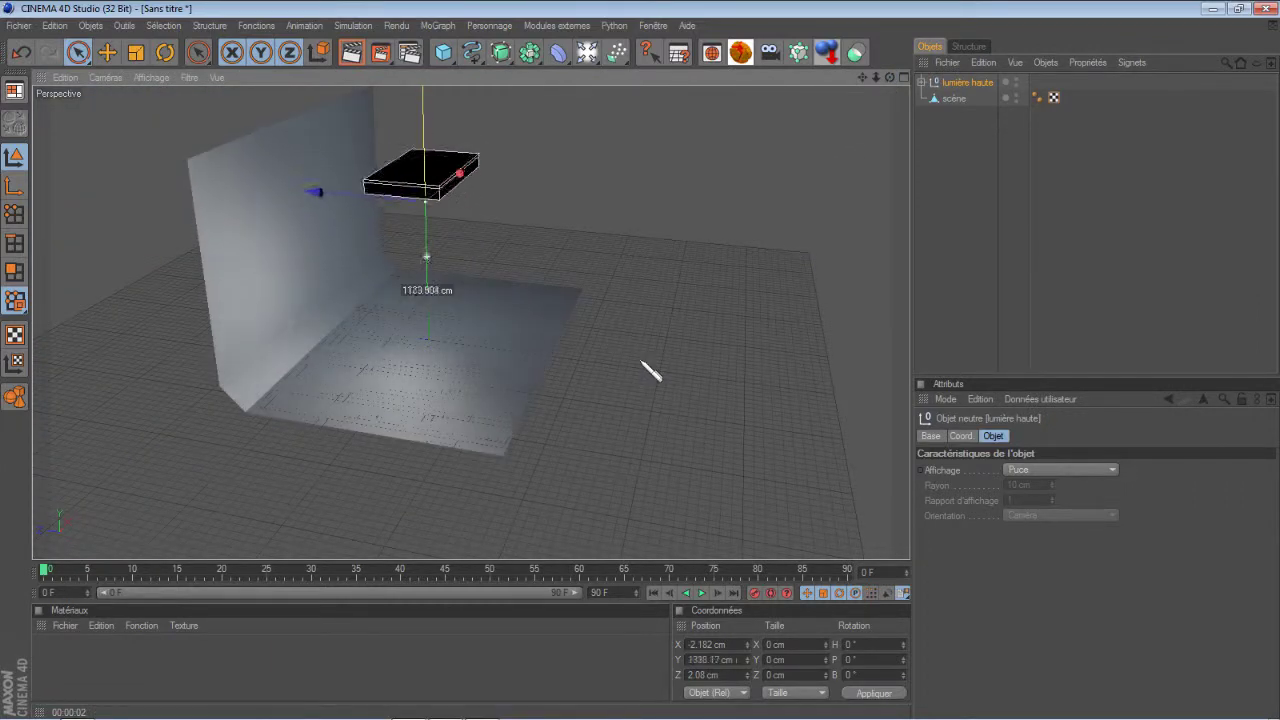
{"action": "left_click_drag", "start_coordinate": [397, 165], "coordinate": [650, 370]}
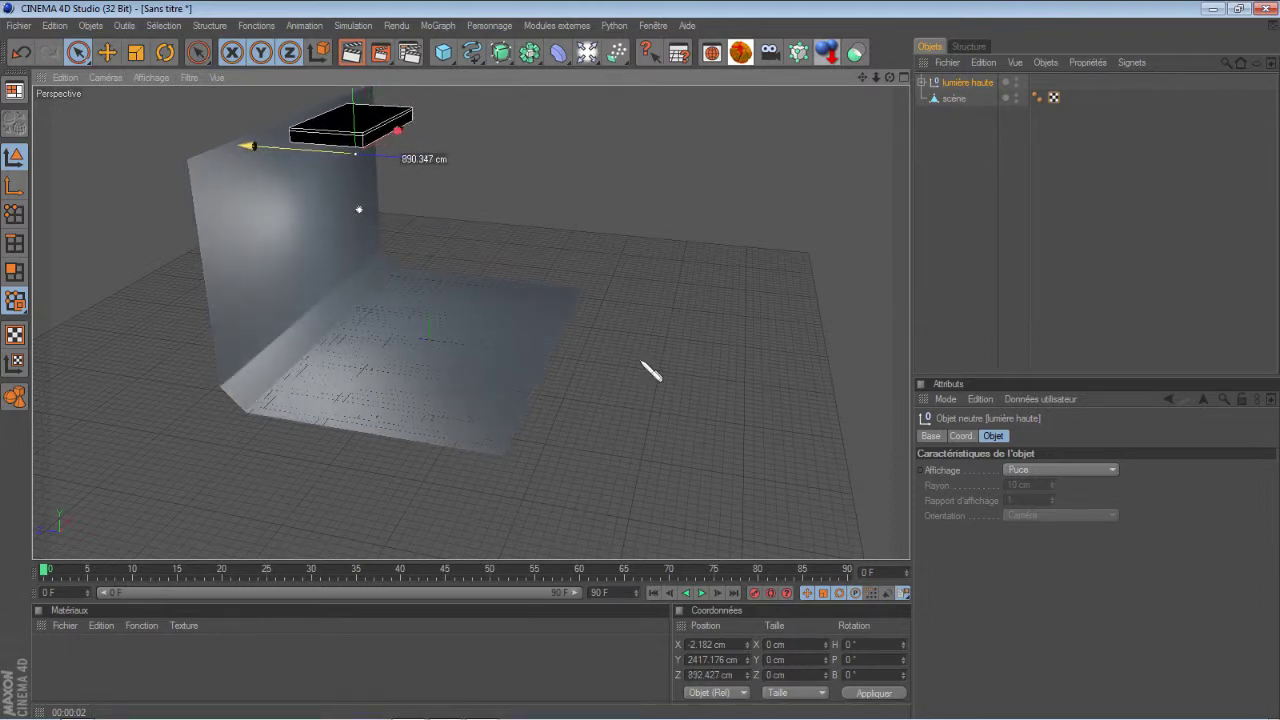
{"action": "left_click_drag", "start_coordinate": [400, 163], "coordinate": [357, 127]}
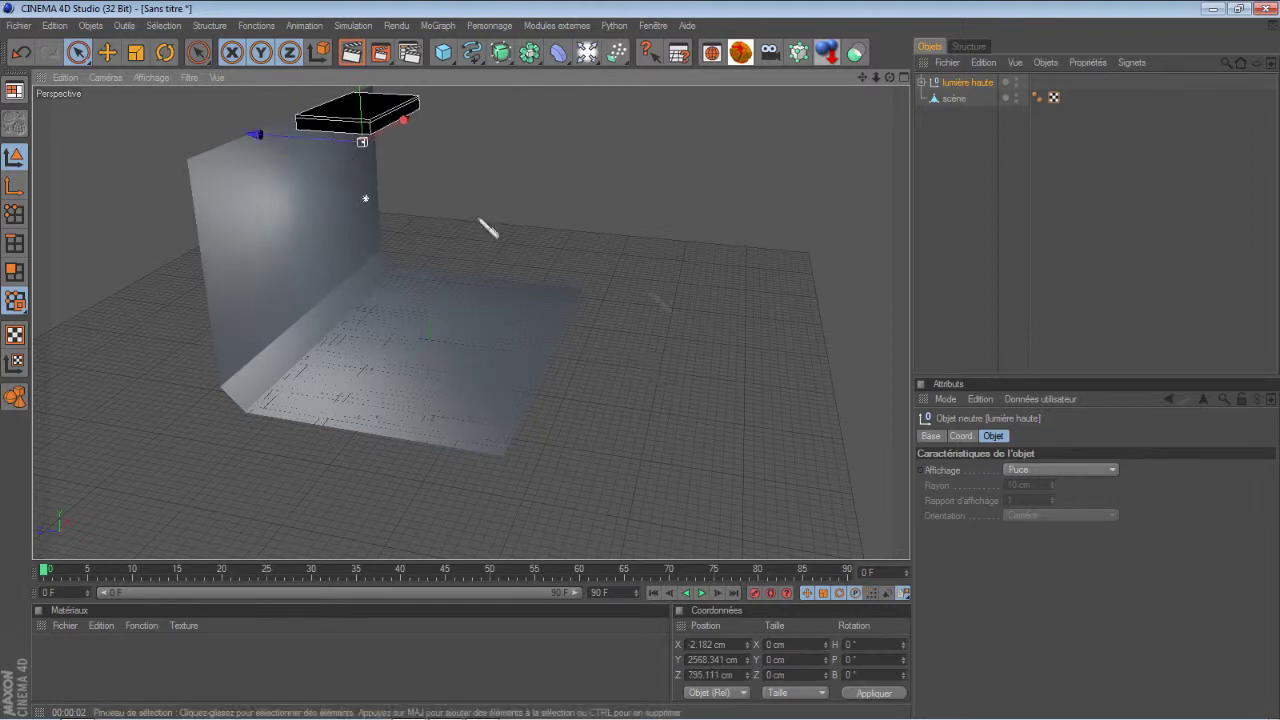
Step: Reframe the view to face the cyclorama wall and floor front-on
{"action": "left_click_drag", "start_coordinate": [889, 77], "coordinate": [651, 371]}
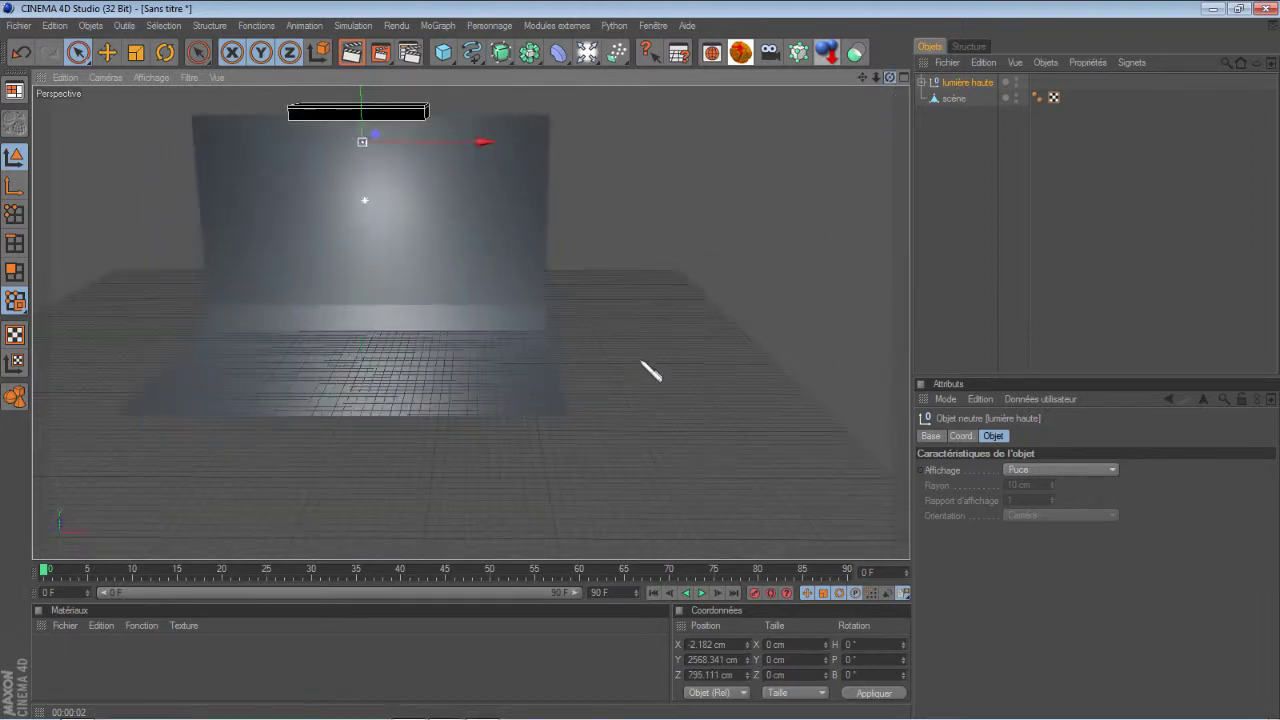
{"action": "left_click_drag", "start_coordinate": [874, 86], "coordinate": [663, 371]}
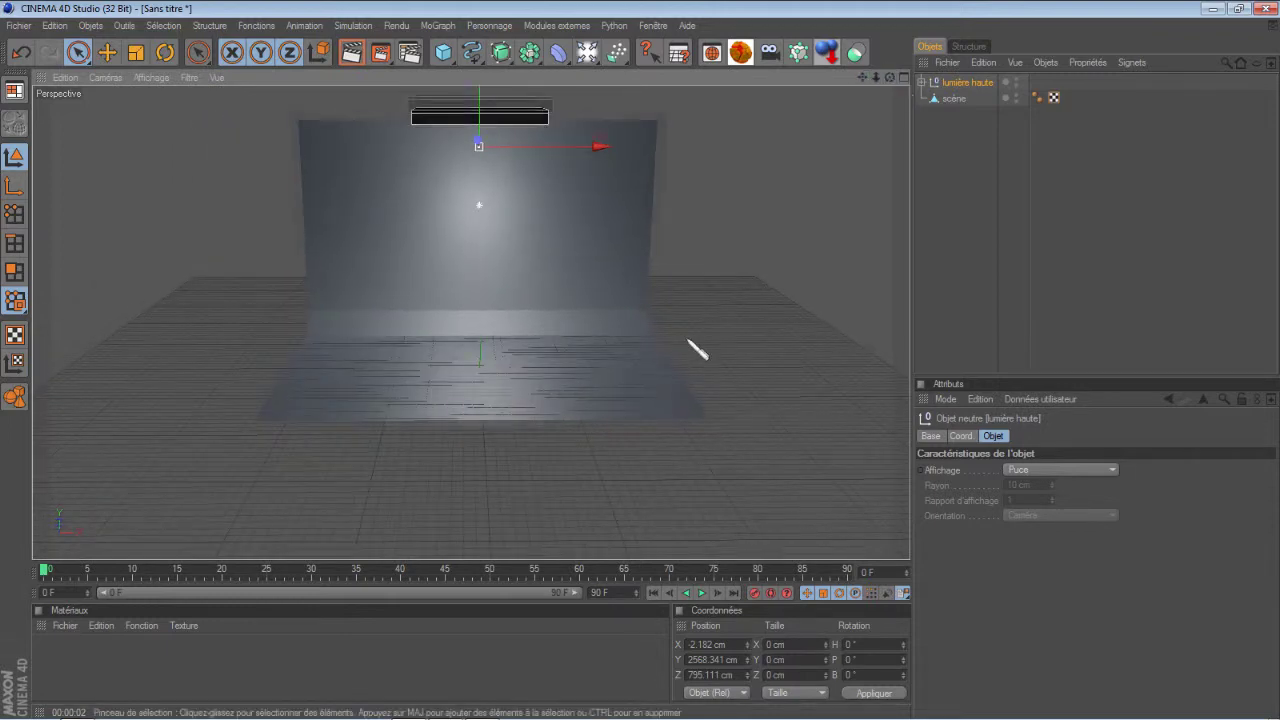
{"action": "scroll", "coordinate": [694, 351], "scroll_direction": "up", "scroll_amount": 3}
{"action": "scroll", "coordinate": [700, 349], "scroll_direction": "up", "scroll_amount": 3}
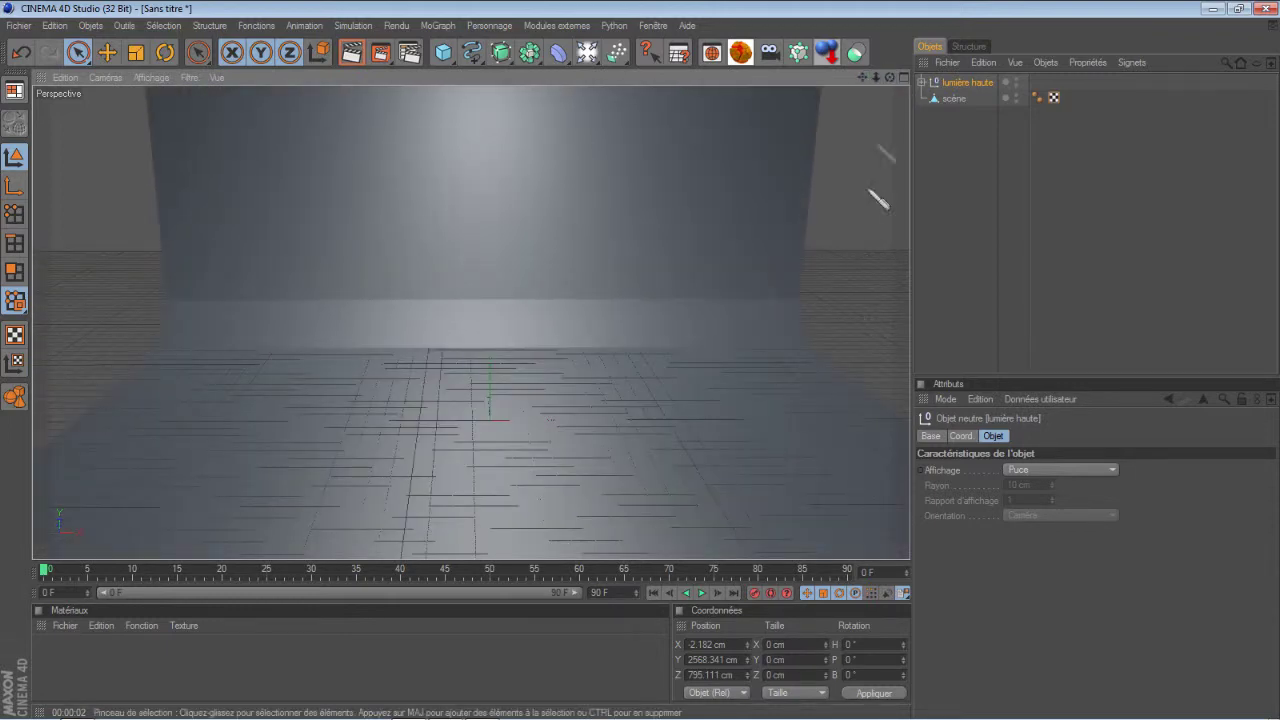
{"action": "left_click_drag", "start_coordinate": [874, 80], "coordinate": [650, 372]}
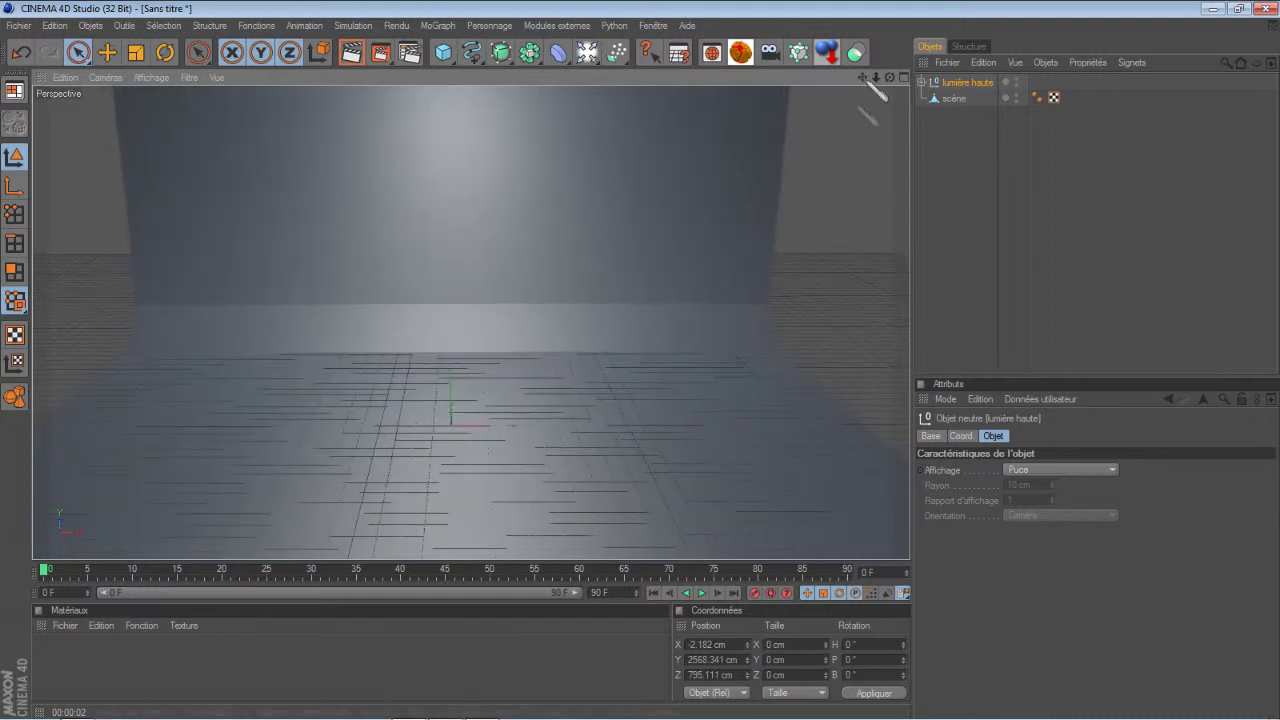
{"action": "left_click_drag", "start_coordinate": [878, 79], "coordinate": [845, 157]}
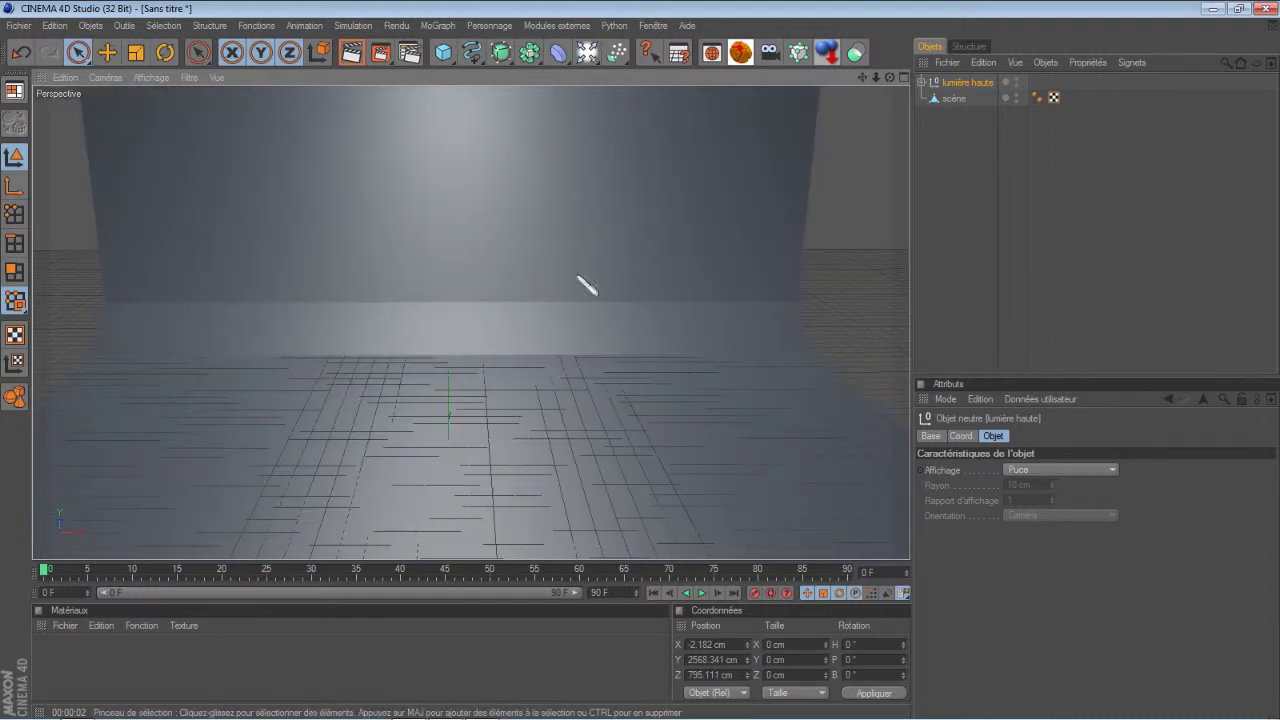
Step: Add a test sphere of about 387 cm radius and preview-render it in the studio
{"action": "left_click", "coordinate": [445, 53]}
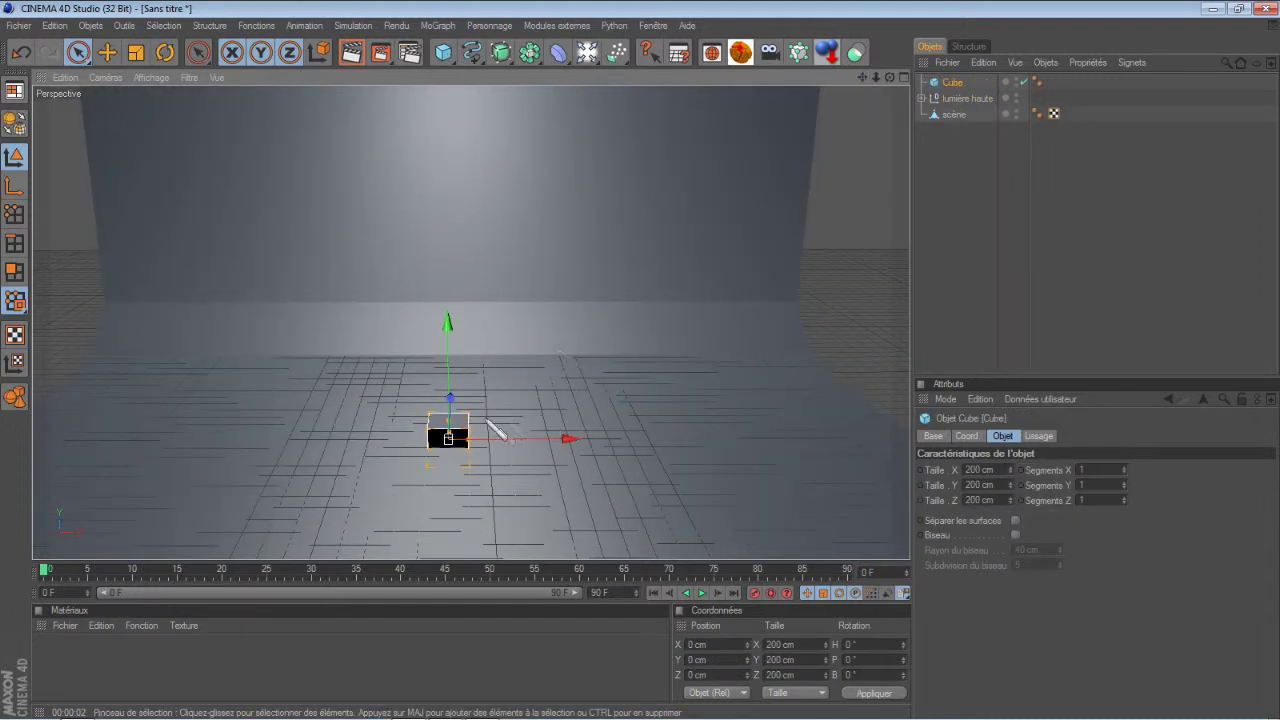
{"action": "left_click", "coordinate": [22, 54]}
{"action": "mouse_move", "coordinate": [445, 53]}
{"action": "left_mouse_down"}
{"action": "mouse_move", "coordinate": [565, 105]}
{"action": "mouse_move", "coordinate": [584, 68]}
{"action": "left_mouse_up"}
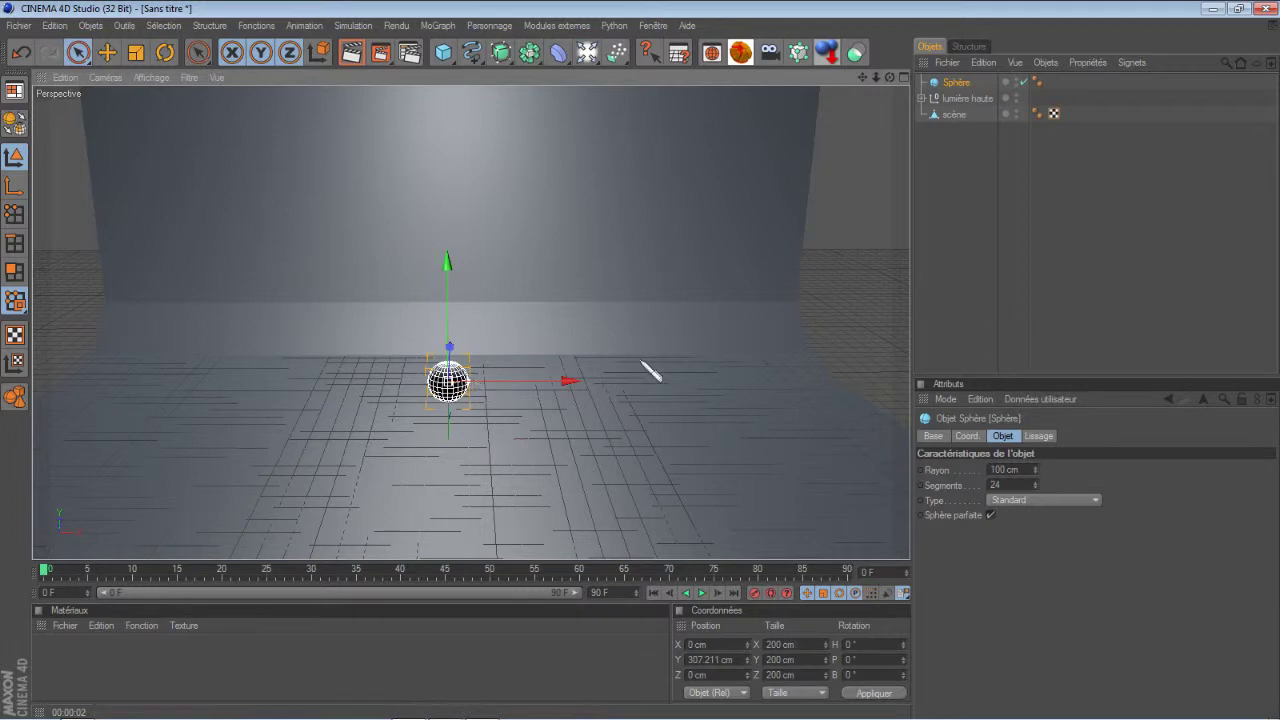
{"action": "left_click_drag", "start_coordinate": [643, 364], "coordinate": [643, 364]}
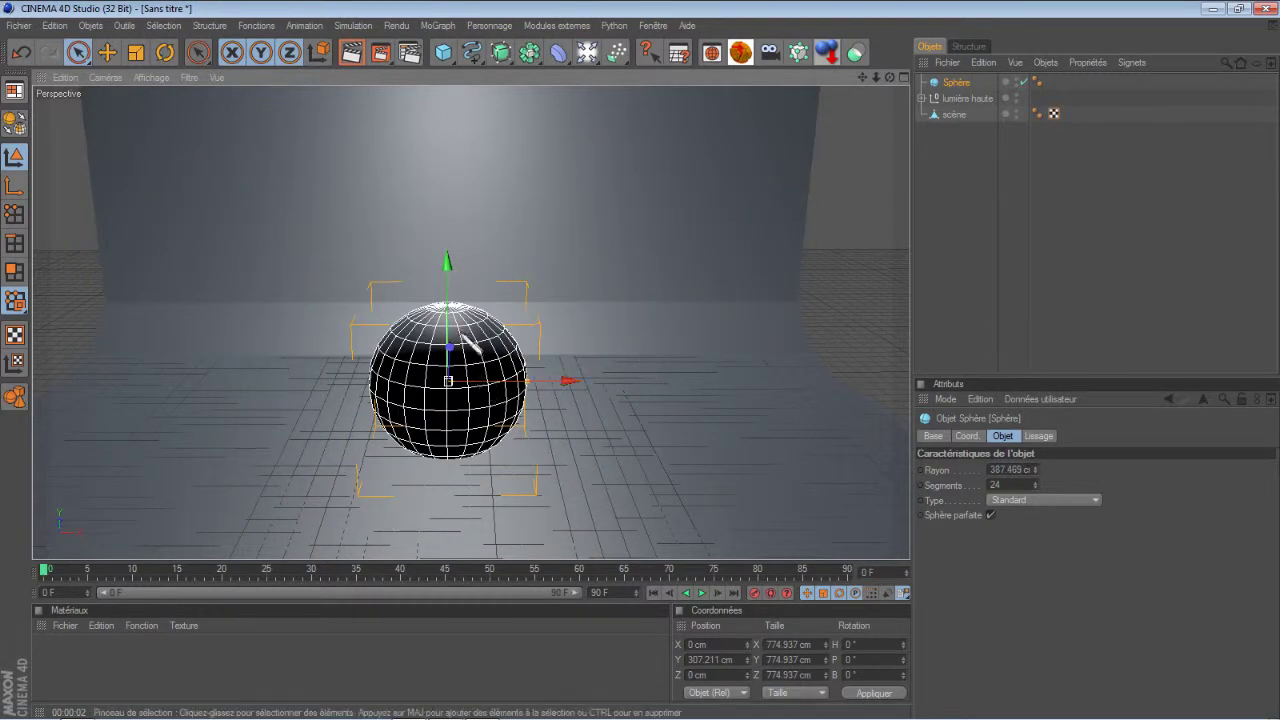
{"action": "left_click", "coordinate": [351, 52]}
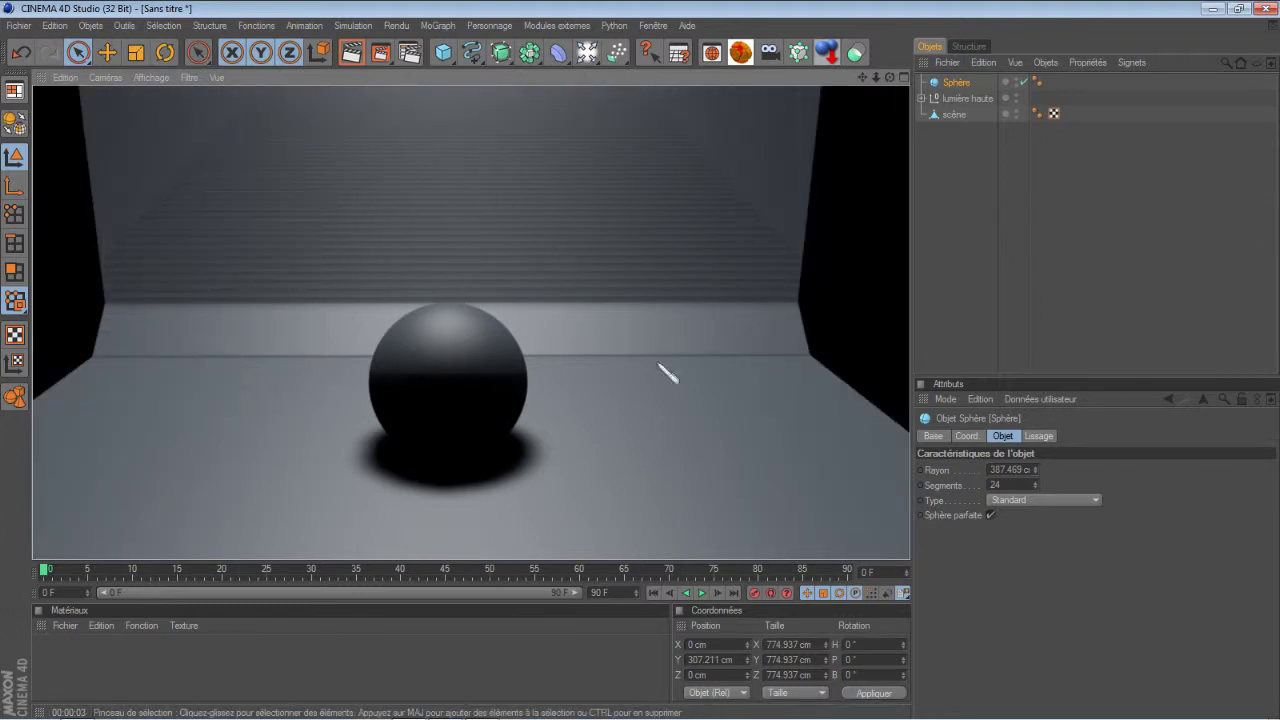
{"action": "left_click", "coordinate": [975, 290]}
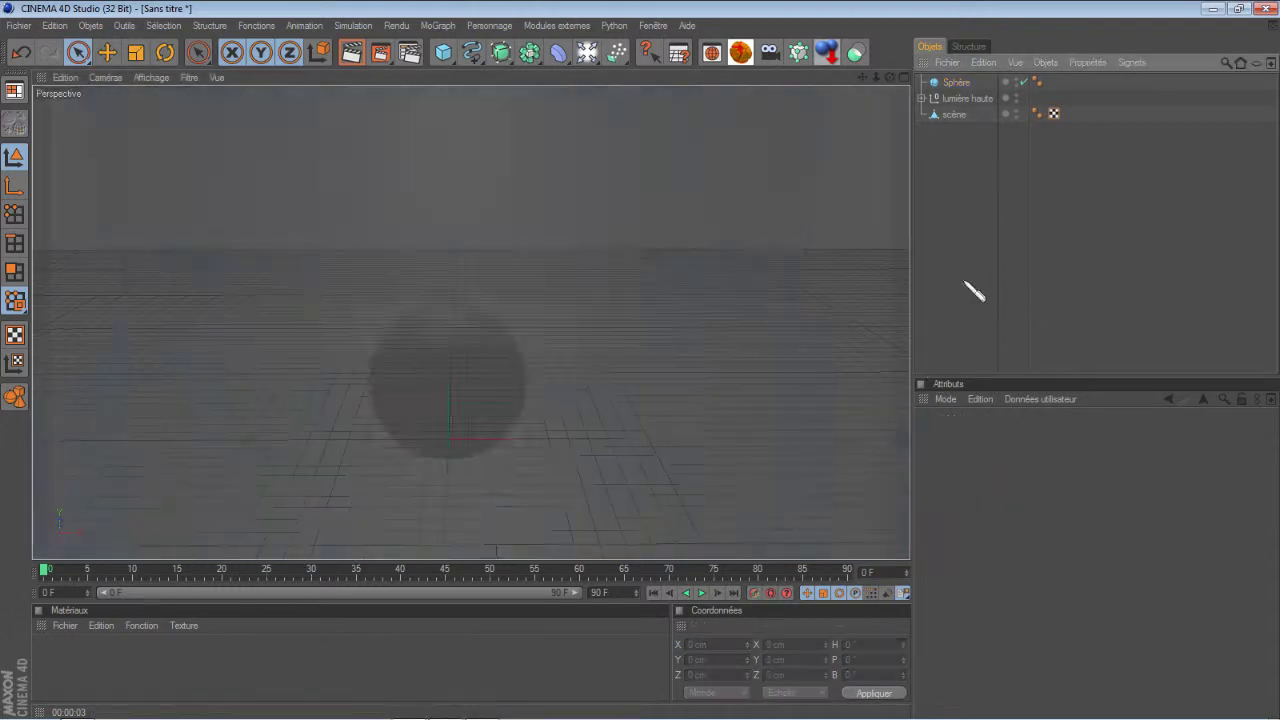
Step: Delete the Sphère object from the scene
{"action": "left_click", "coordinate": [958, 82]}
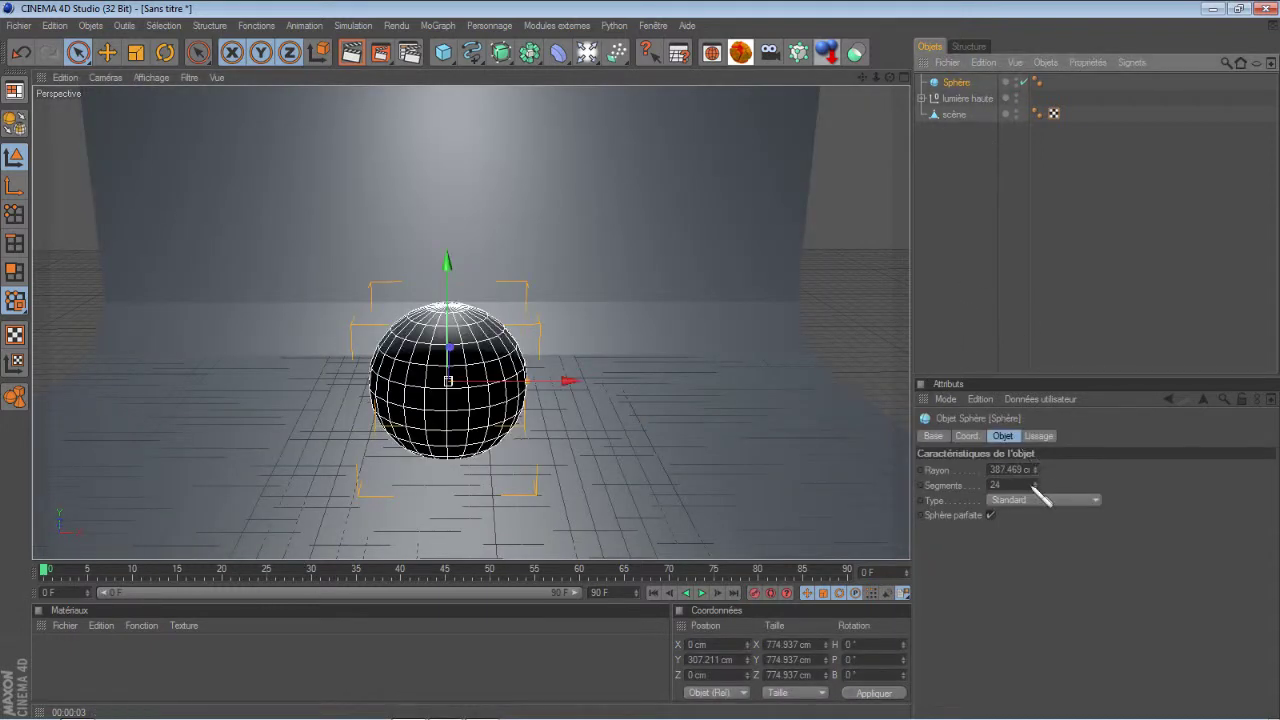
{"action": "key", "text": "Delete"}
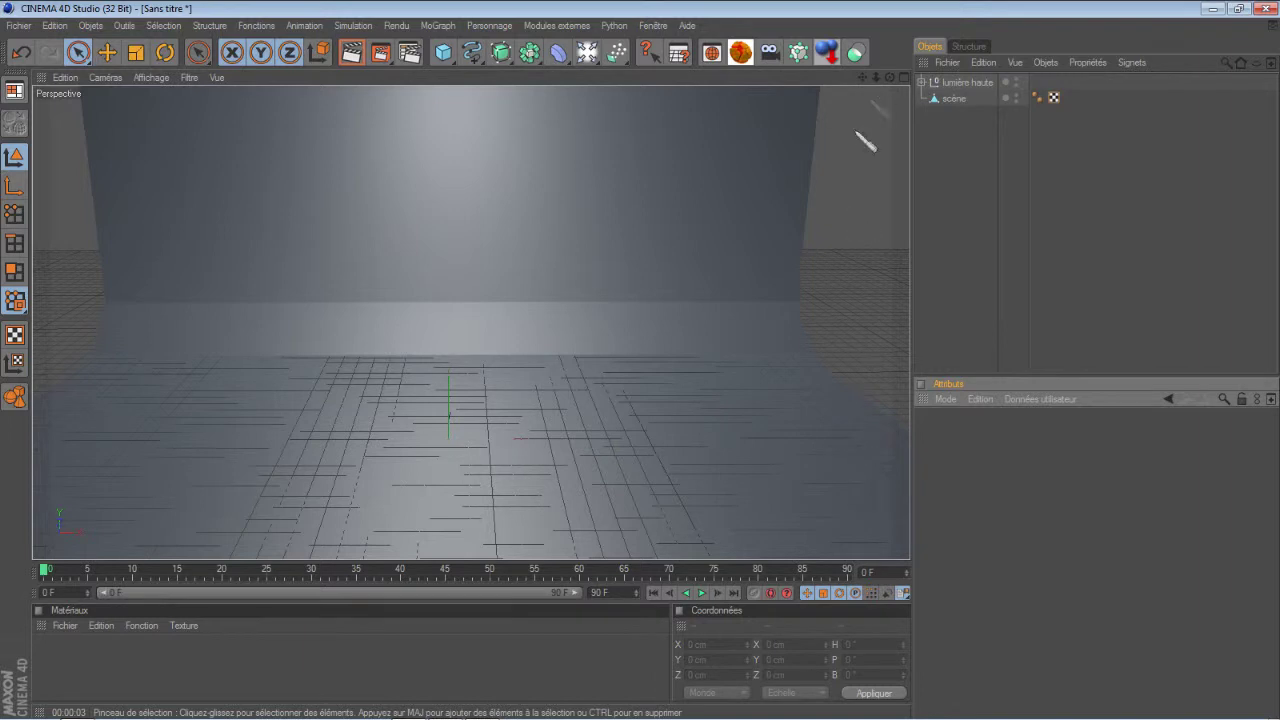
{"action": "left_click", "coordinate": [651, 369]}
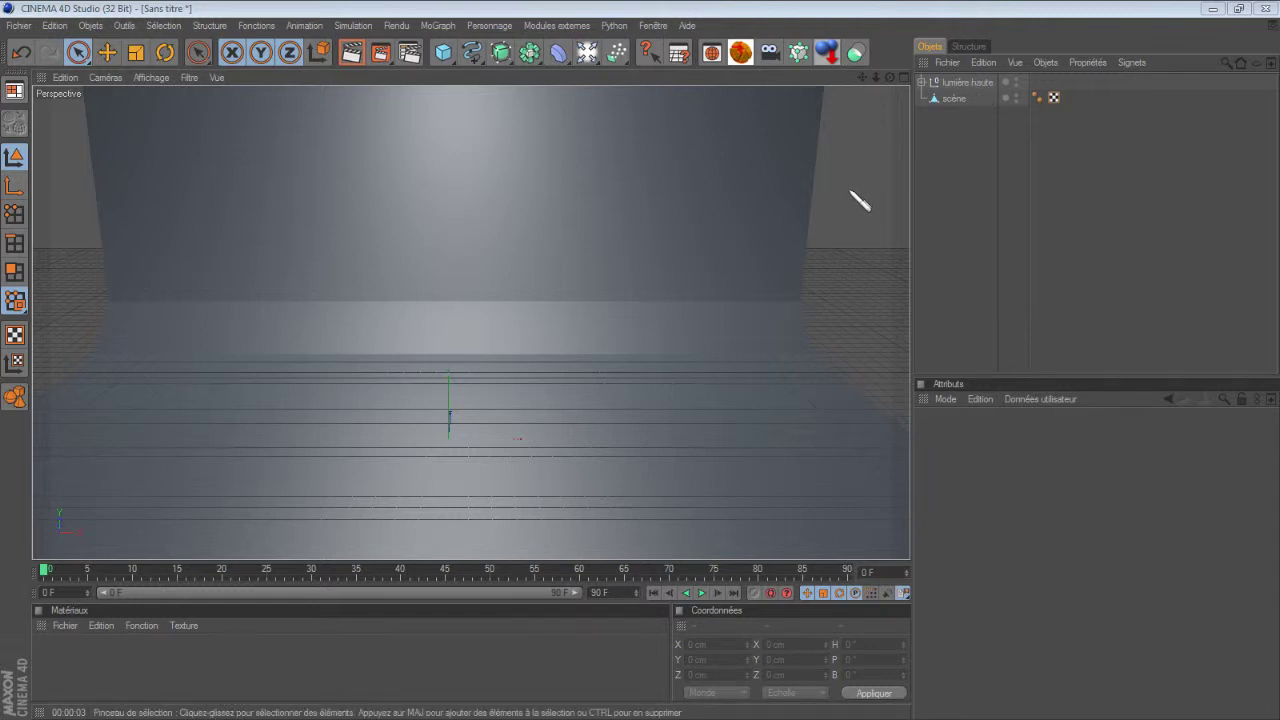
{"action": "scroll", "coordinate": [860, 202], "scroll_direction": "down", "scroll_amount": 2}
{"action": "scroll", "coordinate": [860, 202], "scroll_direction": "down", "scroll_amount": 3}
{"action": "scroll", "coordinate": [861, 203], "scroll_direction": "down", "scroll_amount": 3}
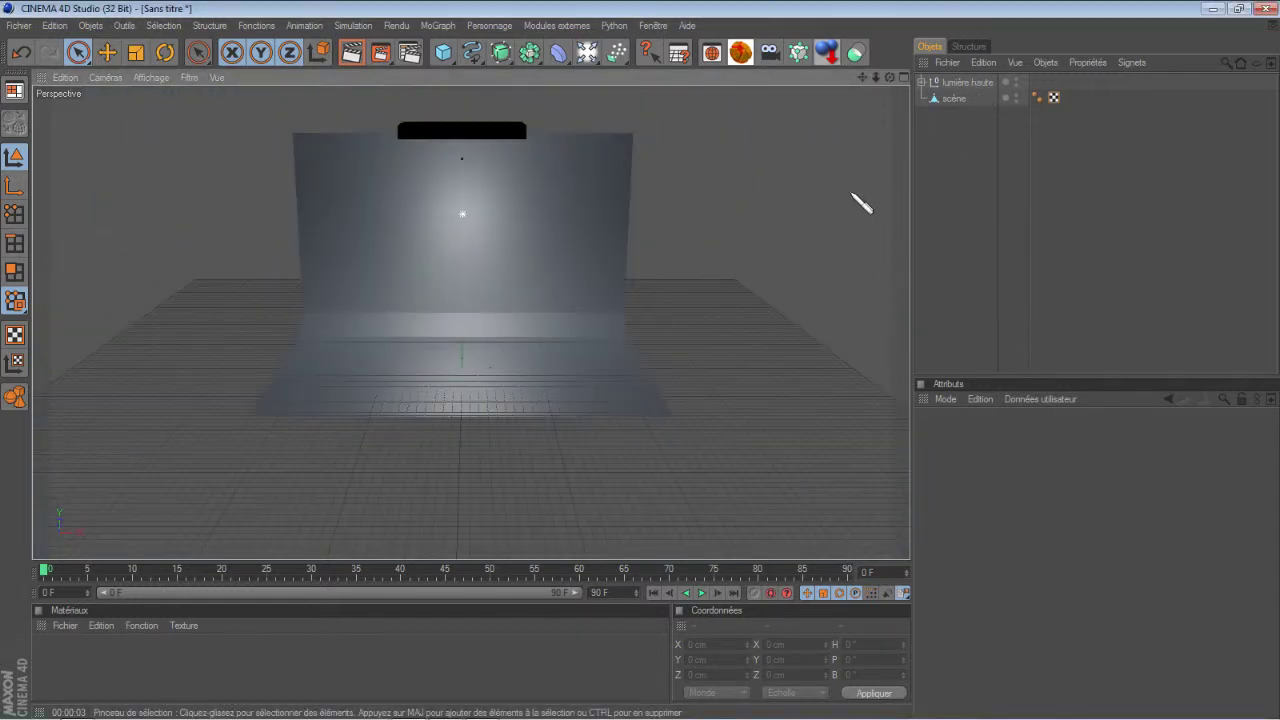
{"action": "left_click", "coordinate": [972, 84]}
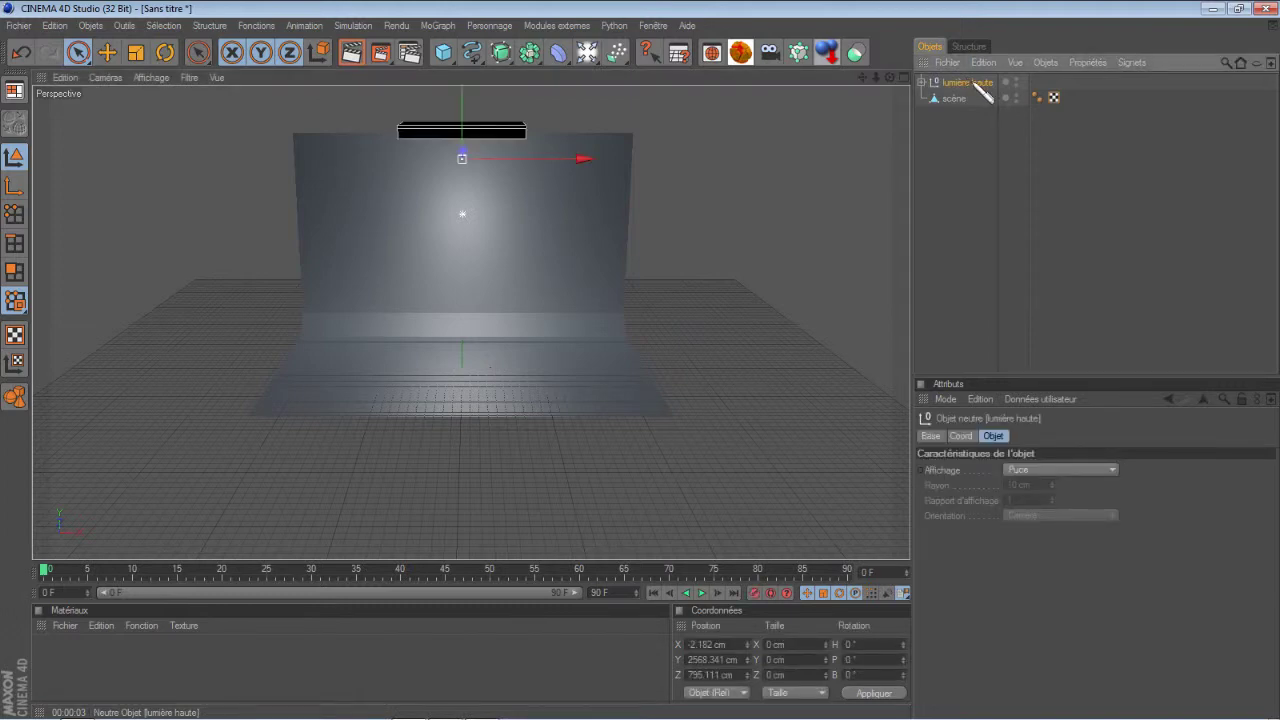
Step: Duplicate lumière haute as 'lumière droite' and move it to X 2767.5 cm, Y 291.9 cm
{"action": "left_click_drag", "start_coordinate": [983, 98], "coordinate": [984, 102], "text": "ctrl"}
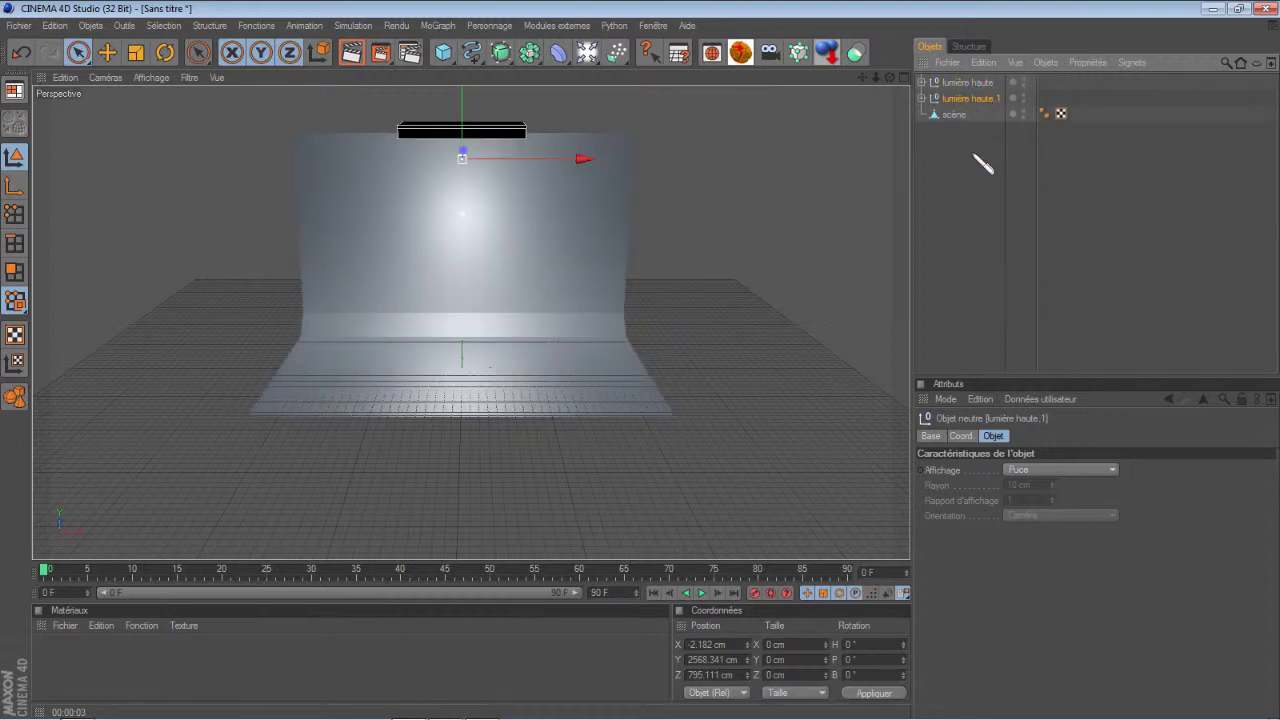
{"action": "double_click", "coordinate": [985, 100]}
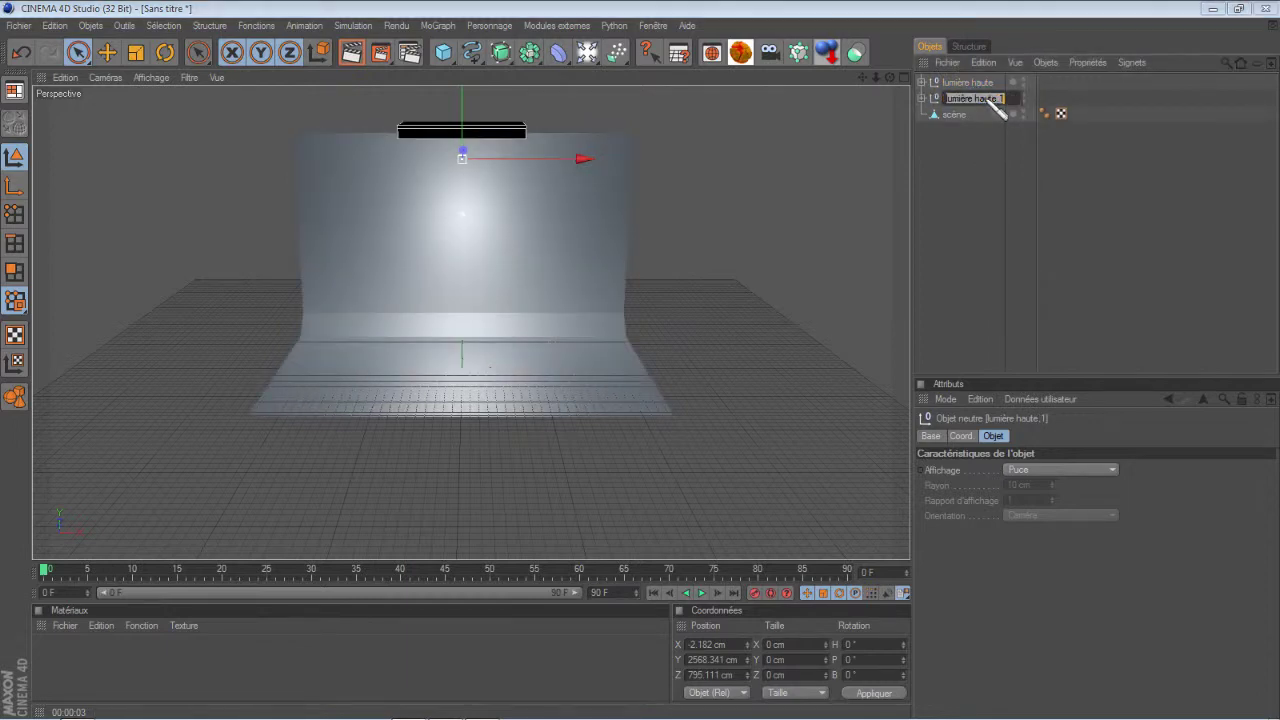
{"action": "left_click", "coordinate": [976, 100]}
{"action": "type", "text": "droi"}
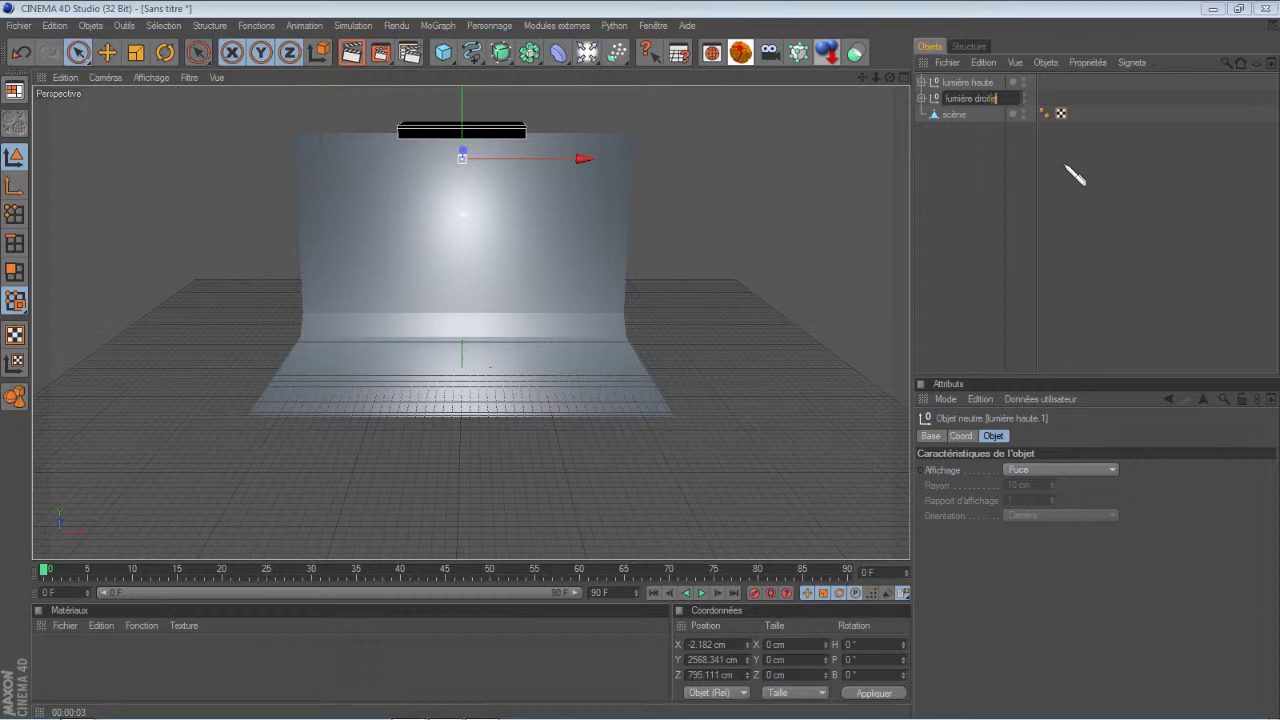
{"action": "key", "text": "Return"}
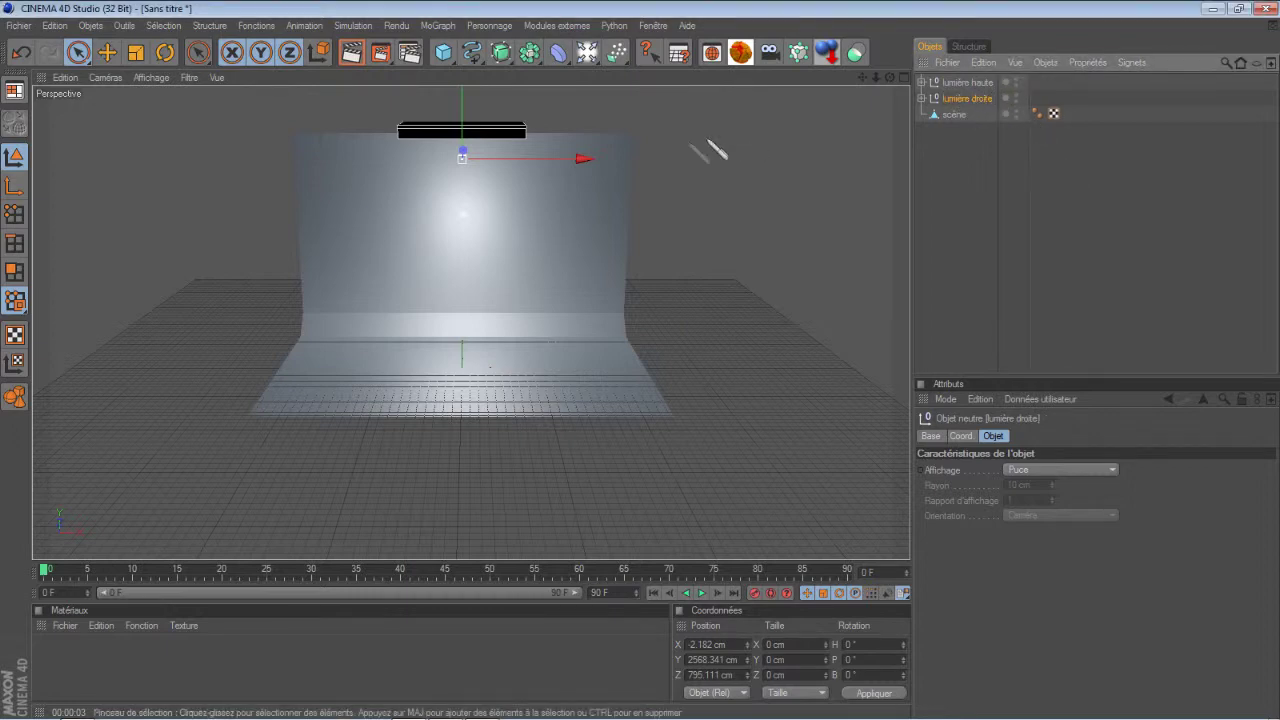
{"action": "left_click_drag", "start_coordinate": [584, 159], "coordinate": [648, 368]}
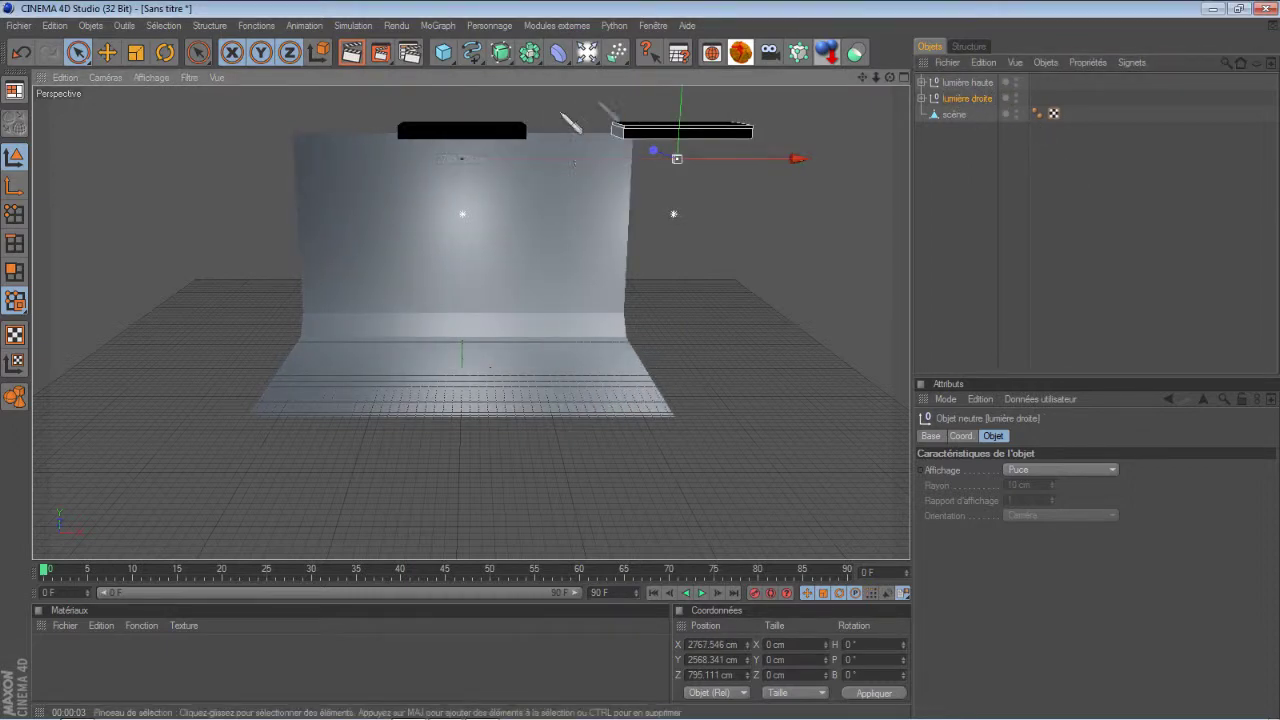
{"action": "left_click_drag", "start_coordinate": [680, 101], "coordinate": [651, 372]}
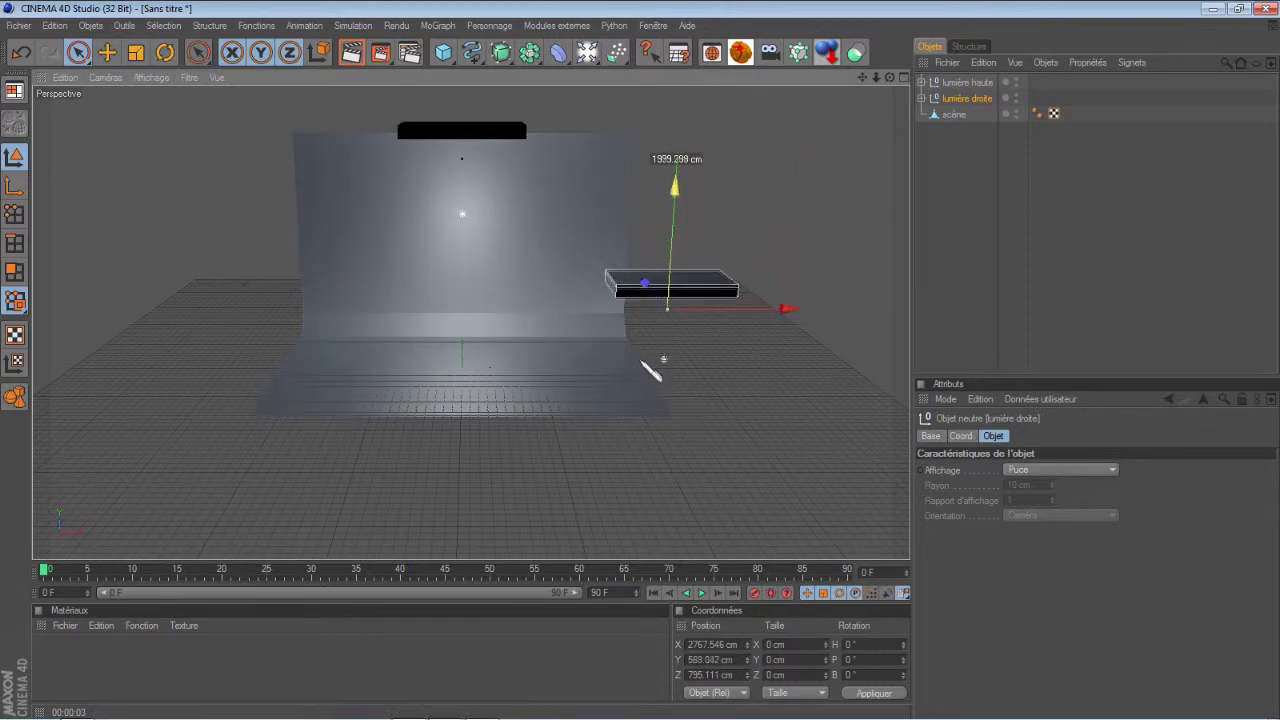
Step: Rotate lumière droite on its heading and pitch until it stands roughly upright
{"action": "left_click", "coordinate": [166, 52]}
{"action": "left_click_drag", "start_coordinate": [735, 352], "coordinate": [722, 356]}
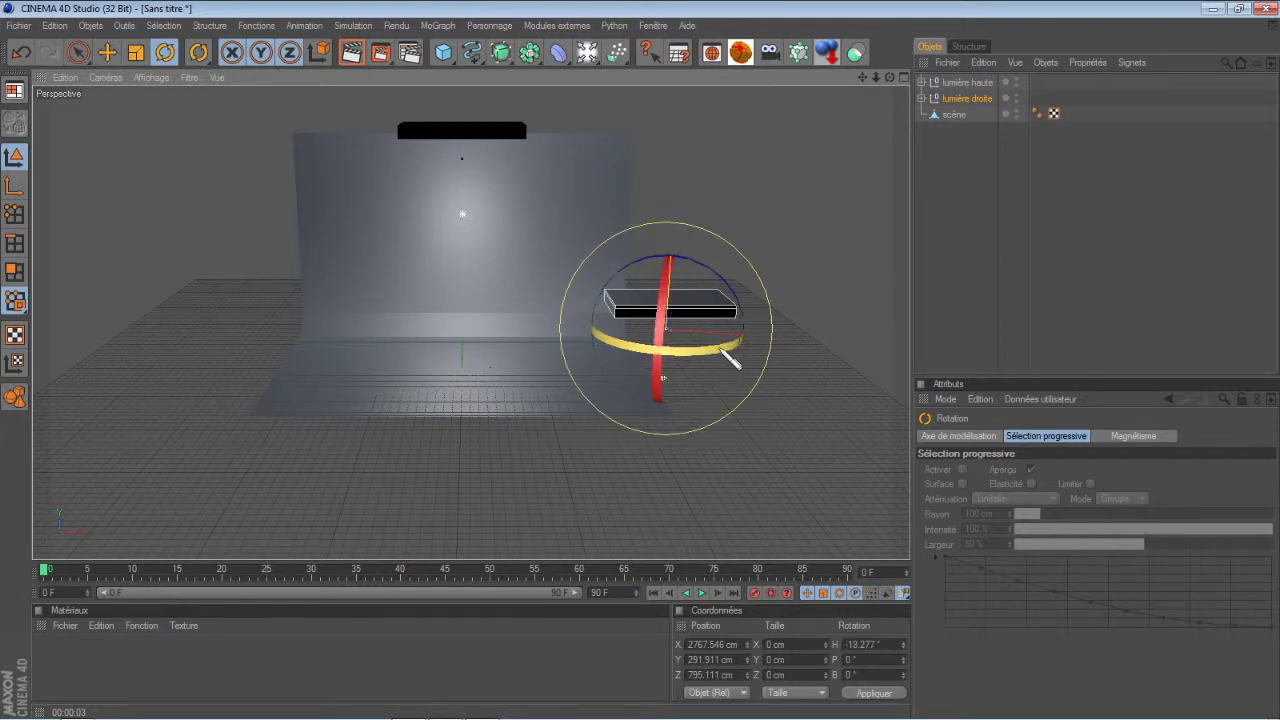
{"action": "left_click_drag", "start_coordinate": [722, 345], "coordinate": [631, 343]}
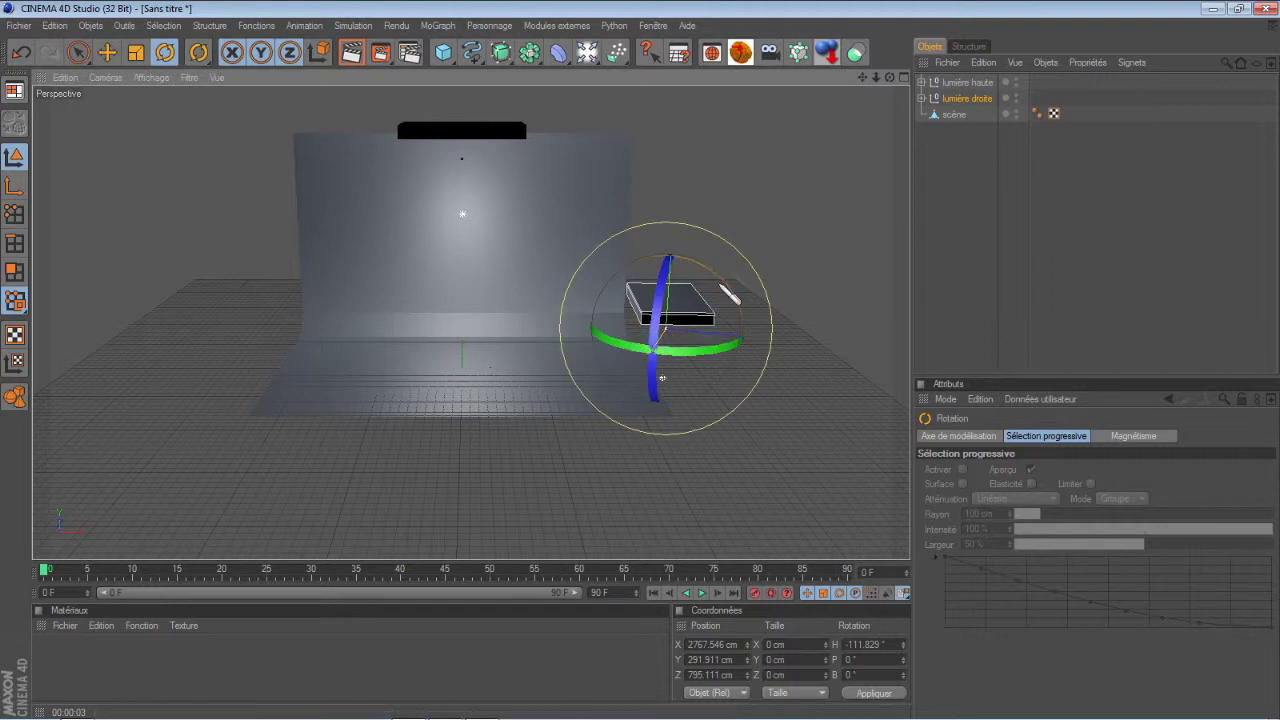
{"action": "left_click_drag", "start_coordinate": [734, 286], "coordinate": [757, 380]}
{"action": "left_click_drag", "start_coordinate": [643, 322], "coordinate": [703, 333]}
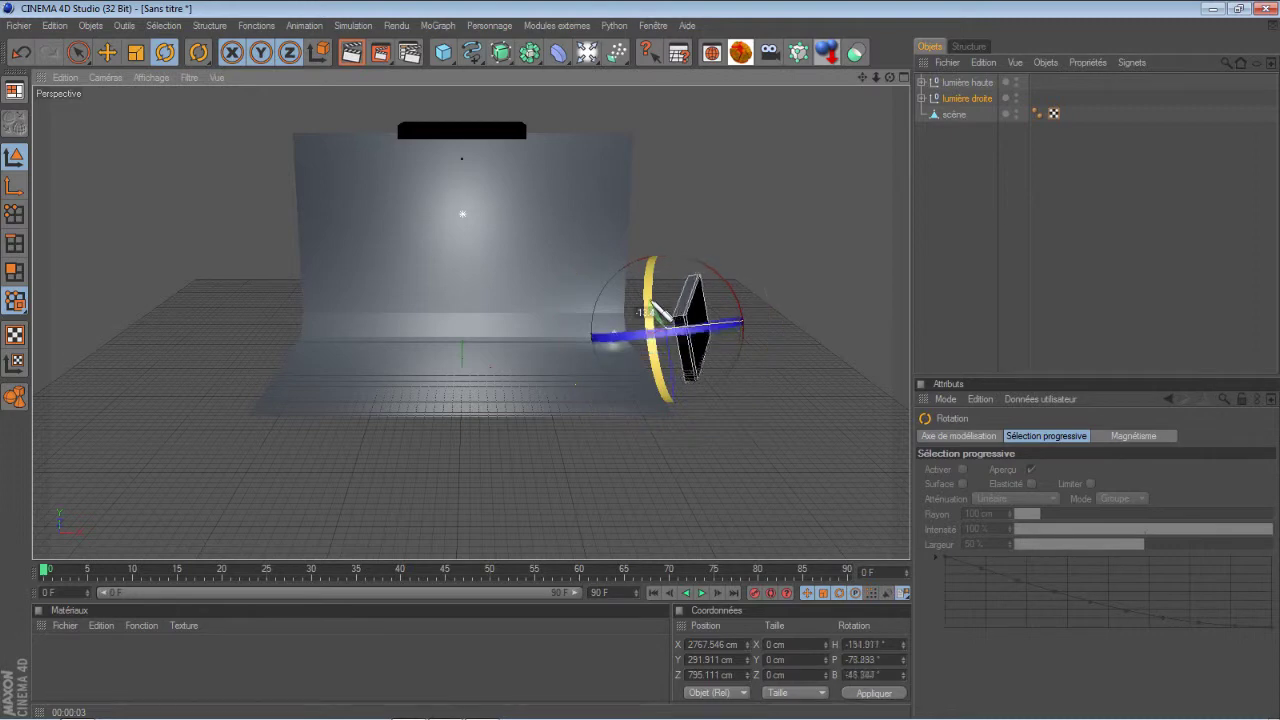
{"action": "mouse_move", "coordinate": [703, 333]}
{"action": "left_mouse_down"}
{"action": "mouse_move", "coordinate": [678, 304]}
{"action": "mouse_move", "coordinate": [690, 310]}
{"action": "left_mouse_up"}
Step: Slide the light along X and re-rotate it in Object Axis mode to stand upright
{"action": "key", "text": "space"}
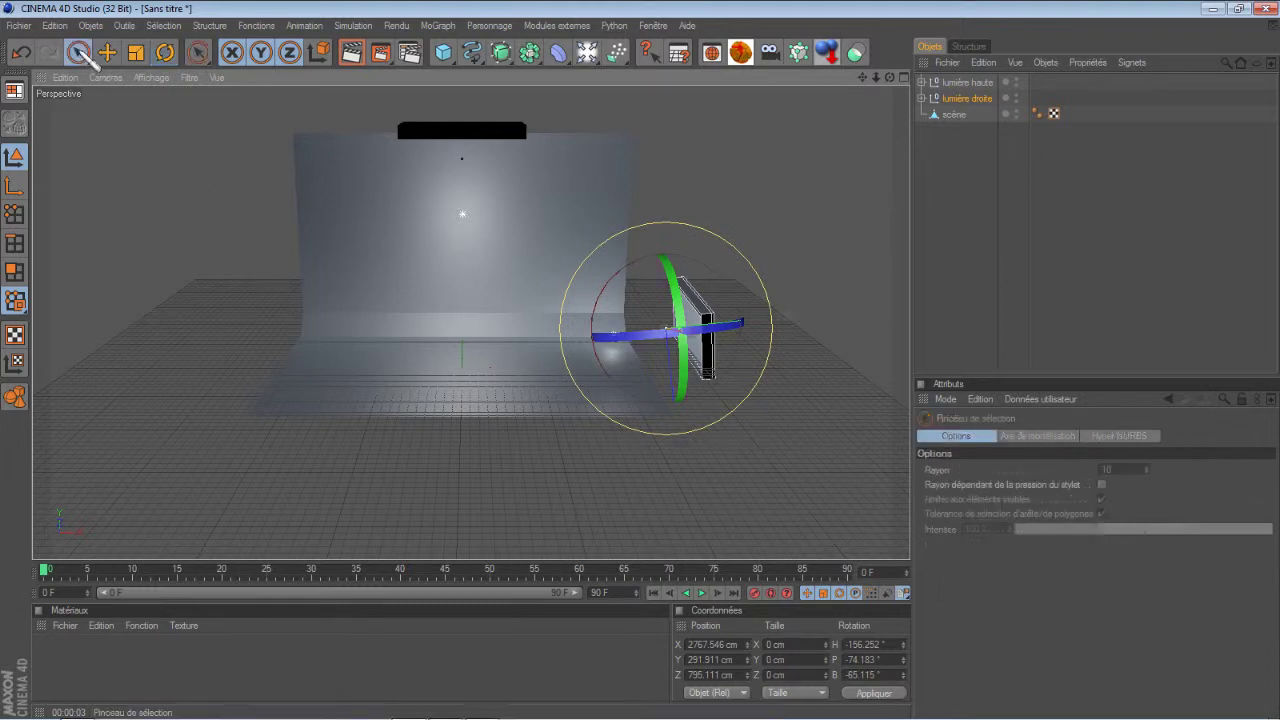
{"action": "left_click_drag", "start_coordinate": [870, 82], "coordinate": [857, 143]}
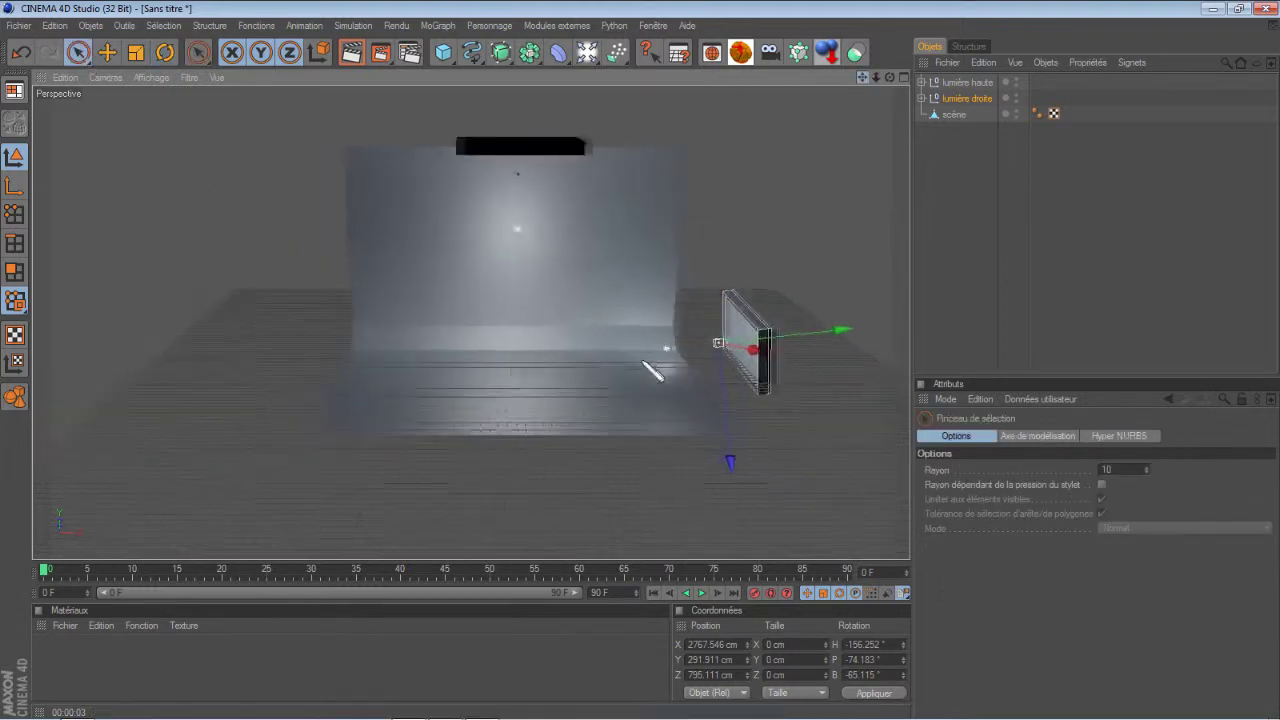
{"action": "left_click_drag", "start_coordinate": [848, 334], "coordinate": [647, 366]}
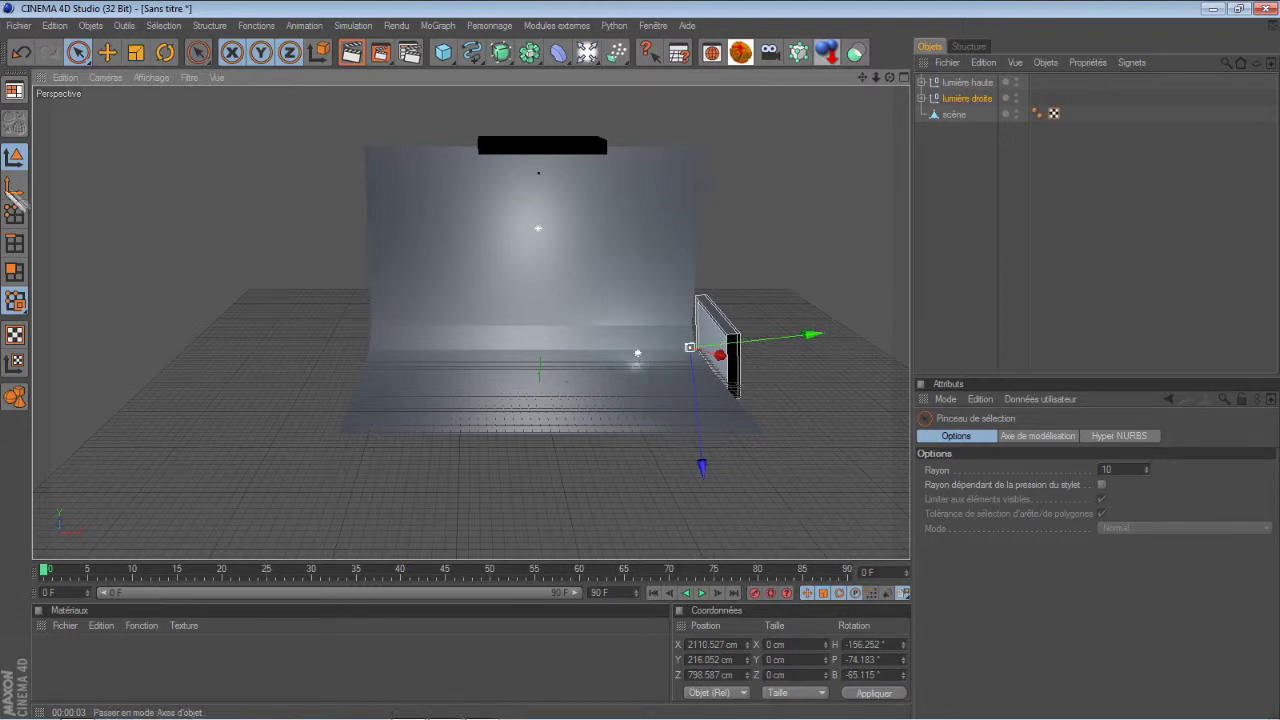
{"action": "left_click", "coordinate": [14, 186]}
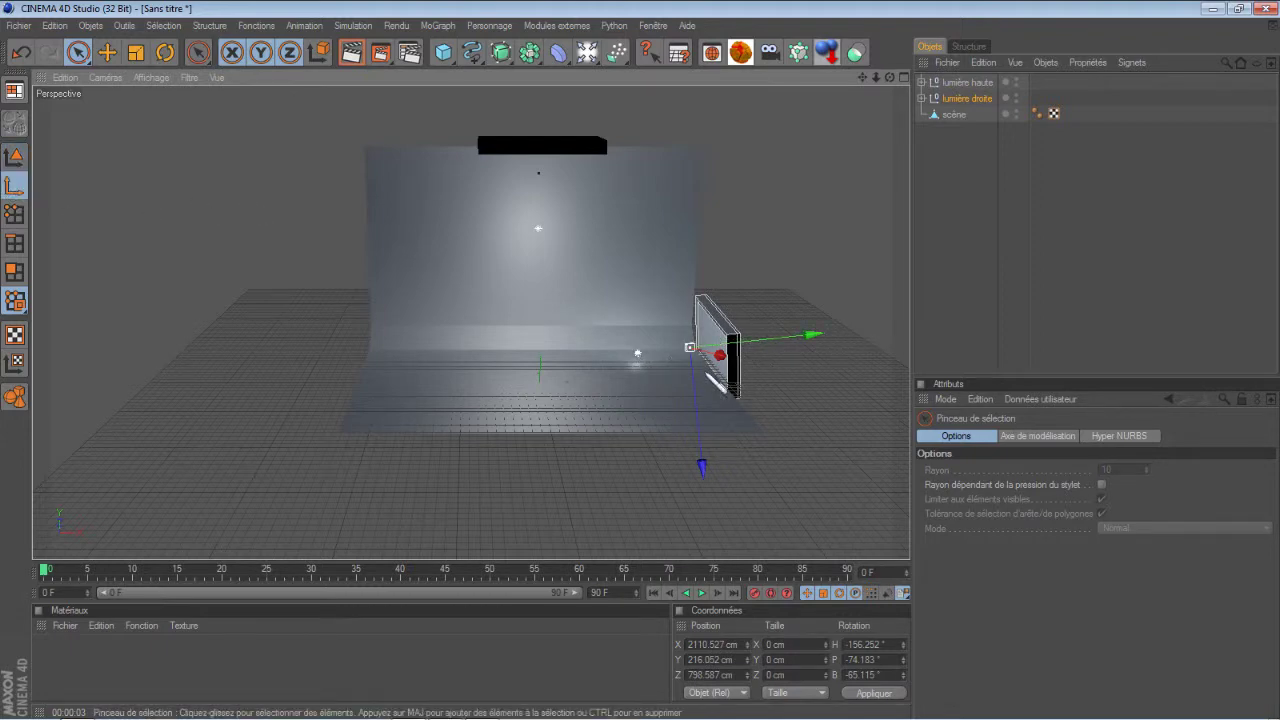
{"action": "left_click", "coordinate": [165, 52]}
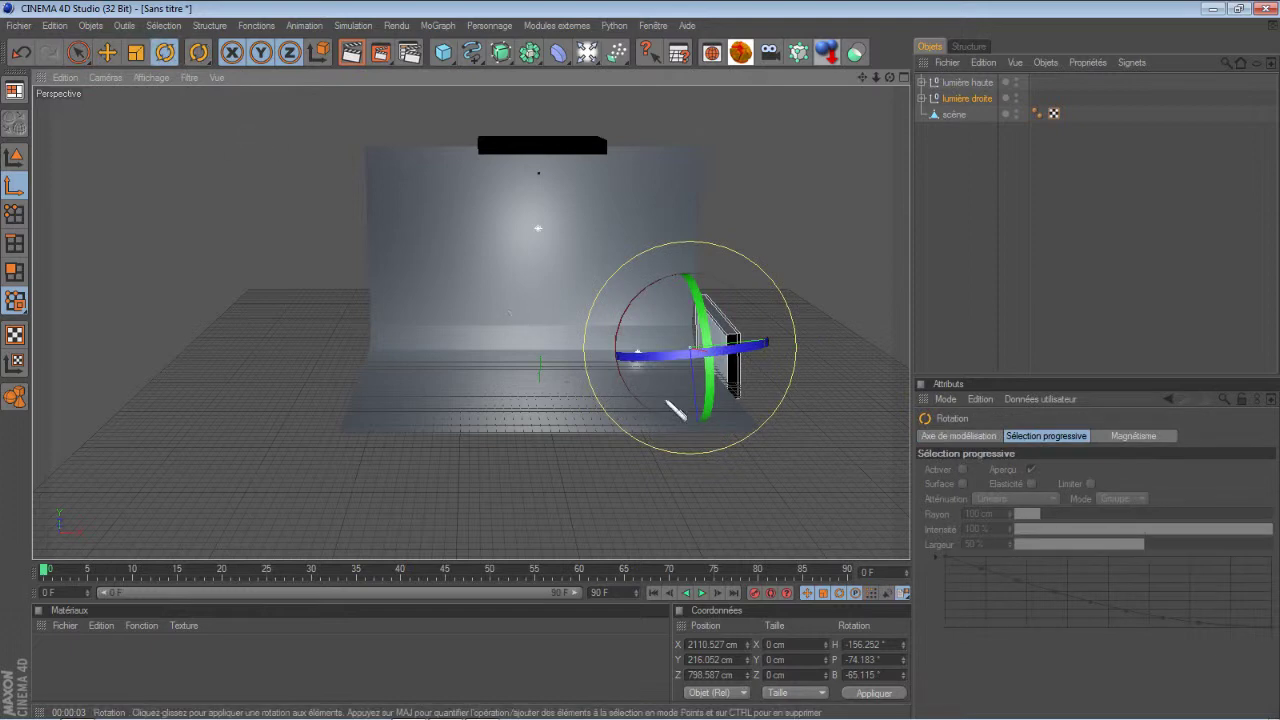
{"action": "left_click_drag", "start_coordinate": [710, 398], "coordinate": [681, 144]}
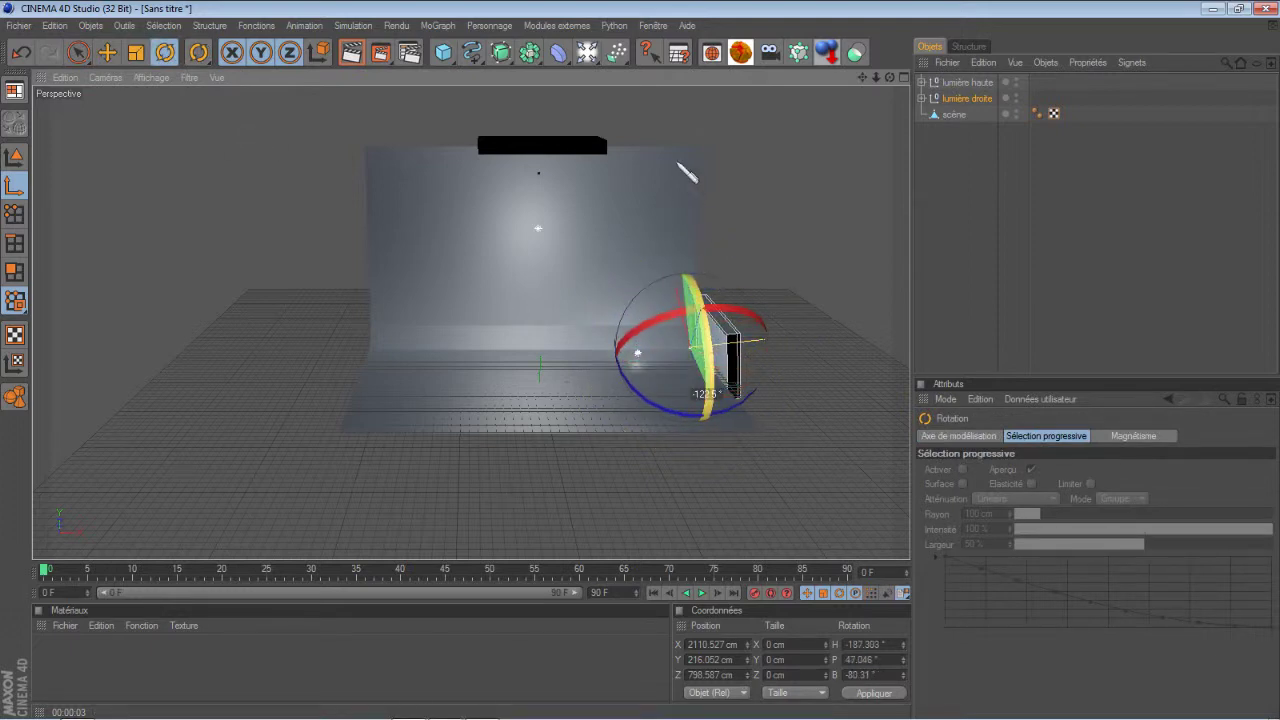
{"action": "left_click_drag", "start_coordinate": [725, 377], "coordinate": [712, 318]}
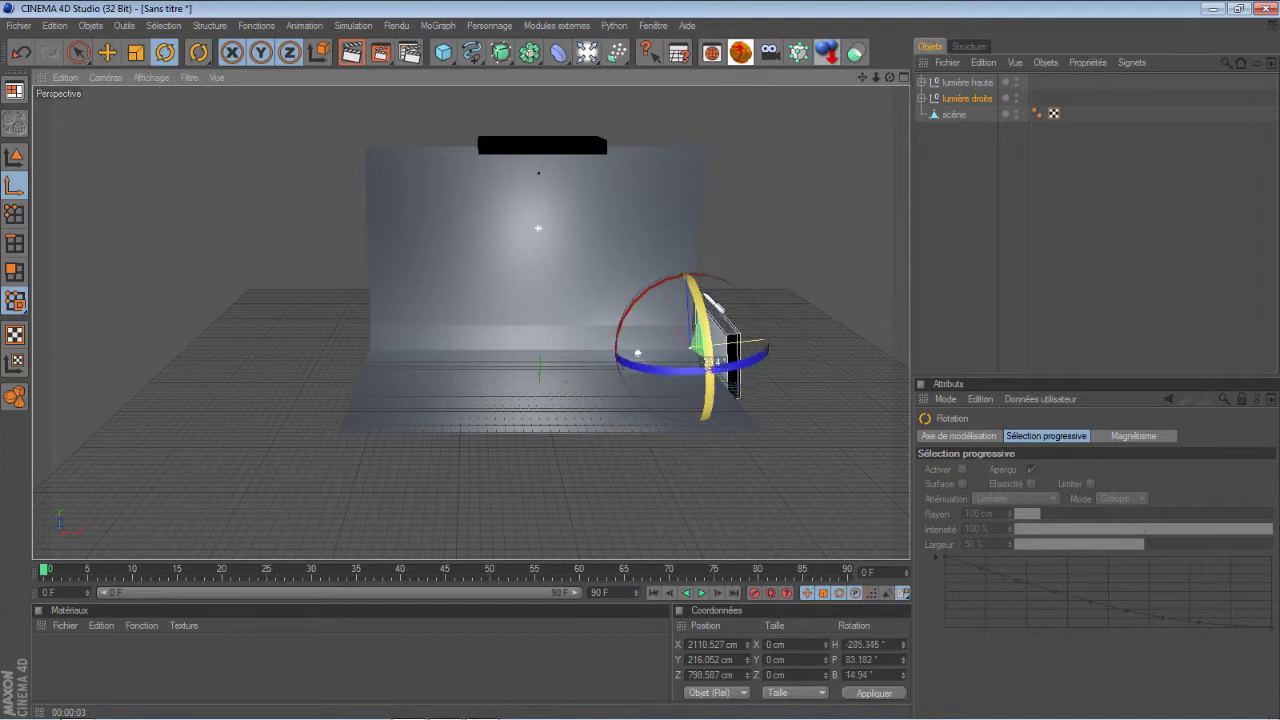
{"action": "left_click", "coordinate": [14, 156]}
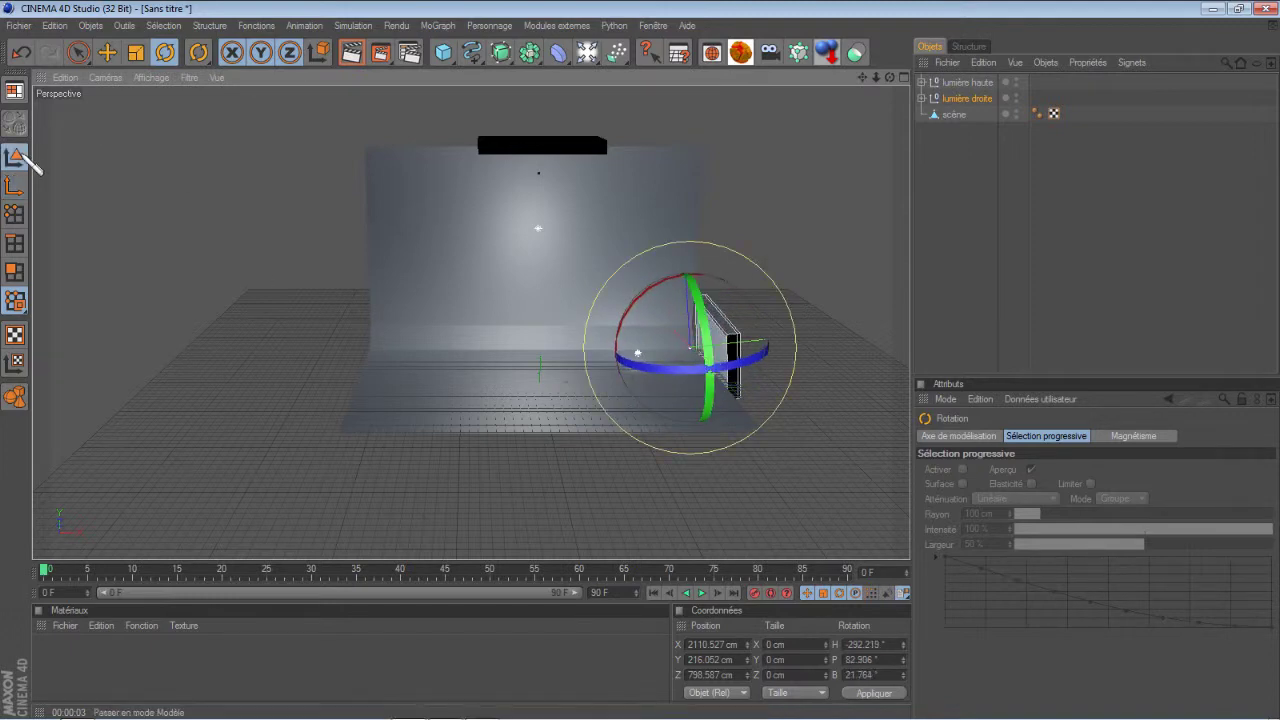
{"action": "left_click", "coordinate": [86, 49]}
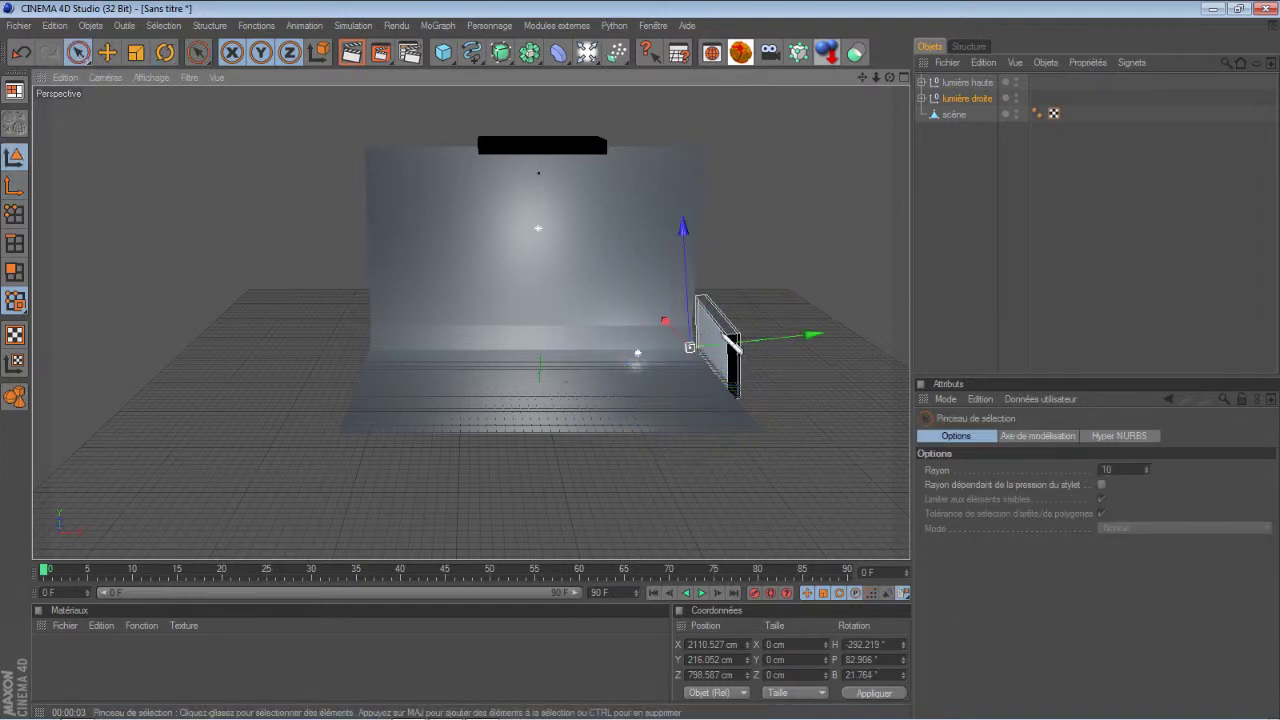
Step: Raise the light and shift its axis along X, placing it at X 2327.062 cm, Z 455.9 cm
{"action": "left_click_drag", "start_coordinate": [697, 334], "coordinate": [697, 320]}
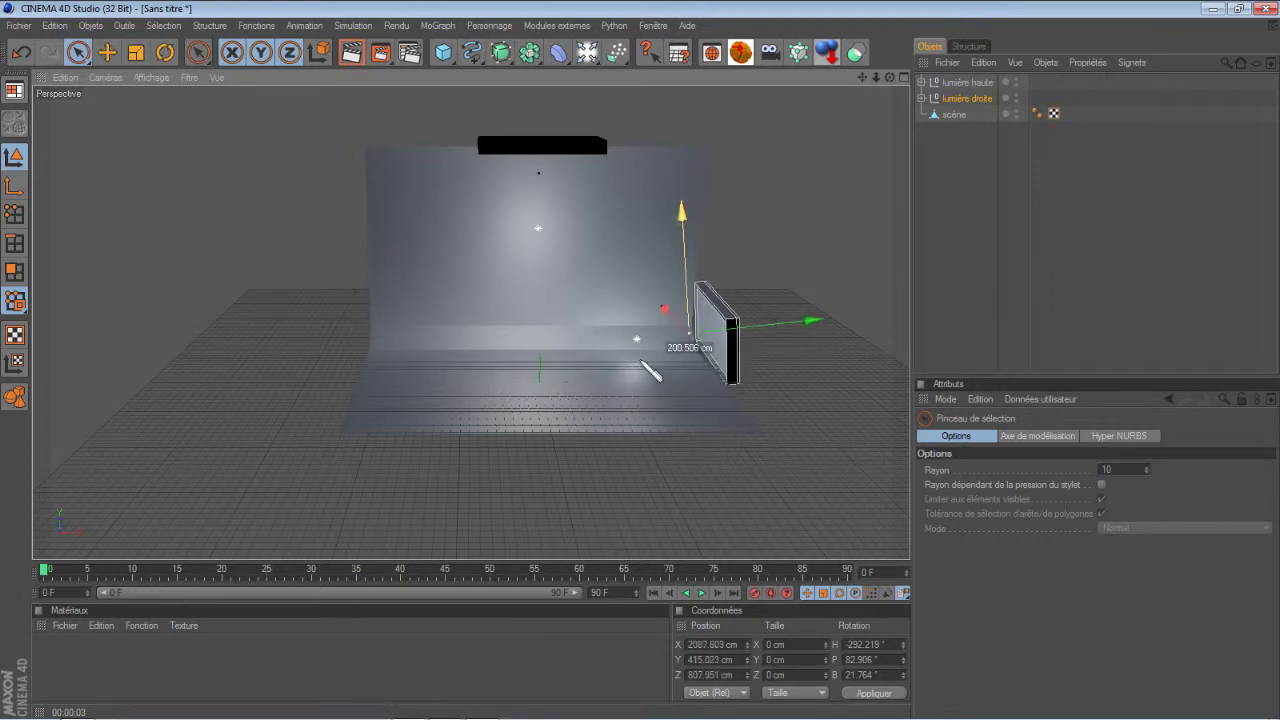
{"action": "left_click", "coordinate": [15, 187]}
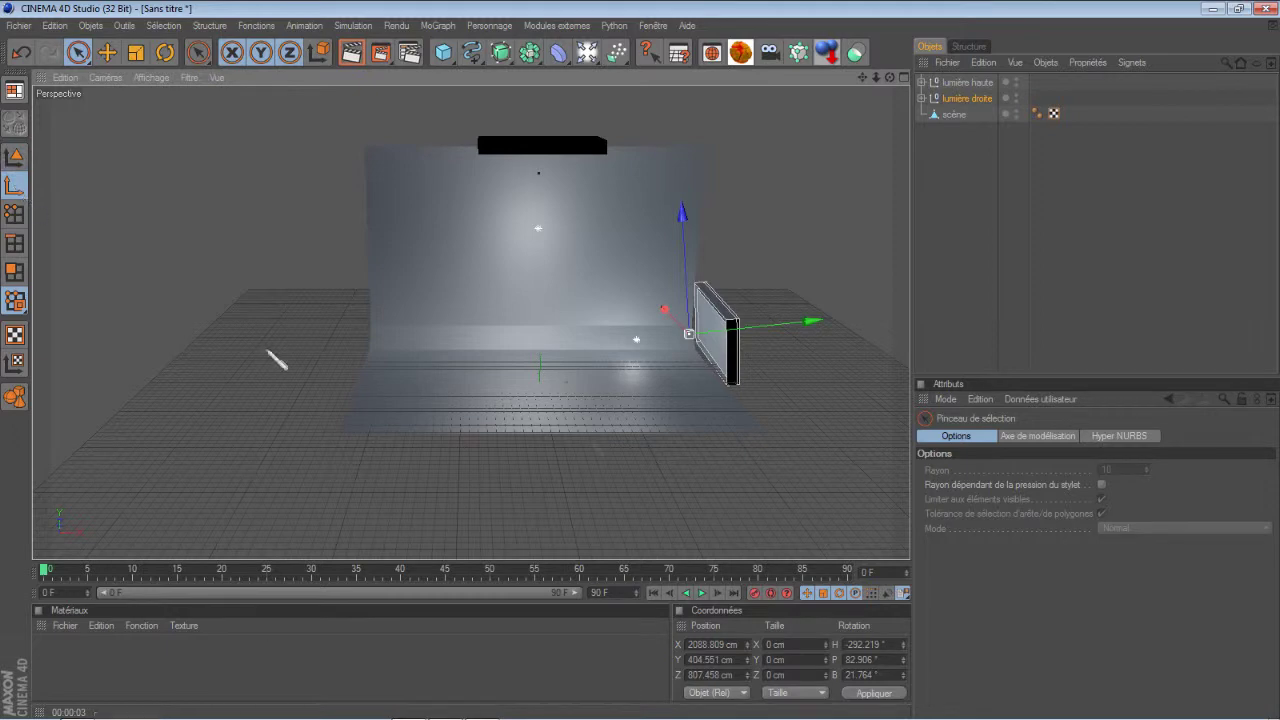
{"action": "left_click_drag", "start_coordinate": [700, 328], "coordinate": [641, 362]}
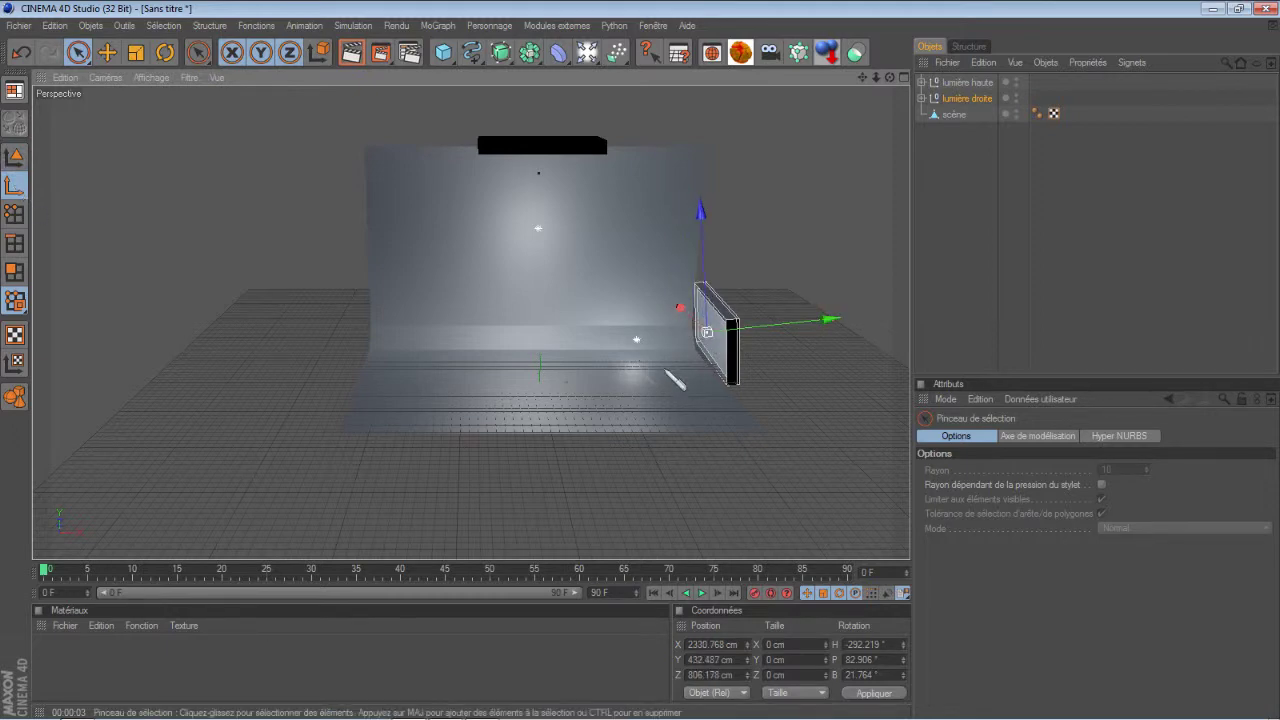
{"action": "left_click", "coordinate": [15, 157]}
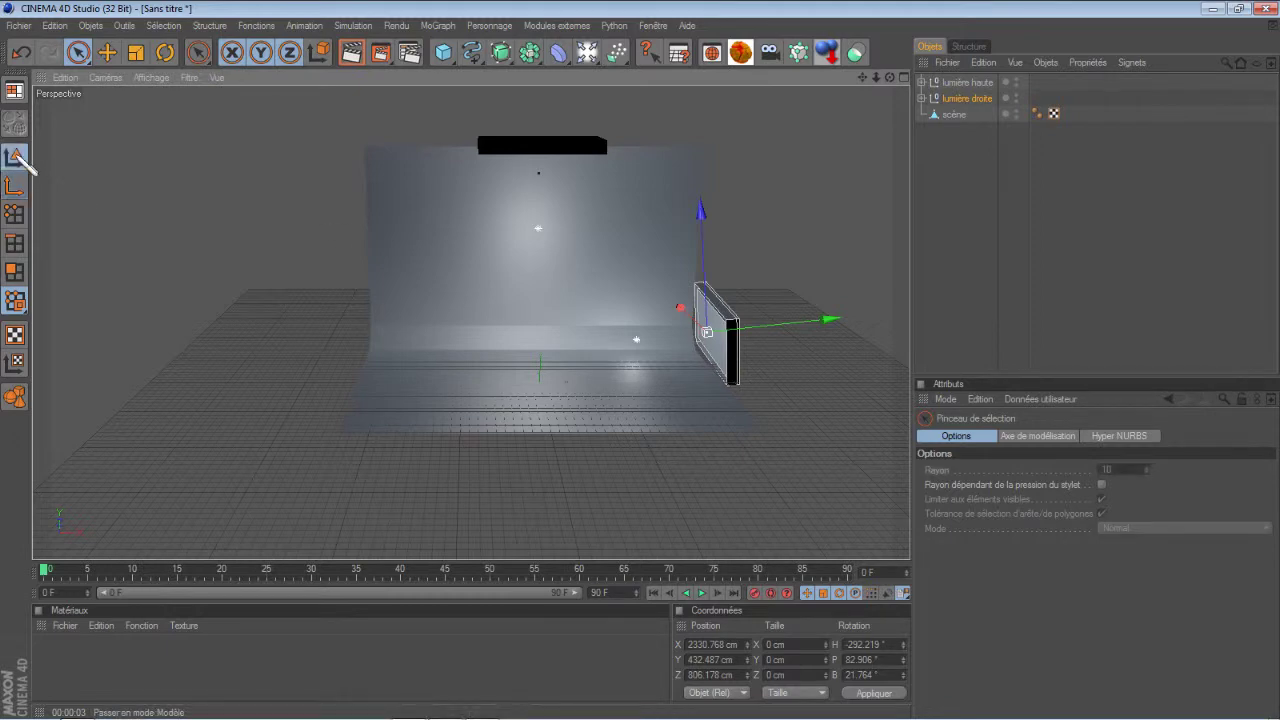
{"action": "mouse_move", "coordinate": [890, 77]}
{"action": "left_mouse_down"}
{"action": "mouse_move", "coordinate": [655, 333]}
{"action": "mouse_move", "coordinate": [679, 335]}
{"action": "left_mouse_up"}
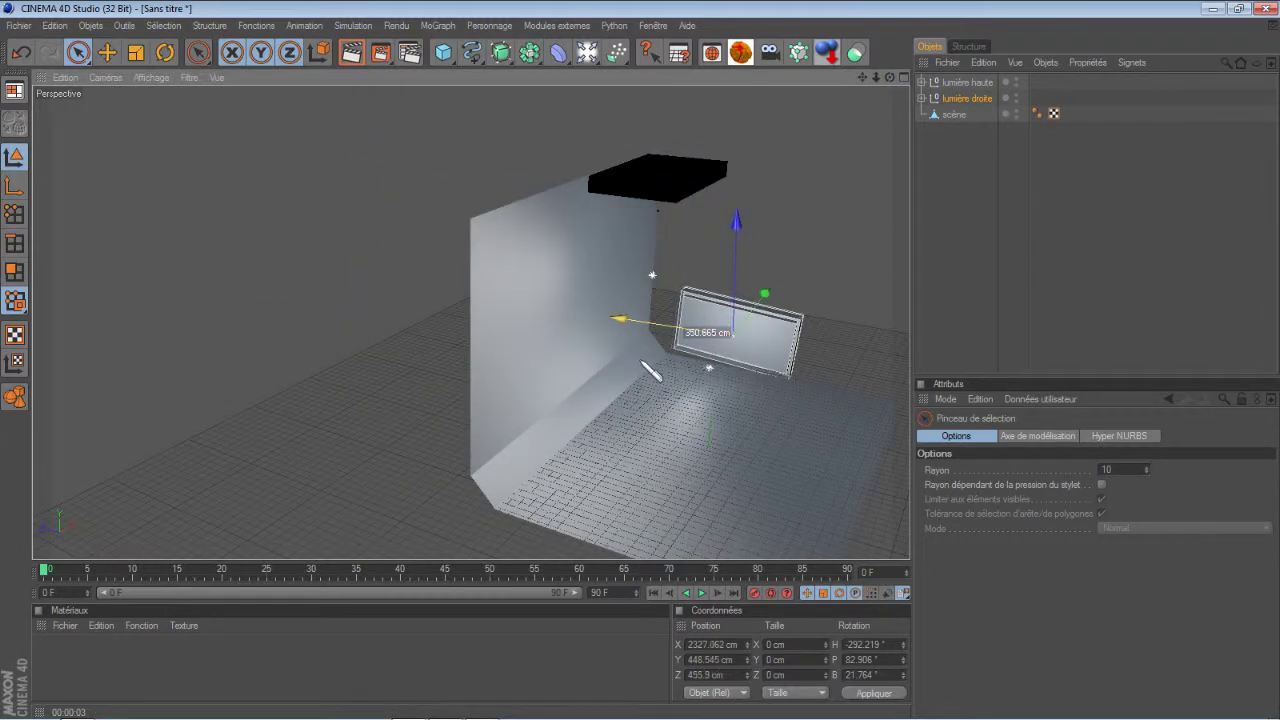
Step: Angle the right light toward the backdrop, slide it along its length and stretch the panel wider
{"action": "left_click", "coordinate": [165, 52]}
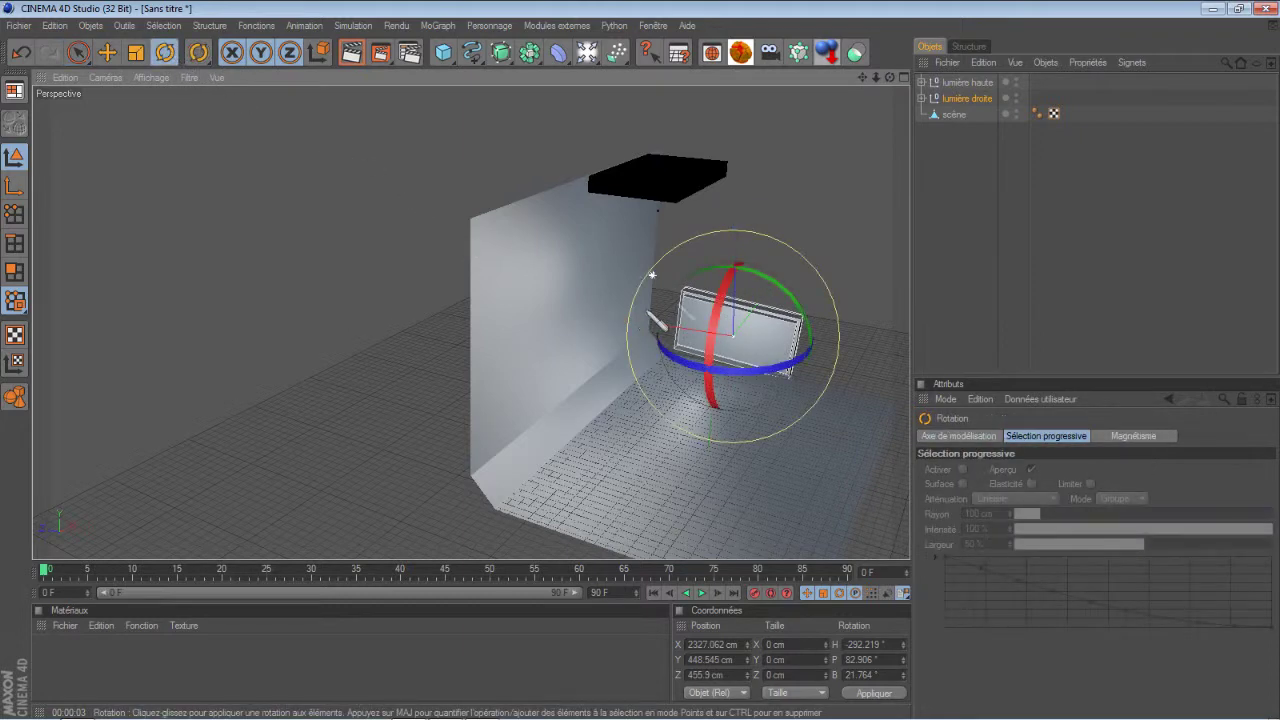
{"action": "left_click_drag", "start_coordinate": [710, 284], "coordinate": [700, 272]}
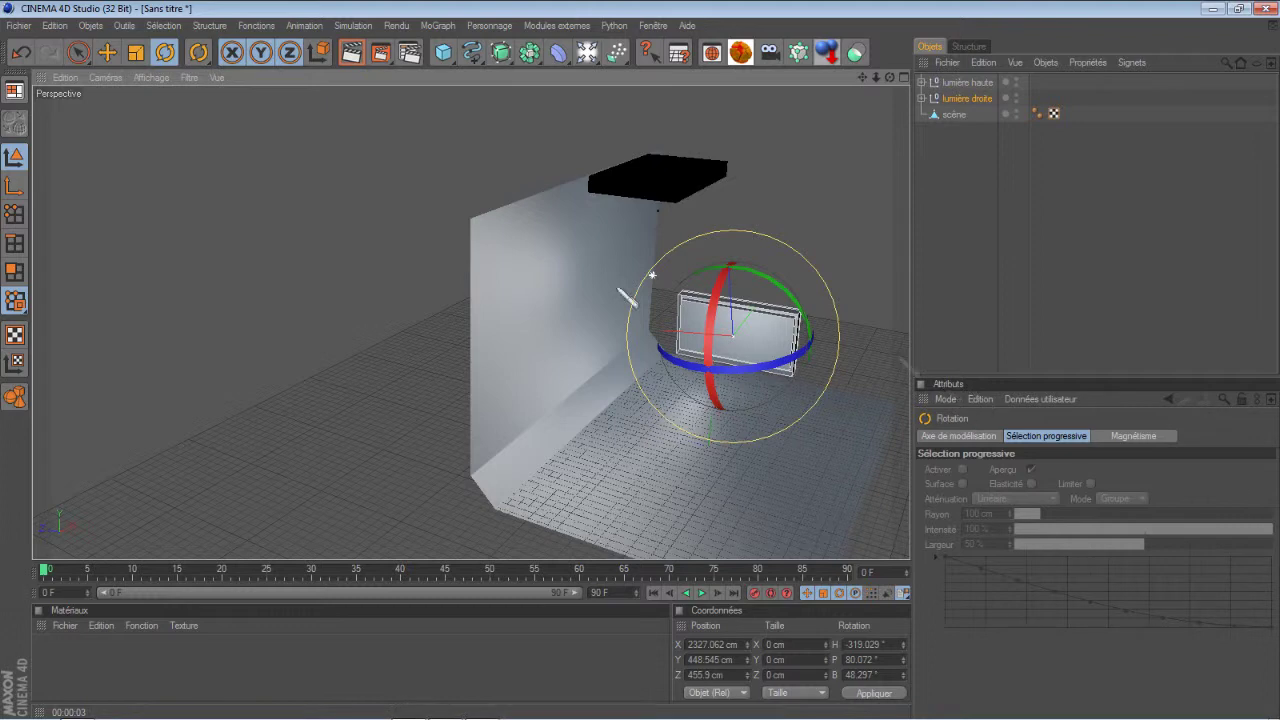
{"action": "left_click", "coordinate": [78, 52]}
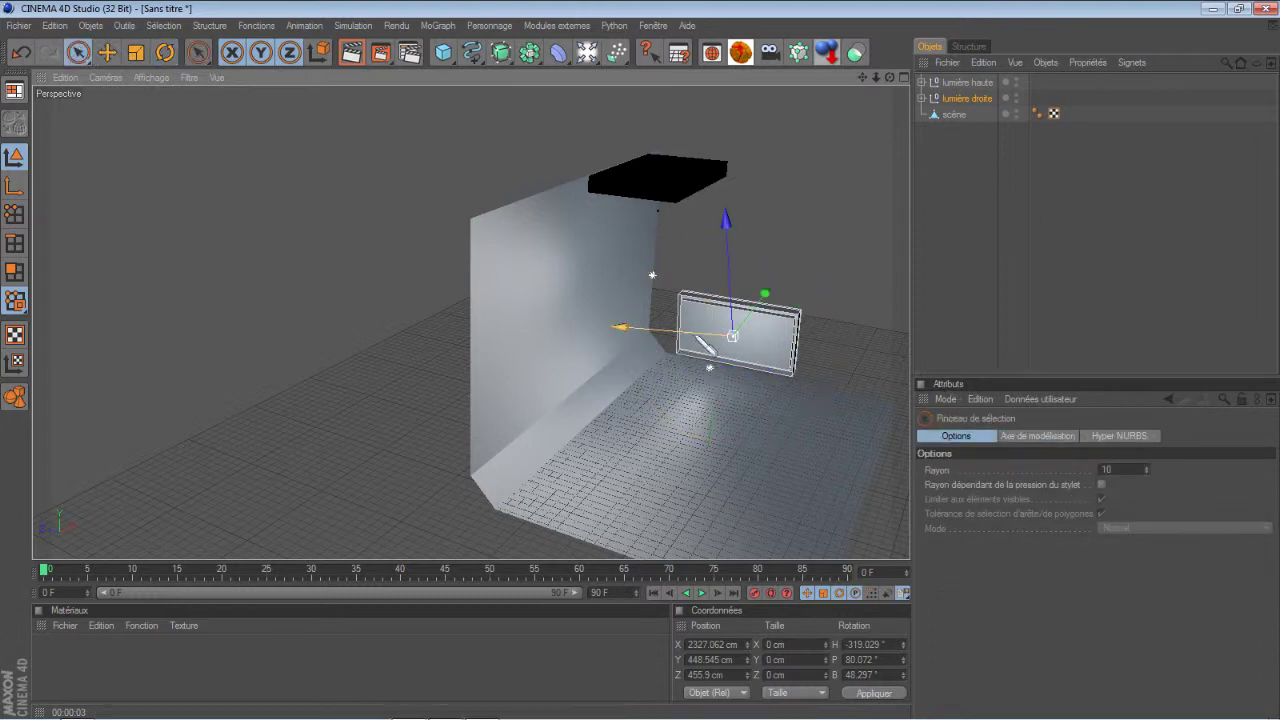
{"action": "left_click_drag", "start_coordinate": [697, 338], "coordinate": [669, 363]}
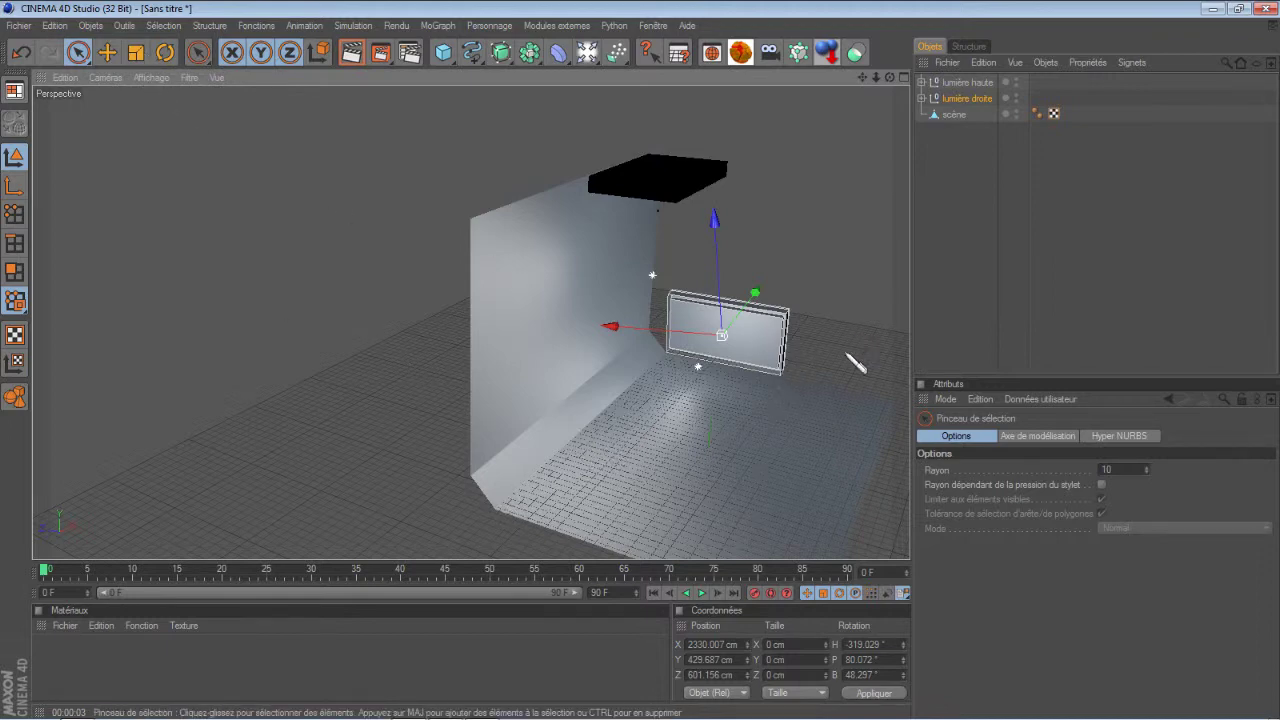
{"action": "left_click", "coordinate": [138, 52]}
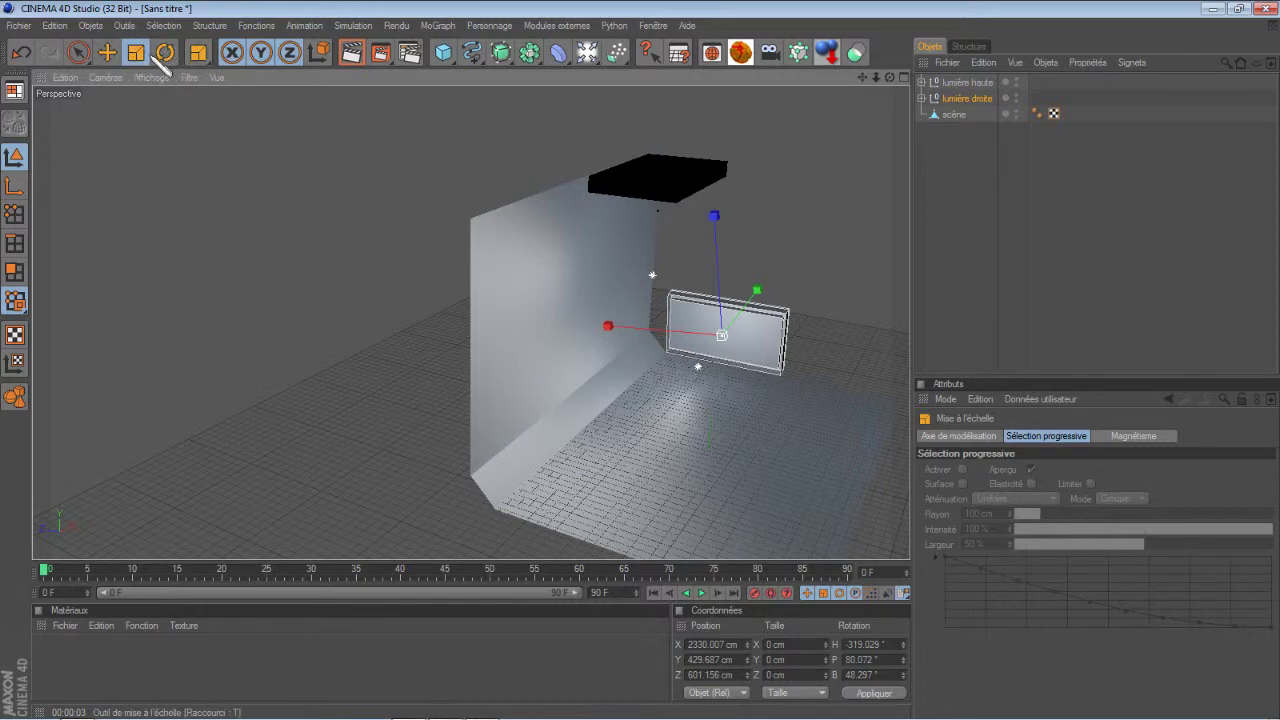
{"action": "mouse_move", "coordinate": [650, 370]}
{"action": "left_mouse_down"}
{"action": "mouse_move", "coordinate": [662, 373]}
{"action": "mouse_move", "coordinate": [632, 337]}
{"action": "mouse_move", "coordinate": [660, 364]}
{"action": "mouse_move", "coordinate": [644, 363]}
{"action": "mouse_move", "coordinate": [700, 345]}
{"action": "left_mouse_up"}
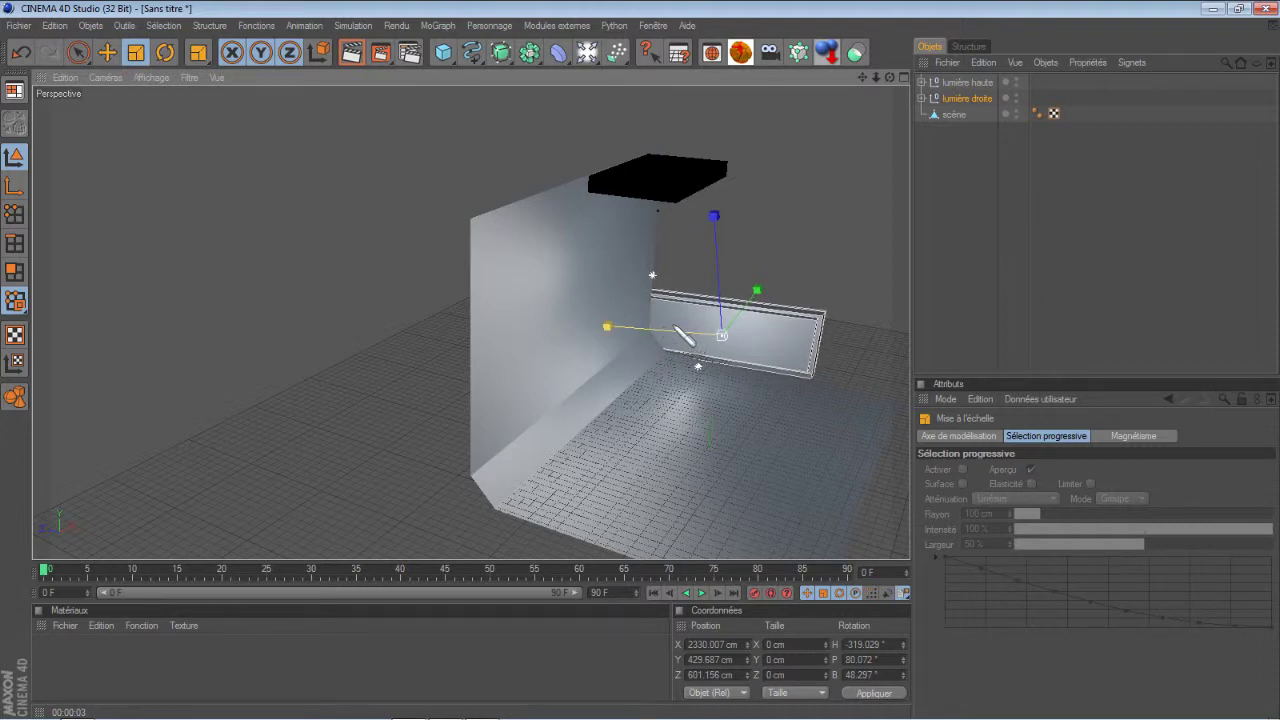
{"action": "left_click", "coordinate": [78, 52]}
{"action": "left_click_drag", "start_coordinate": [700, 343], "coordinate": [646, 366]}
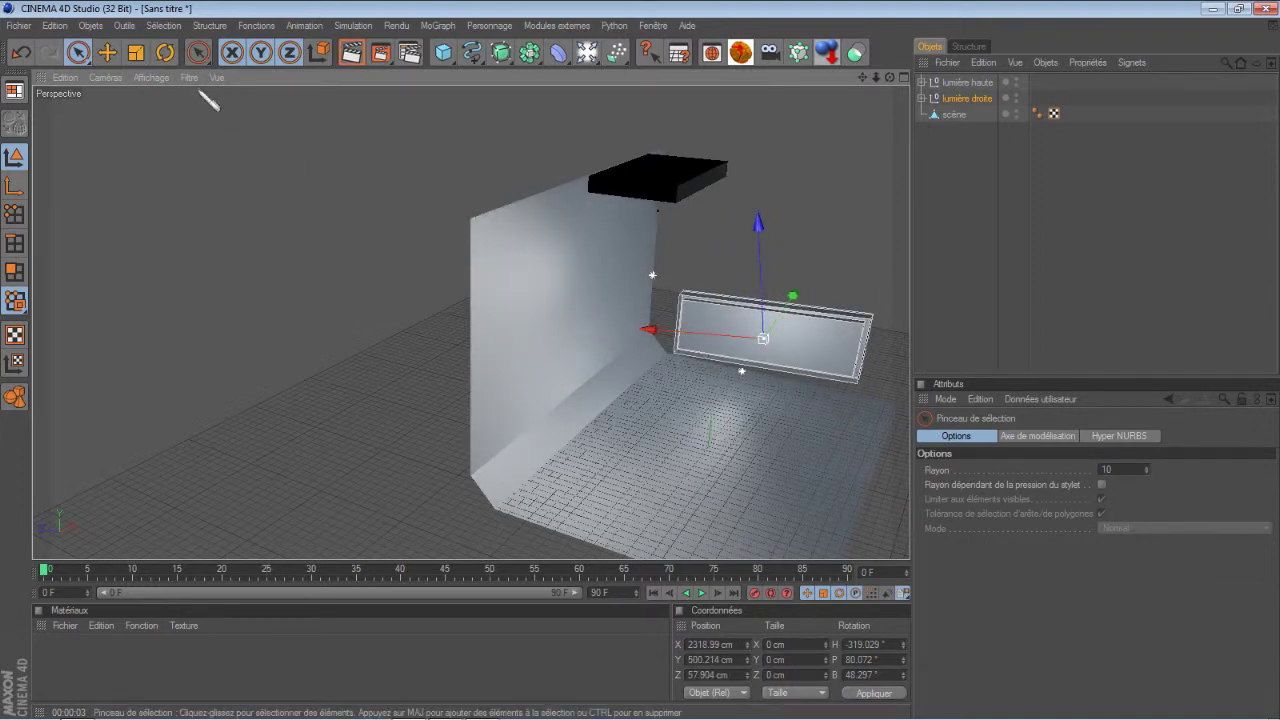
Step: Tilt the panel upright facing the stage at X 2177.711, Y 482.165, Z 71.798 cm
{"action": "left_click", "coordinate": [165, 52]}
{"action": "left_click_drag", "start_coordinate": [831, 372], "coordinate": [825, 369]}
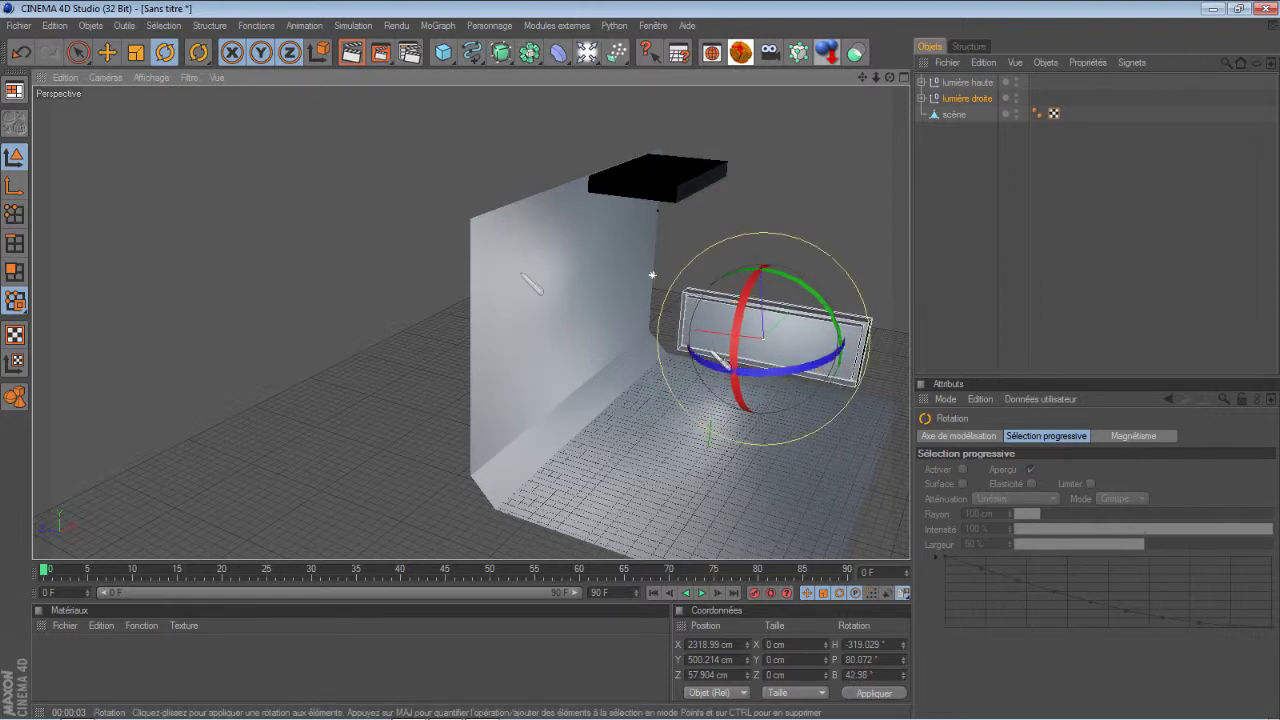
{"action": "left_click", "coordinate": [78, 52]}
{"action": "left_click_drag", "start_coordinate": [804, 297], "coordinate": [652, 370]}
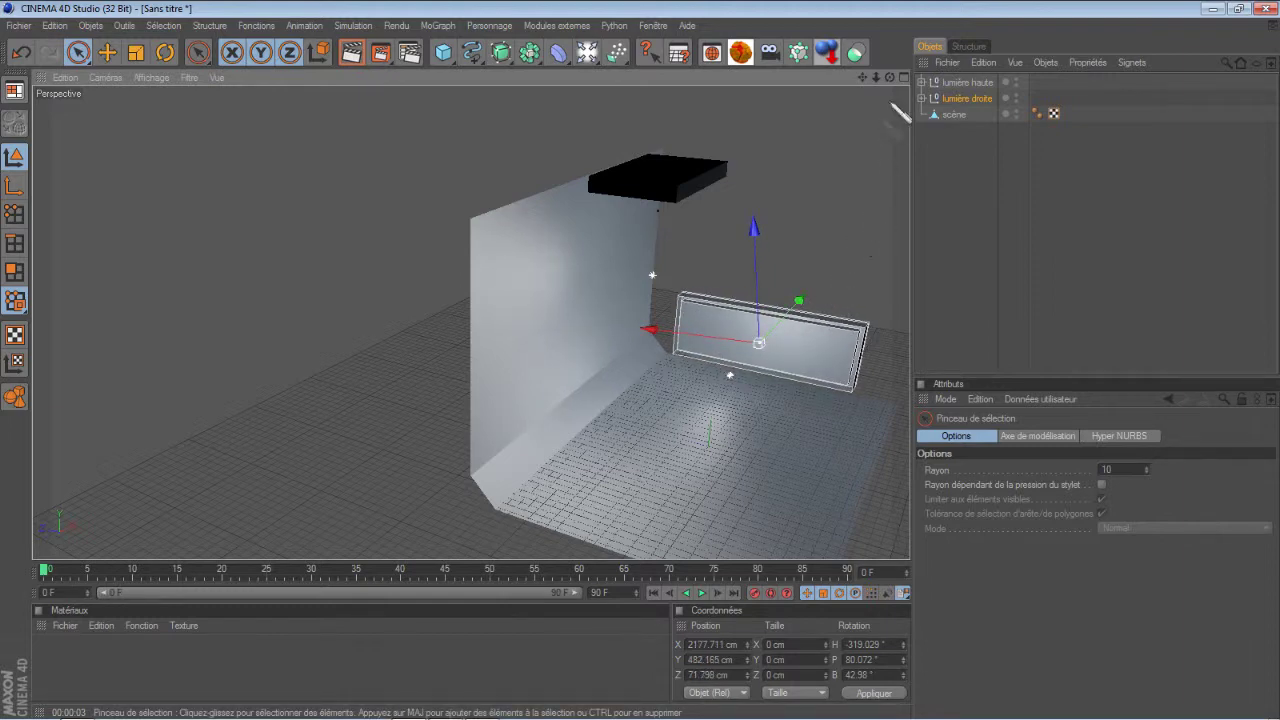
{"action": "left_click_drag", "start_coordinate": [890, 77], "coordinate": [650, 370]}
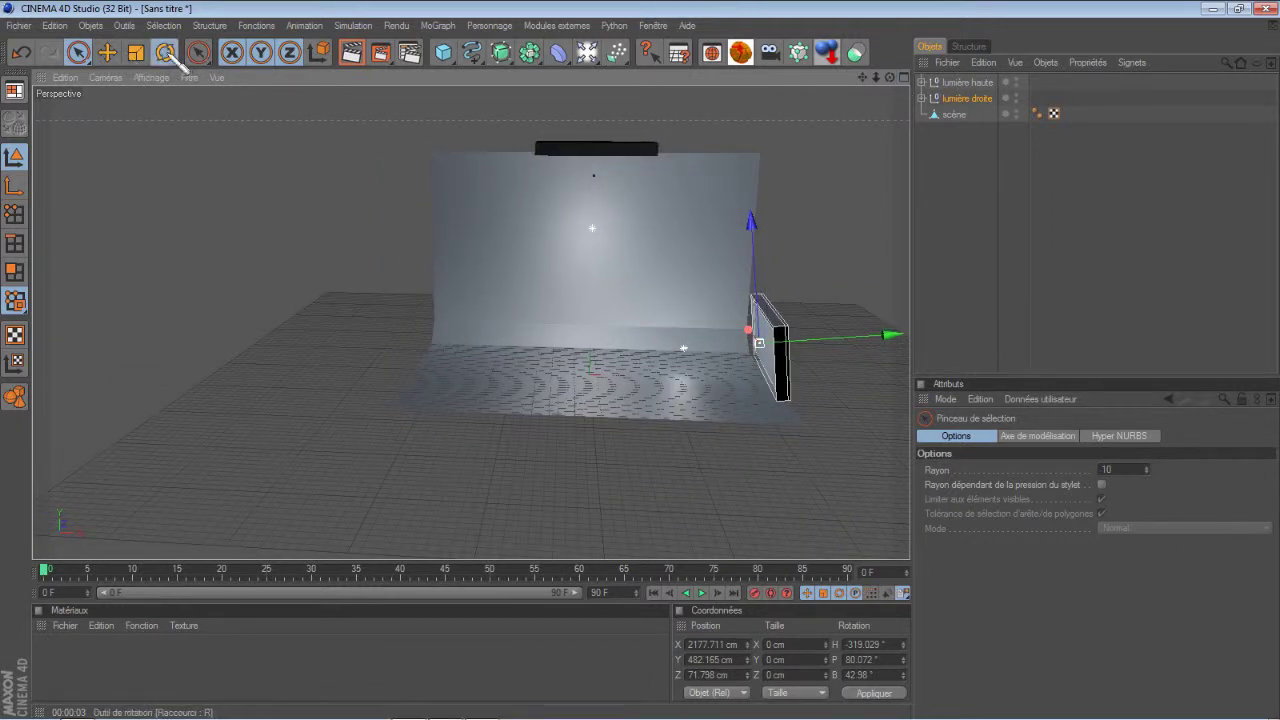
{"action": "left_click", "coordinate": [178, 57]}
{"action": "mouse_move", "coordinate": [809, 277]}
{"action": "left_mouse_down"}
{"action": "mouse_move", "coordinate": [800, 285]}
{"action": "mouse_move", "coordinate": [820, 291]}
{"action": "left_mouse_up"}
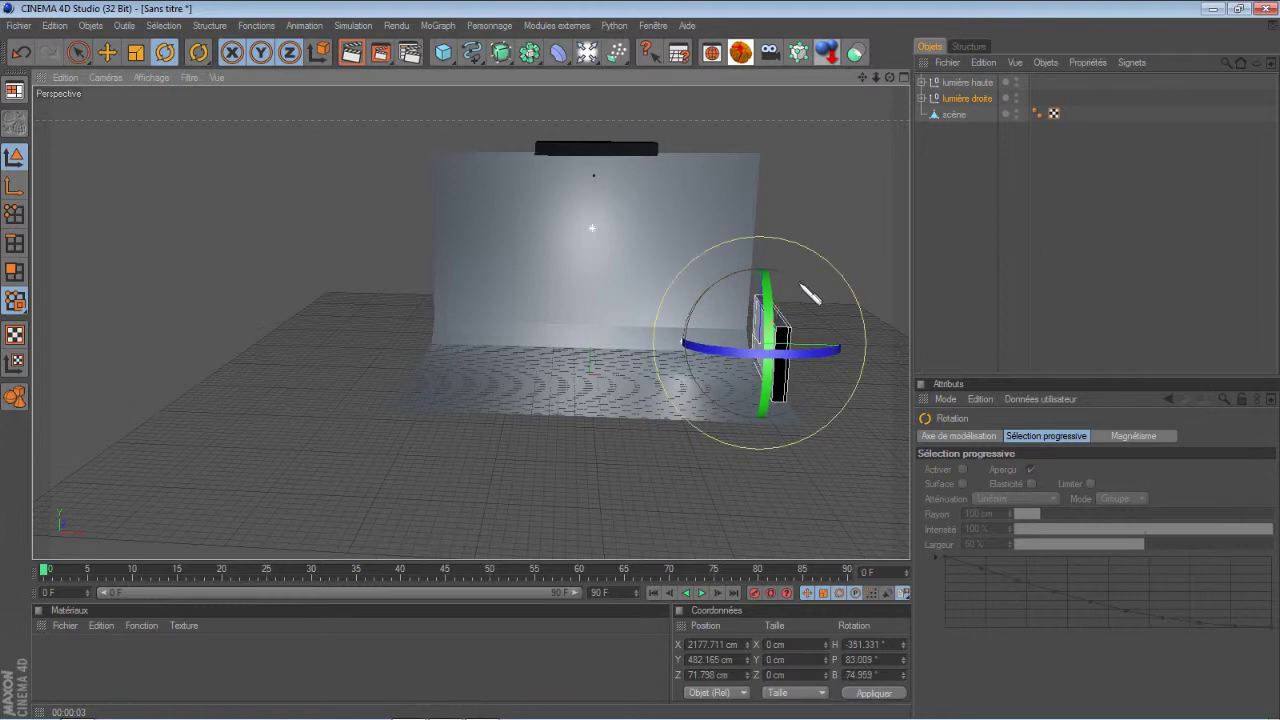
{"action": "left_click", "coordinate": [937, 275]}
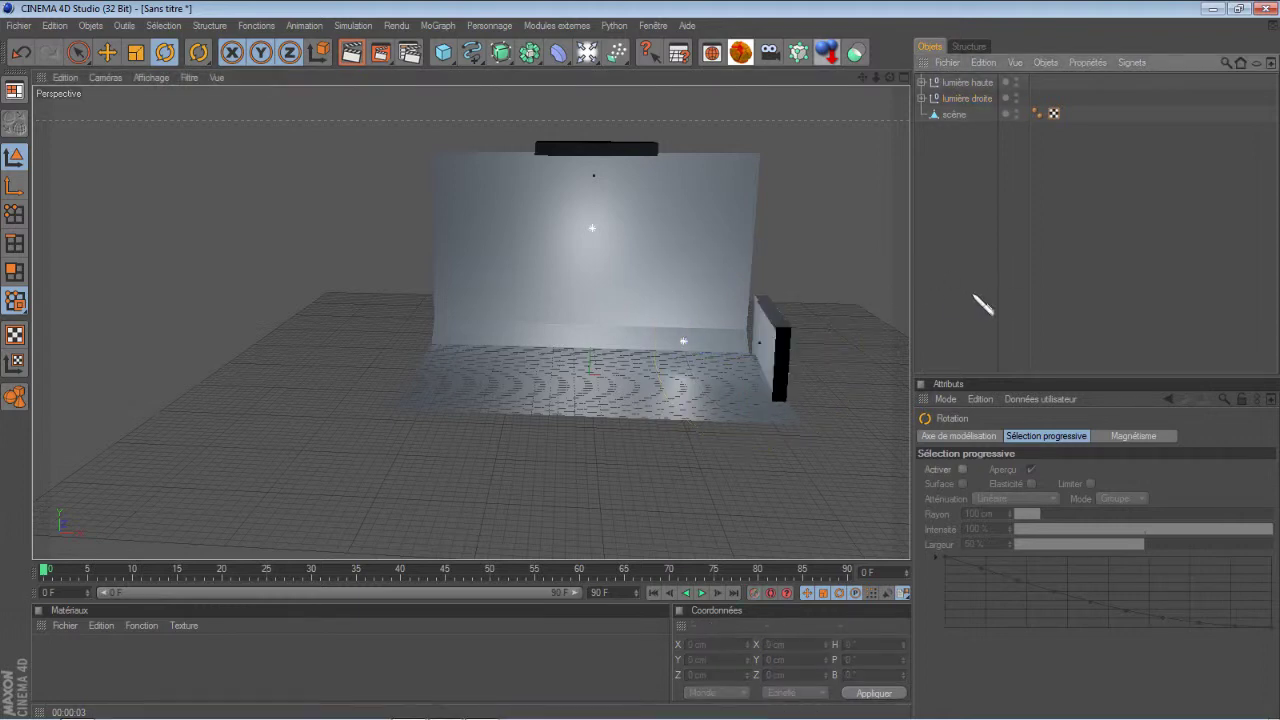
{"action": "left_click", "coordinate": [988, 100]}
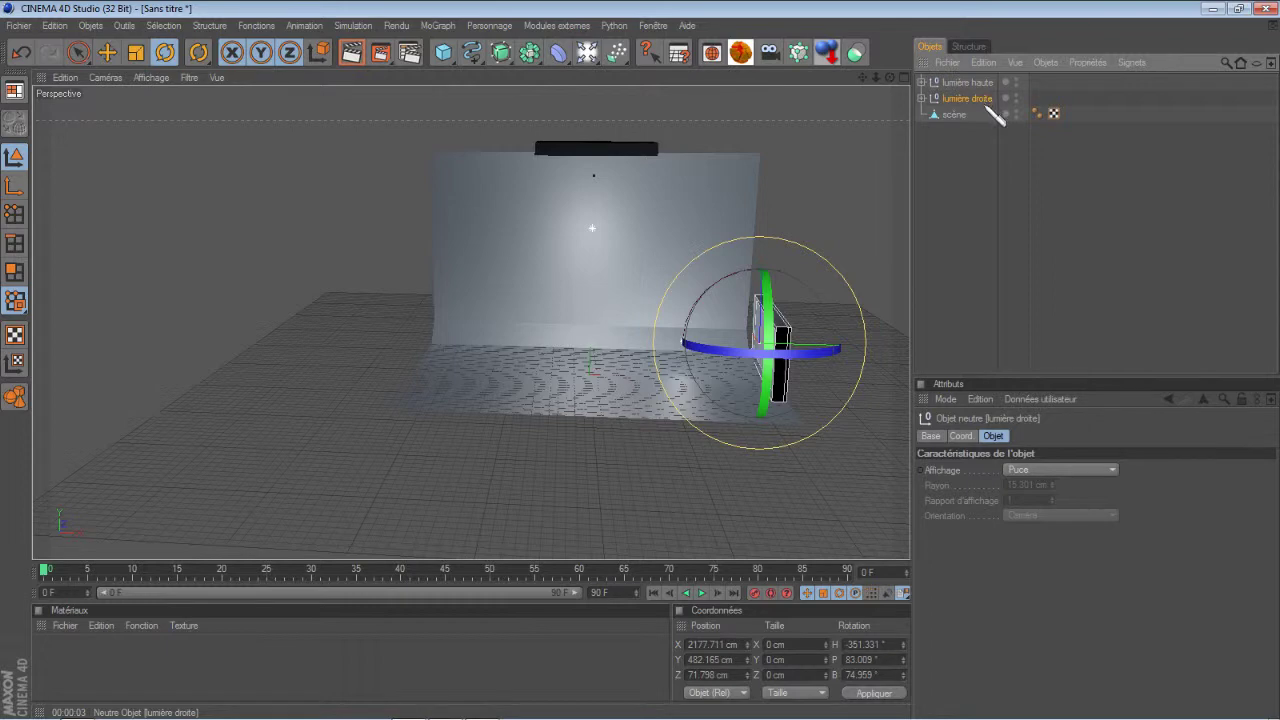
Step: Duplicate lumière droite, rename the copy 'lumière gauche', and move it to the backdrop's left side
{"action": "left_click_drag", "start_coordinate": [988, 108], "coordinate": [990, 112], "text": "ctrl"}
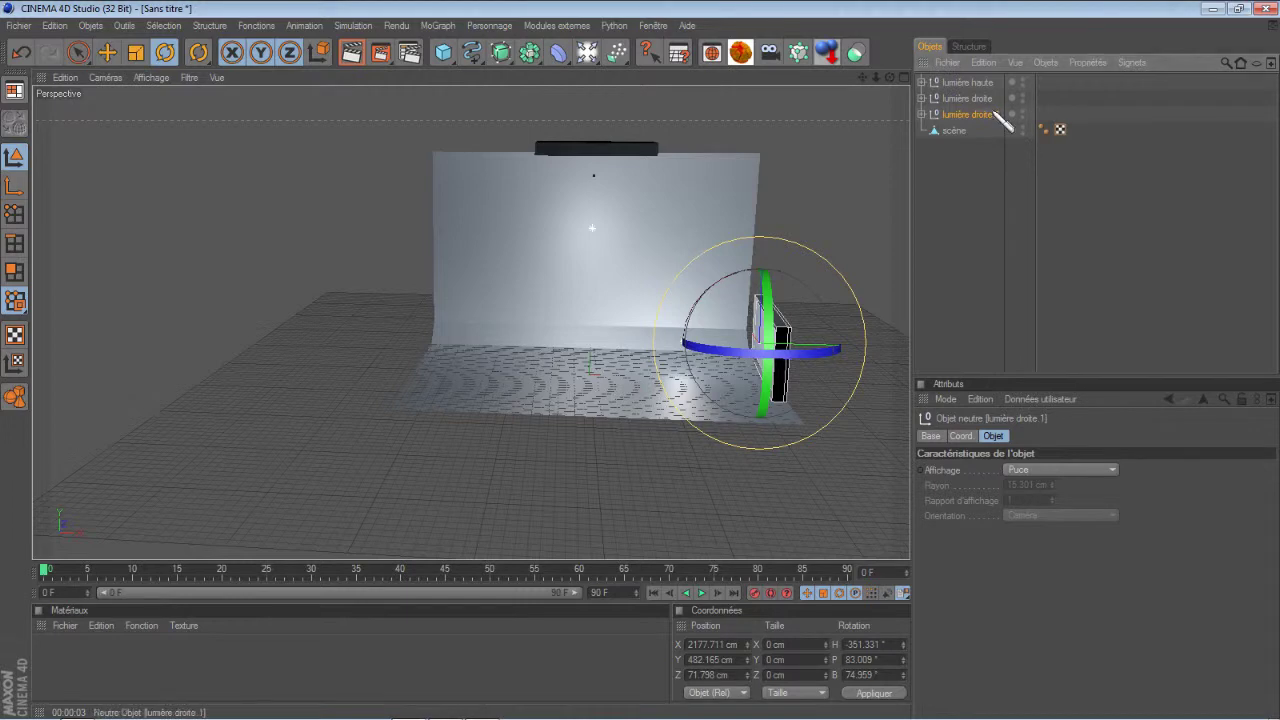
{"action": "double_click", "coordinate": [970, 117]}
{"action": "left_click_drag", "start_coordinate": [975, 115], "coordinate": [1018, 127]}
{"action": "type", "text": "gauch"}
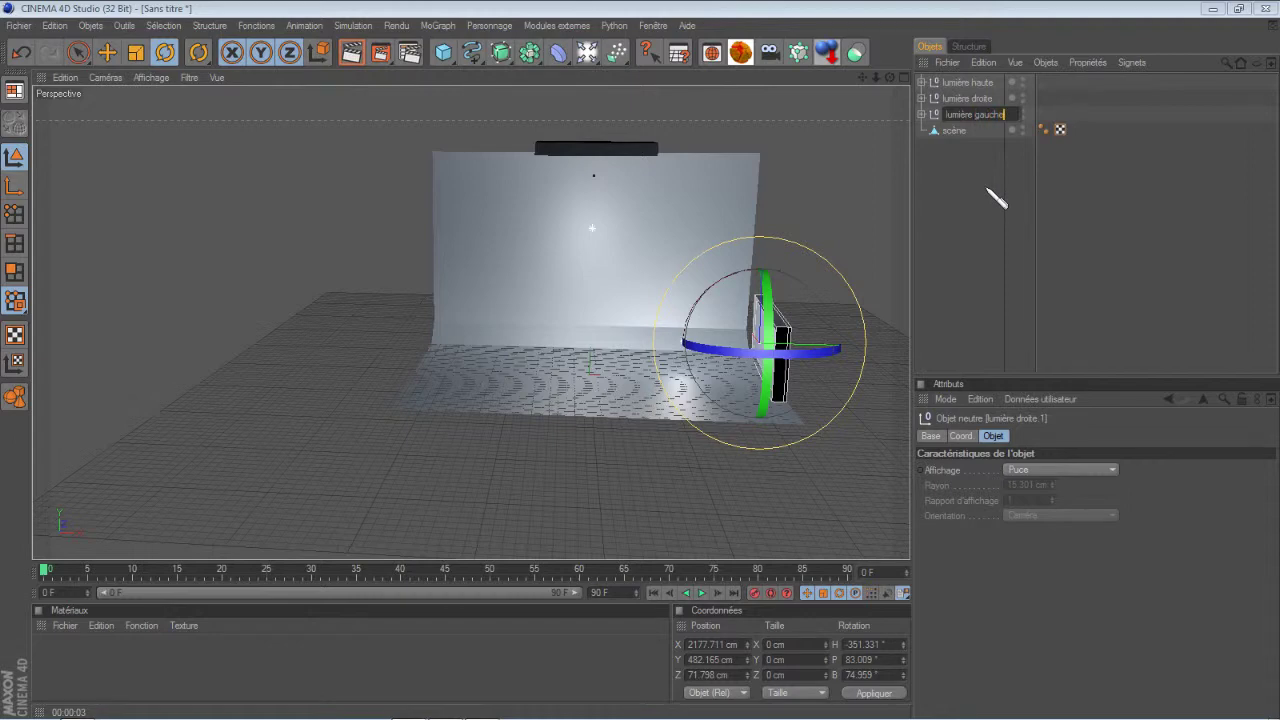
{"action": "key", "text": "Return"}
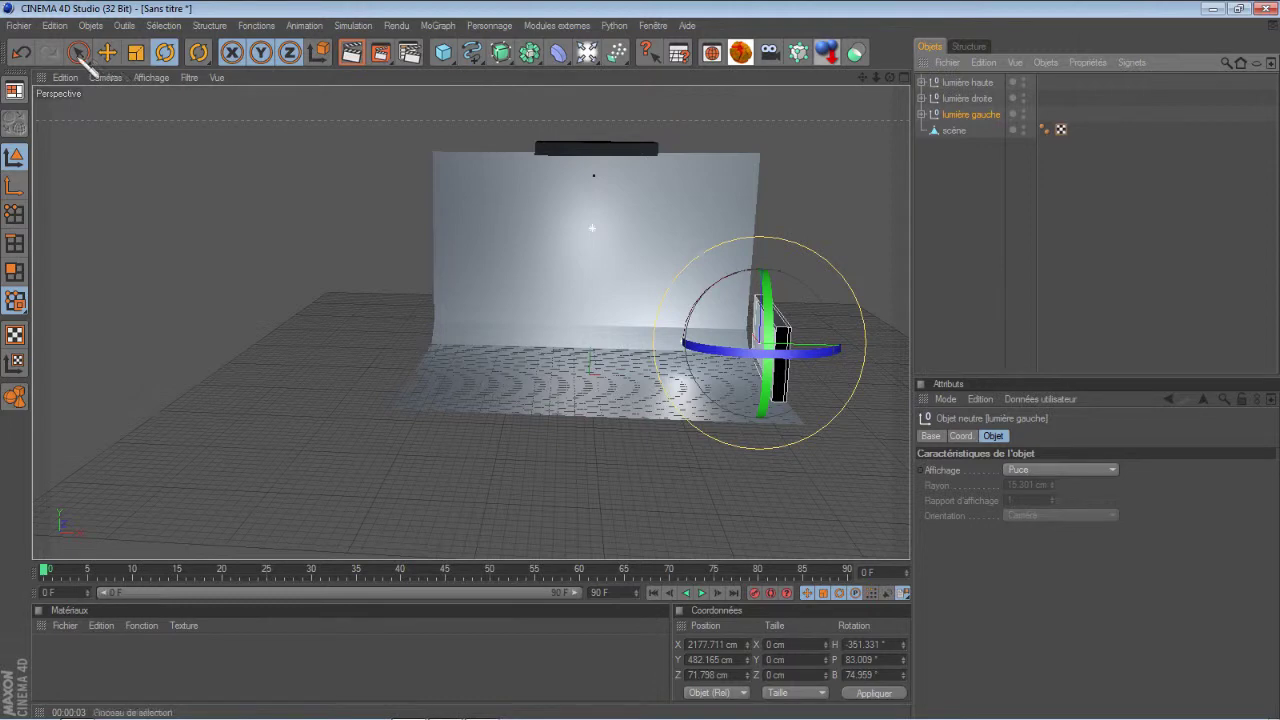
{"action": "left_click", "coordinate": [79, 55]}
{"action": "left_click_drag", "start_coordinate": [868, 347], "coordinate": [651, 371]}
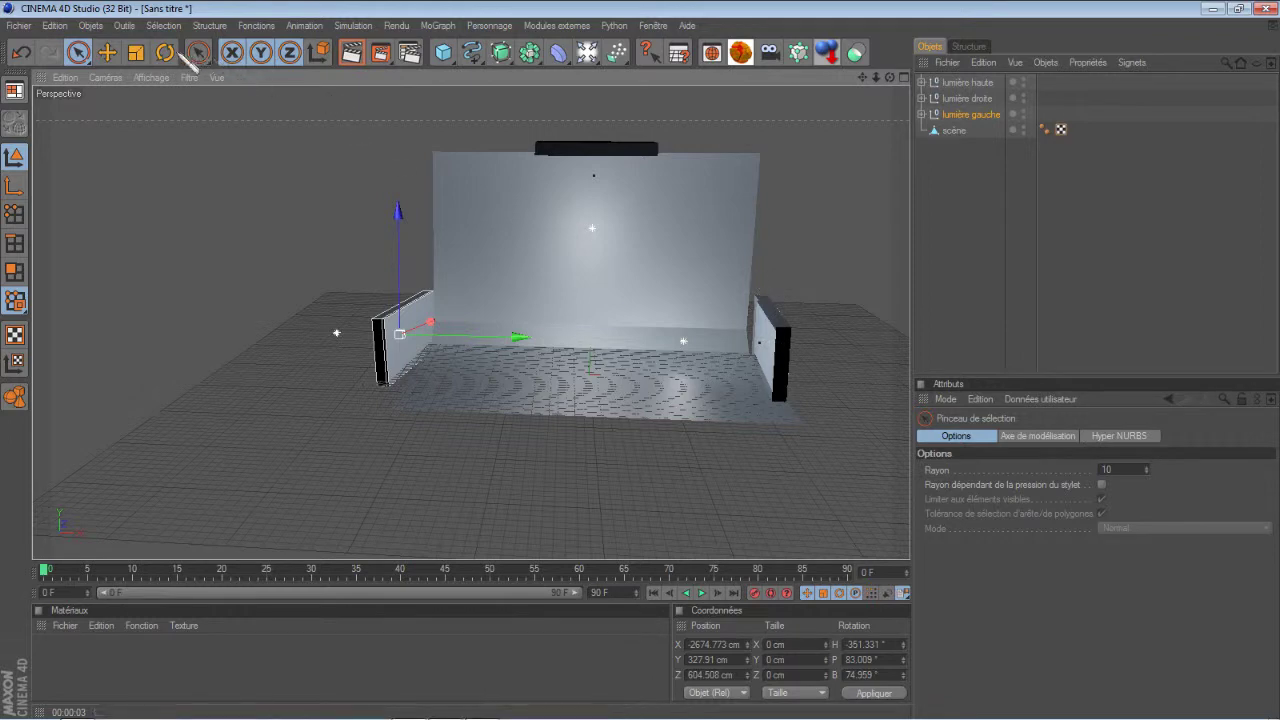
Step: Spin lumière gauche around so it faces inward toward the stage
{"action": "left_click", "coordinate": [165, 52]}
{"action": "left_click_drag", "start_coordinate": [448, 283], "coordinate": [380, 398]}
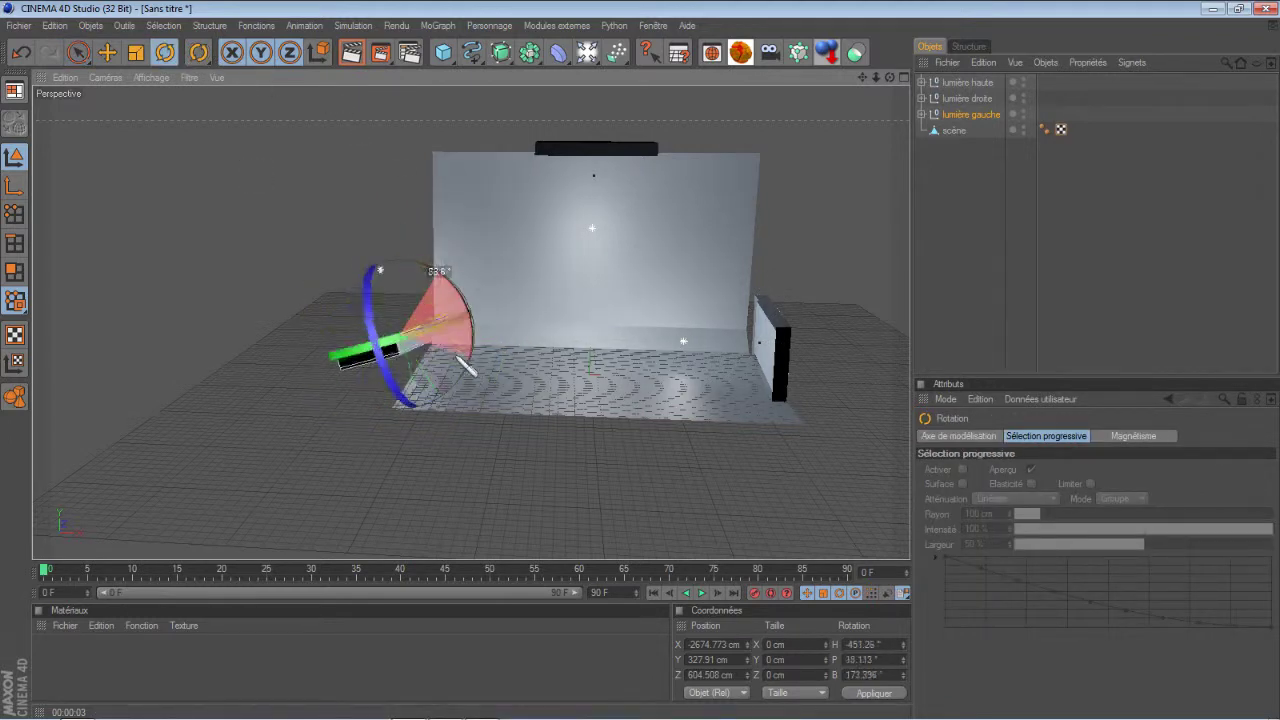
{"action": "left_click_drag", "start_coordinate": [380, 398], "coordinate": [375, 396]}
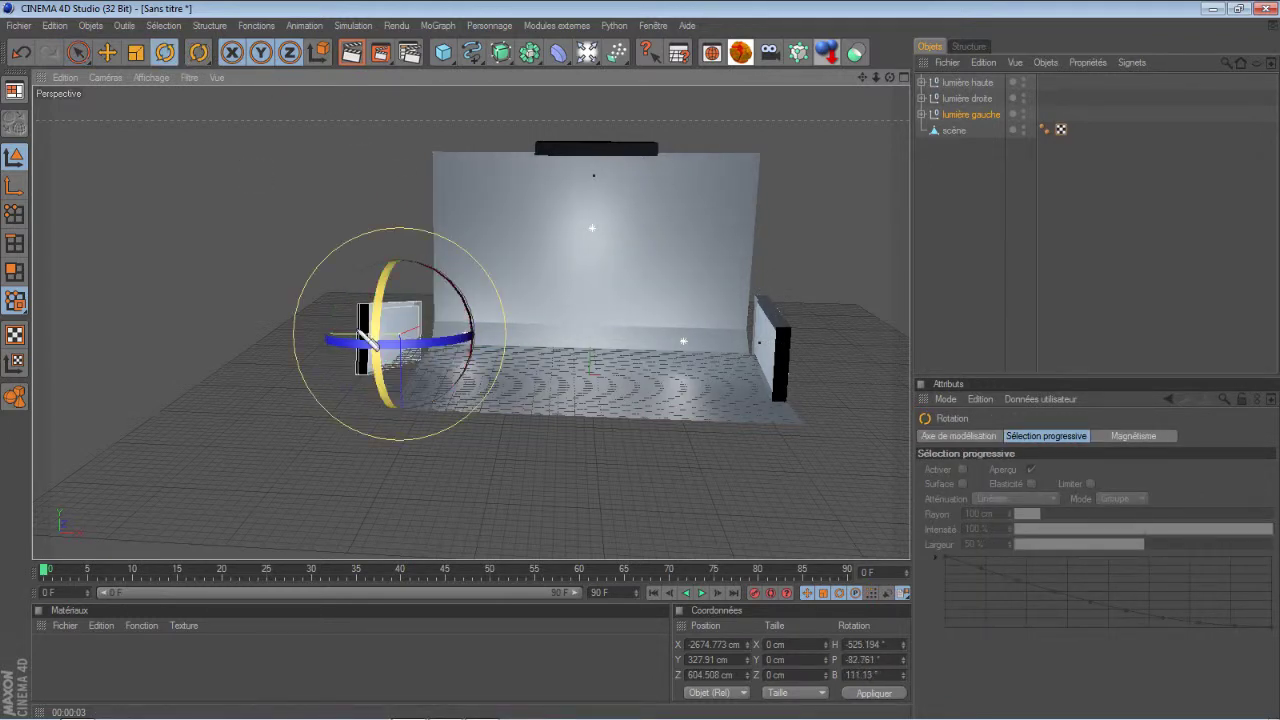
{"action": "mouse_move", "coordinate": [372, 330]}
{"action": "left_mouse_down"}
{"action": "mouse_move", "coordinate": [380, 318]}
{"action": "mouse_move", "coordinate": [410, 362]}
{"action": "left_mouse_up"}
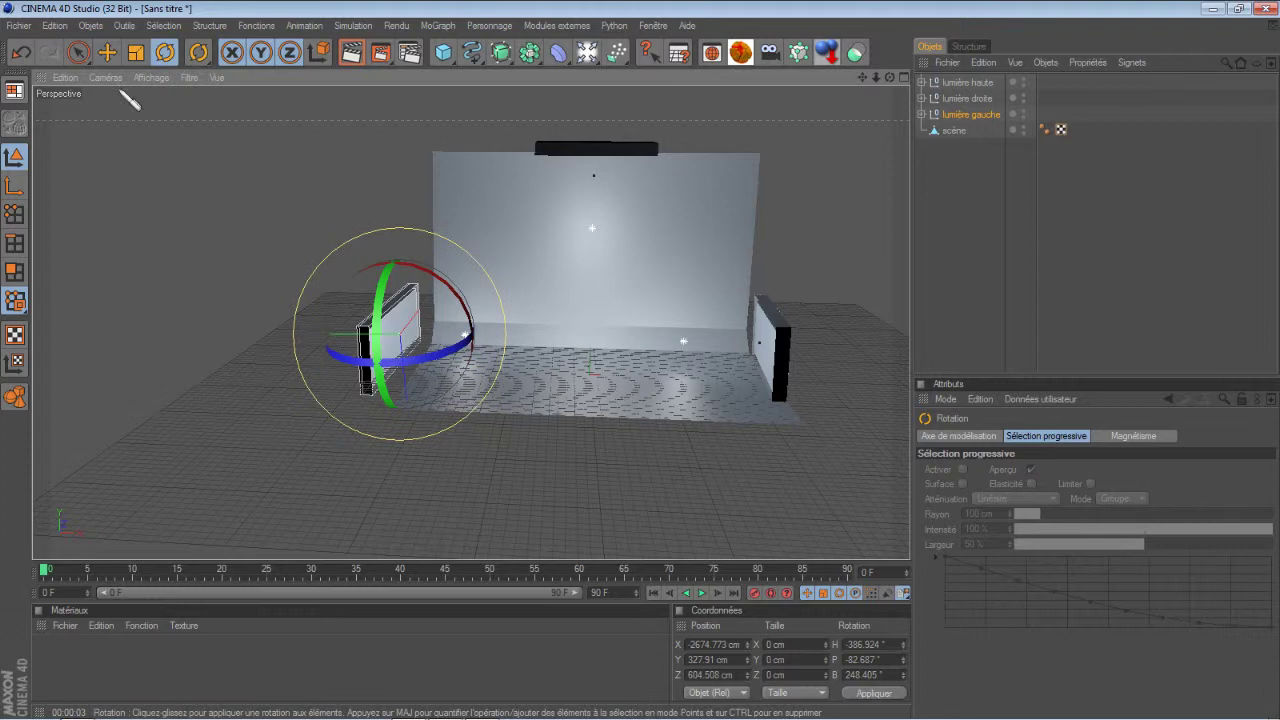
Step: Raise and position lumière gauche at X −2366.936, Y 457.05, Z 51.825 cm, checking from orbited views
{"action": "left_click", "coordinate": [78, 52]}
{"action": "left_click_drag", "start_coordinate": [409, 398], "coordinate": [409, 386]}
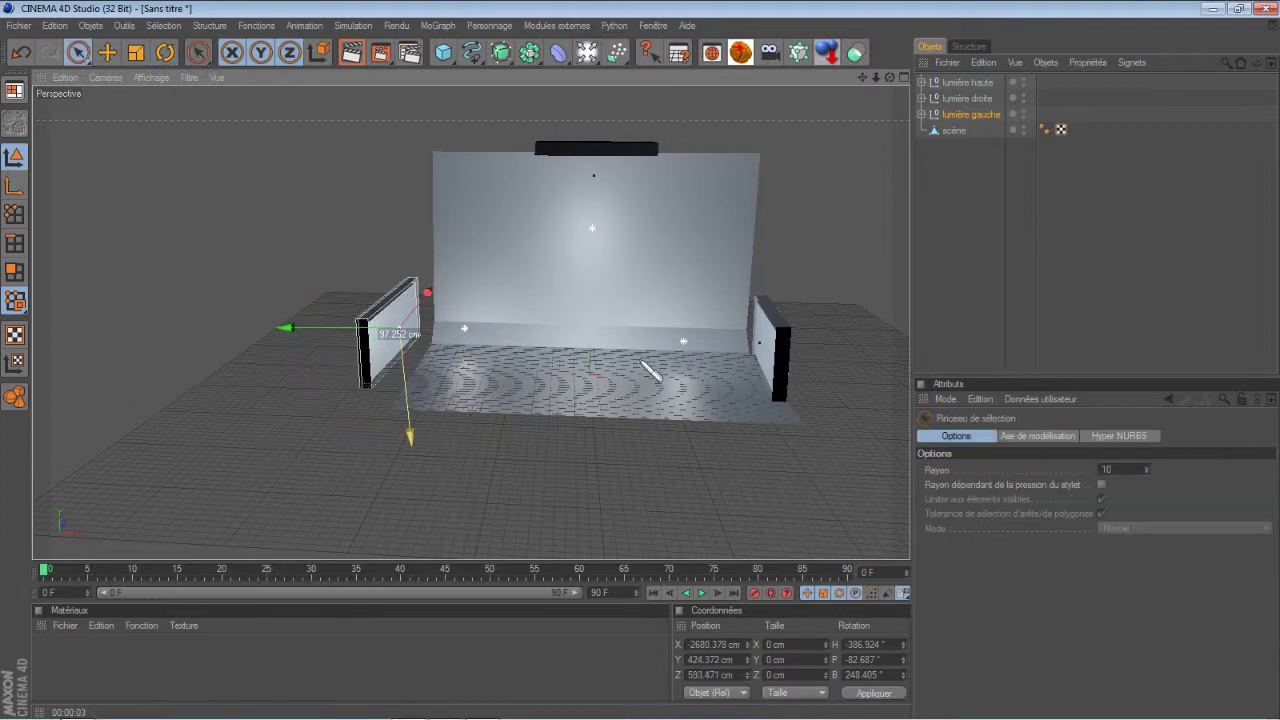
{"action": "mouse_move", "coordinate": [345, 324]}
{"action": "left_mouse_down"}
{"action": "mouse_move", "coordinate": [651, 371]}
{"action": "mouse_move", "coordinate": [349, 329]}
{"action": "left_mouse_up"}
{"action": "left_click_drag", "start_coordinate": [889, 77], "coordinate": [535, 290]}
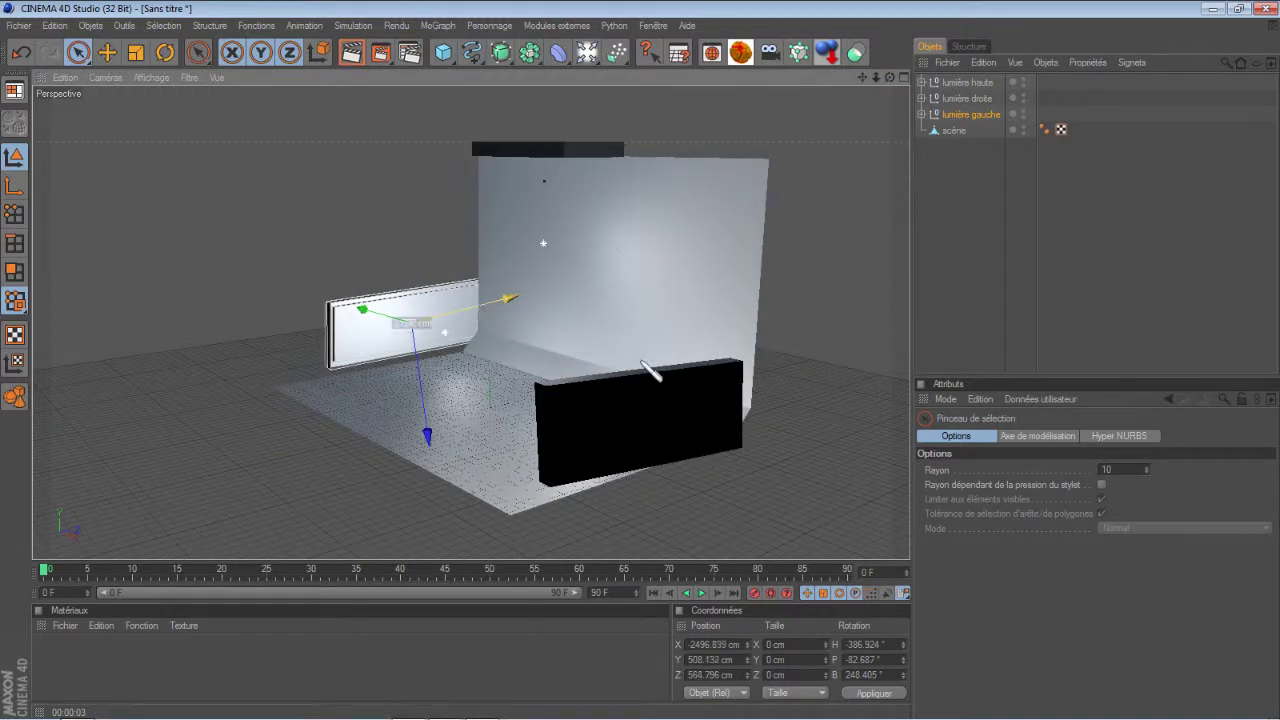
{"action": "left_click_drag", "start_coordinate": [490, 302], "coordinate": [437, 376]}
{"action": "left_click_drag", "start_coordinate": [341, 316], "coordinate": [651, 371]}
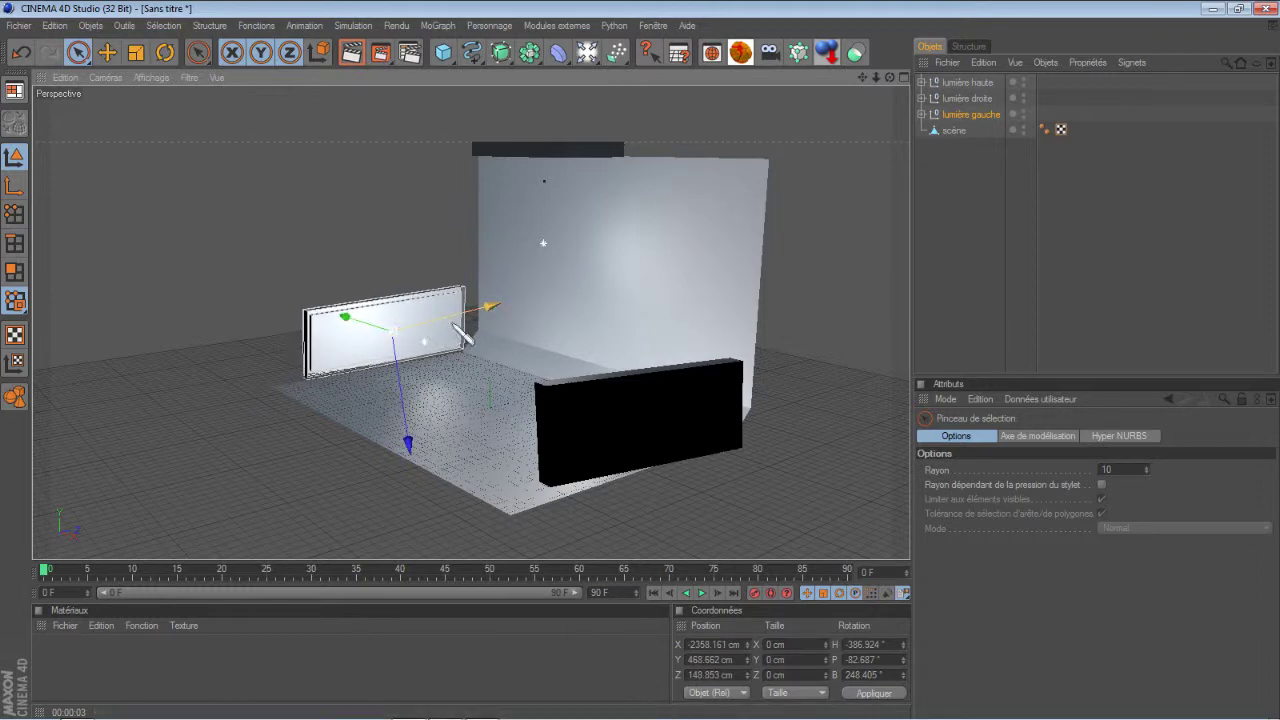
{"action": "left_click_drag", "start_coordinate": [375, 333], "coordinate": [463, 325]}
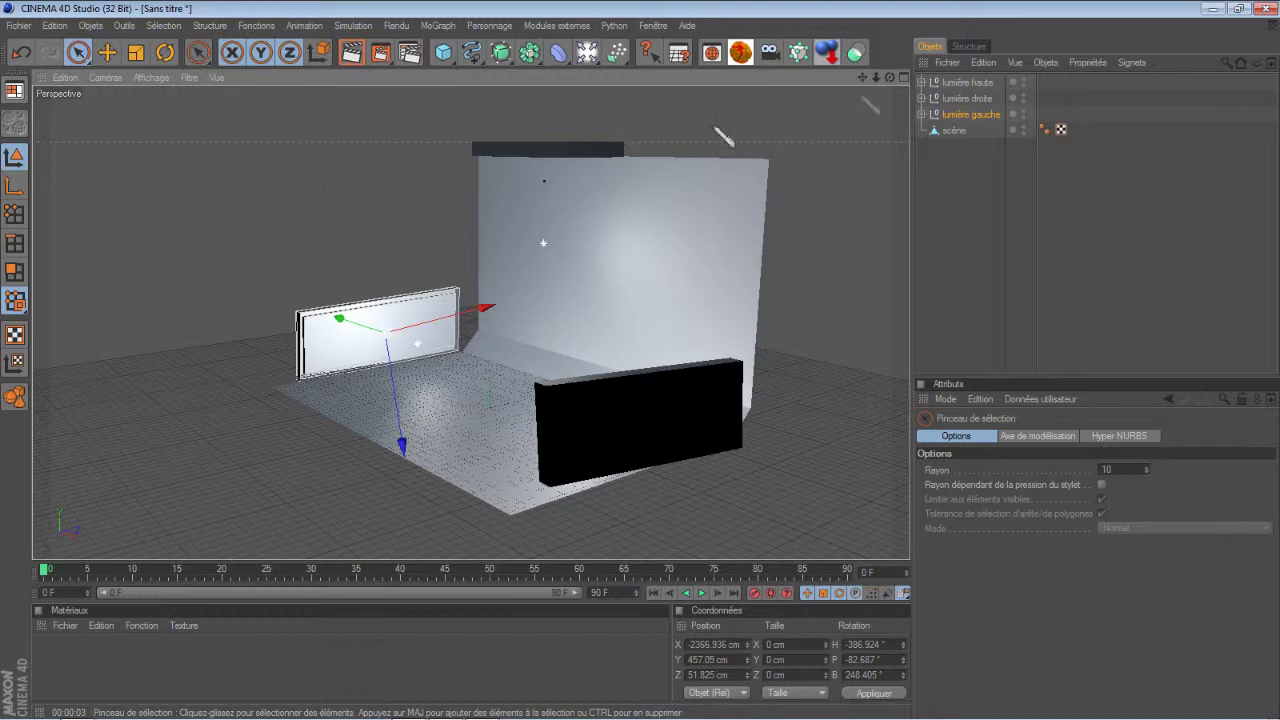
{"action": "mouse_move", "coordinate": [890, 77]}
{"action": "left_mouse_down"}
{"action": "mouse_move", "coordinate": [636, 368]}
{"action": "mouse_move", "coordinate": [650, 372]}
{"action": "mouse_move", "coordinate": [826, 170]}
{"action": "left_mouse_up"}
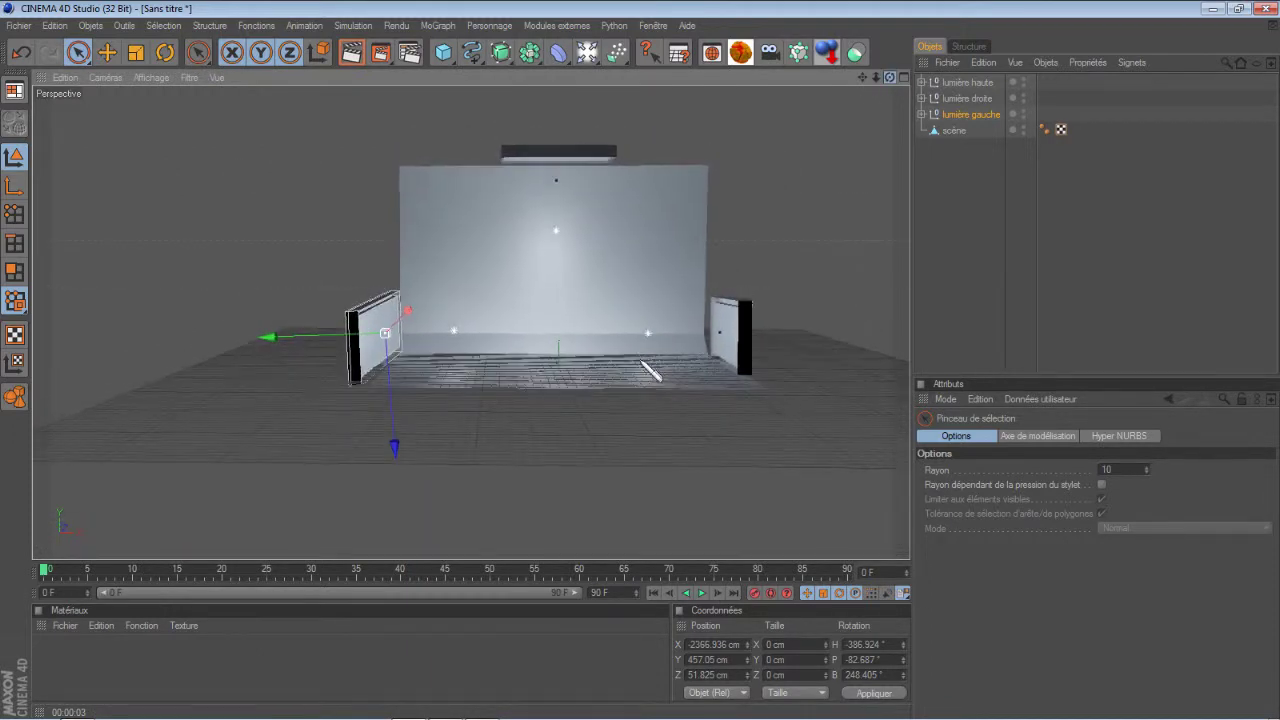
{"action": "scroll", "coordinate": [826, 170], "scroll_direction": "up", "scroll_amount": 5}
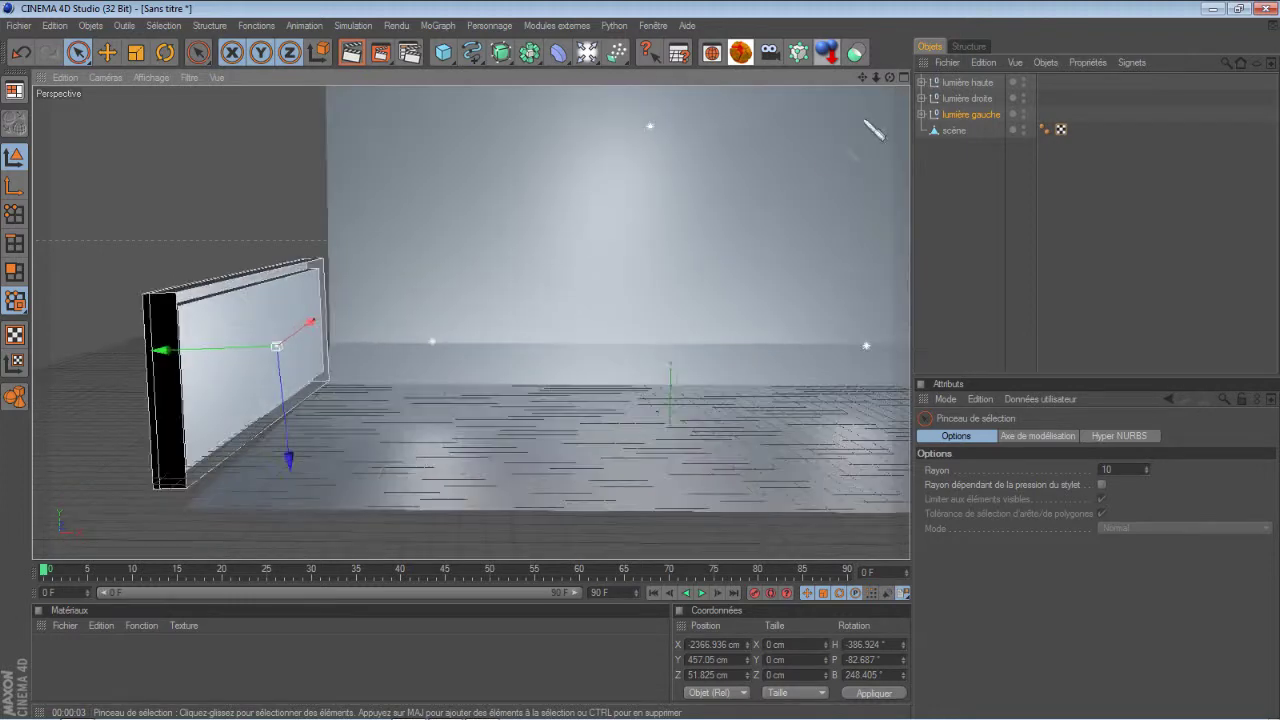
{"action": "left_click_drag", "start_coordinate": [876, 77], "coordinate": [651, 371]}
{"action": "scroll", "coordinate": [651, 371], "scroll_direction": "down", "scroll_amount": 3}
{"action": "scroll", "coordinate": [651, 371], "scroll_direction": "down", "scroll_amount": 2}
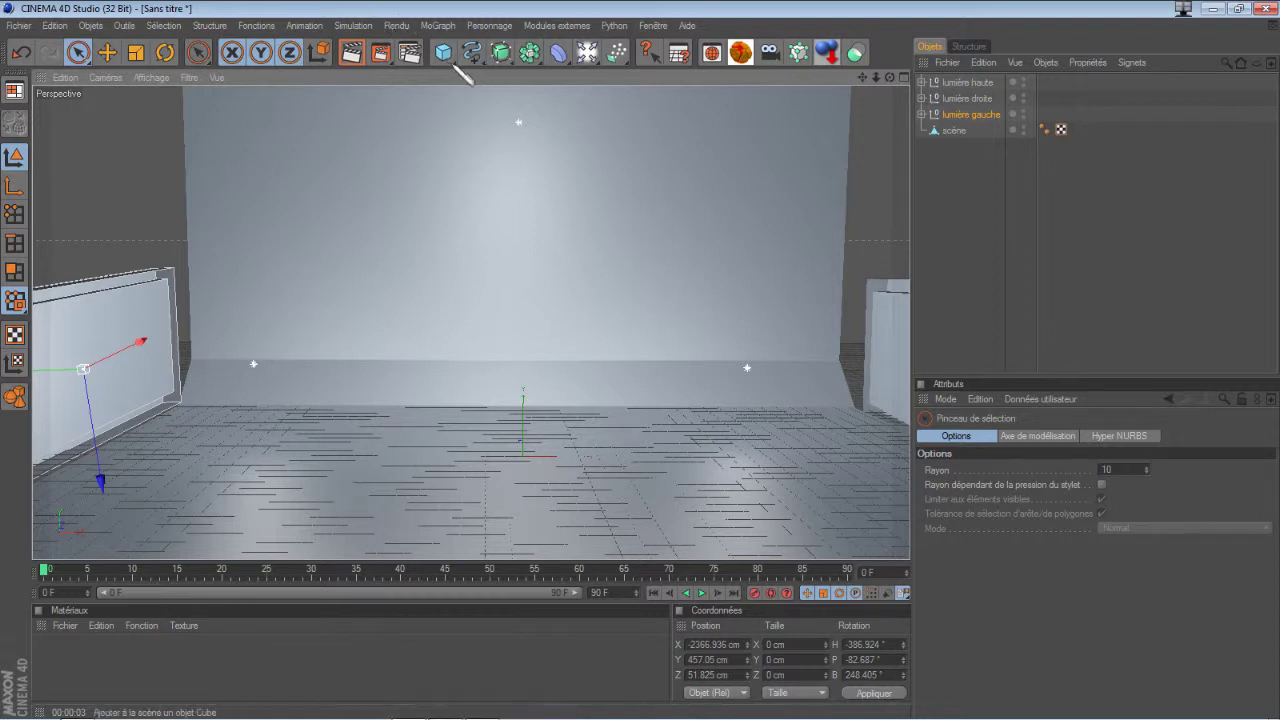
Step: Add a sphere of about 466 cm radius, raise it above the floor, and render a preview
{"action": "left_click_drag", "start_coordinate": [445, 52], "coordinate": [583, 65]}
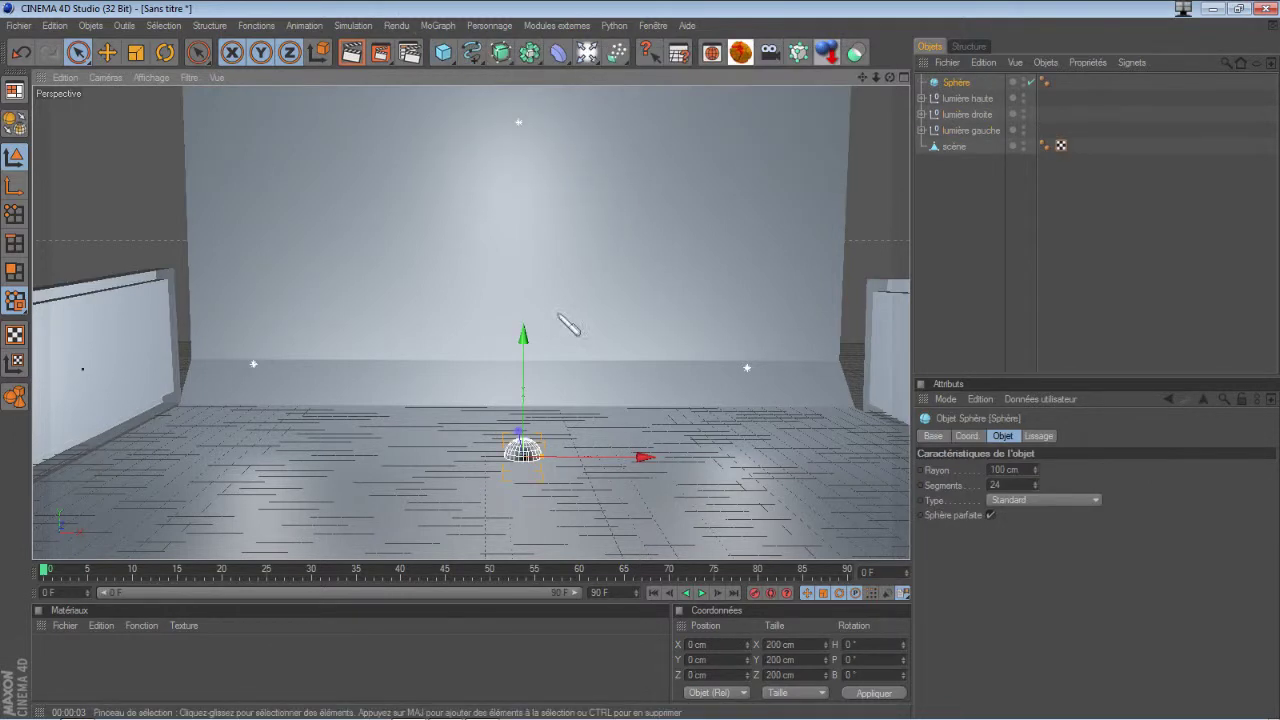
{"action": "left_click_drag", "start_coordinate": [525, 340], "coordinate": [525, 295]}
{"action": "left_click_drag", "start_coordinate": [525, 410], "coordinate": [650, 372]}
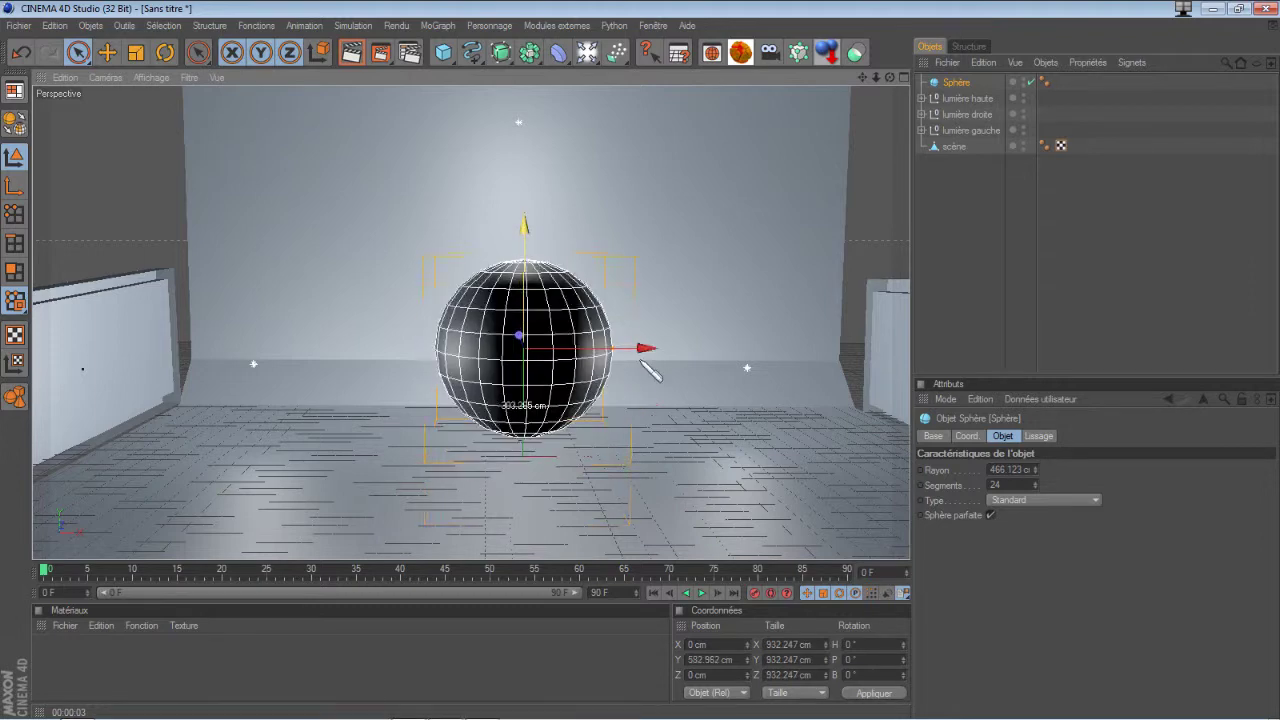
{"action": "left_click_drag", "start_coordinate": [531, 228], "coordinate": [531, 205]}
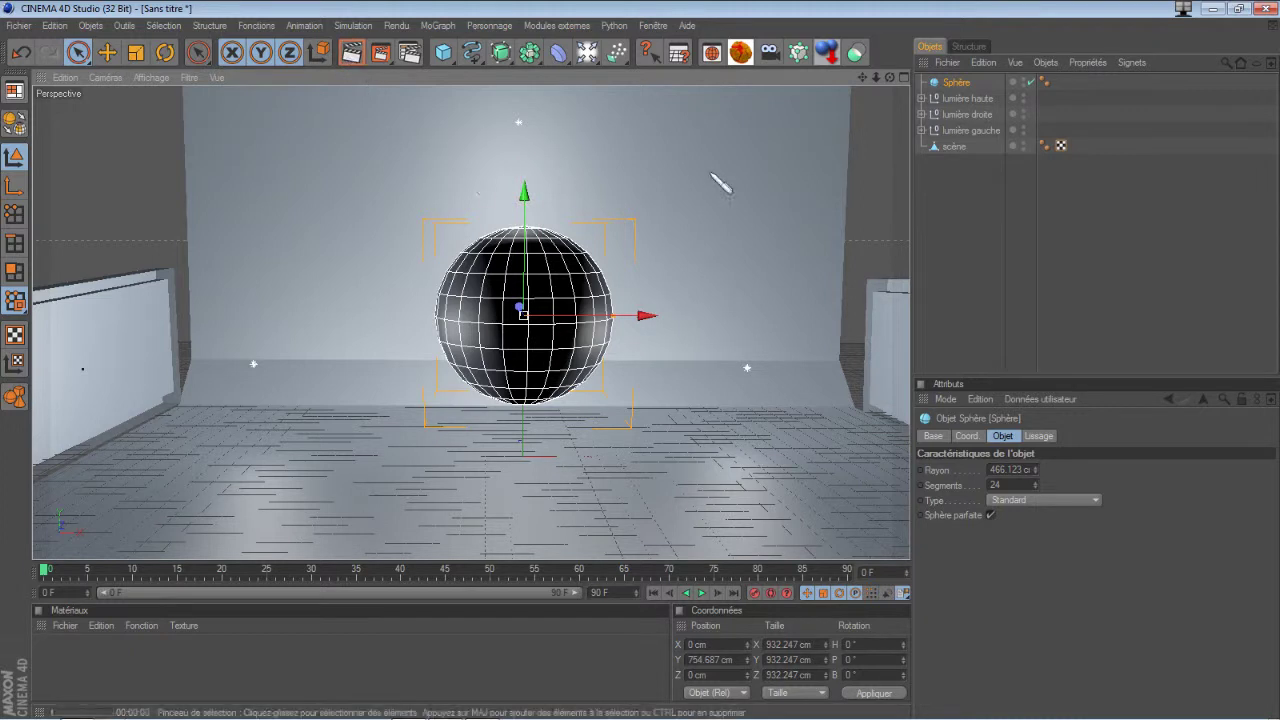
{"action": "key", "text": "ctrl+r"}
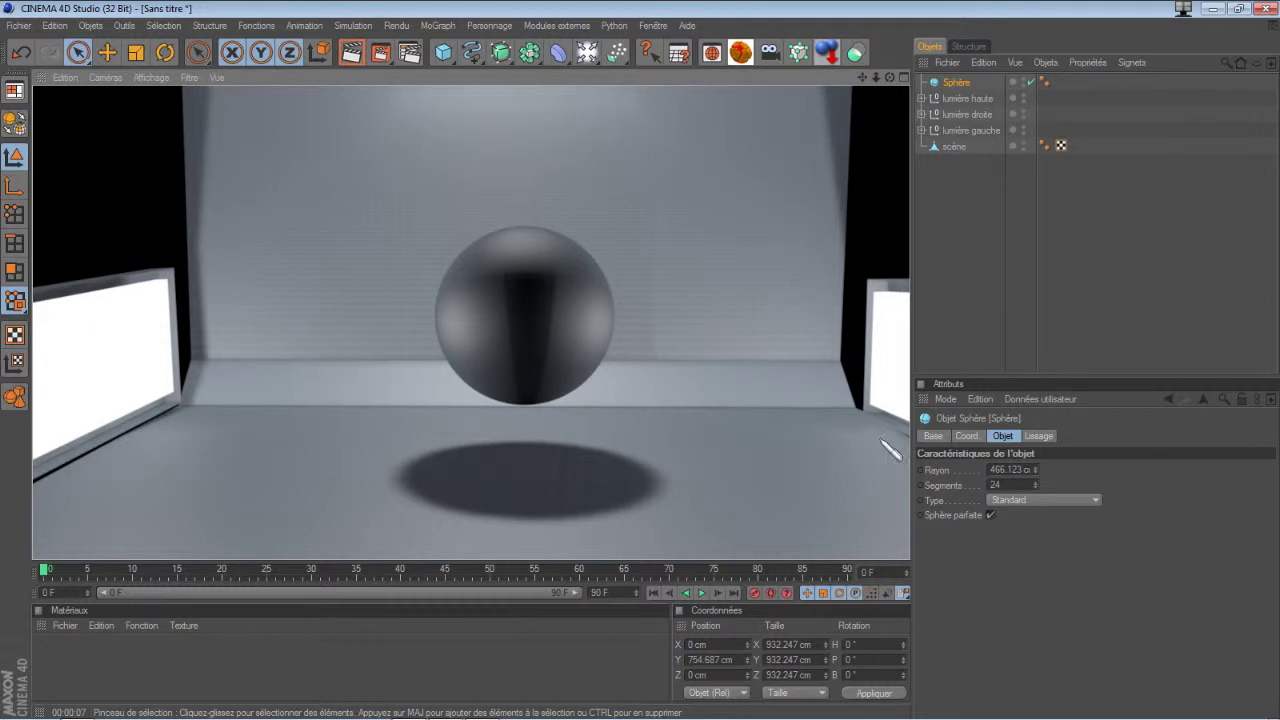
Step: Delete the Sphère object from the scene
{"action": "left_click", "coordinate": [966, 290]}
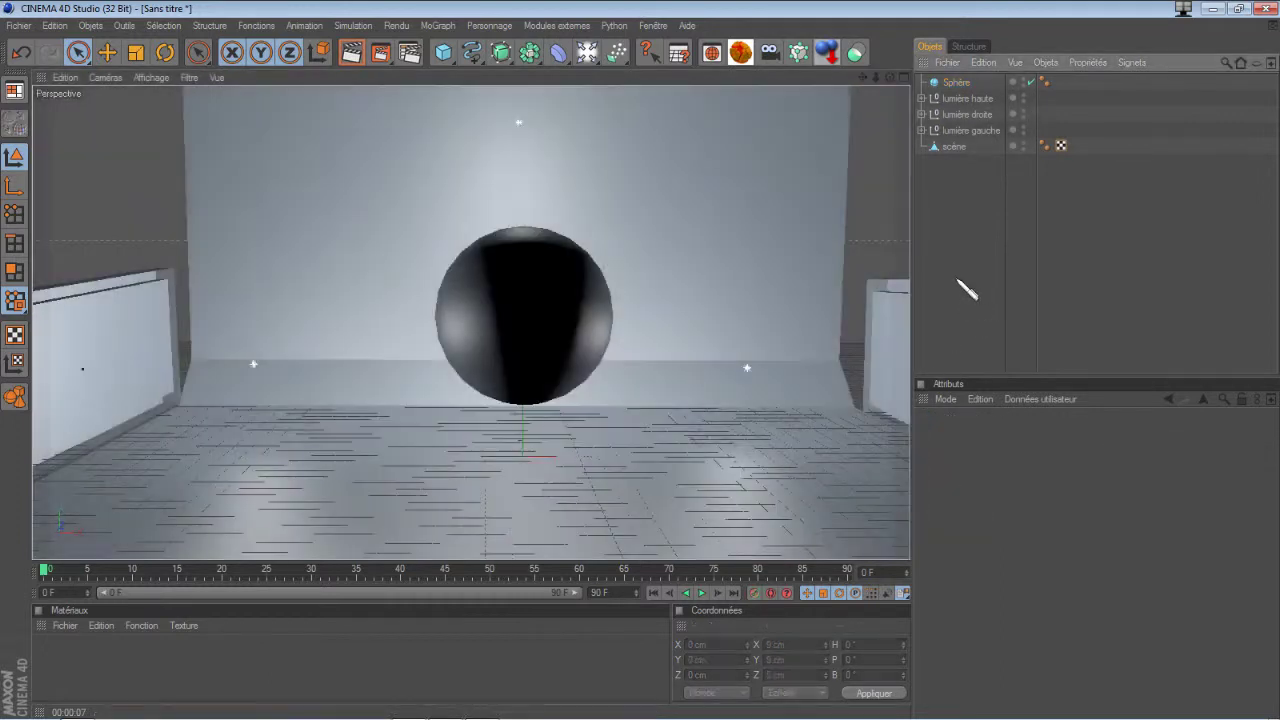
{"action": "left_click", "coordinate": [957, 83]}
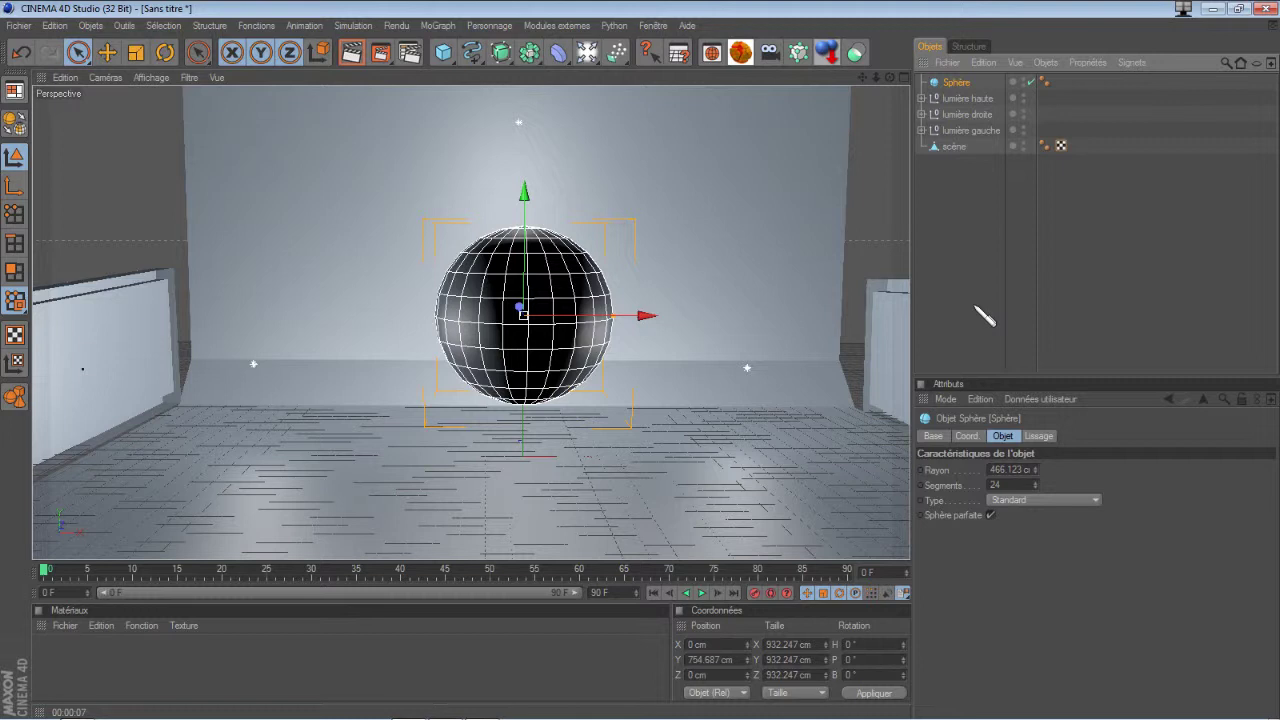
{"action": "key", "text": "Delete"}
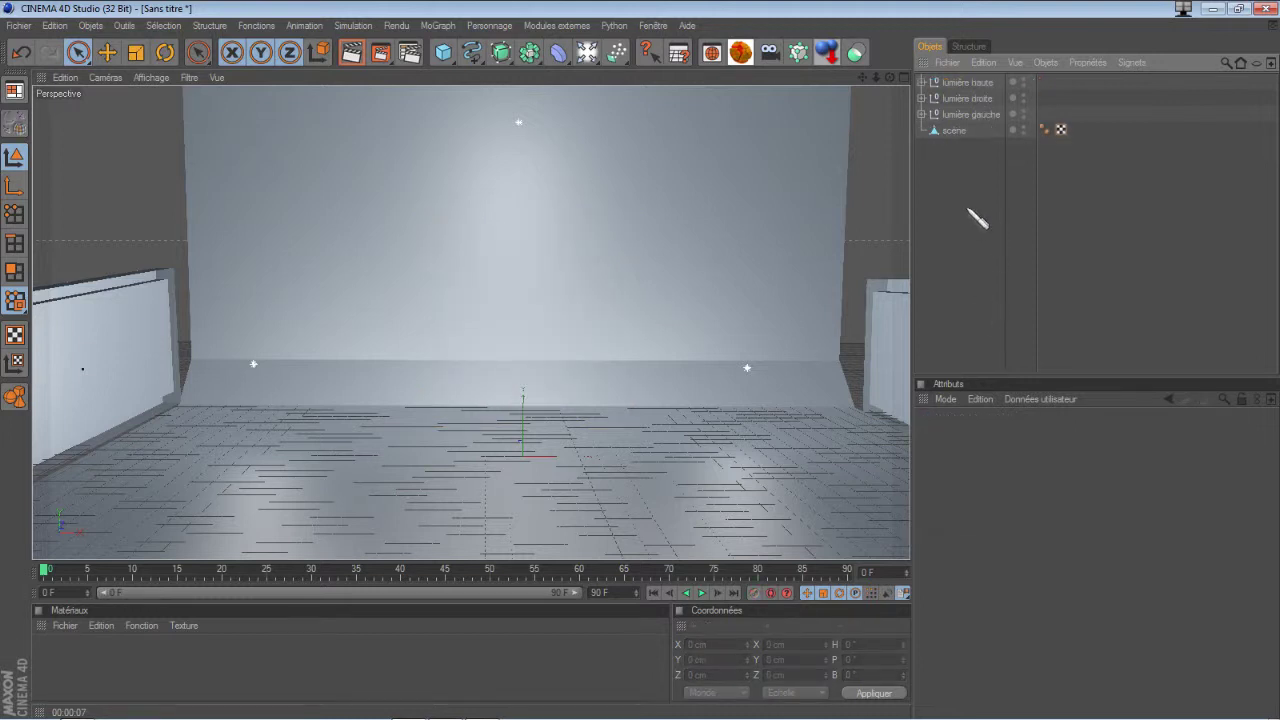
Step: Add an Arrière plan background object, then select all five scene objects
{"action": "left_click", "coordinate": [598, 60]}
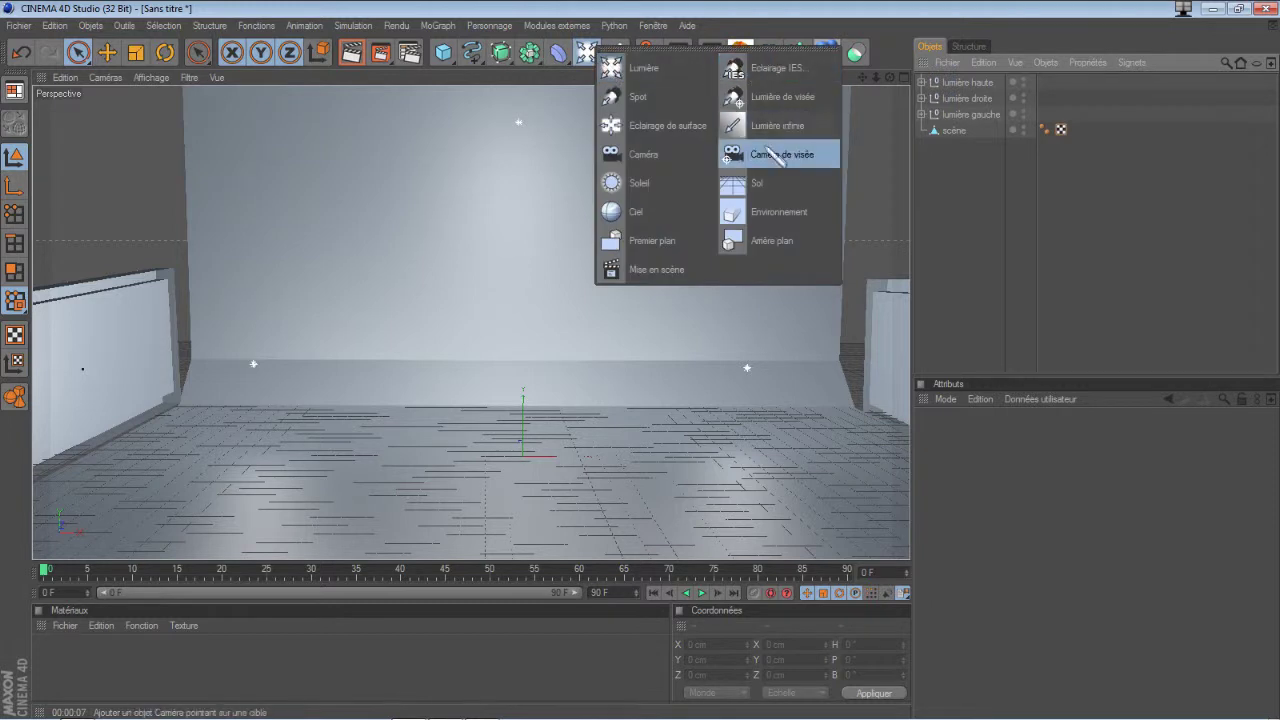
{"action": "left_click", "coordinate": [795, 248]}
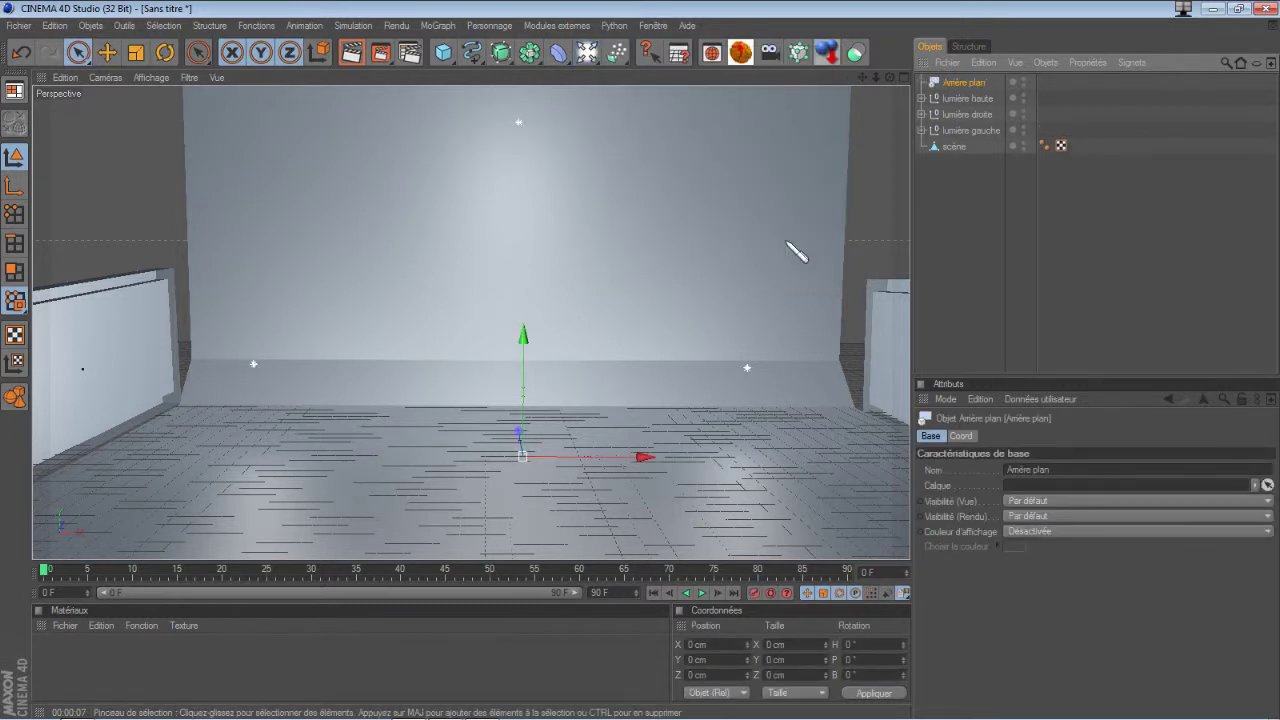
{"action": "left_click", "coordinate": [992, 272]}
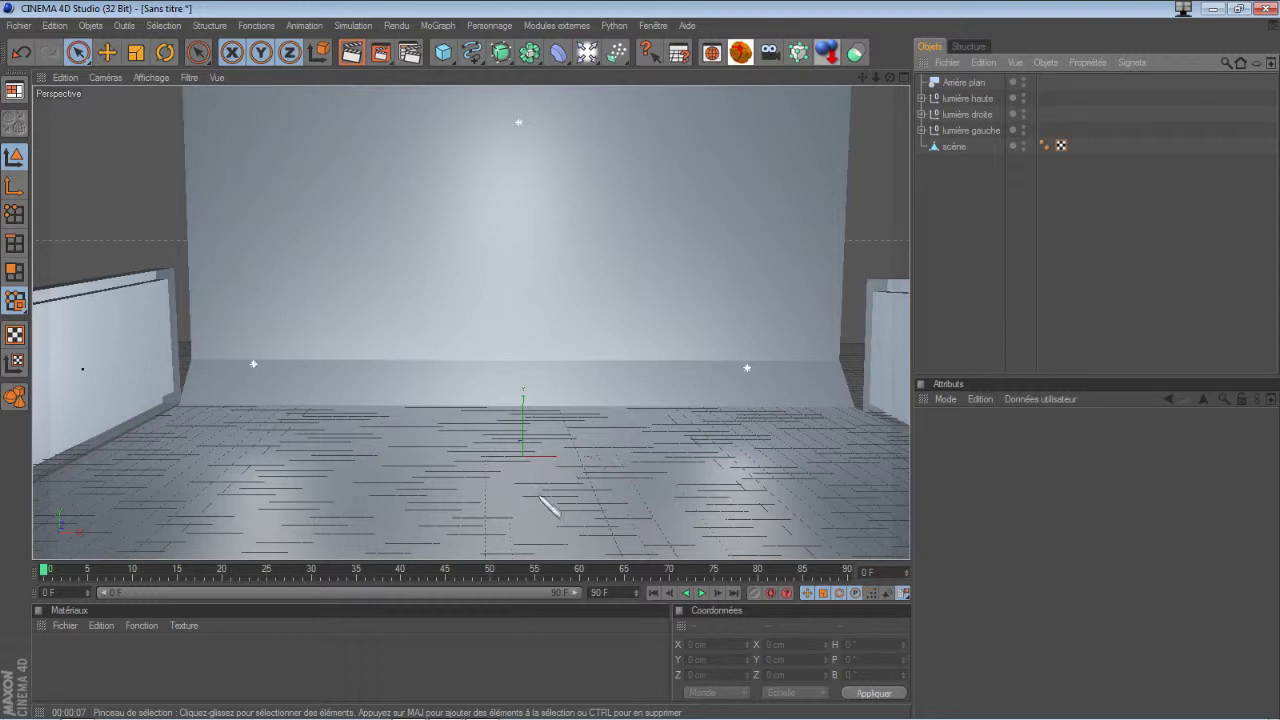
{"action": "left_click_drag", "start_coordinate": [934, 168], "coordinate": [1013, 81]}
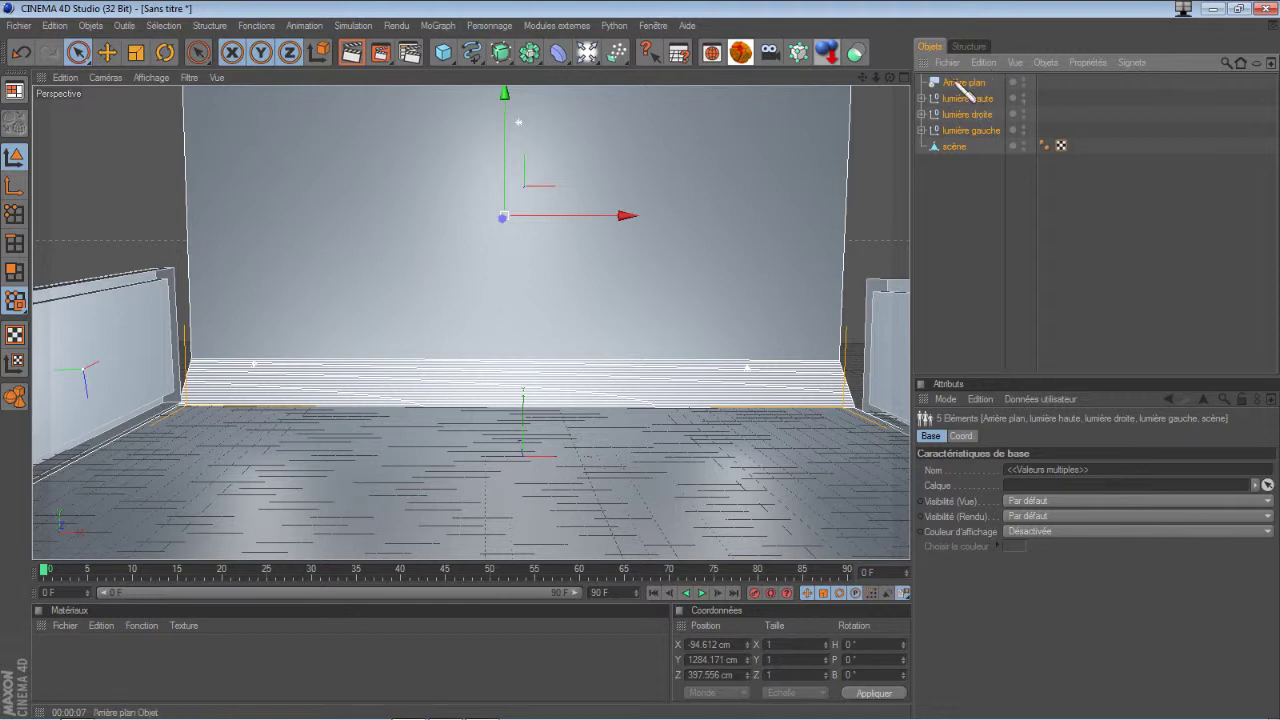
{"action": "right_click", "coordinate": [960, 84]}
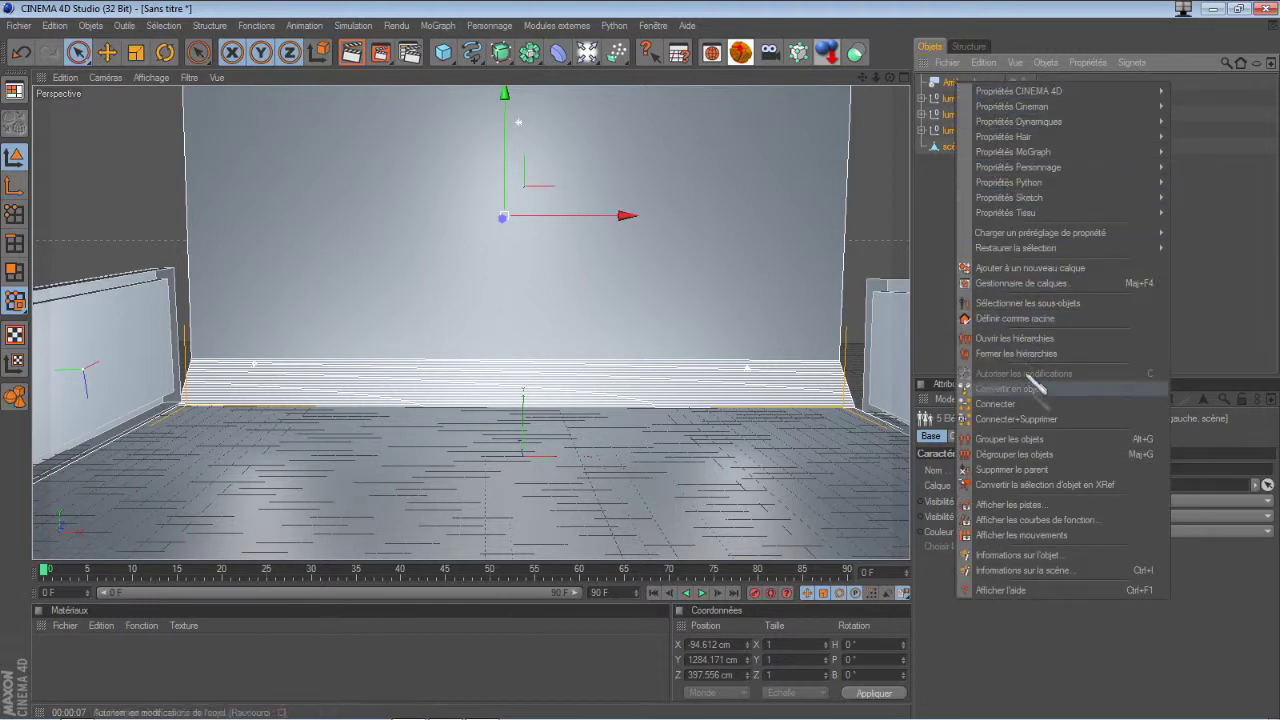
Step: Group the five selected objects and name the new null 'decor'
{"action": "left_click", "coordinate": [1042, 439]}
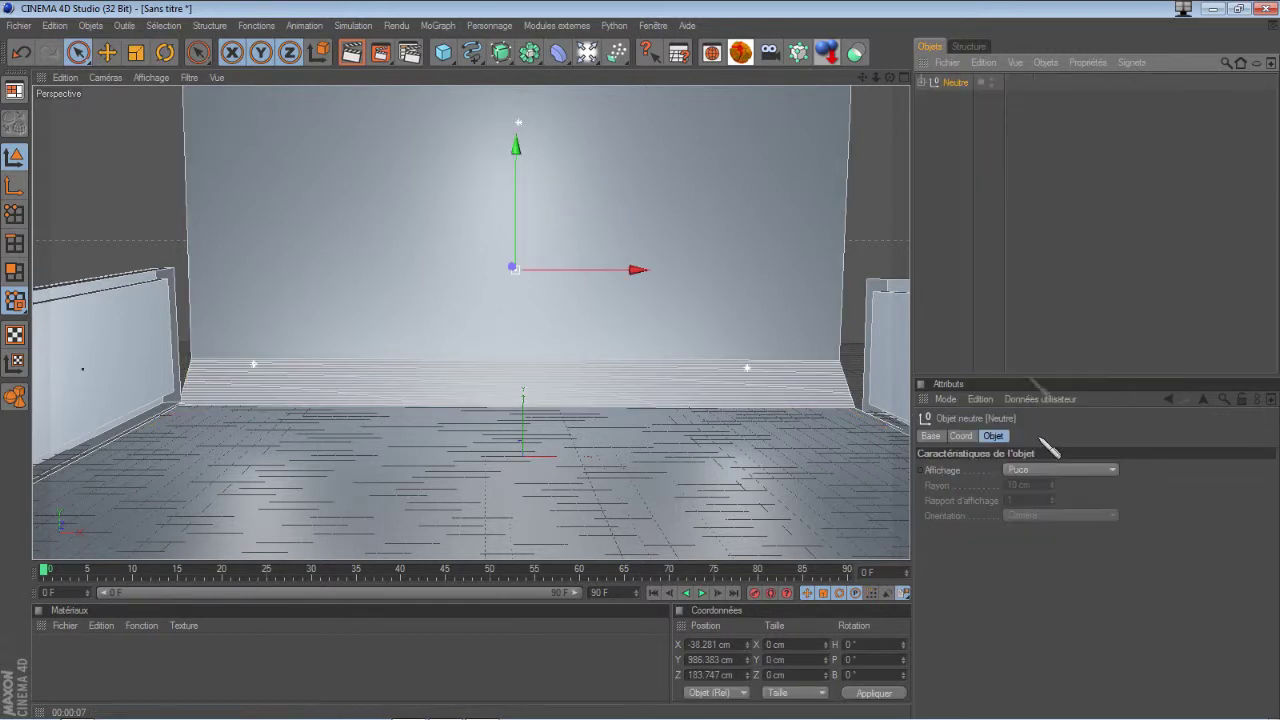
{"action": "double_click", "coordinate": [960, 82]}
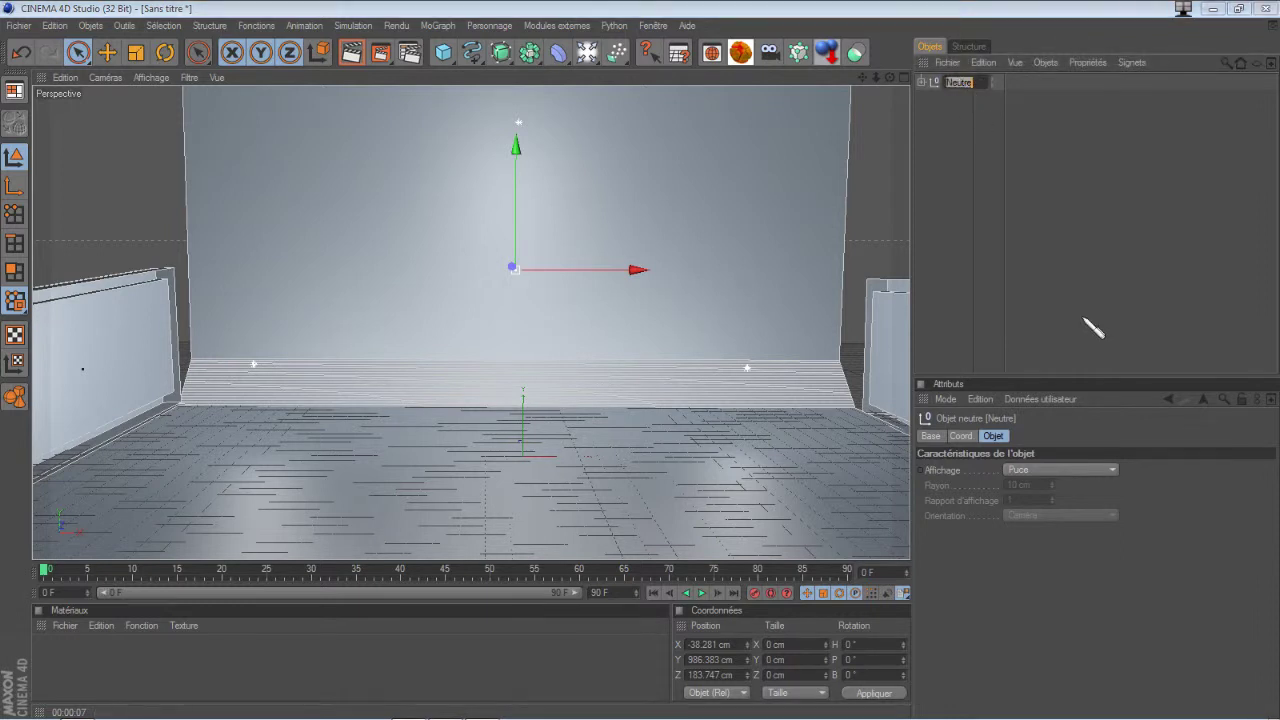
{"action": "type", "text": "decor"}
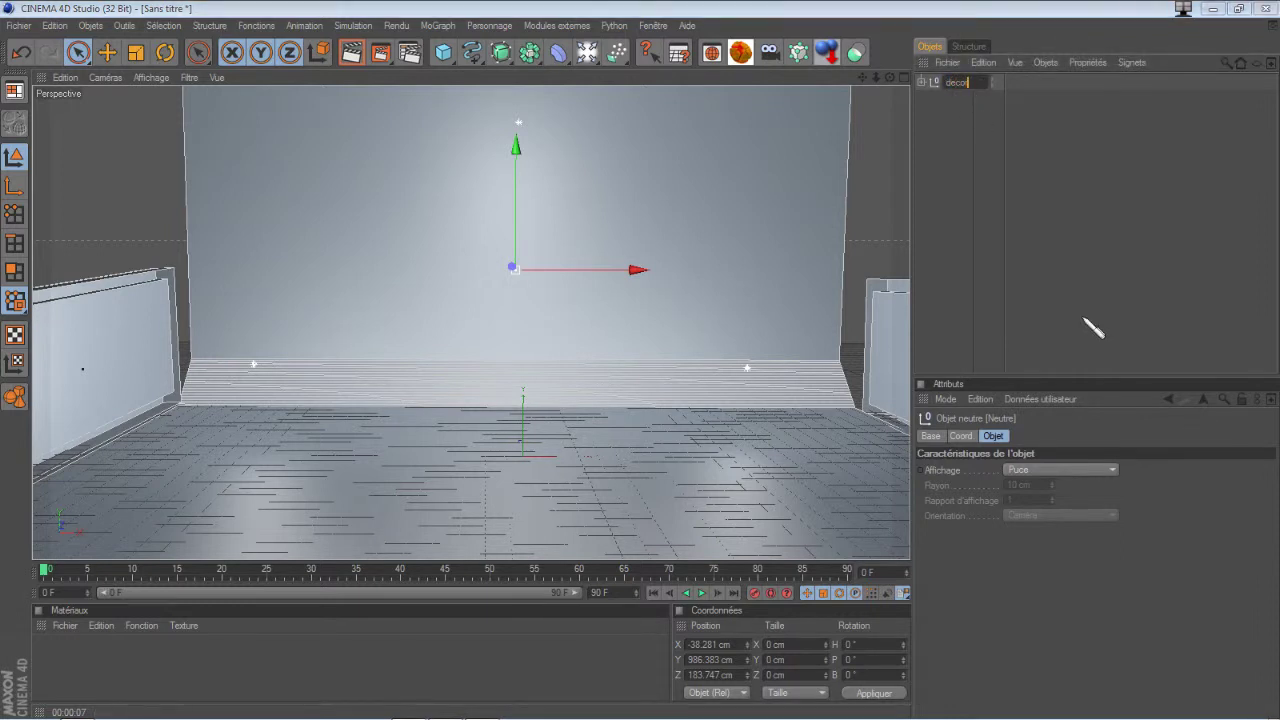
{"action": "key", "text": "Return"}
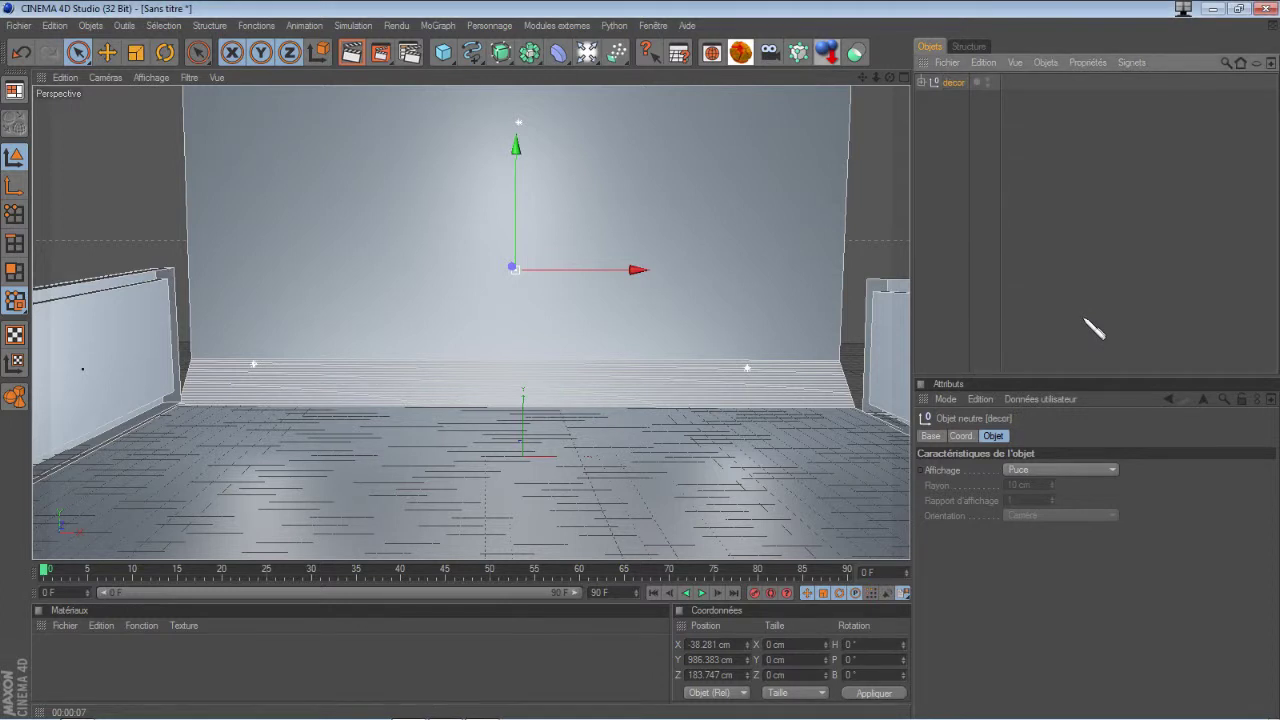
{"action": "left_click", "coordinate": [966, 150]}
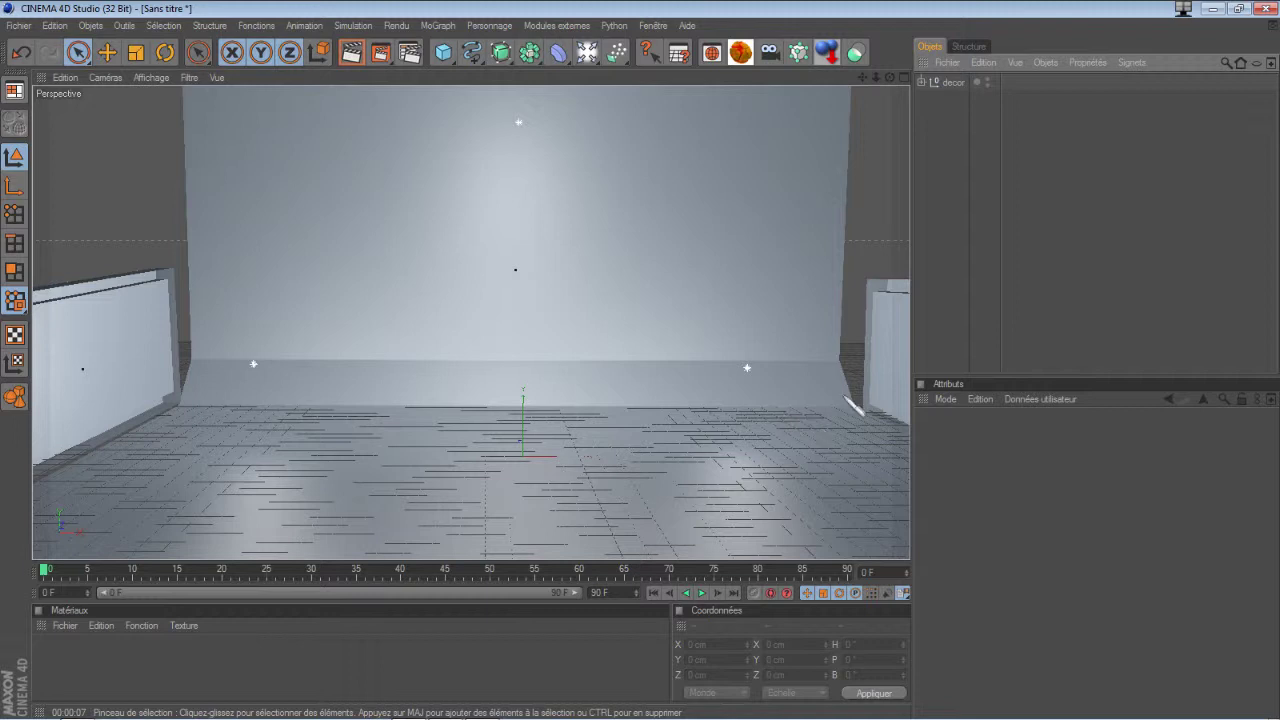
Step: Create a new material Mat and set its colour to near-black
{"action": "left_click", "coordinate": [922, 82]}
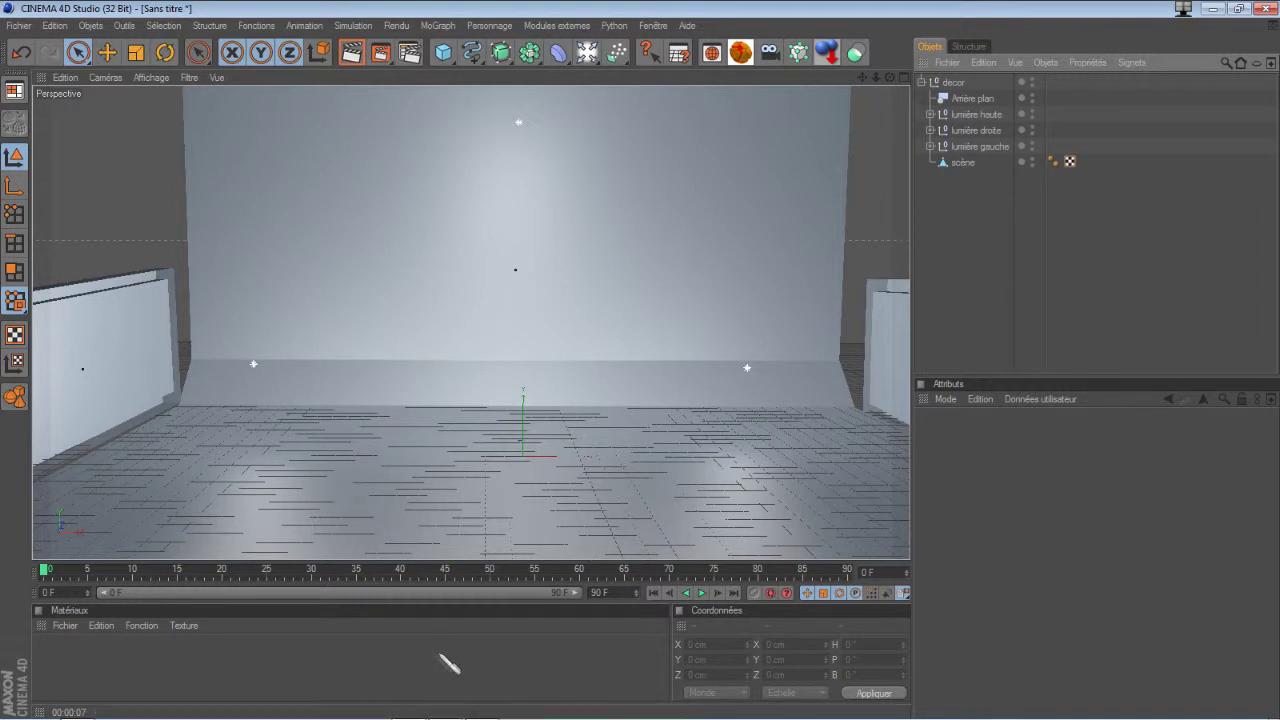
{"action": "double_click", "coordinate": [185, 678]}
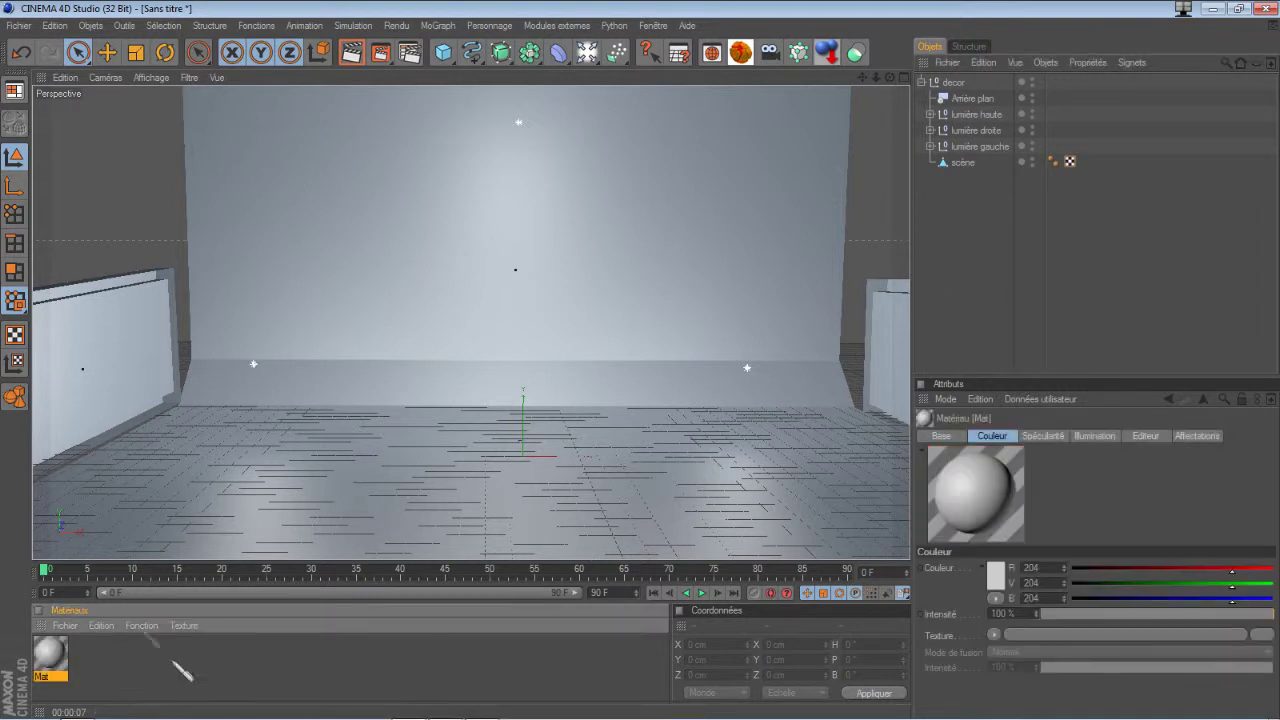
{"action": "double_click", "coordinate": [52, 655]}
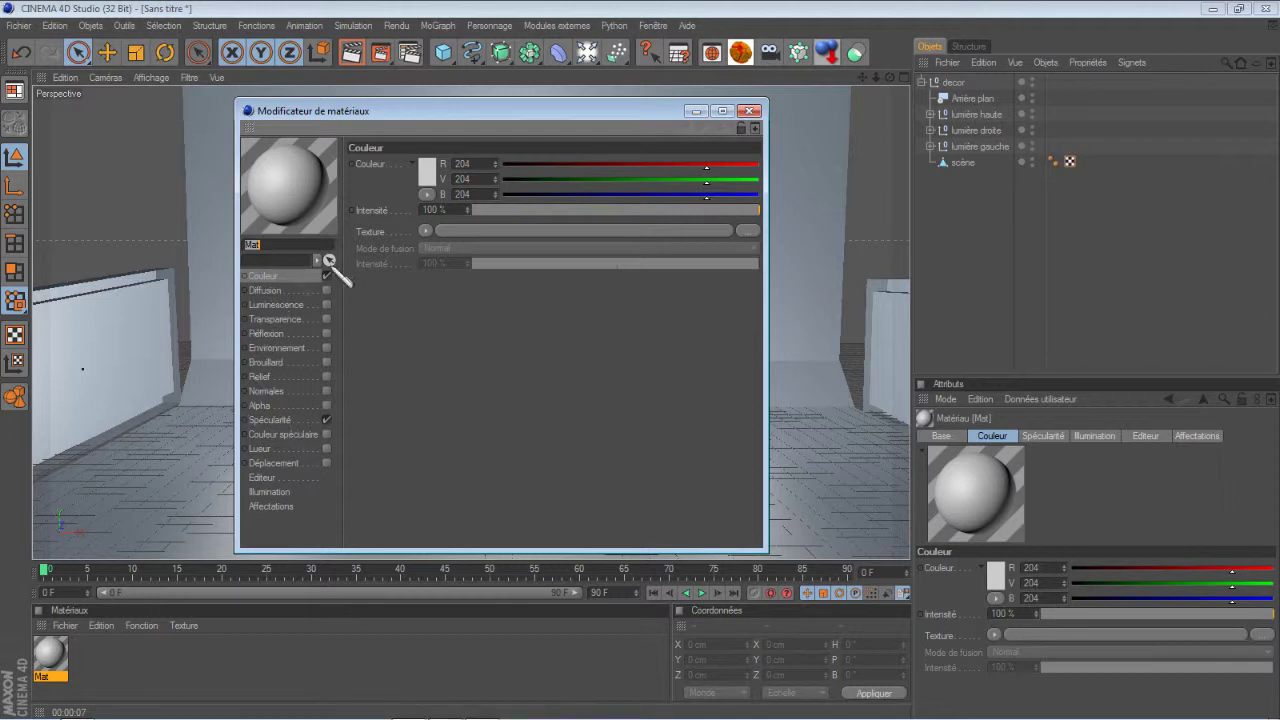
{"action": "left_click", "coordinate": [430, 172]}
{"action": "left_click", "coordinate": [440, 191]}
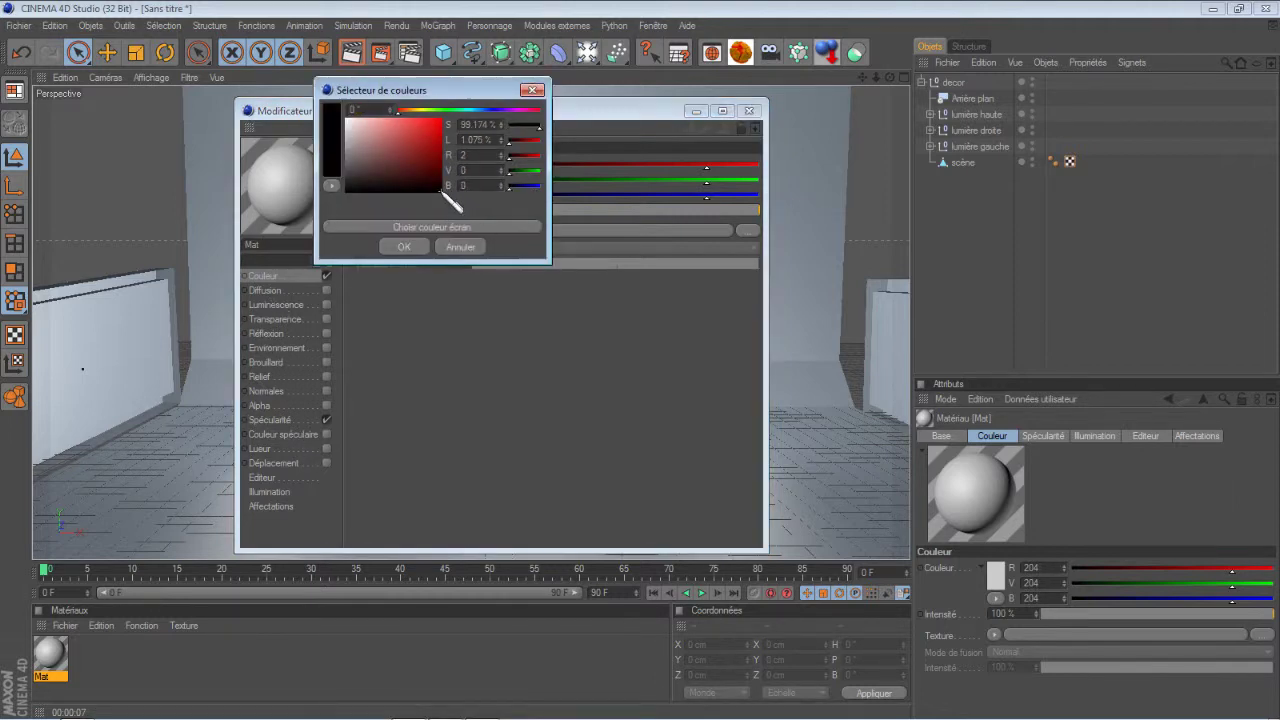
{"action": "left_click", "coordinate": [420, 247]}
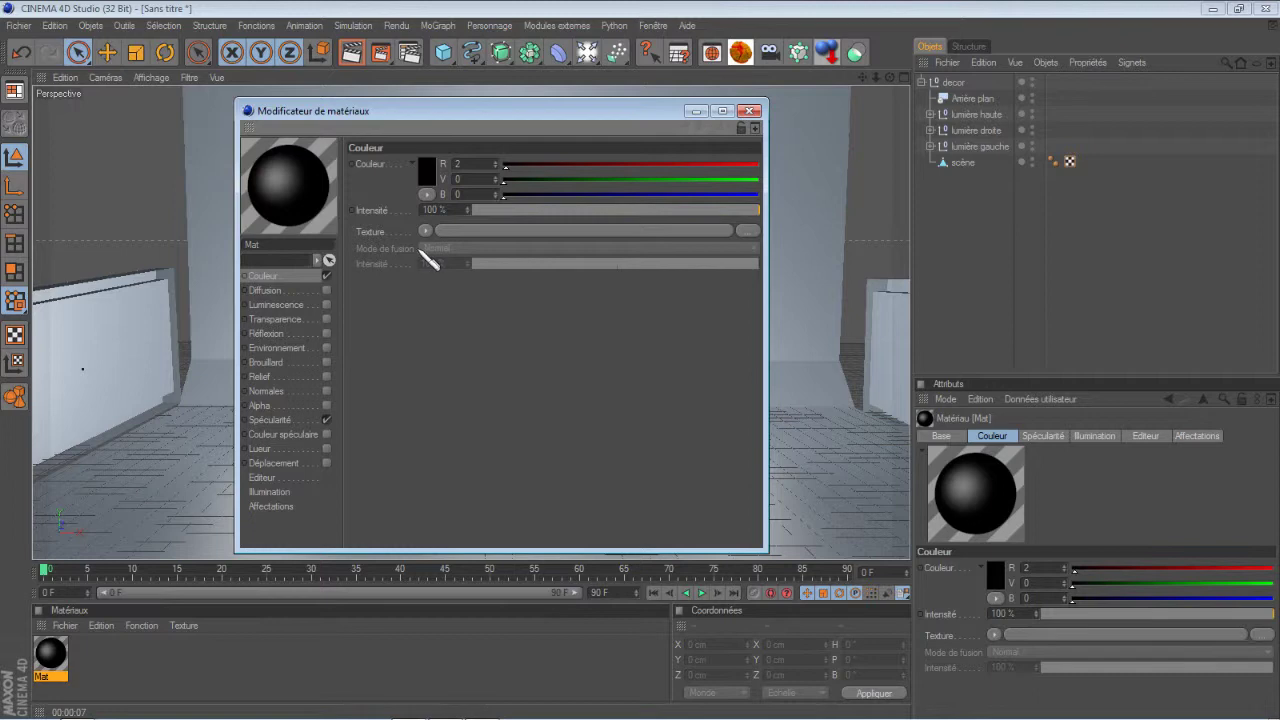
Step: Enable reflection at about 50 % and raise specular height to 74 %
{"action": "left_click", "coordinate": [326, 333]}
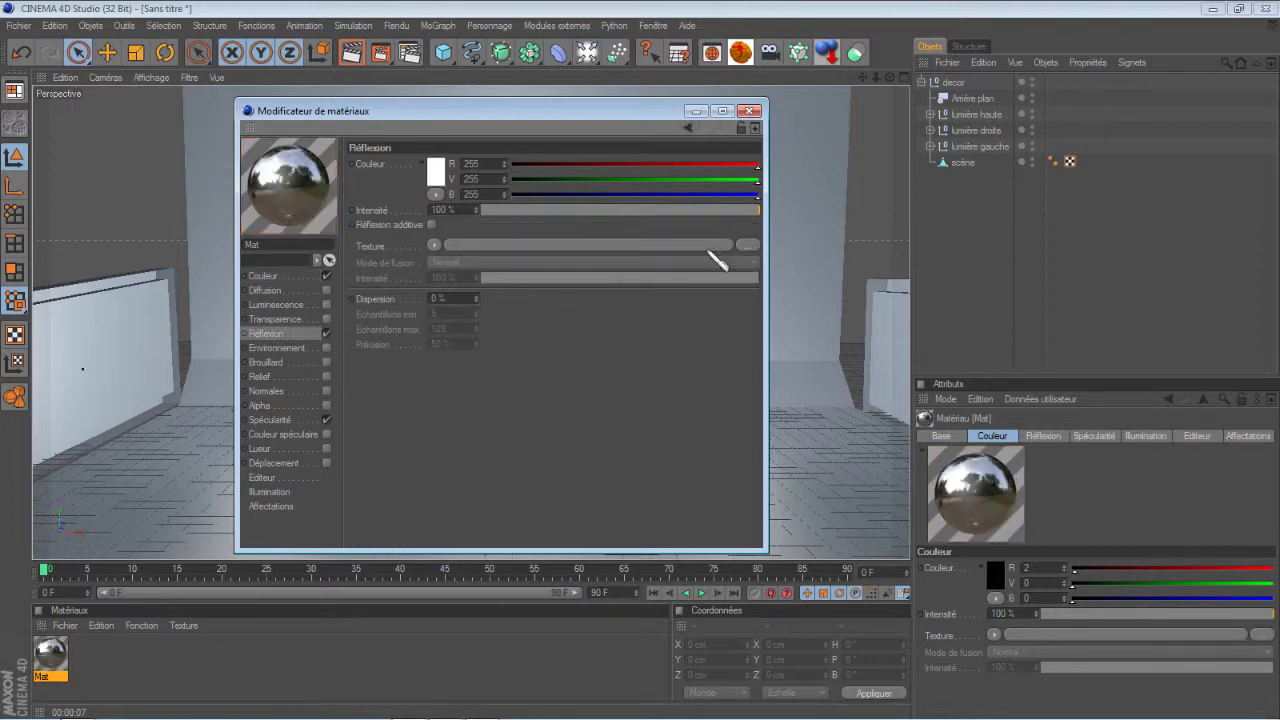
{"action": "left_click_drag", "start_coordinate": [756, 210], "coordinate": [615, 210]}
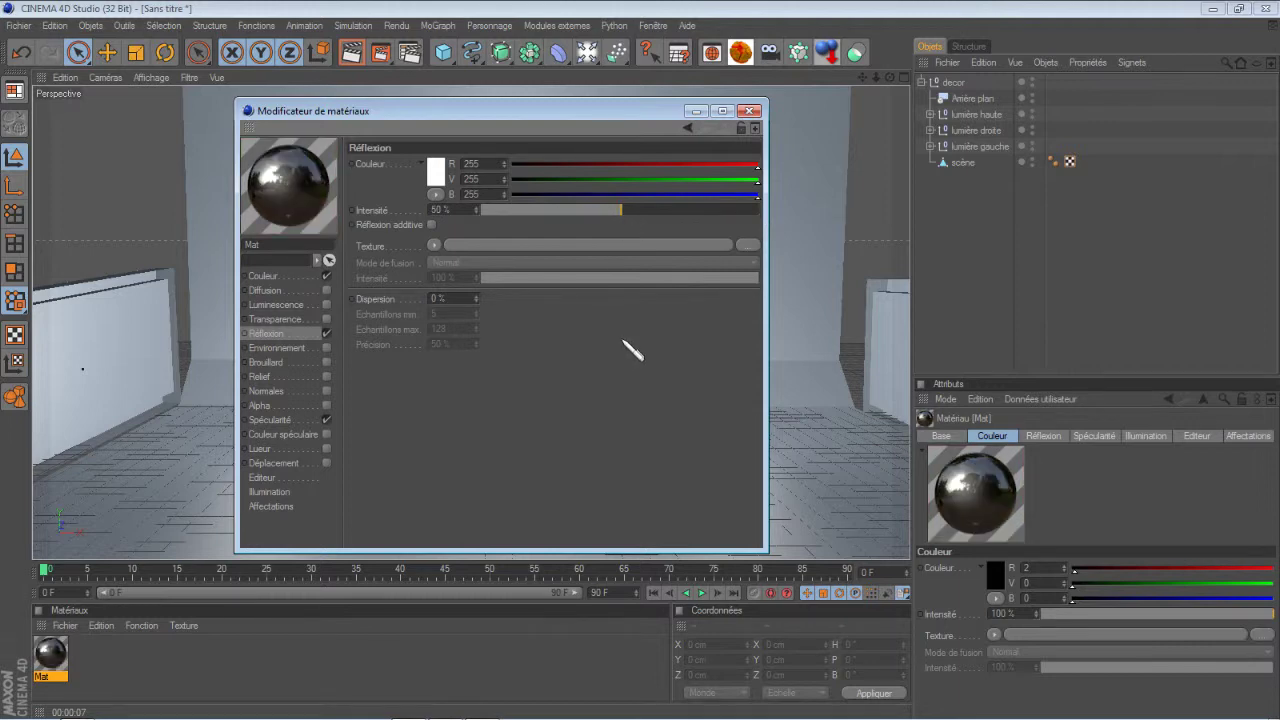
{"action": "left_click", "coordinate": [281, 420]}
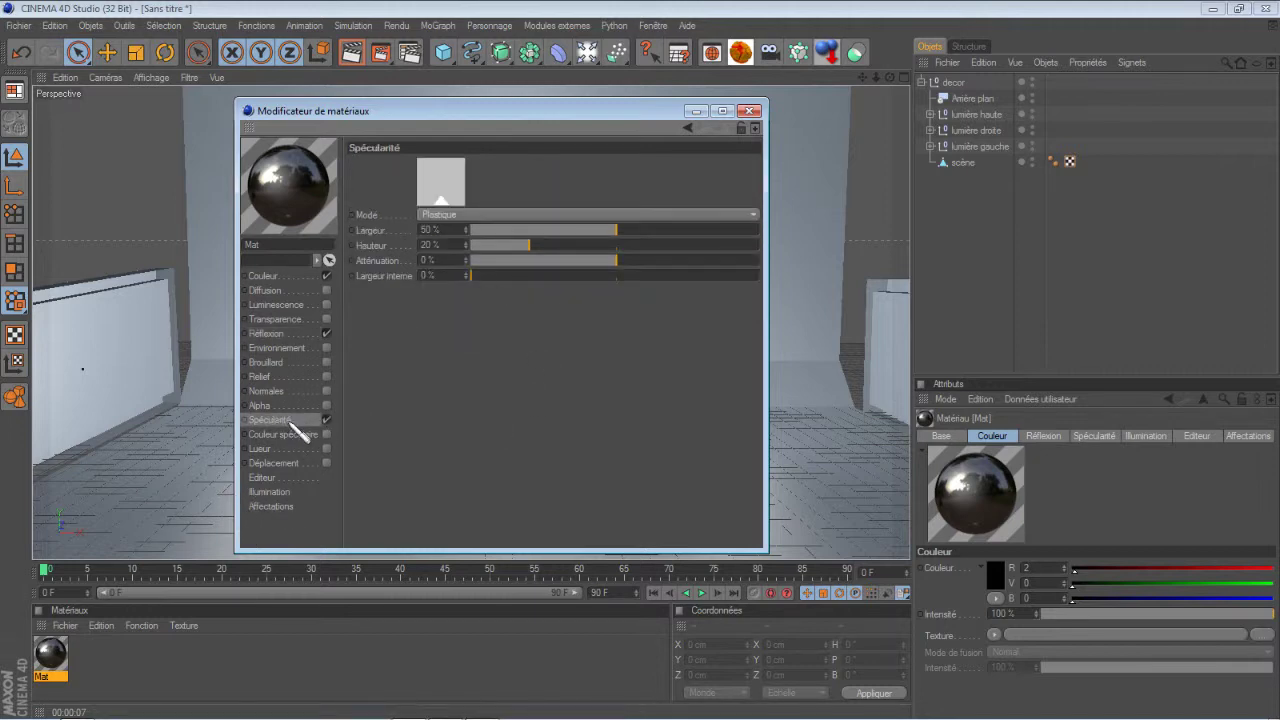
{"action": "left_click_drag", "start_coordinate": [529, 245], "coordinate": [692, 264]}
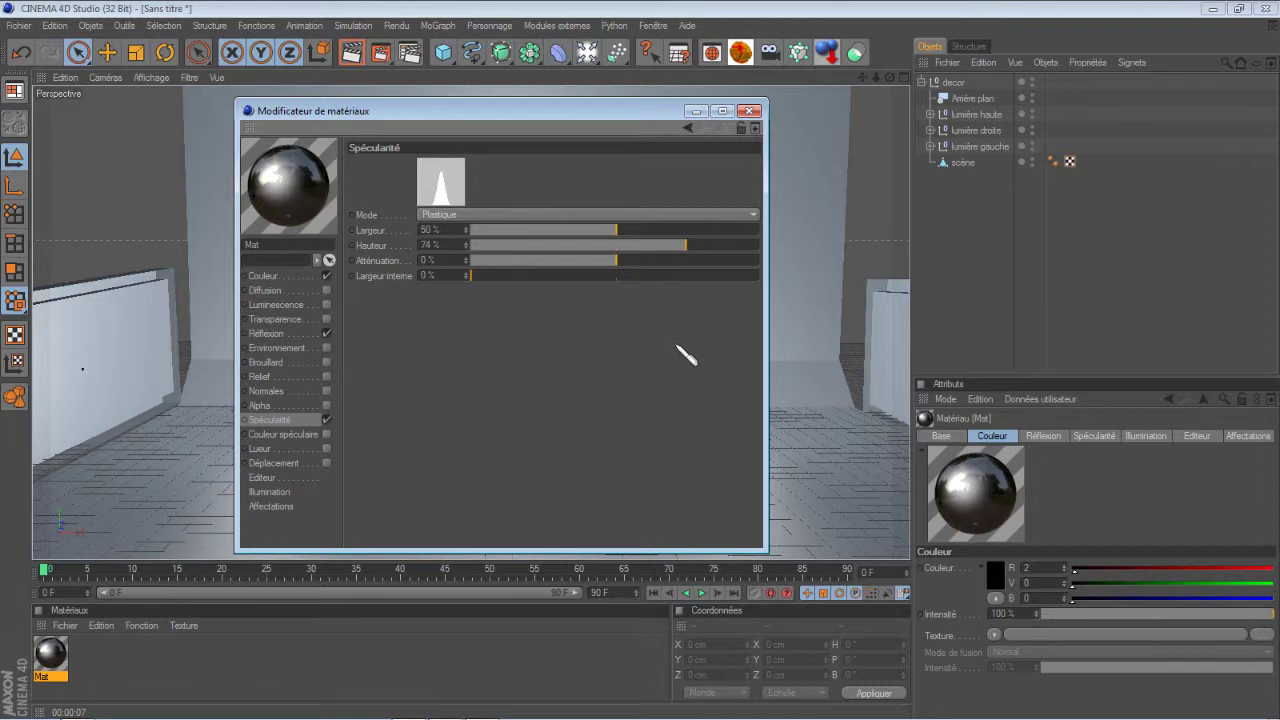
{"action": "left_click", "coordinate": [753, 110]}
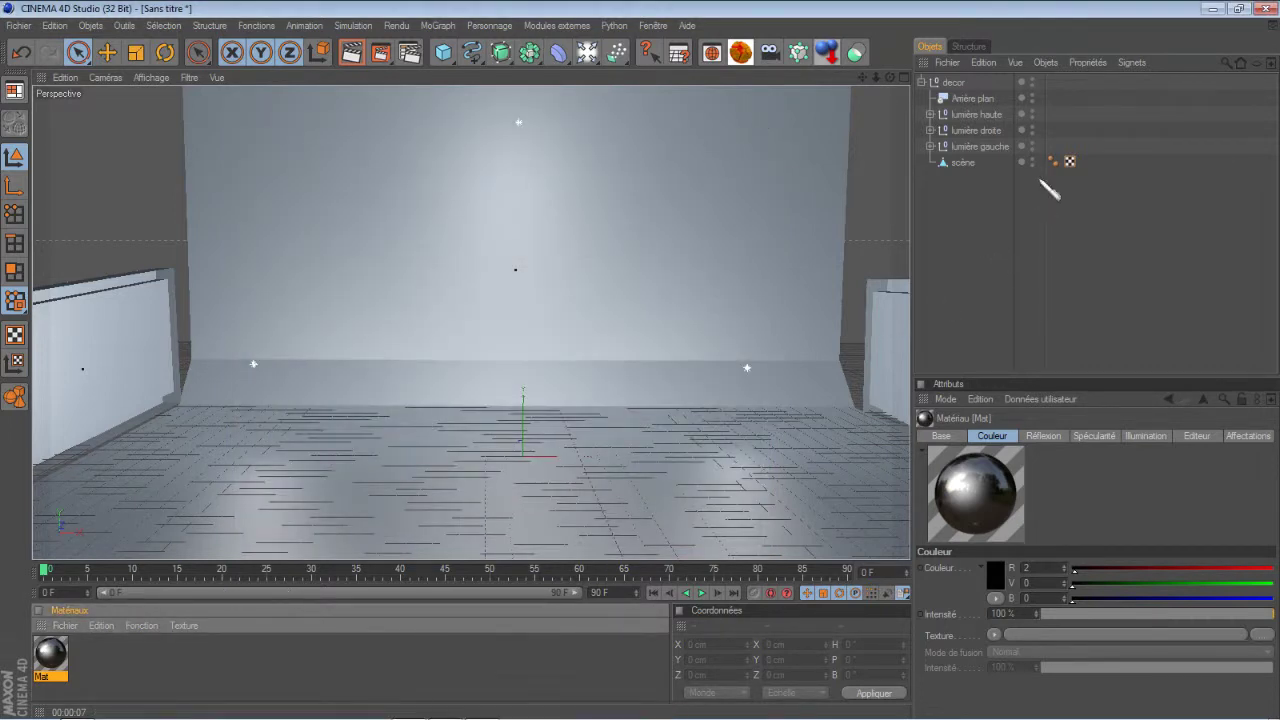
Step: Apply Mat to the couvercle of lumière gauche, droite and haute, then collapse decor
{"action": "left_click", "coordinate": [930, 114]}
{"action": "left_click", "coordinate": [930, 178]}
{"action": "left_click", "coordinate": [930, 242]}
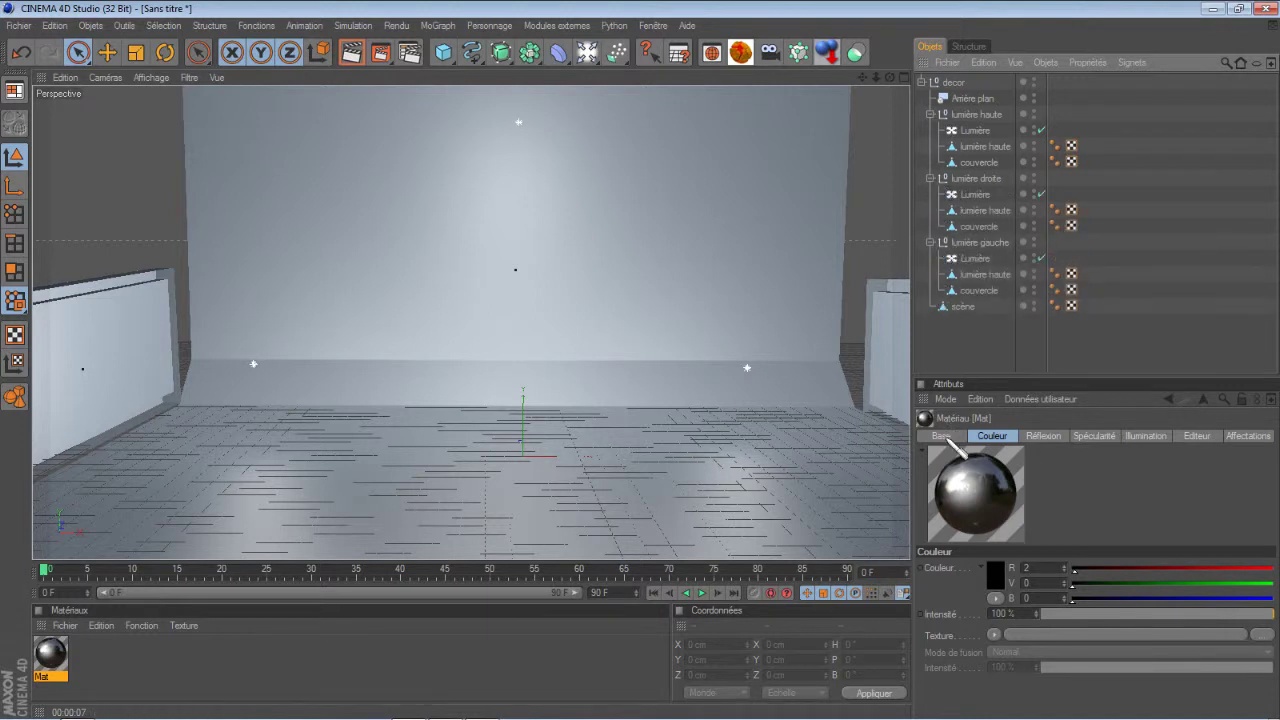
{"action": "left_click_drag", "start_coordinate": [55, 655], "coordinate": [975, 290]}
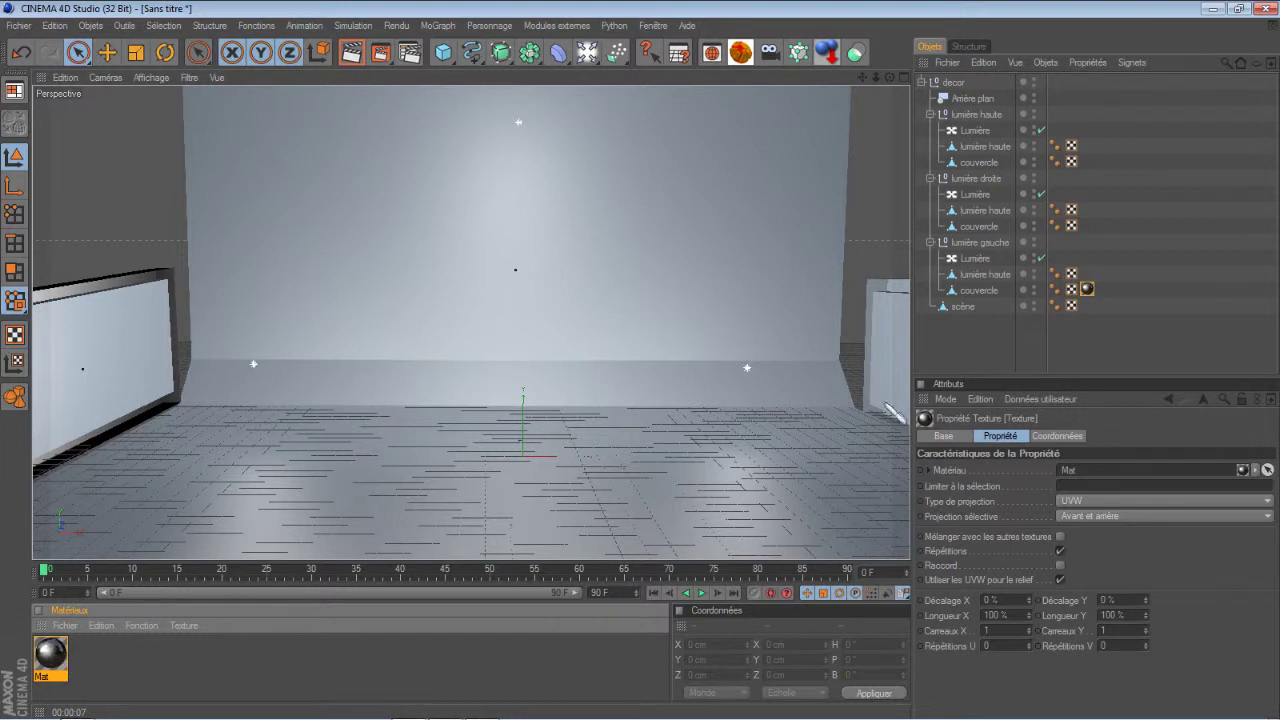
{"action": "left_click_drag", "start_coordinate": [998, 227], "coordinate": [985, 228]}
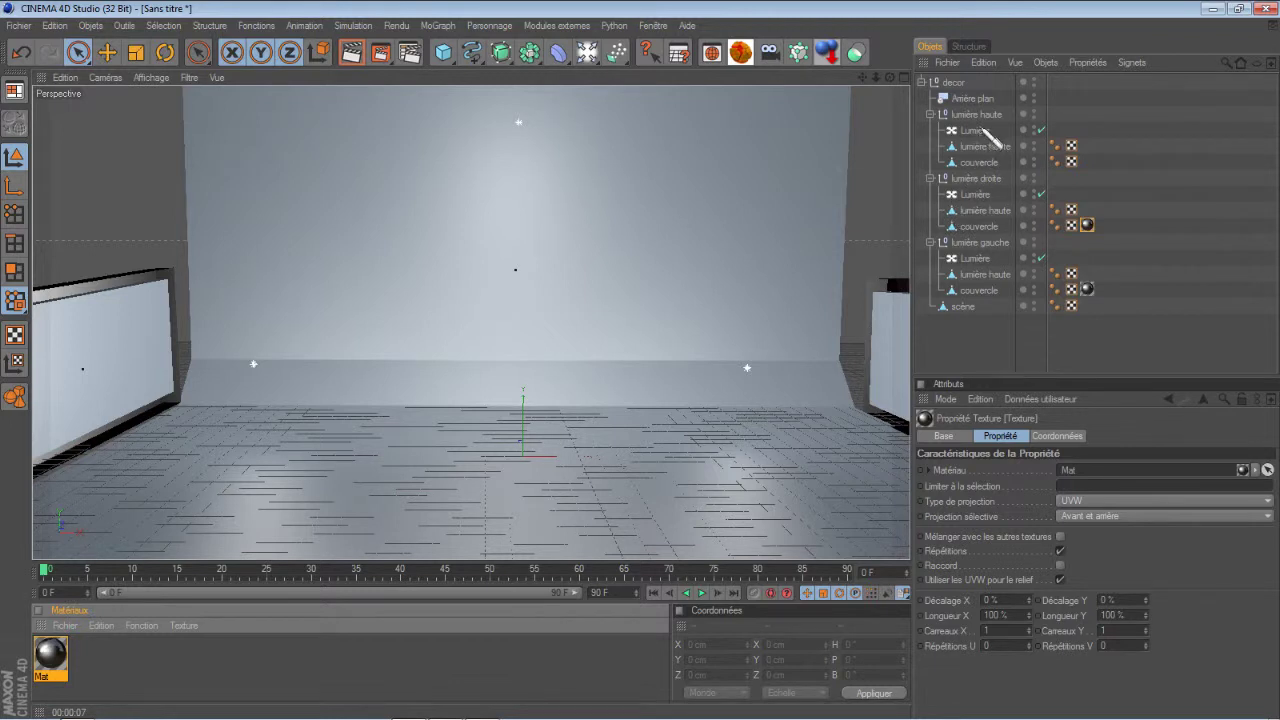
{"action": "left_click_drag", "start_coordinate": [997, 162], "coordinate": [999, 163]}
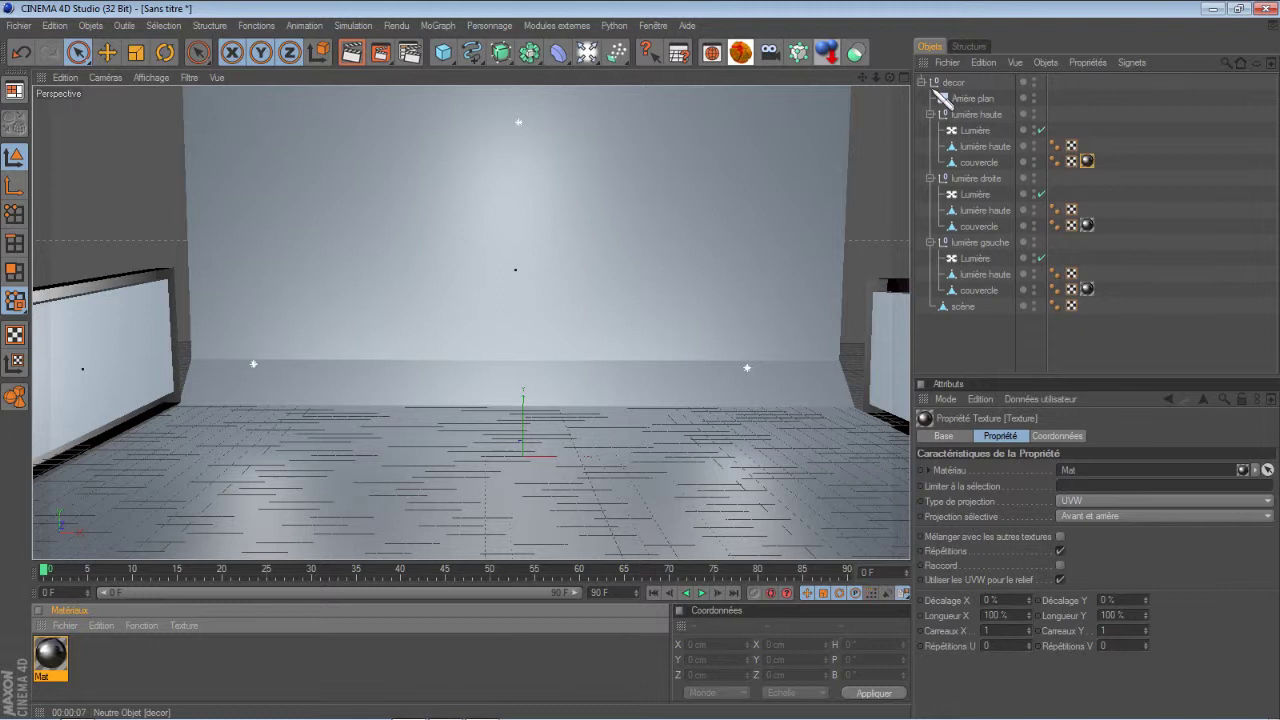
{"action": "left_click", "coordinate": [931, 83]}
{"action": "left_click", "coordinate": [952, 135]}
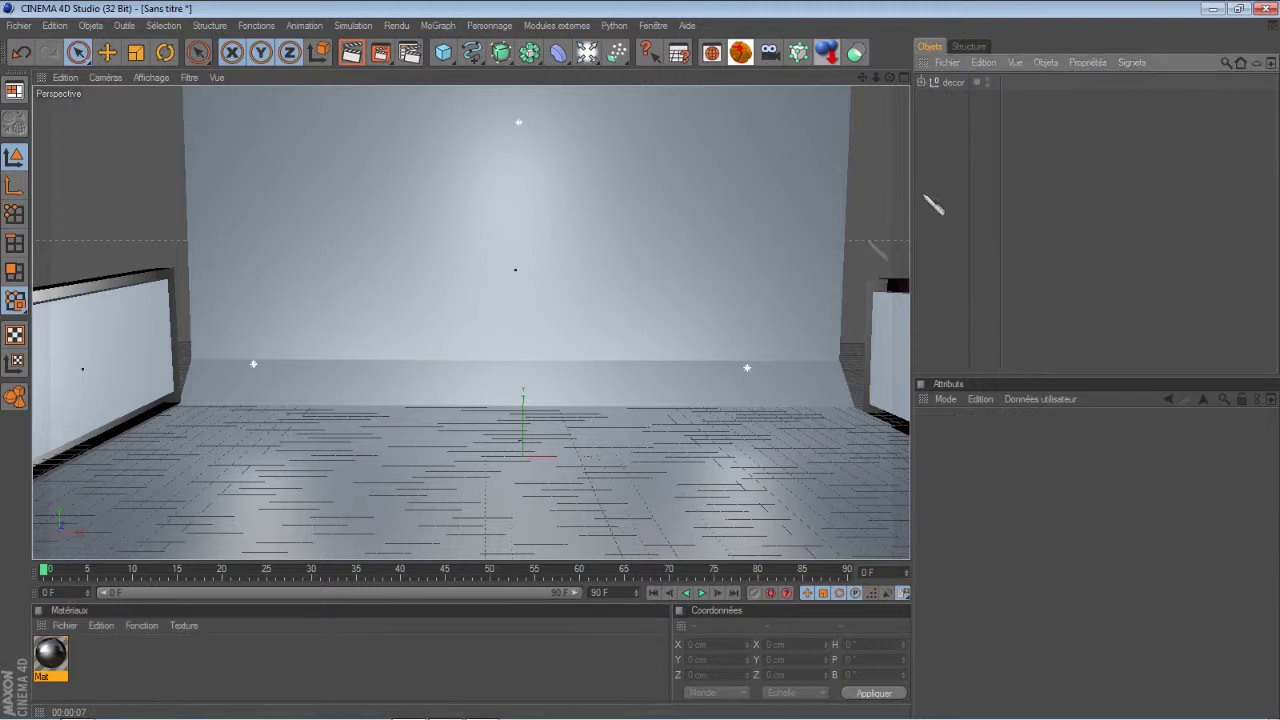
{"action": "left_click", "coordinate": [380, 53]}
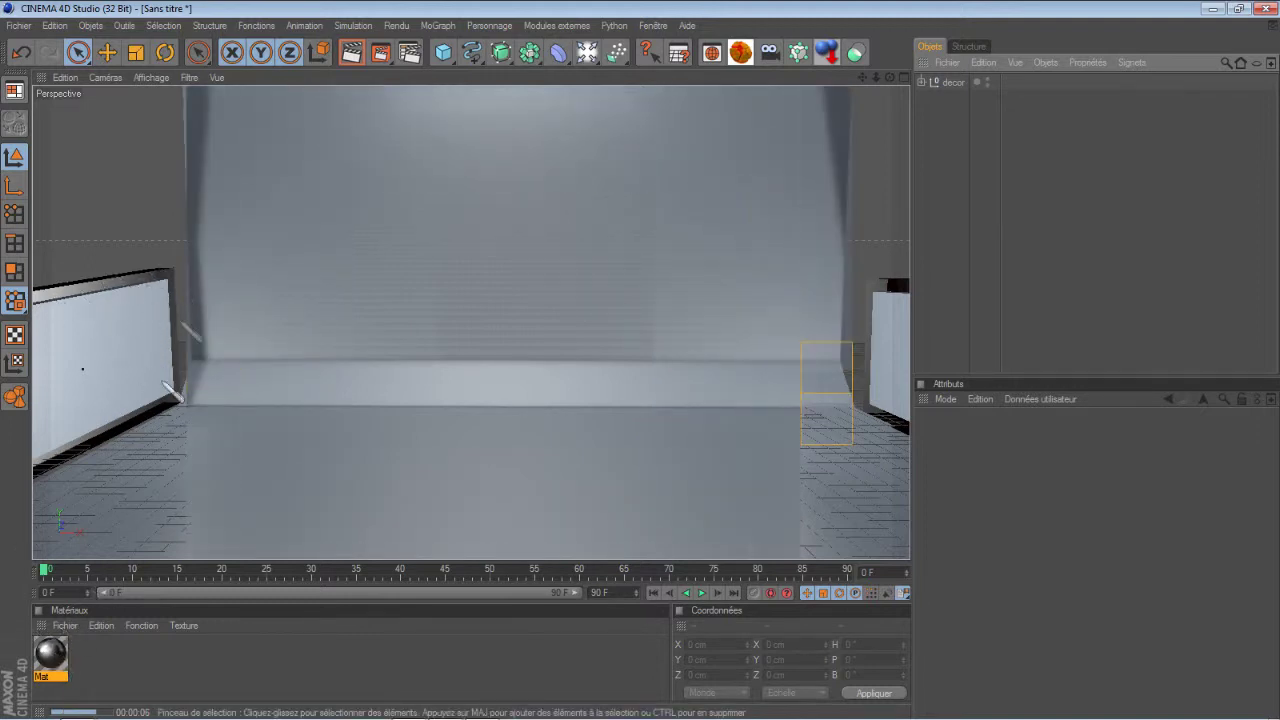
{"action": "left_click", "coordinate": [960, 295]}
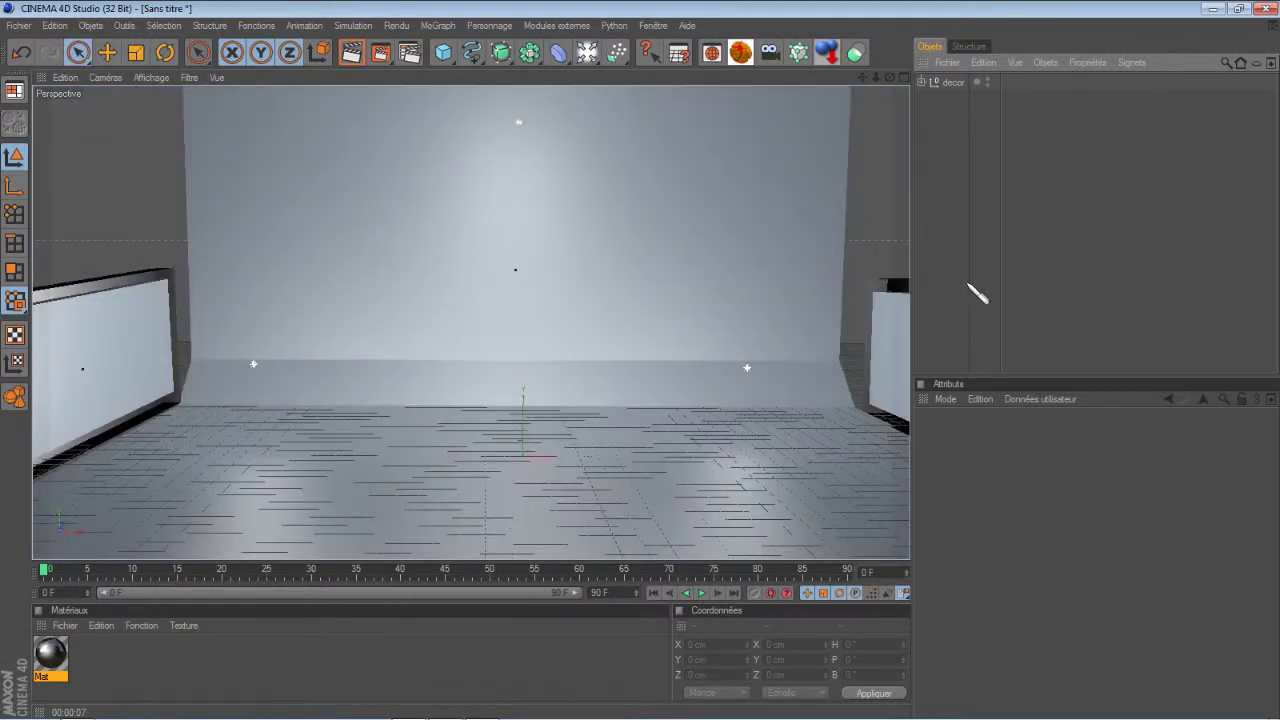